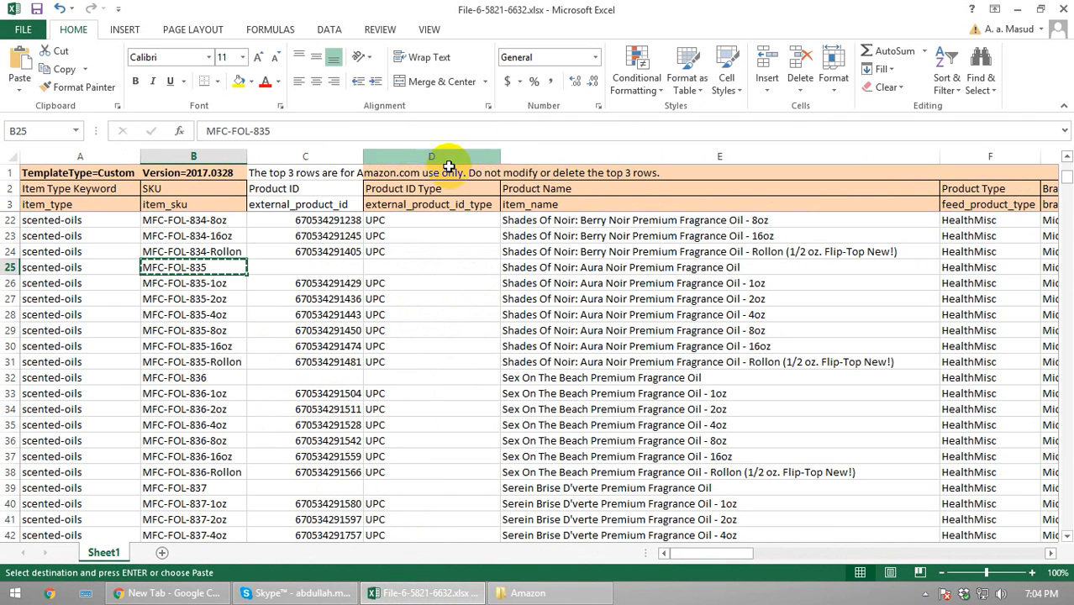
# Review the product images in the Amazon folder and the MFC-FOL-835 row in the Excel product workbook
pyautogui.click(1017, 10)
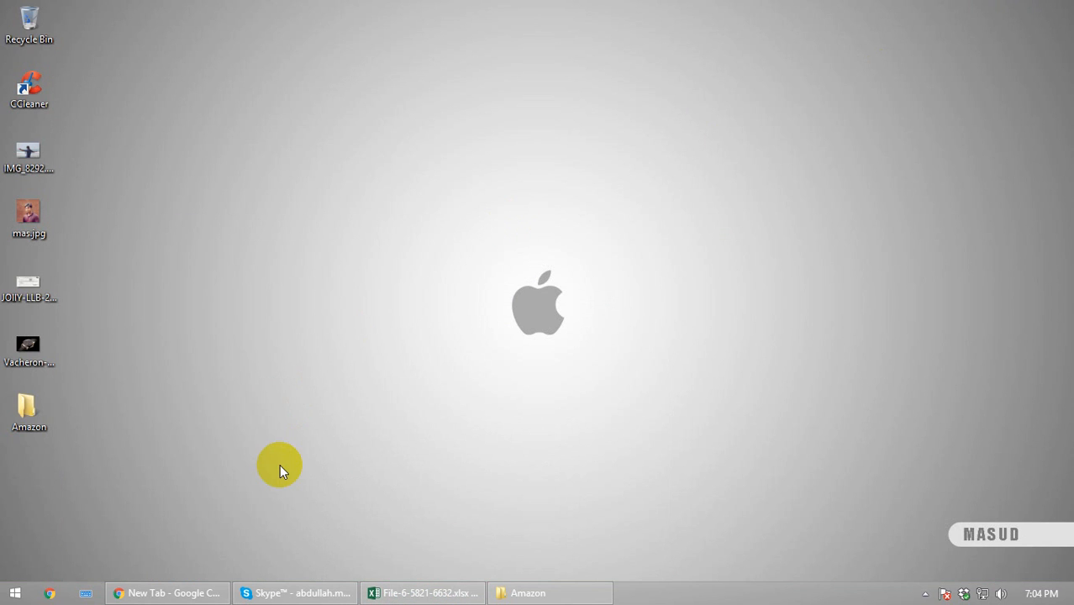
pyautogui.click(24, 414)
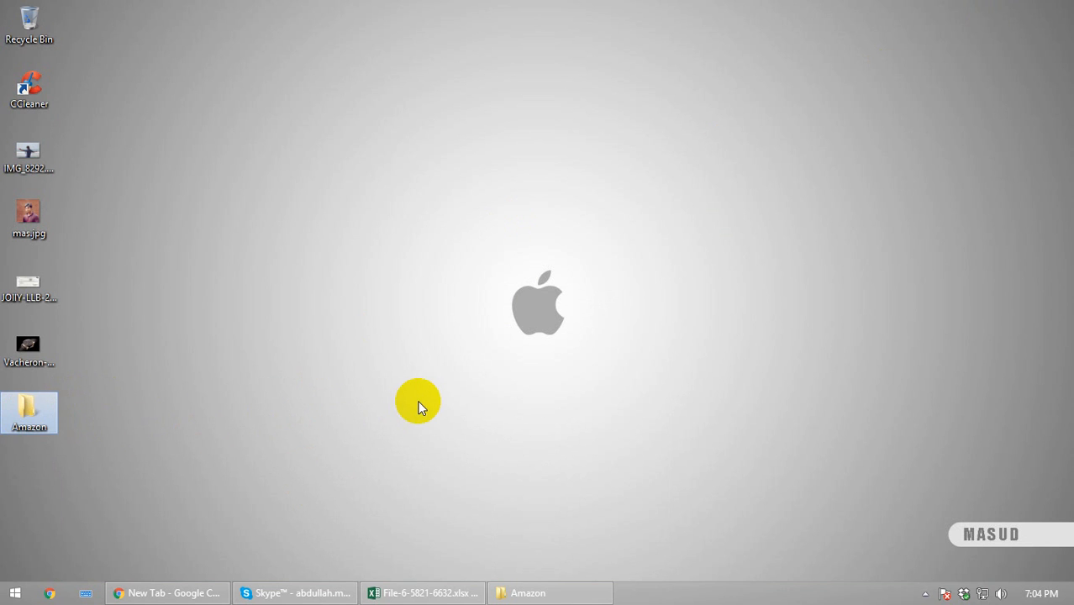
pyautogui.click(583, 592)
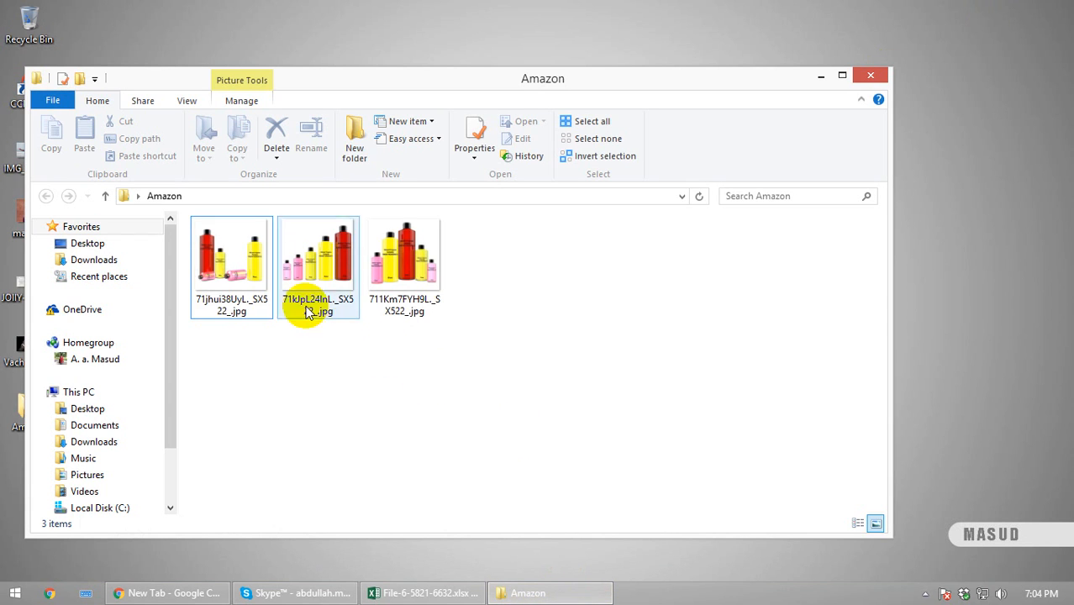
pyautogui.click(817, 77)
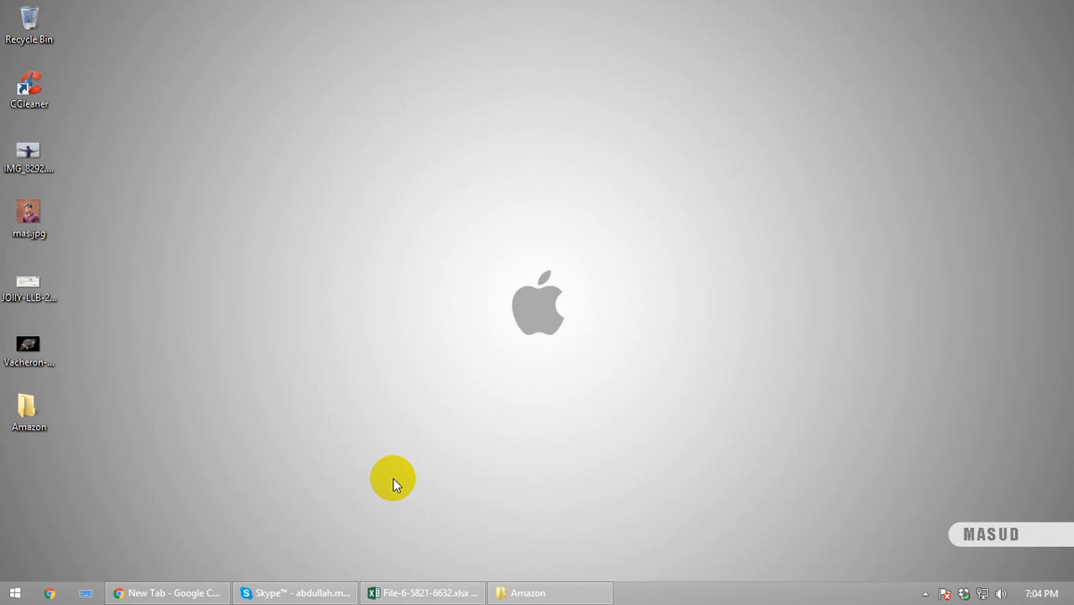
pyautogui.click(411, 593)
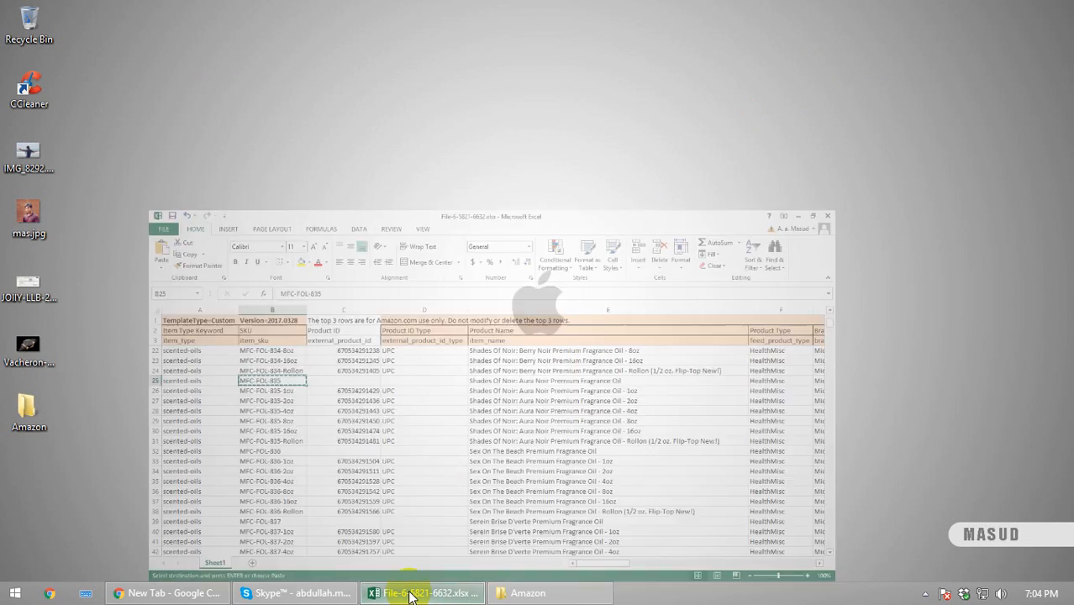
pyautogui.click(189, 299)
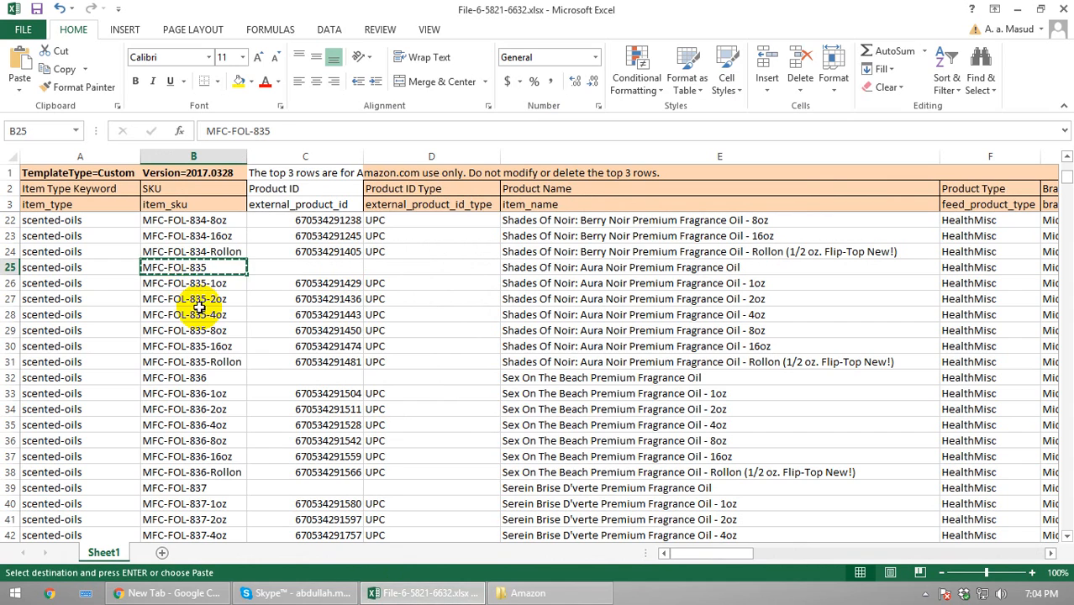
pyautogui.click(194, 268)
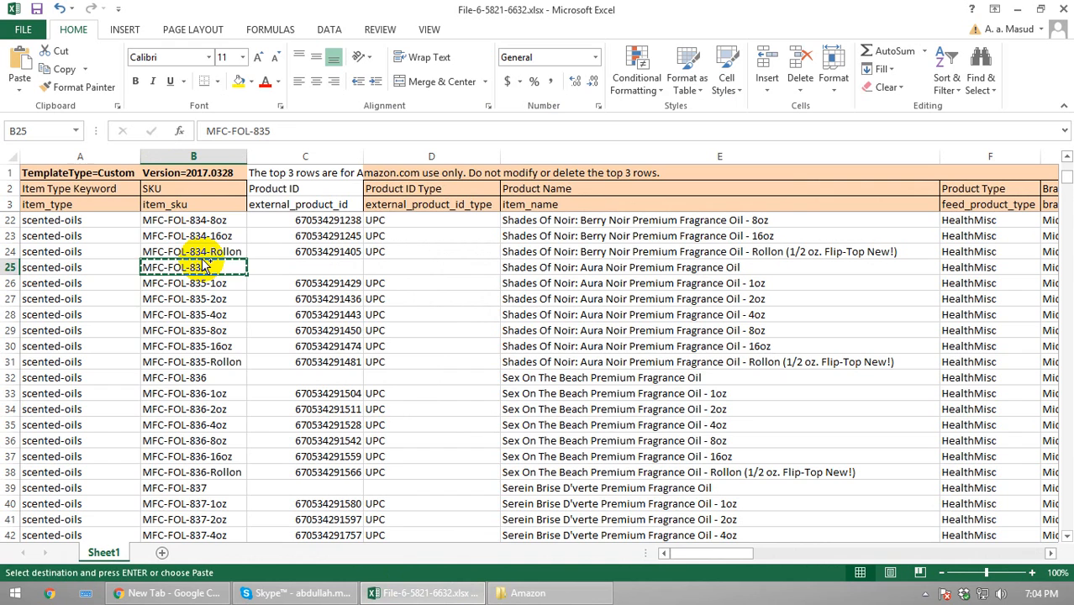
pyautogui.hotkey('alt', 'Tab')
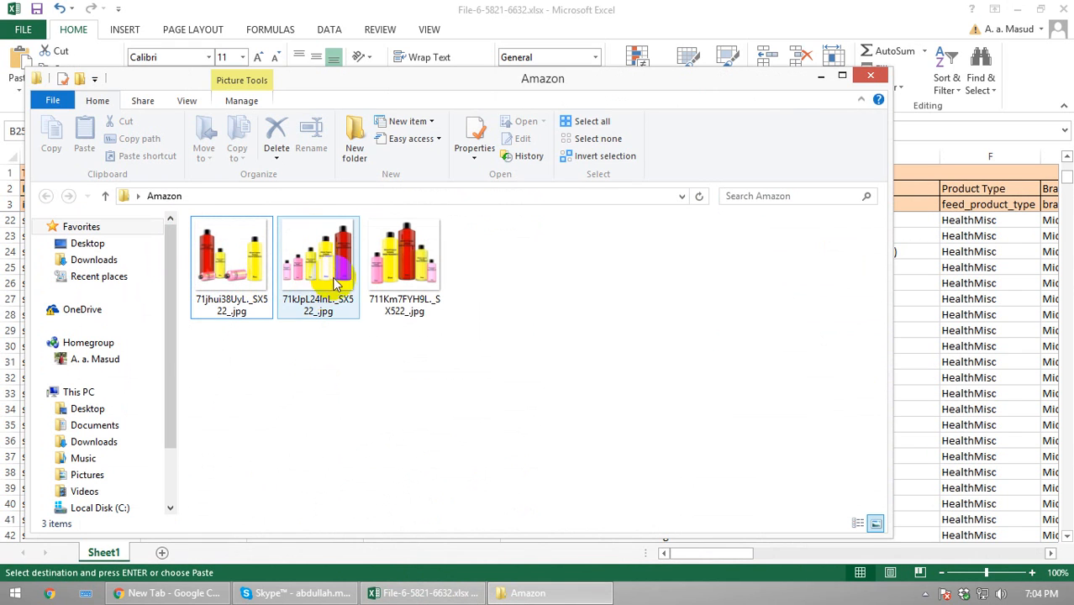
# Switch to Amazon Seller Central in Chrome and search the managed inventory for SKU MFC-FOL-835
pyautogui.click(183, 592)
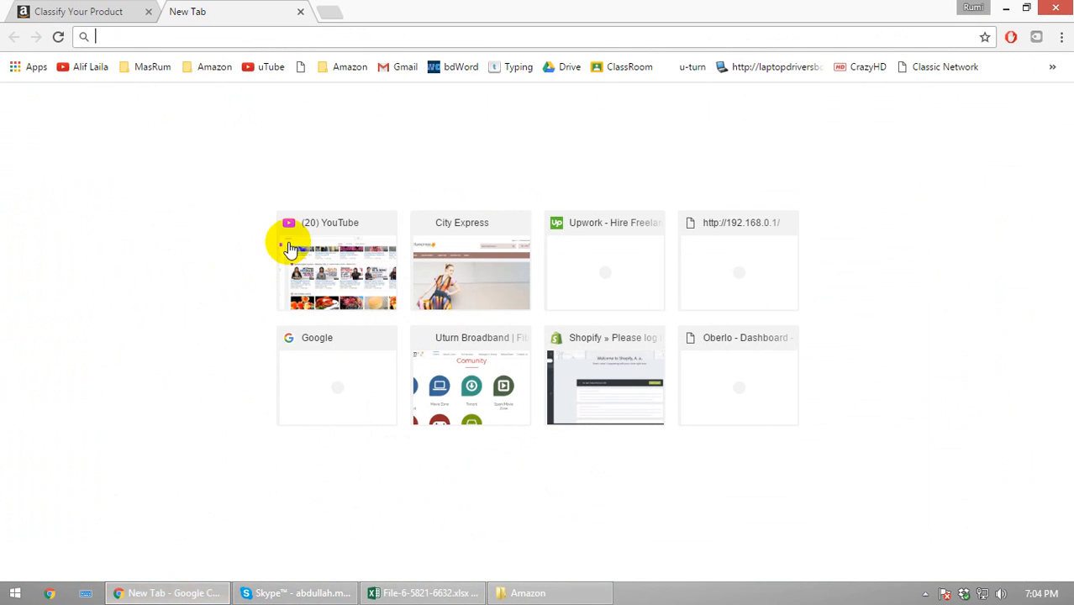
pyautogui.click(115, 10)
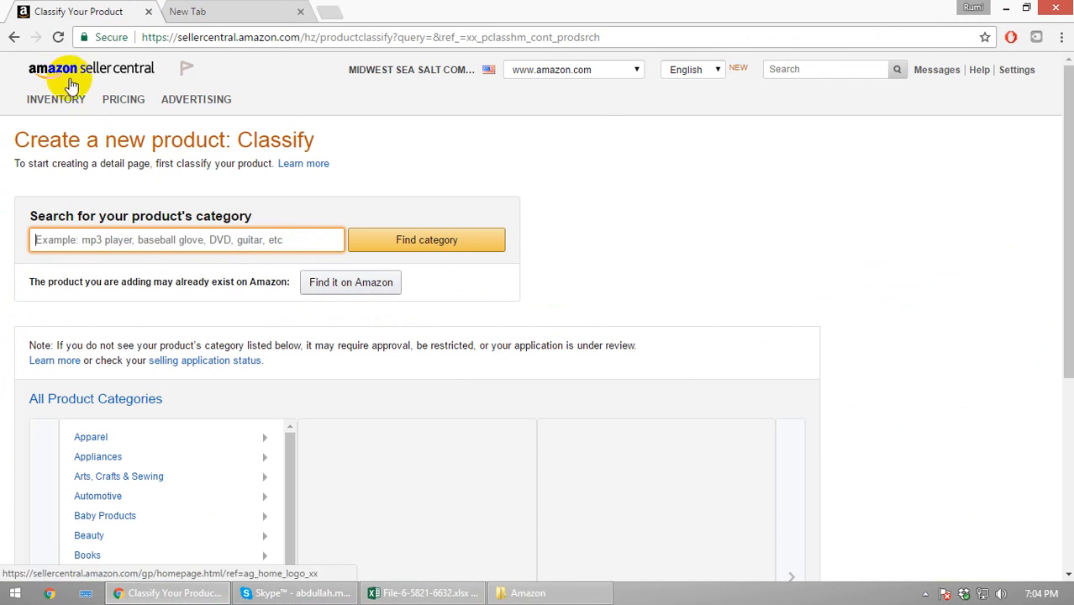
pyautogui.moveTo(59, 99)
pyautogui.click(63, 128)
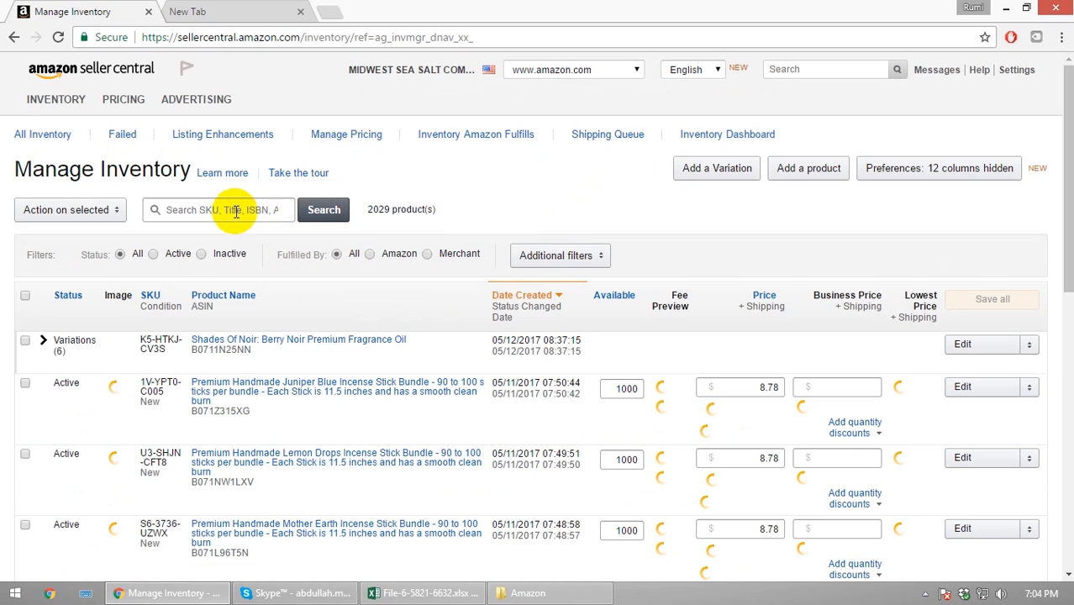
pyautogui.click(233, 210)
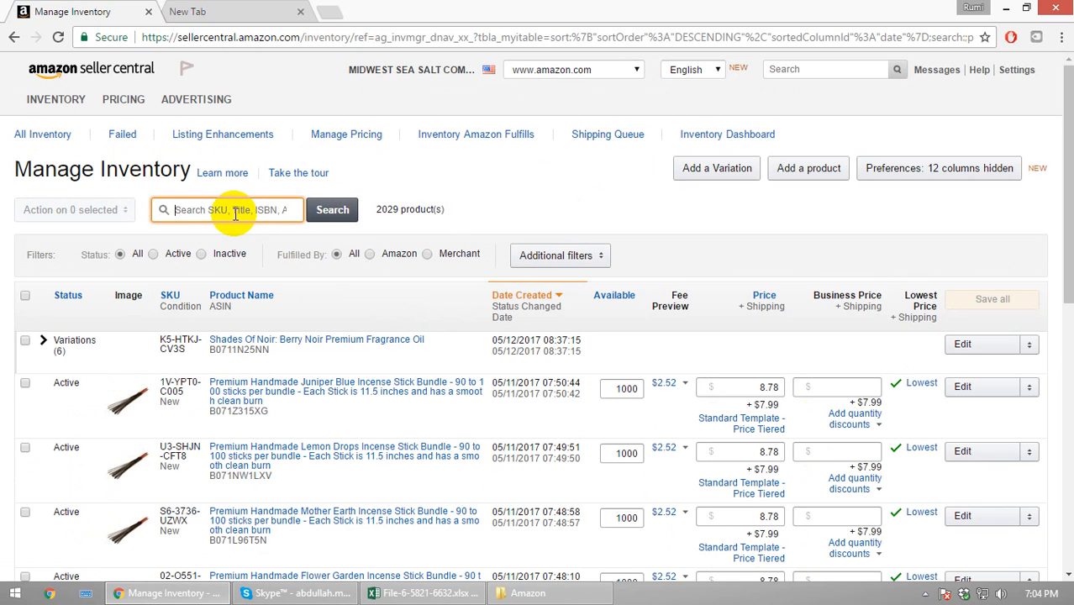
pyautogui.write('MFC-FOL-835')
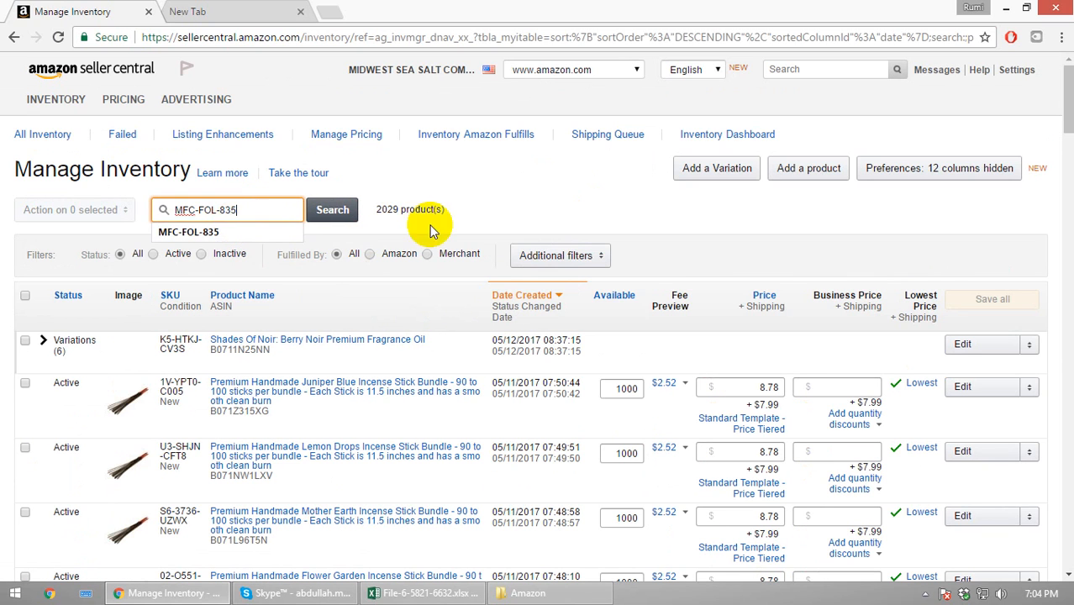
pyautogui.click(334, 211)
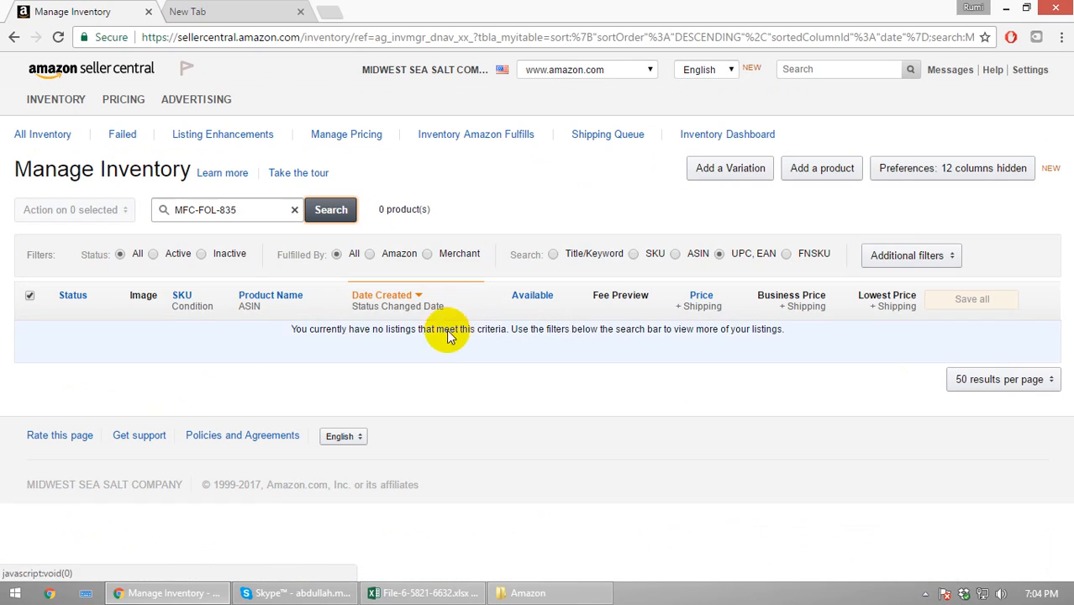
# Start adding a product by creating a new product listing that is not in Amazon's catalog
pyautogui.click(823, 172)
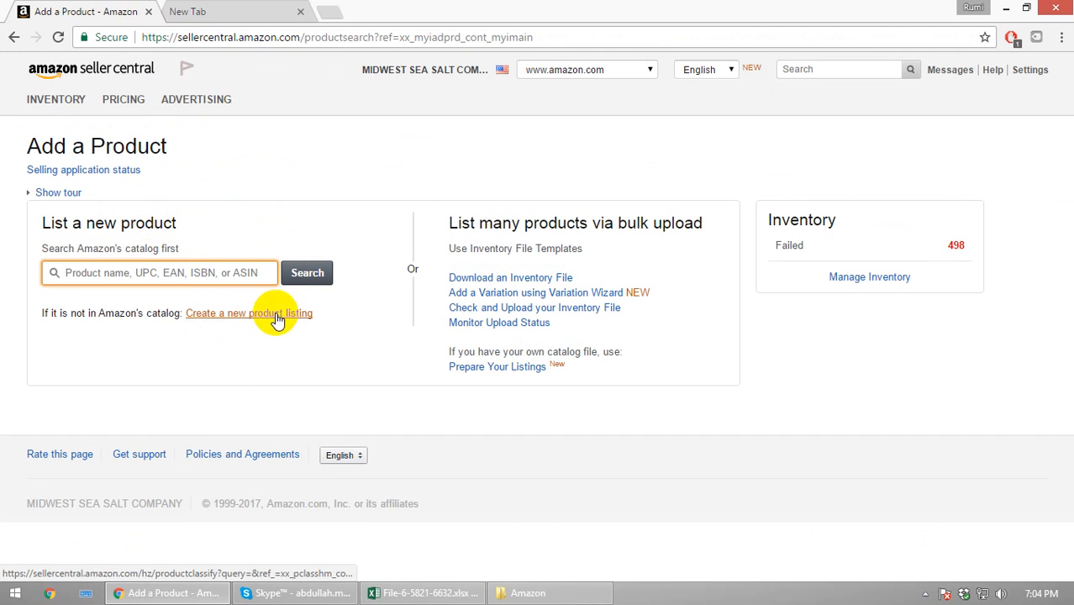
pyautogui.click(263, 314)
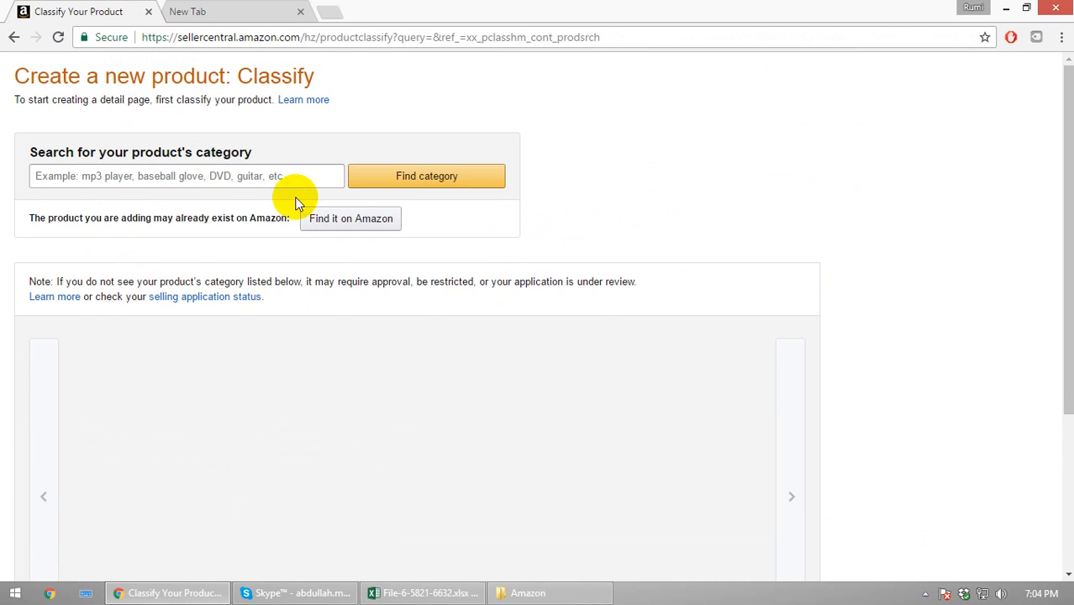
pyautogui.click(270, 240)
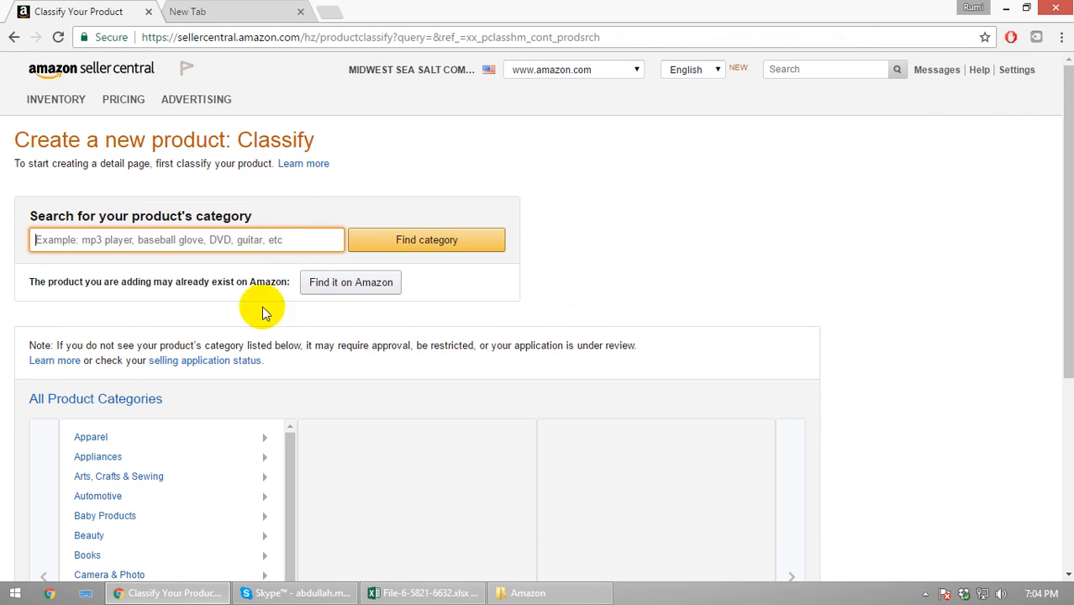
# Copy the item type from cell A25 of the Excel workbook and search the product categories in Chrome for "scented oils"
pyautogui.click(408, 594)
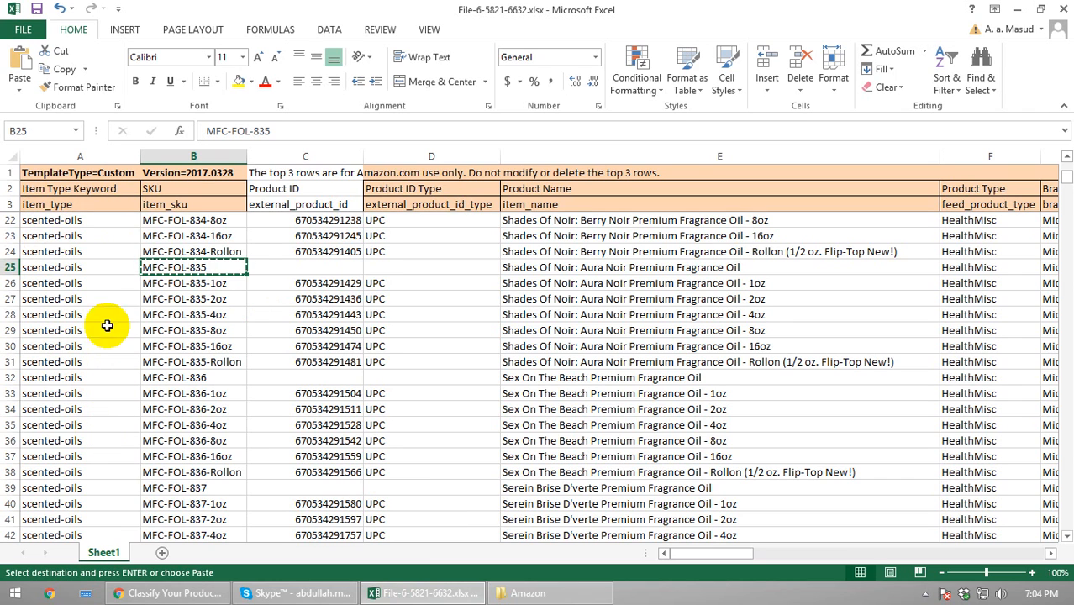
pyautogui.click(60, 269)
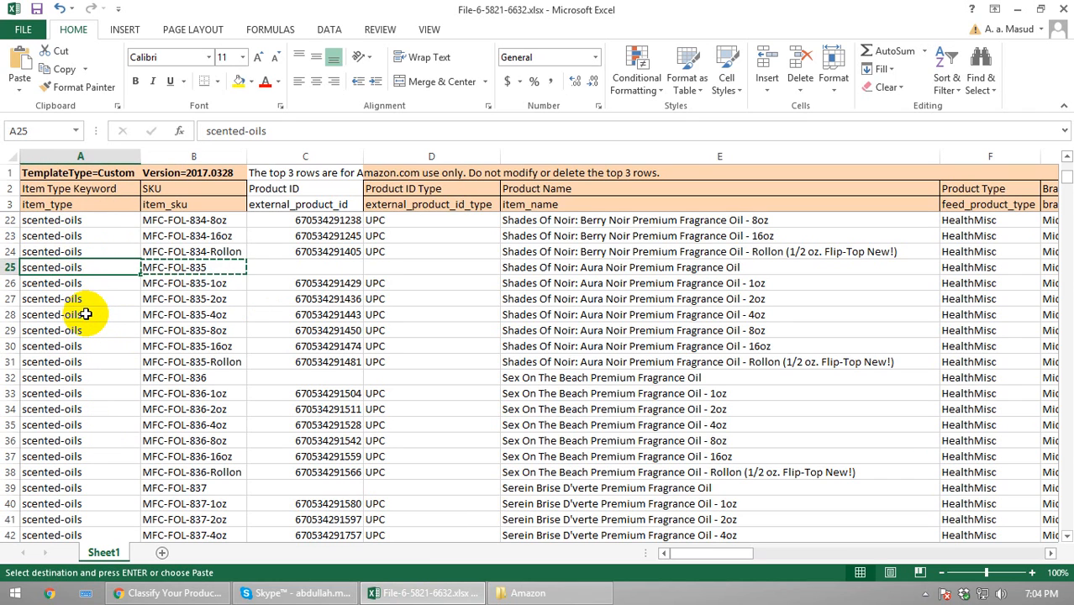
pyautogui.hotkey('ctrl', 'c')
pyautogui.hotkey('alt', 'Tab')
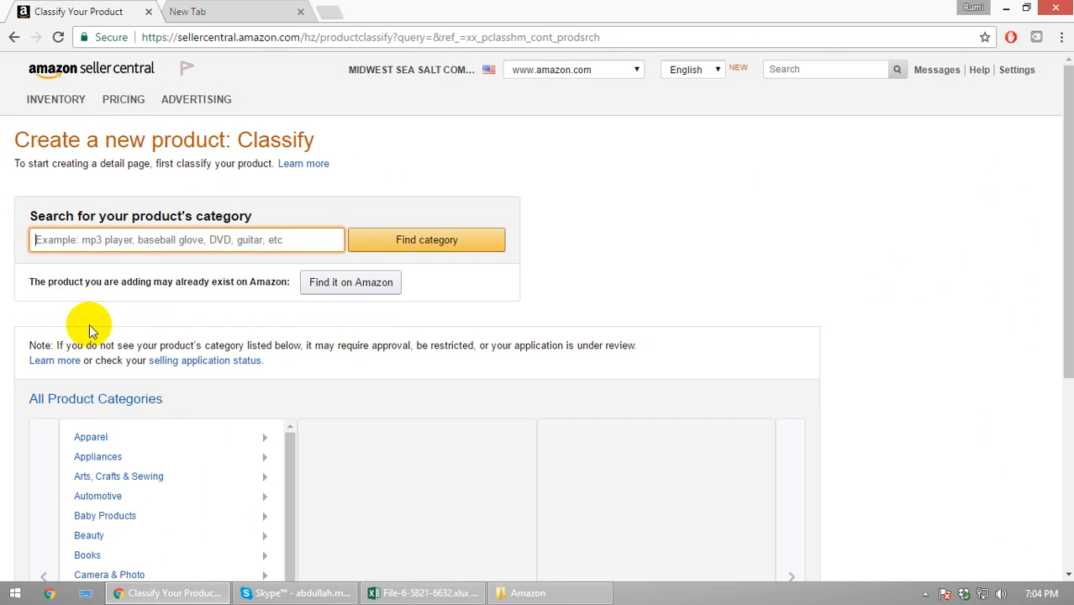
pyautogui.hotkey('ctrl', 'v')
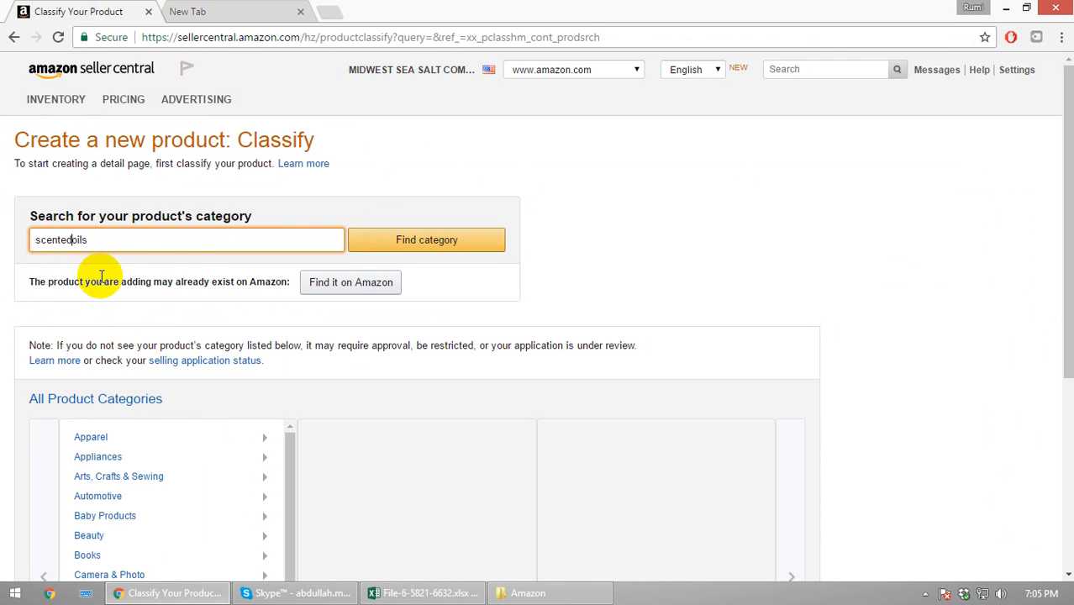
pyautogui.click(384, 241)
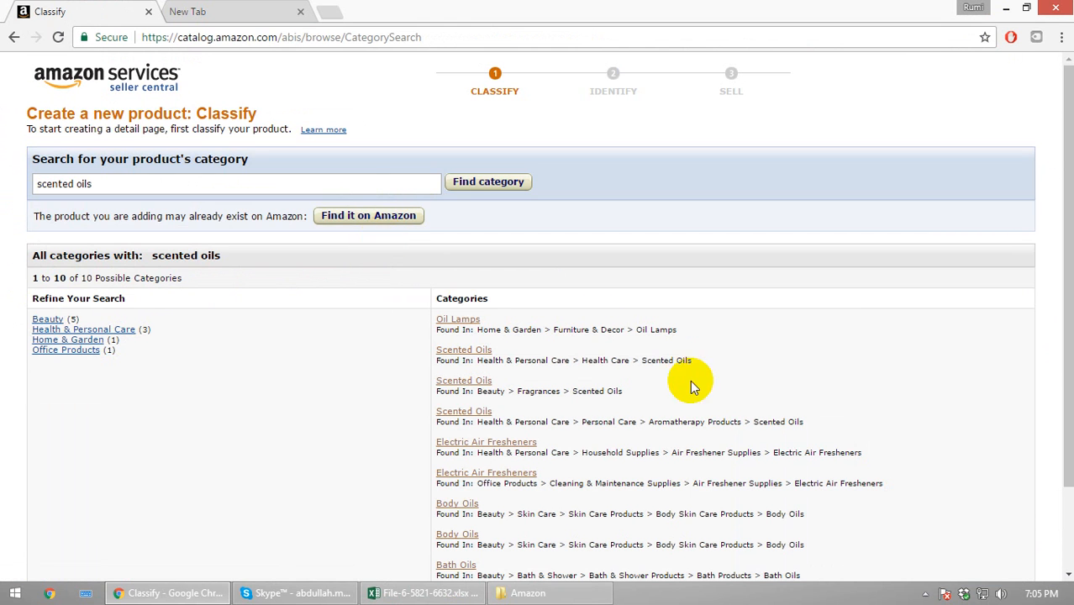
# Classify the product as Scented Oils under Health & Personal Care > Personal Care > Aromatherapy Products and check the category path
pyautogui.scroll(-1, 600, 458)
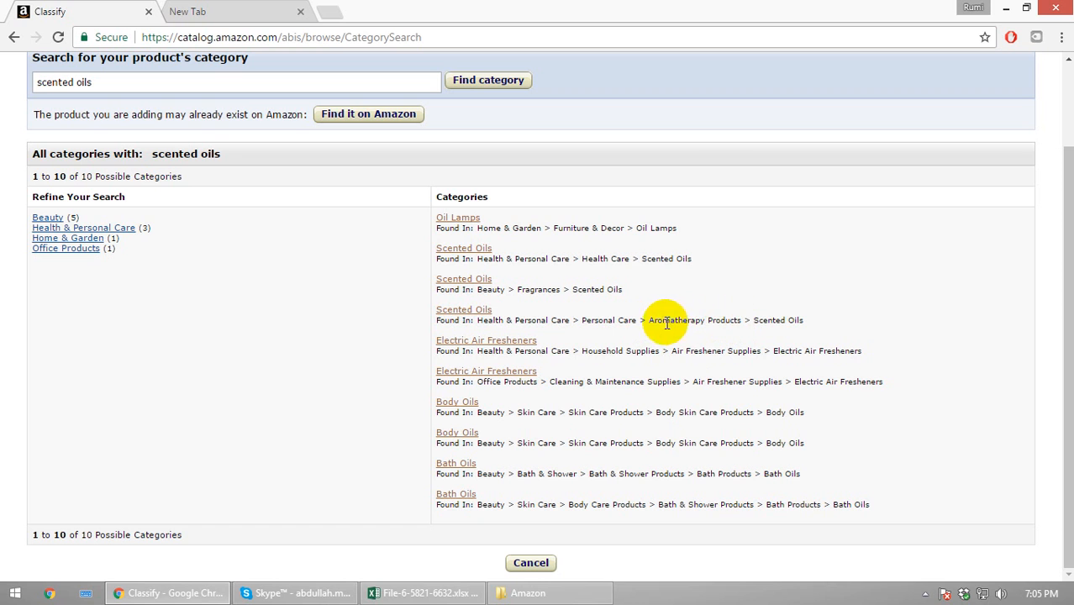
pyautogui.moveTo(707, 320); pyautogui.dragTo(723, 320)
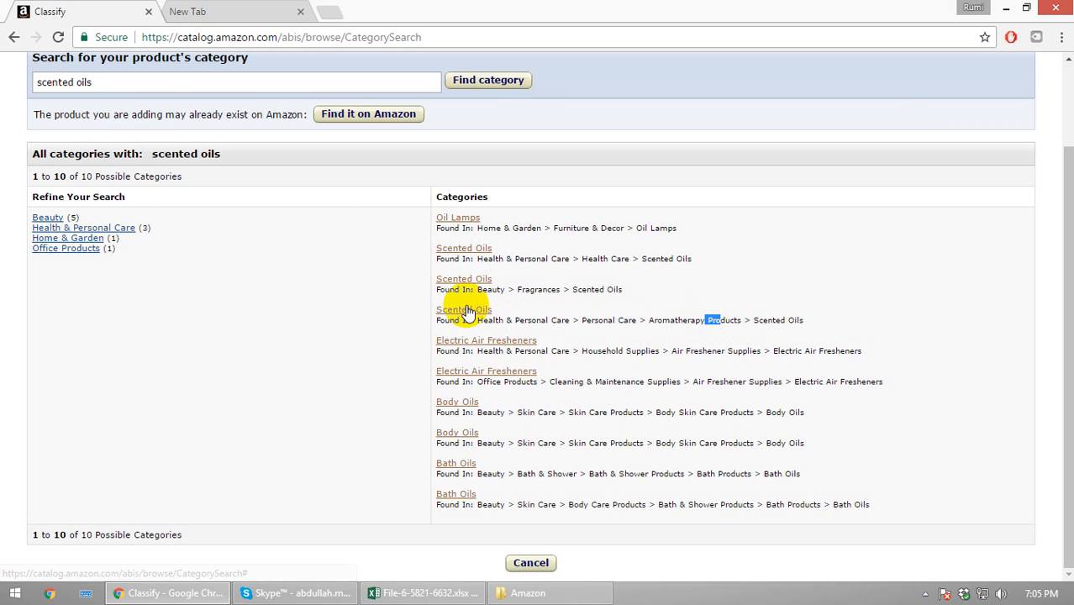
pyautogui.click(466, 310)
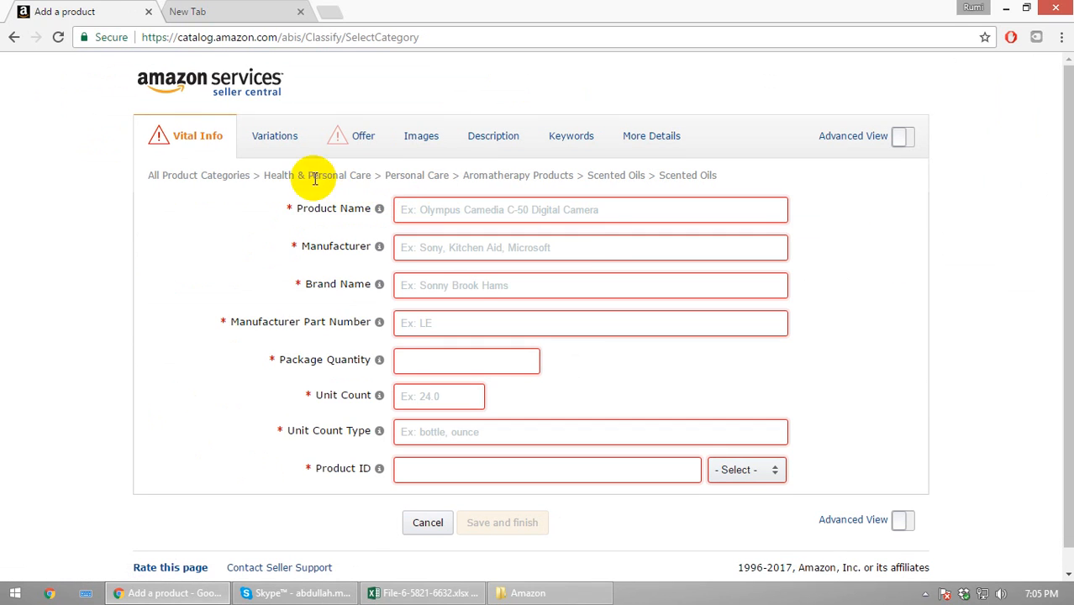
pyautogui.moveTo(395, 175); pyautogui.dragTo(561, 175)
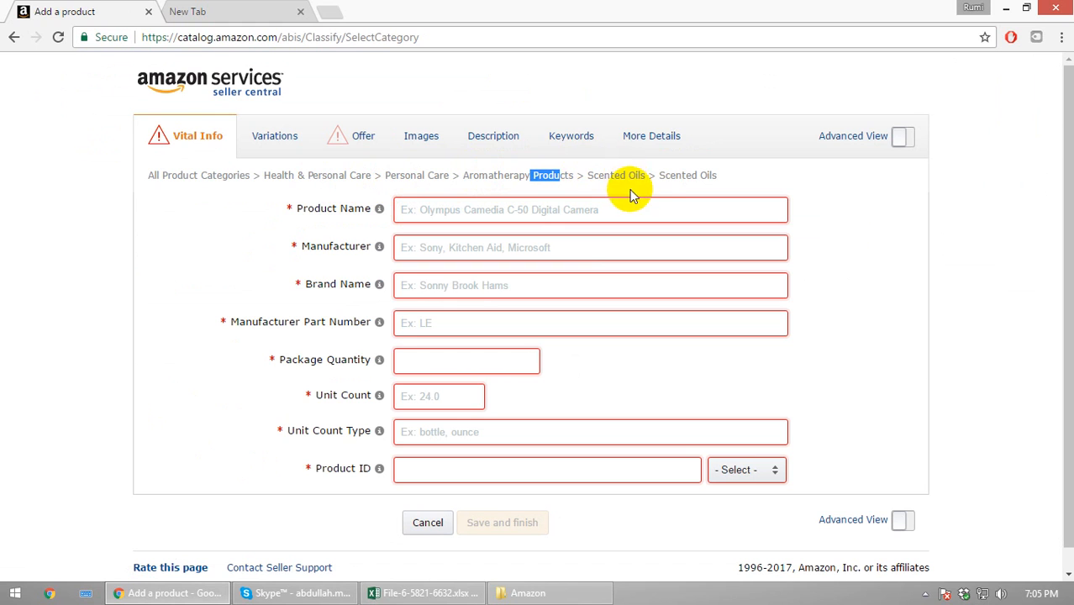
pyautogui.click(647, 179)
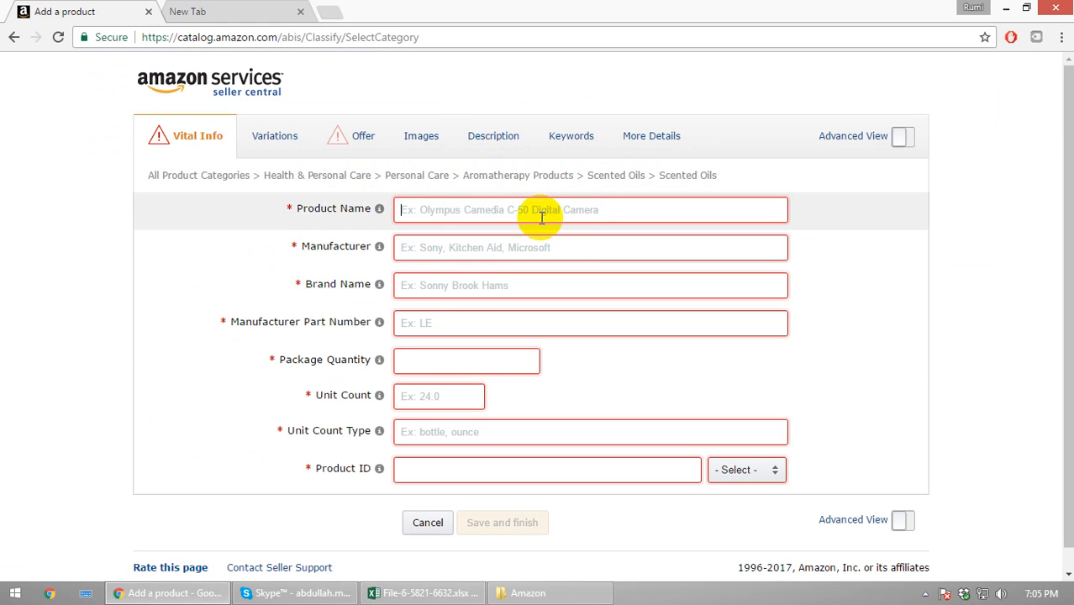
# Copy "Shades Of Noir: Aura Noir Premium Fragrance Oil" from cell E25 of the Excel workbook into the listing's Product Name
pyautogui.click(420, 592)
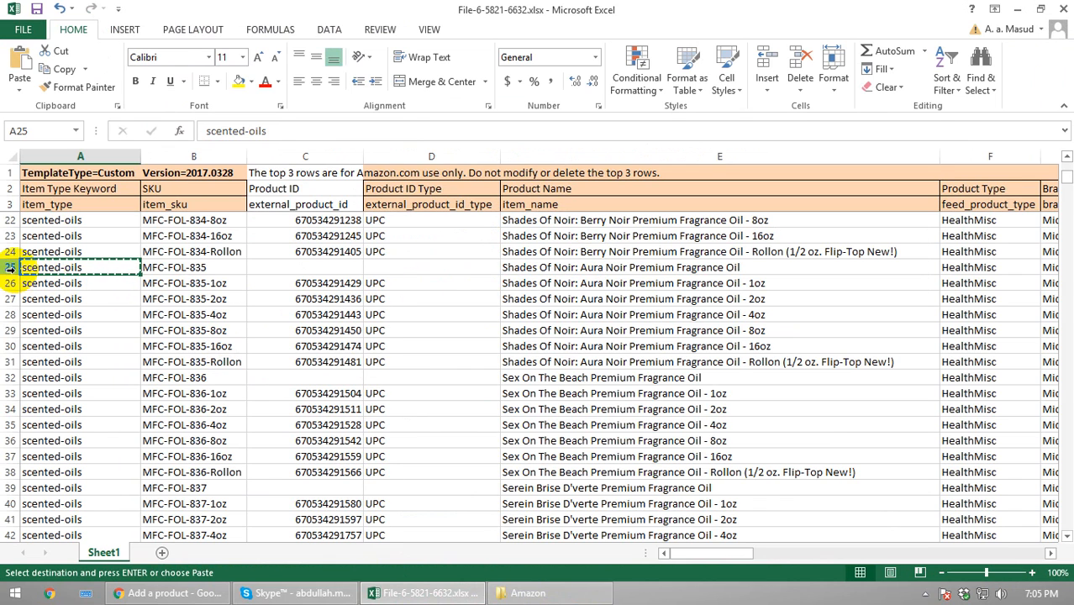
pyautogui.click(10, 267)
pyautogui.click(660, 267)
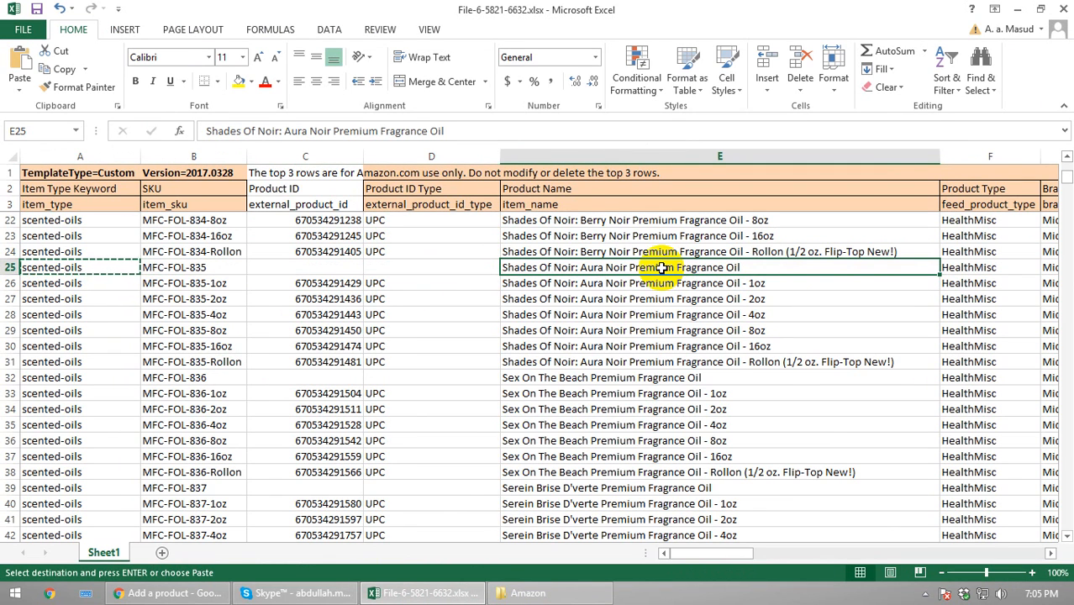
pyautogui.hotkey('ctrl', 'c')
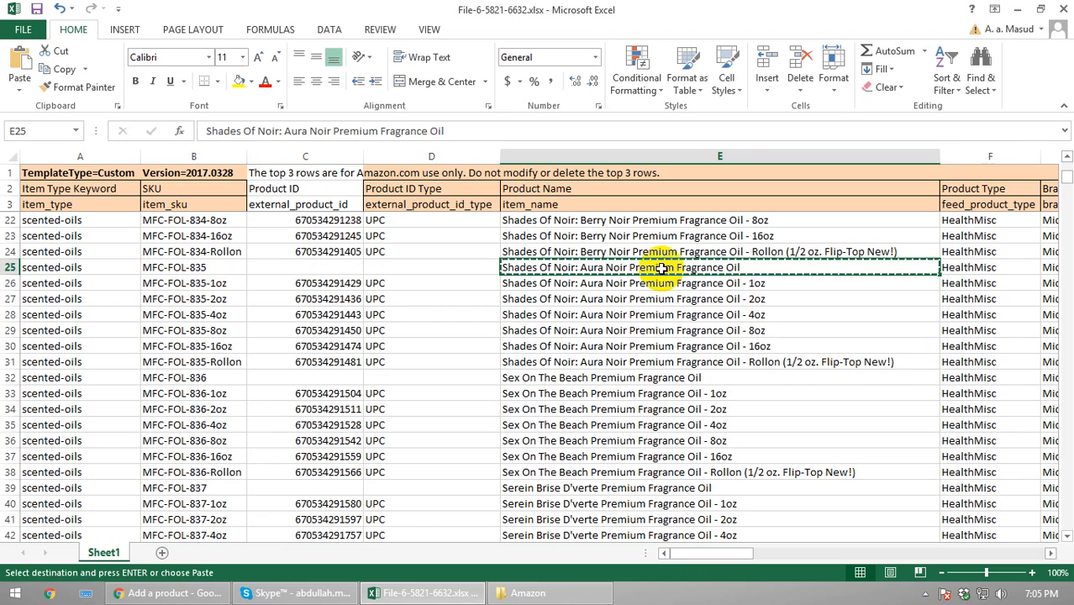
pyautogui.hotkey('alt', 'Tab')
pyautogui.hotkey('ctrl', 'v')
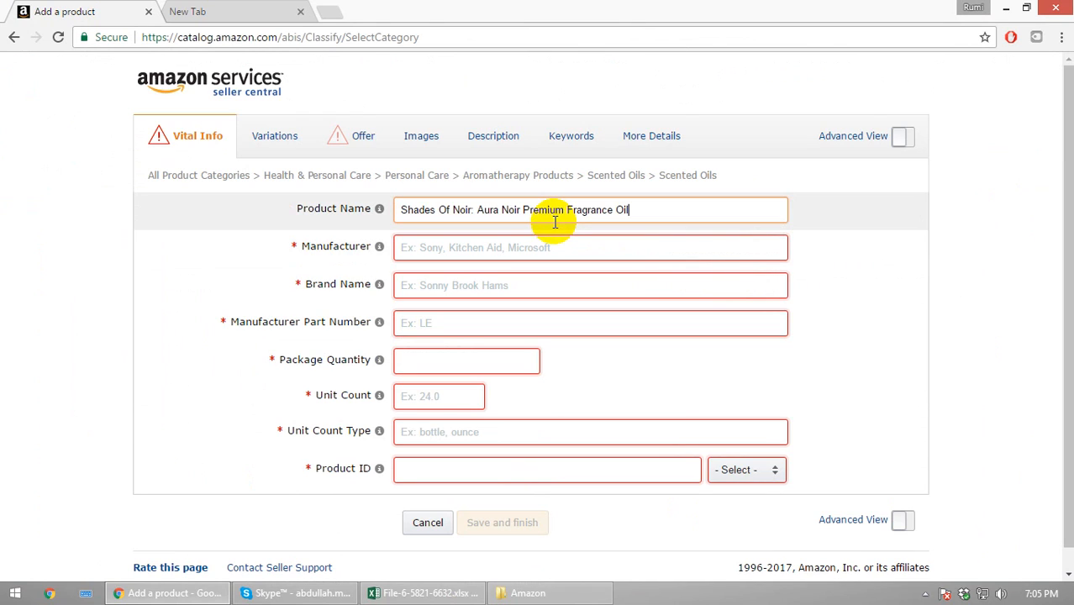
# Copy "Midwest Sea Salt Company" from cell H25 of the Excel workbook into the listing's Manufacturer field in Chrome
pyautogui.hotkey('alt', 'Tab')
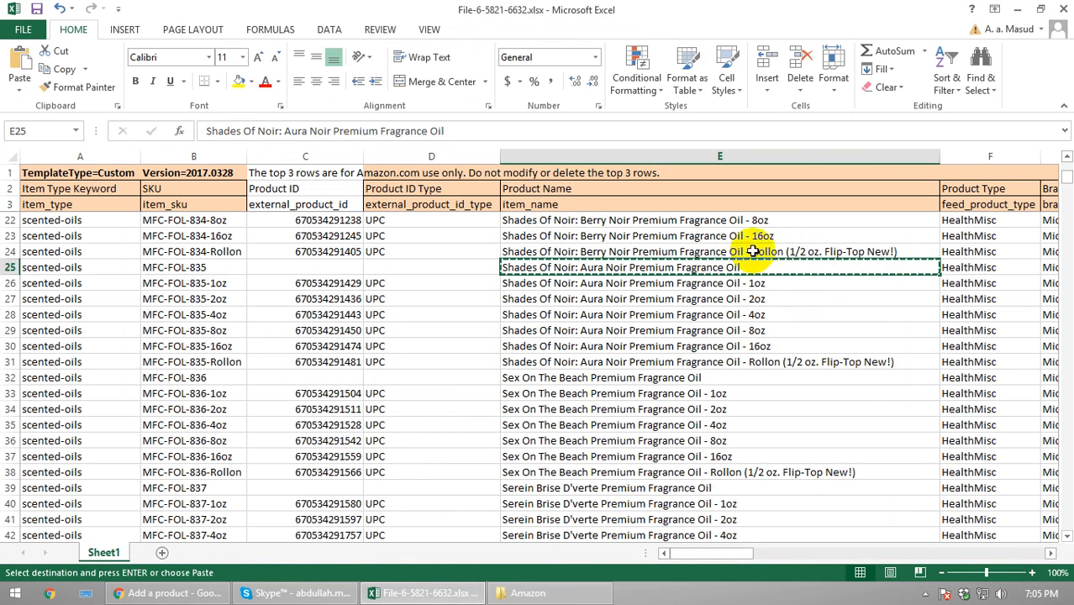
pyautogui.moveTo(719, 554)
pyautogui.mouseDown()
pyautogui.moveTo(745, 554)
pyautogui.moveTo(726, 558)
pyautogui.mouseUp()
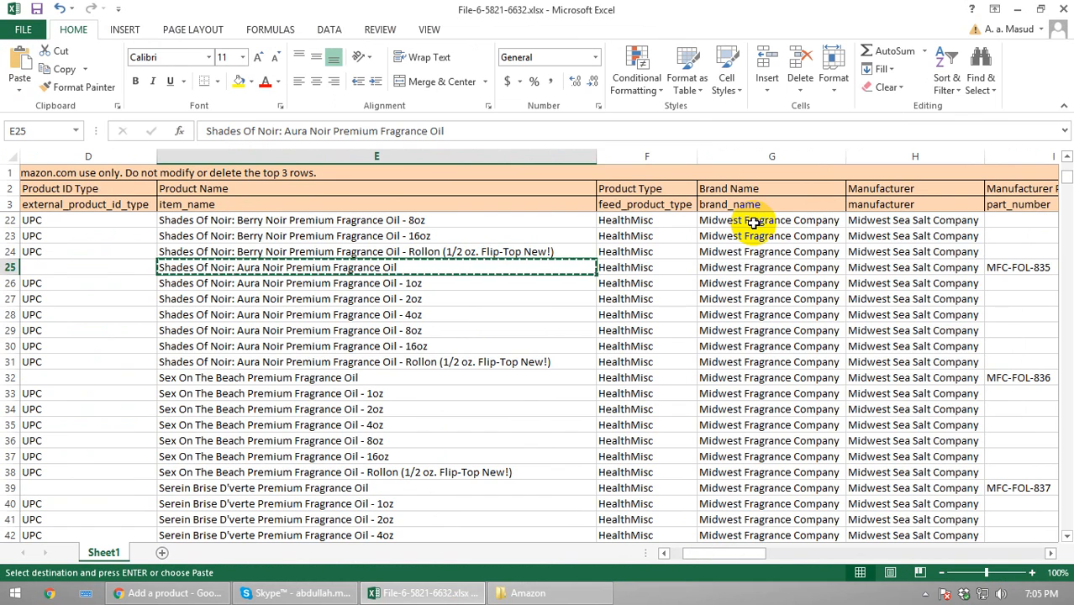
pyautogui.click(884, 269)
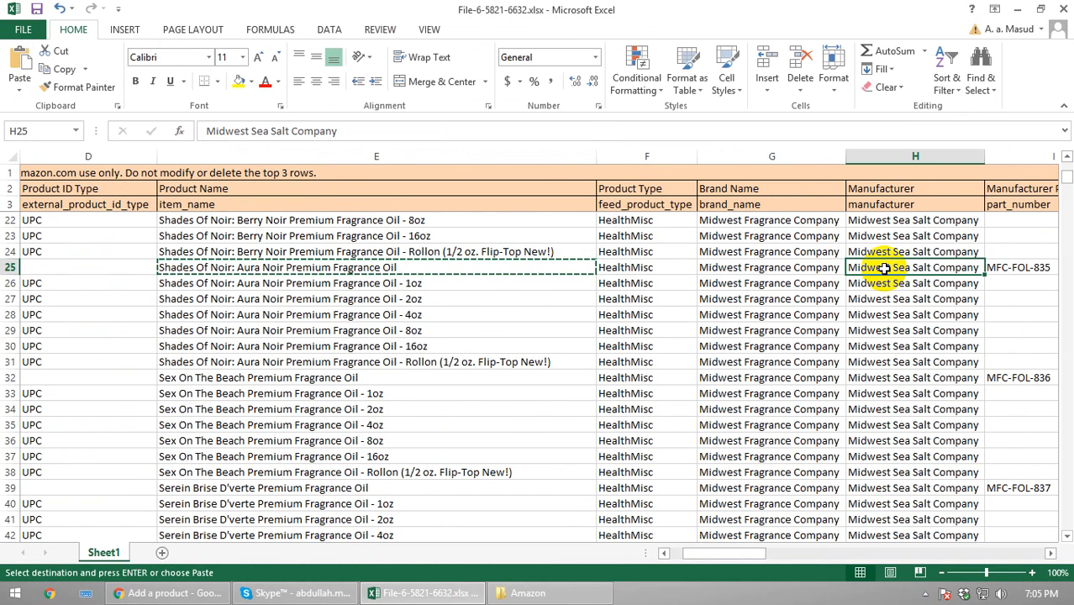
pyautogui.hotkey('ctrl', 'c')
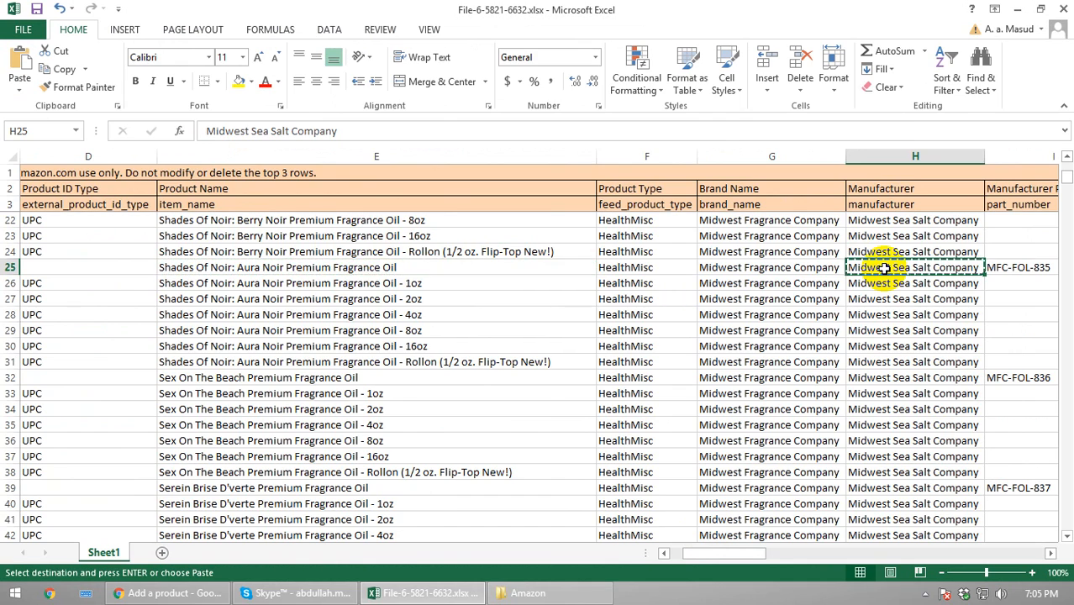
pyautogui.hotkey('alt', 'Tab')
pyautogui.click(472, 245)
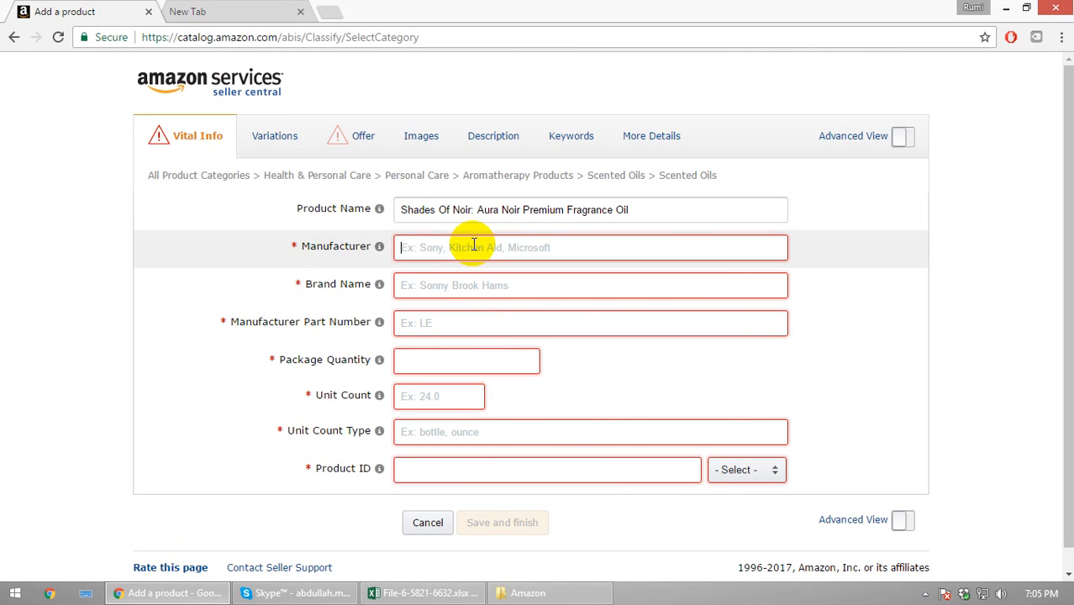
pyautogui.hotkey('ctrl', 'v')
# Copy "Midwest Fragrance Company" from cell G25 of the Excel workbook into the listing's Brand Name field in Chrome
pyautogui.hotkey('alt', 'Tab')
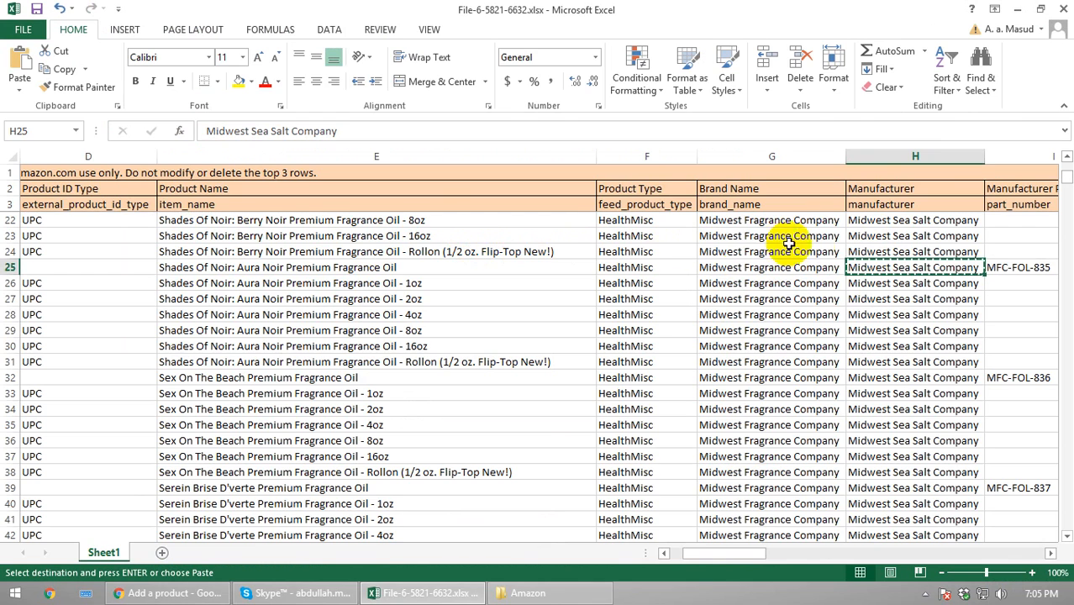
pyautogui.click(774, 269)
pyautogui.hotkey('ctrl', 'c')
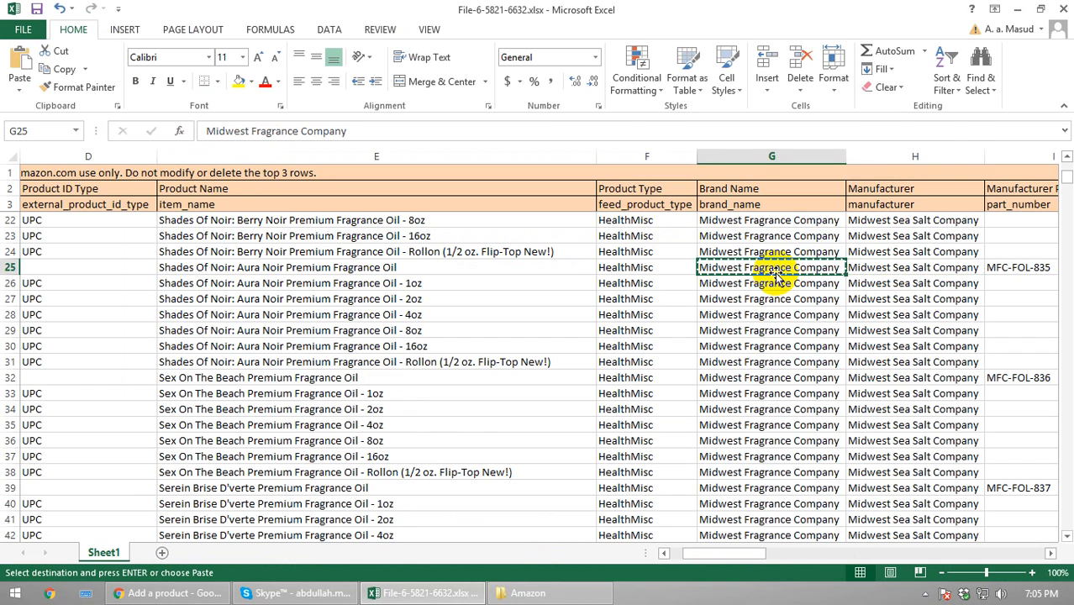
pyautogui.hotkey('alt', 'Tab')
pyautogui.click(511, 287)
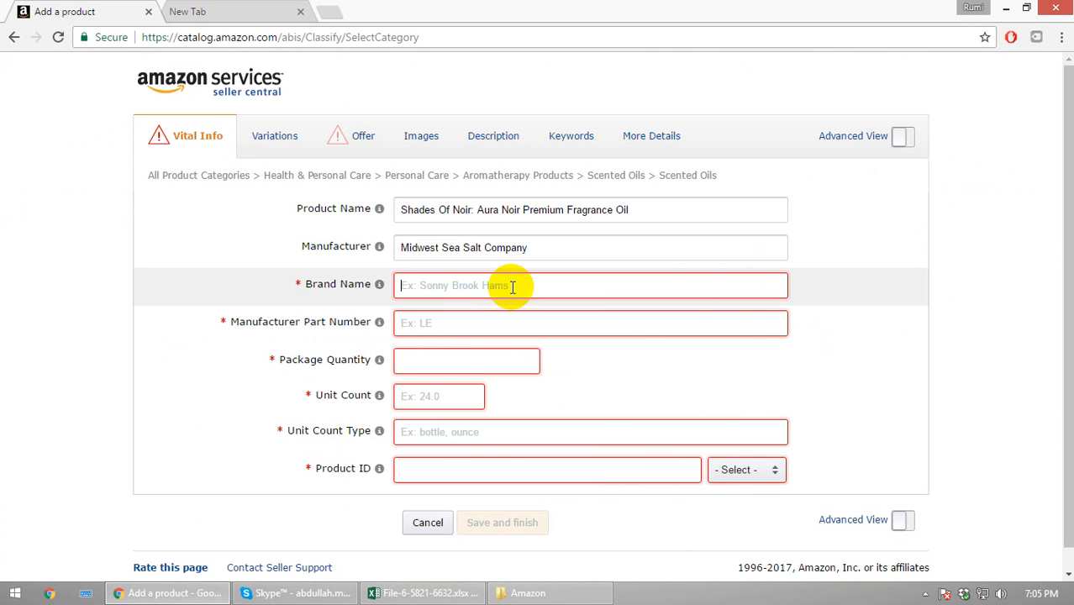
pyautogui.hotkey('ctrl', 'v')
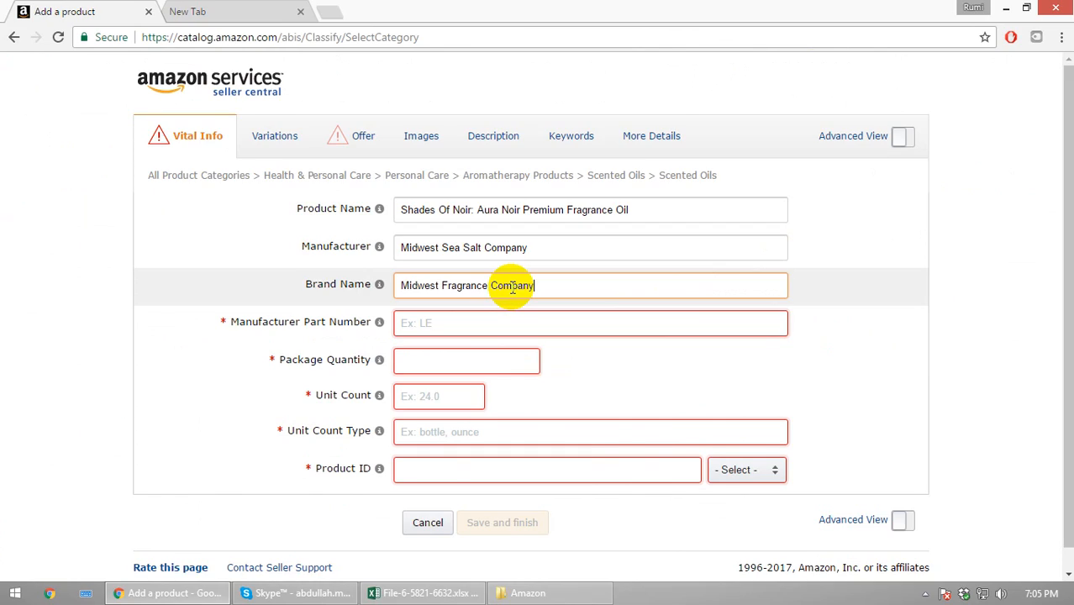
# Copy the part number MFC-FOL-835 from cell I25 of the Excel workbook into the listing's Manufacturer Part Number field in Chrome
pyautogui.hotkey('alt', 'Tab')
pyautogui.moveTo(739, 556); pyautogui.dragTo(767, 529)
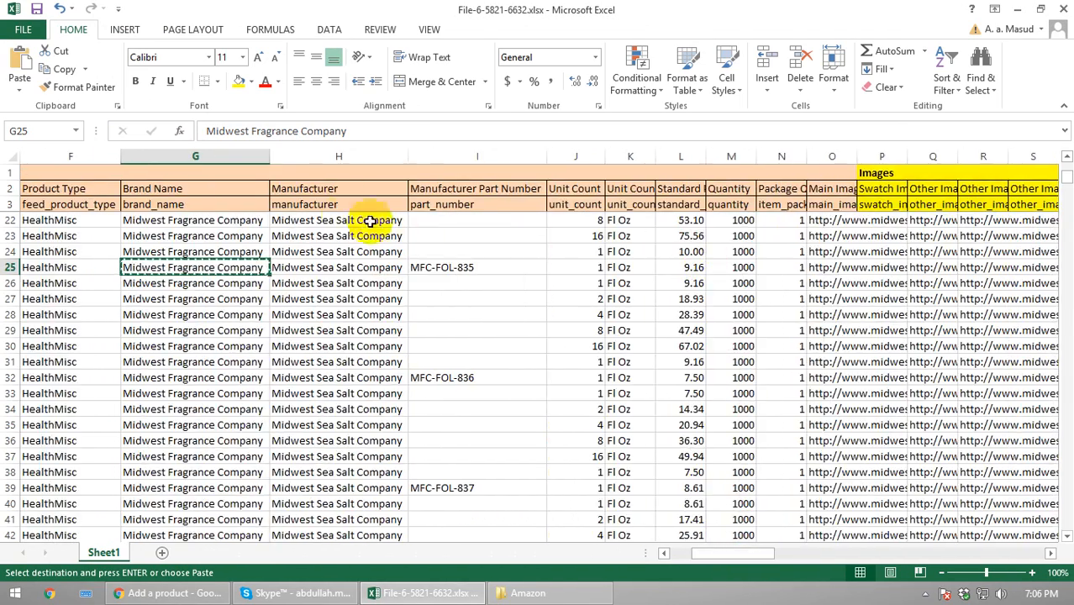
pyautogui.click(451, 266)
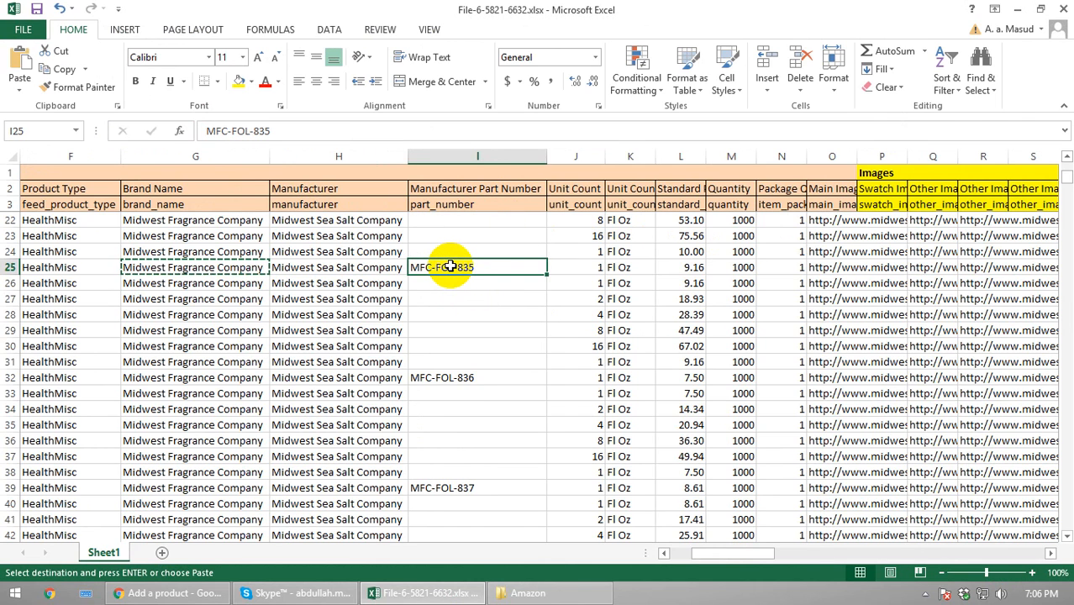
pyautogui.hotkey('ctrl', 'c')
pyautogui.hotkey('alt', 'Tab')
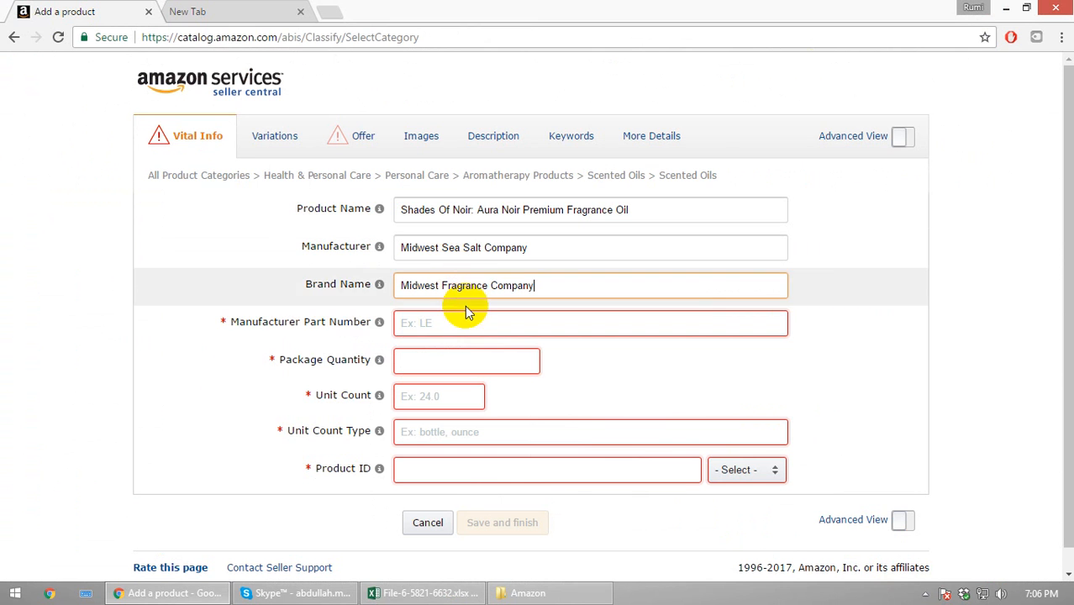
pyautogui.click(474, 321)
pyautogui.hotkey('ctrl', 'v')
# Set the Package Quantity to 1000, the Unit Count to 1 and the Unit Count Type to Ounce
pyautogui.click(495, 359)
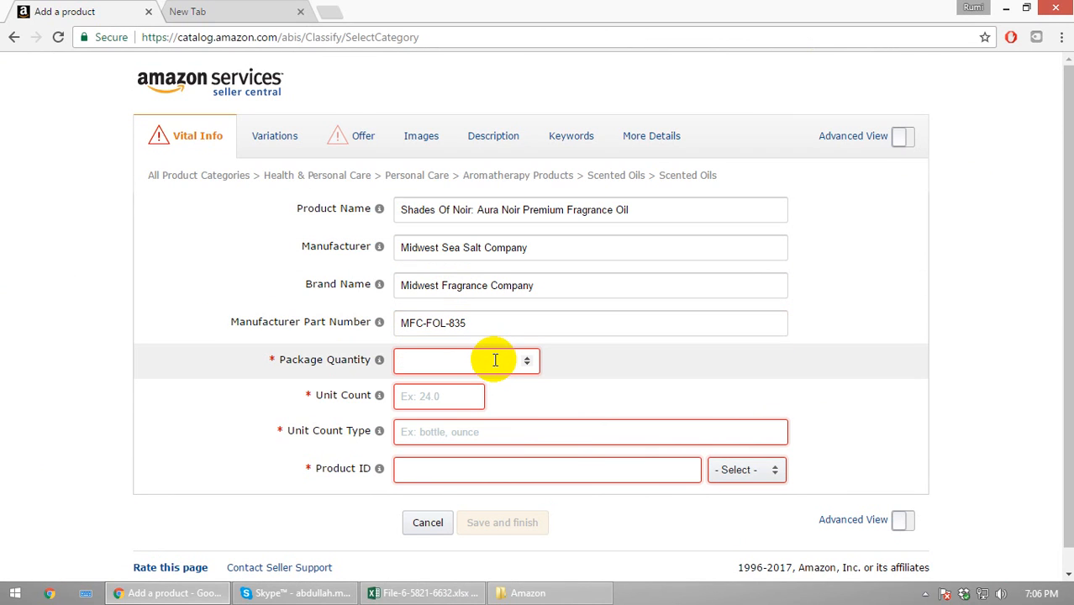
pyautogui.write('1000')
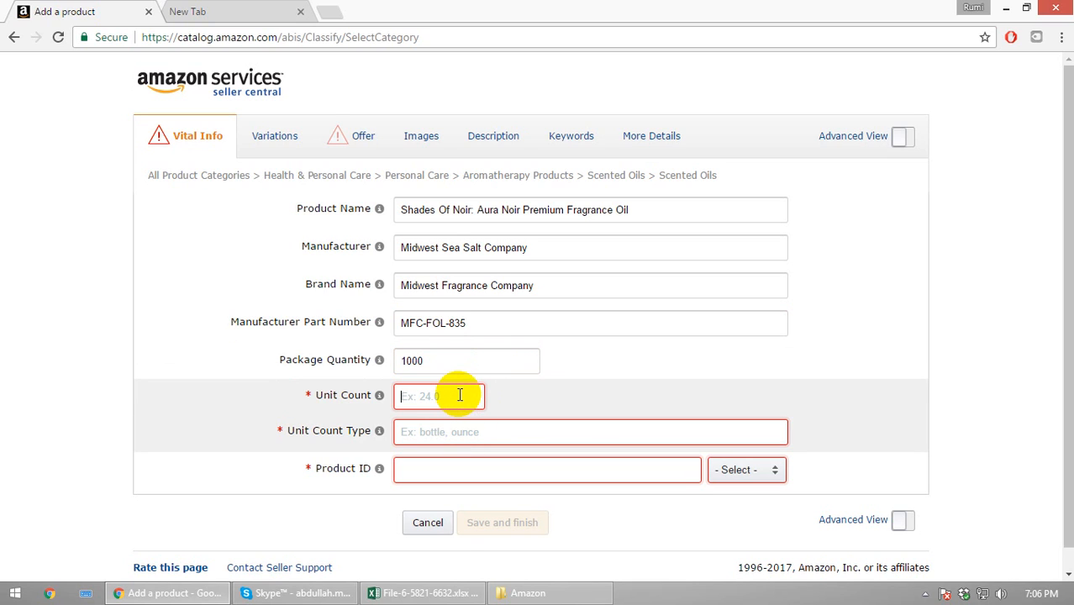
pyautogui.click(463, 431)
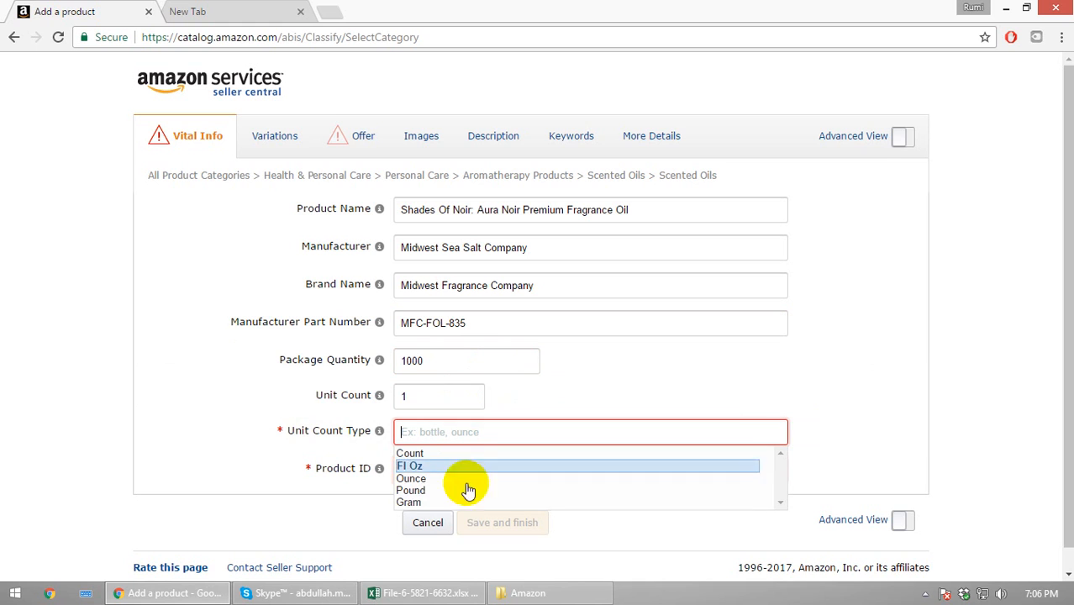
pyautogui.click(440, 476)
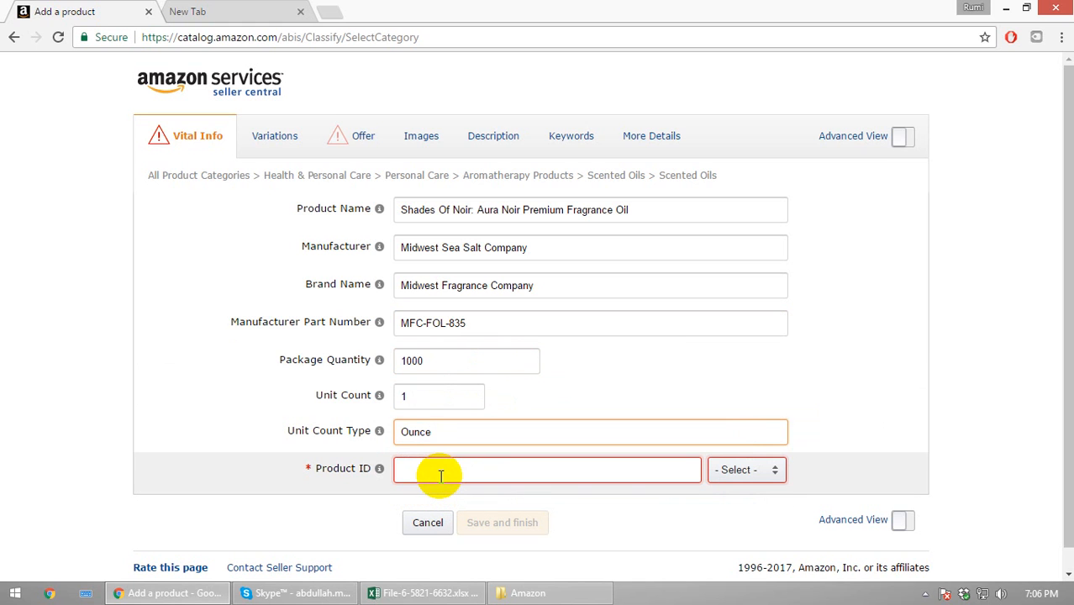
pyautogui.click(459, 465)
pyautogui.hotkey('alt', 'Tab')
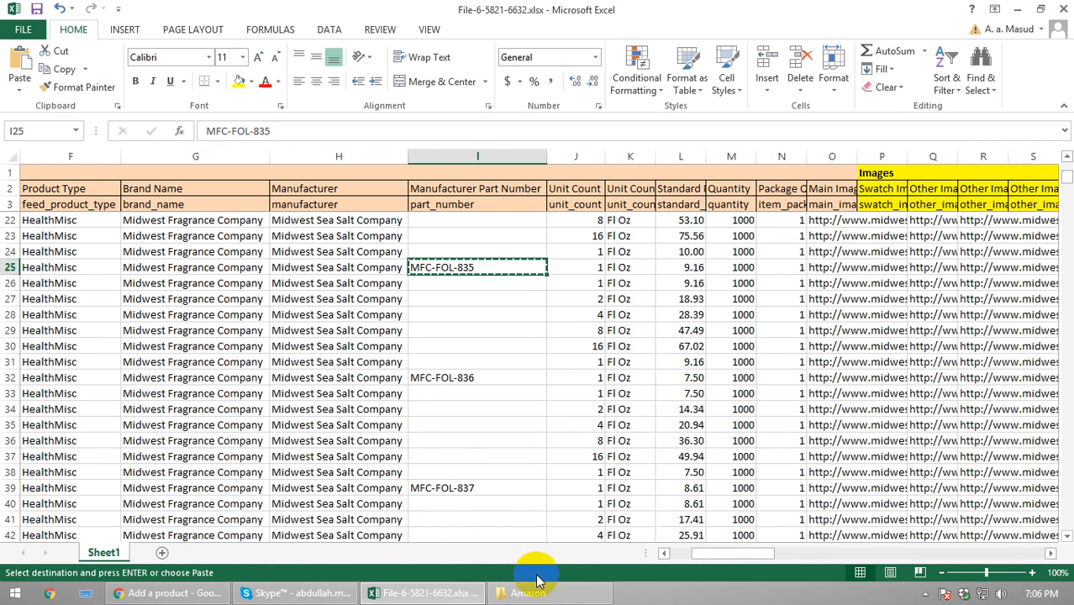
pyautogui.moveTo(723, 553); pyautogui.dragTo(681, 556)
pyautogui.rightClick(303, 299)
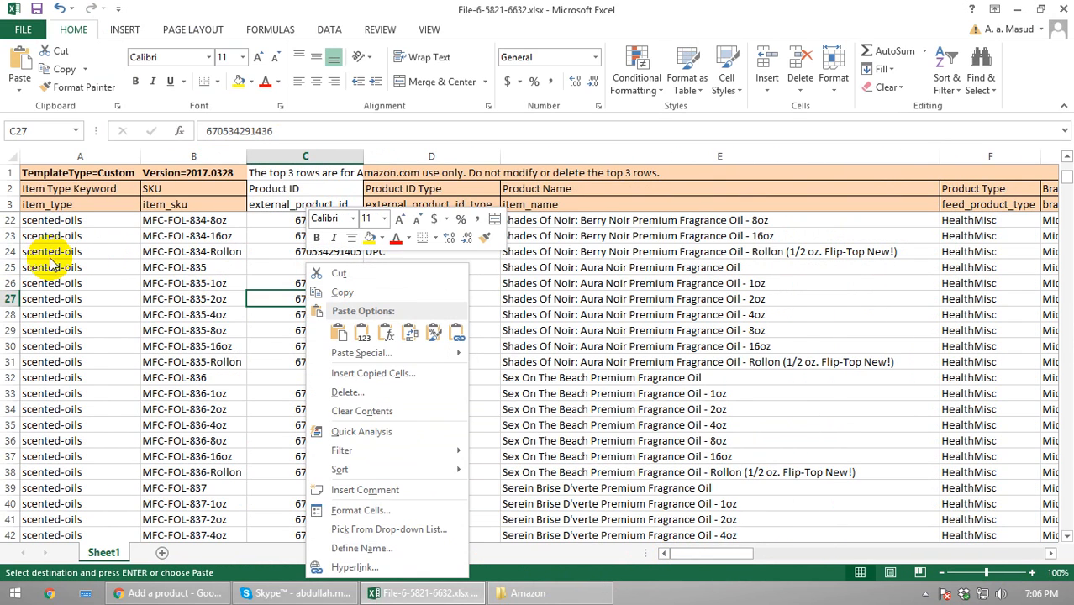
pyautogui.click(224, 283)
pyautogui.click(214, 284)
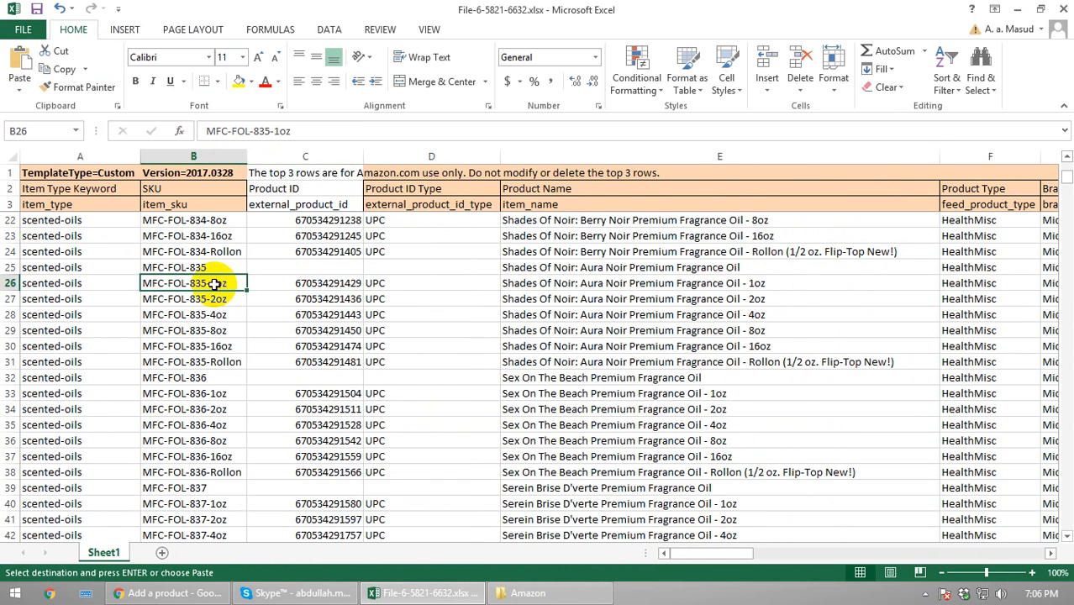
pyautogui.click(329, 284)
pyautogui.hotkey('alt', 'Tab')
pyautogui.hotkey('ctrl', 'v')
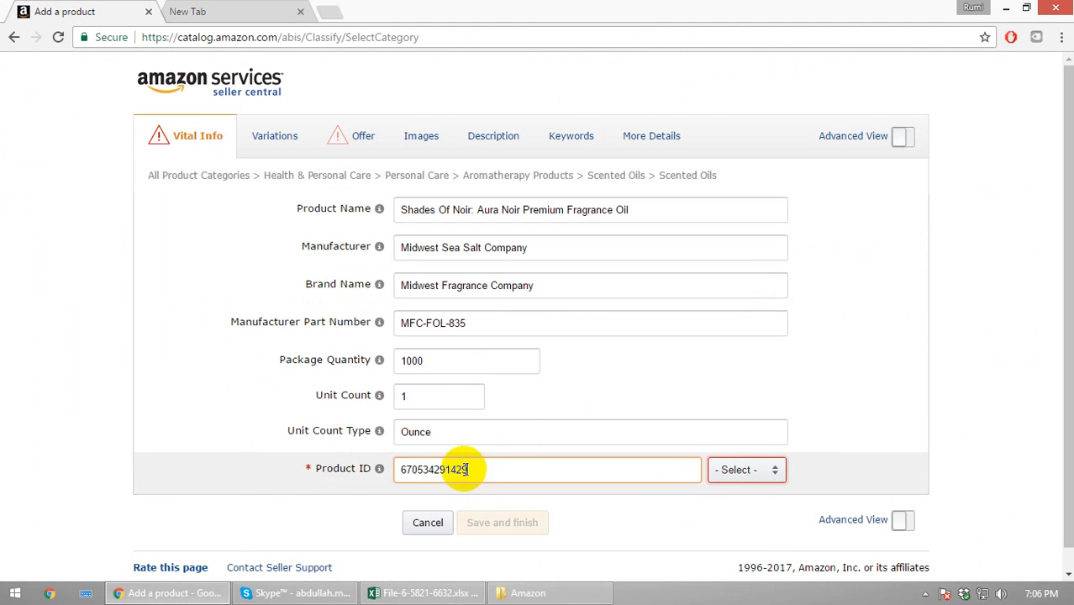
# Set the product ID type to UPC
pyautogui.scroll(-1, 1003, 446)
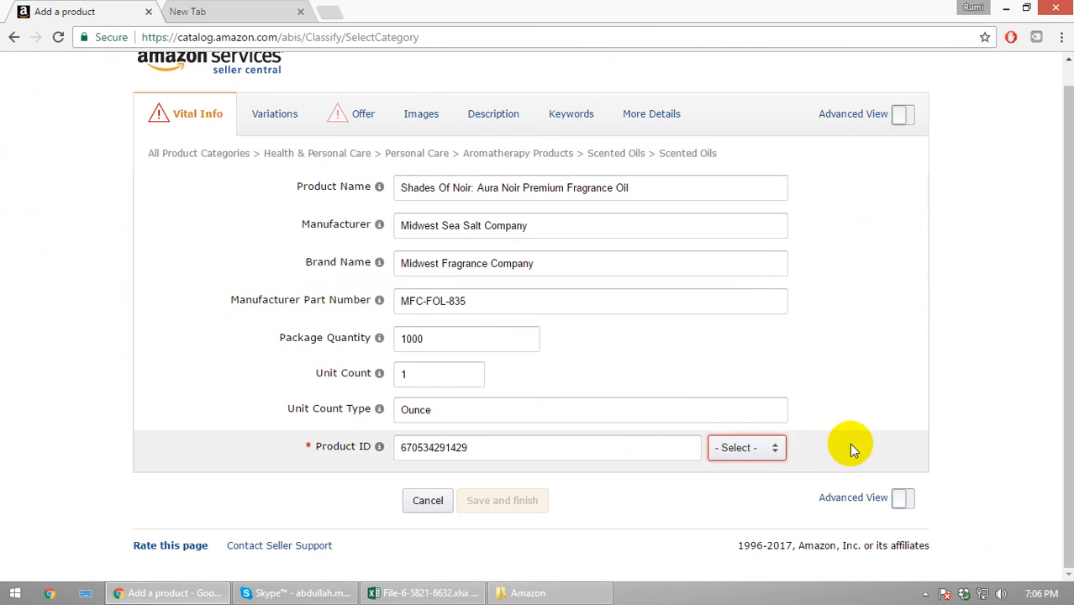
pyautogui.click(736, 454)
pyautogui.click(730, 533)
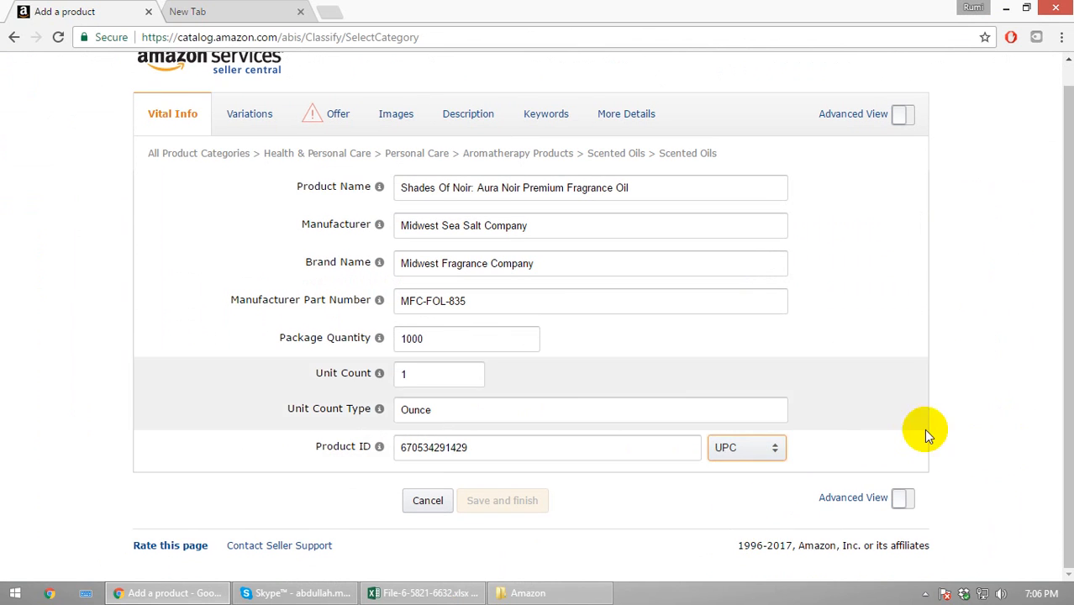
pyautogui.click(960, 416)
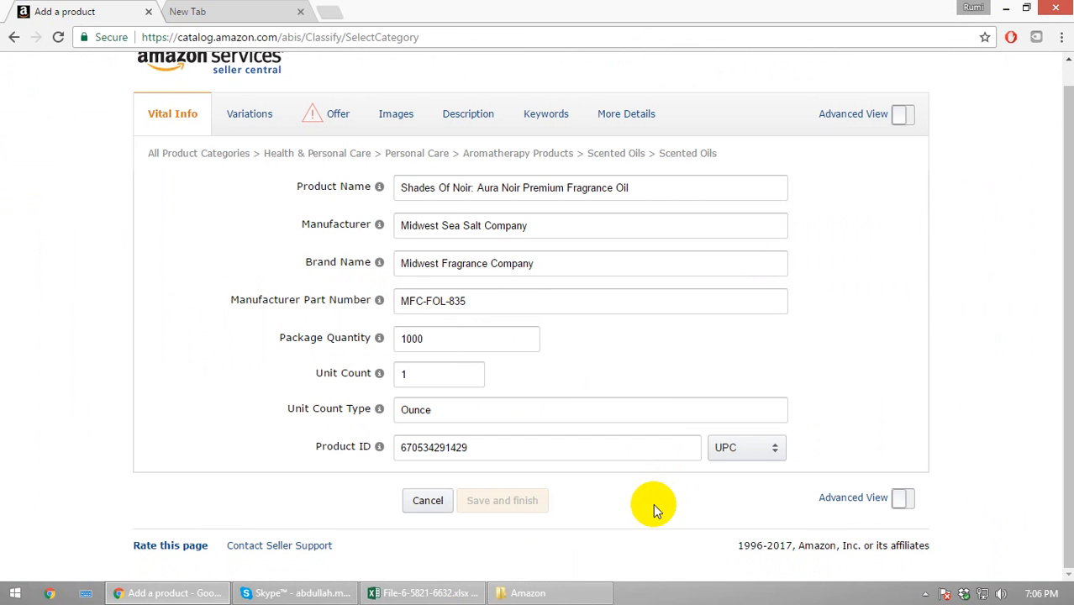
# Turn on Advanced View for the listing form and look through the additional vital info fields
pyautogui.click(901, 499)
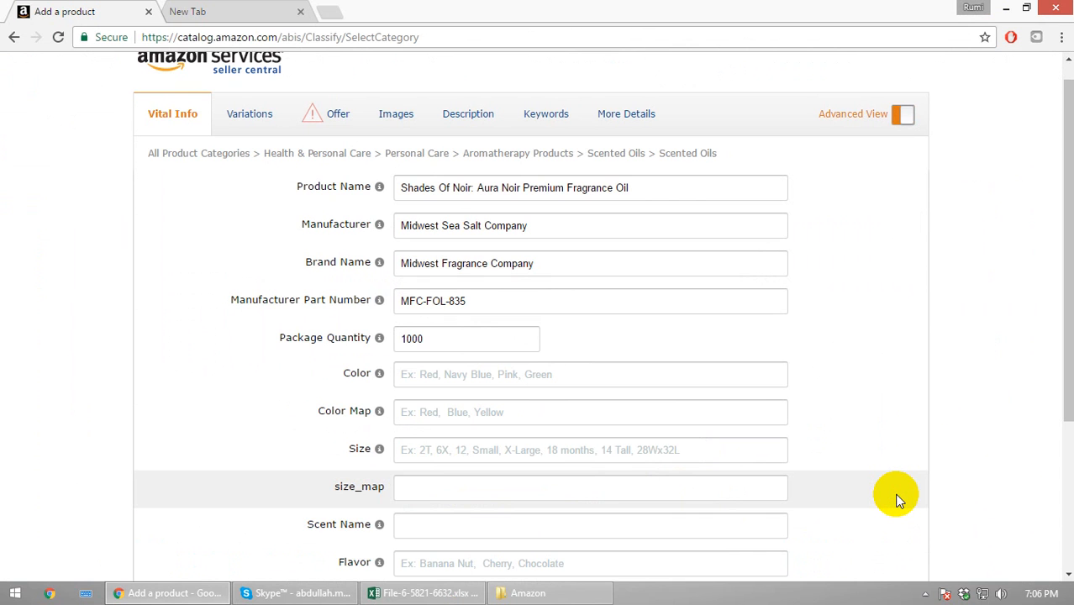
pyautogui.scroll(-3, 655, 544)
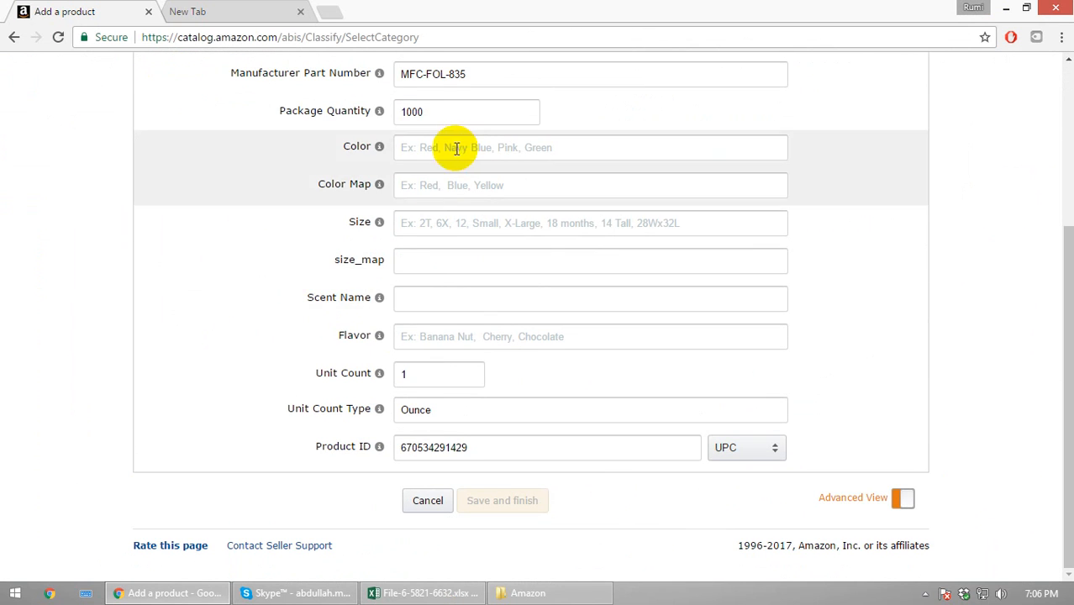
pyautogui.scroll(3, 431, 348)
# Set the listing's Variation Theme to Size
pyautogui.click(246, 136)
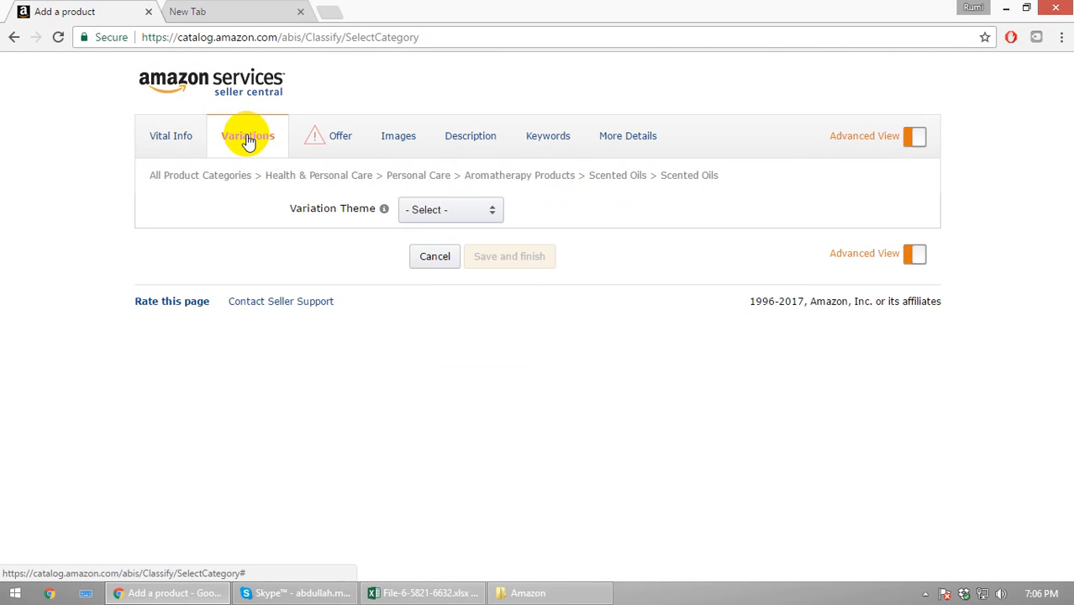
pyautogui.click(441, 211)
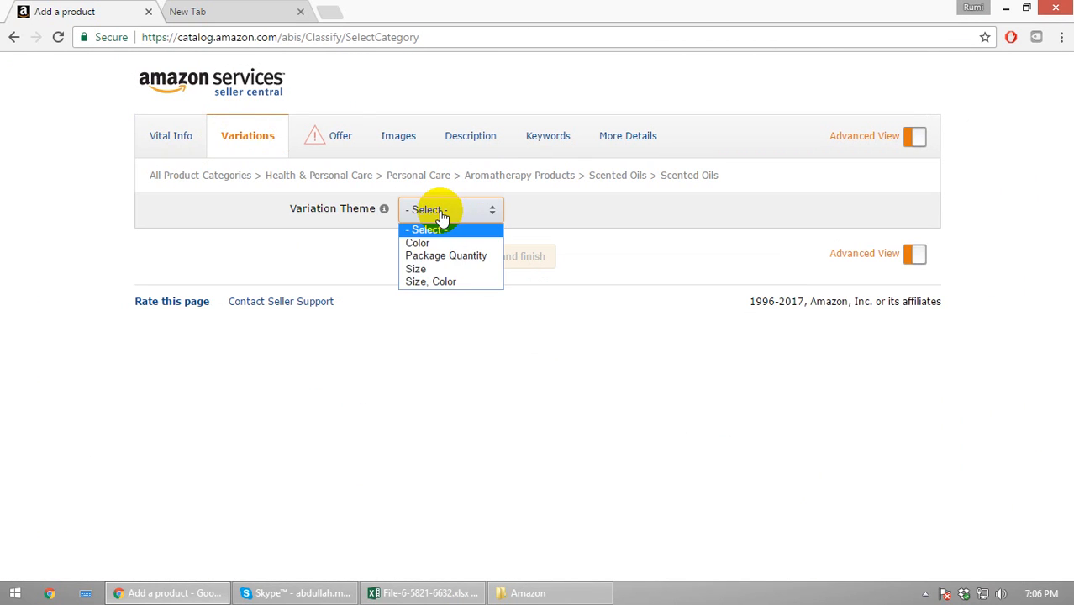
pyautogui.click(434, 268)
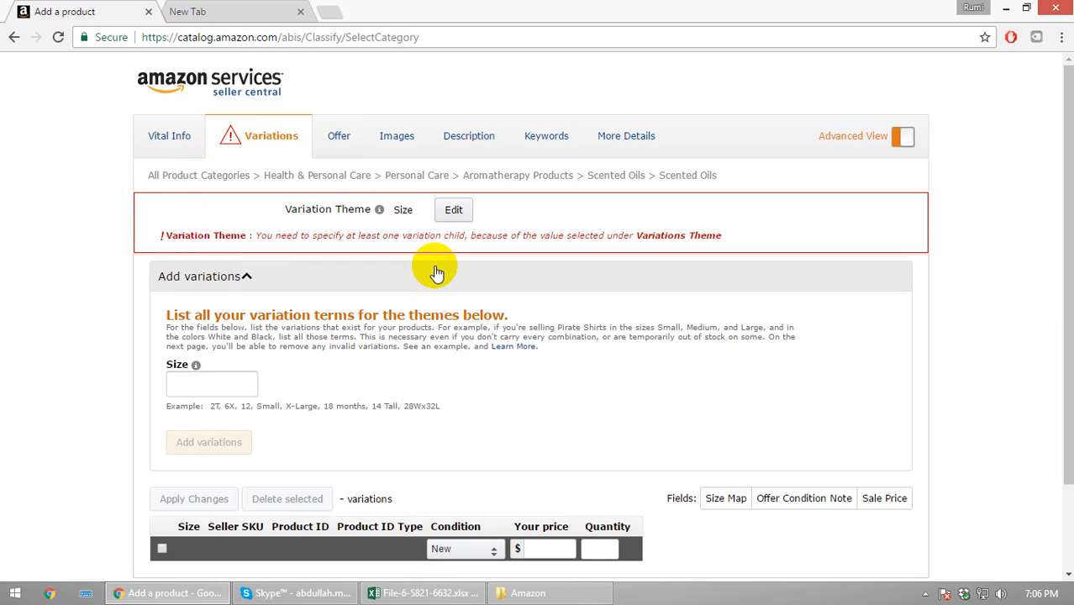
# Enter the size variation terms 1 oz, 2 oz, 4 oz, 8 oz and 16 oz
pyautogui.scroll(-2, 403, 395)
pyautogui.click(206, 281)
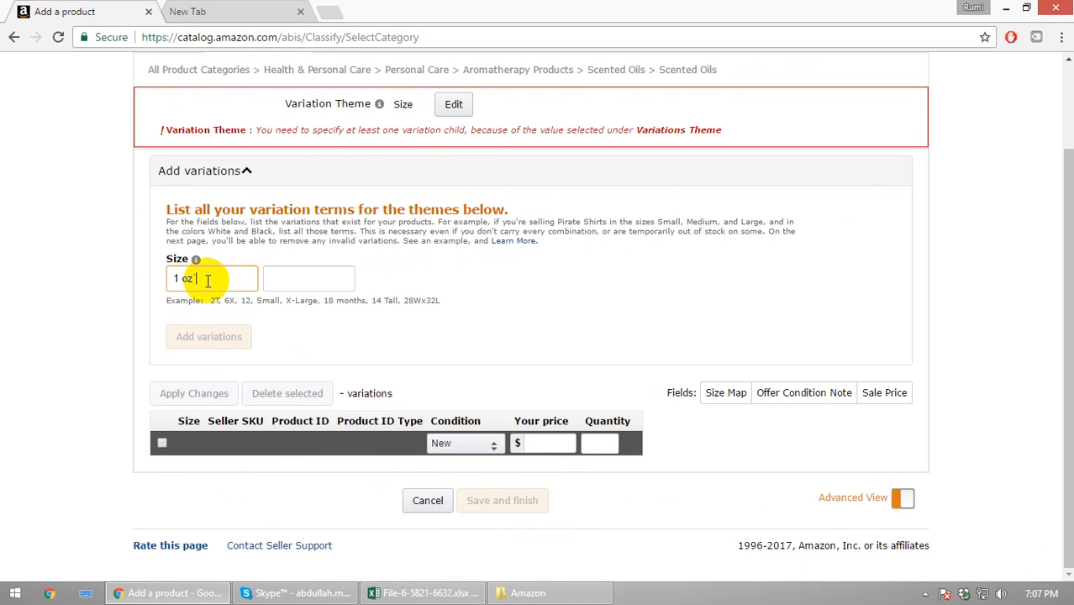
pyautogui.press('Tab')
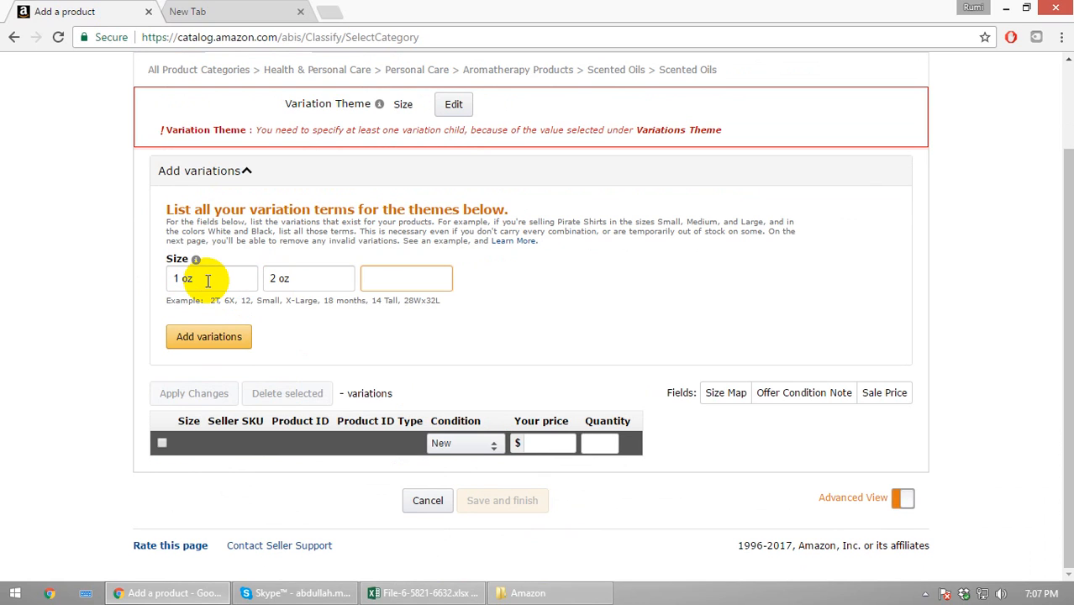
pyautogui.write('4 oz')
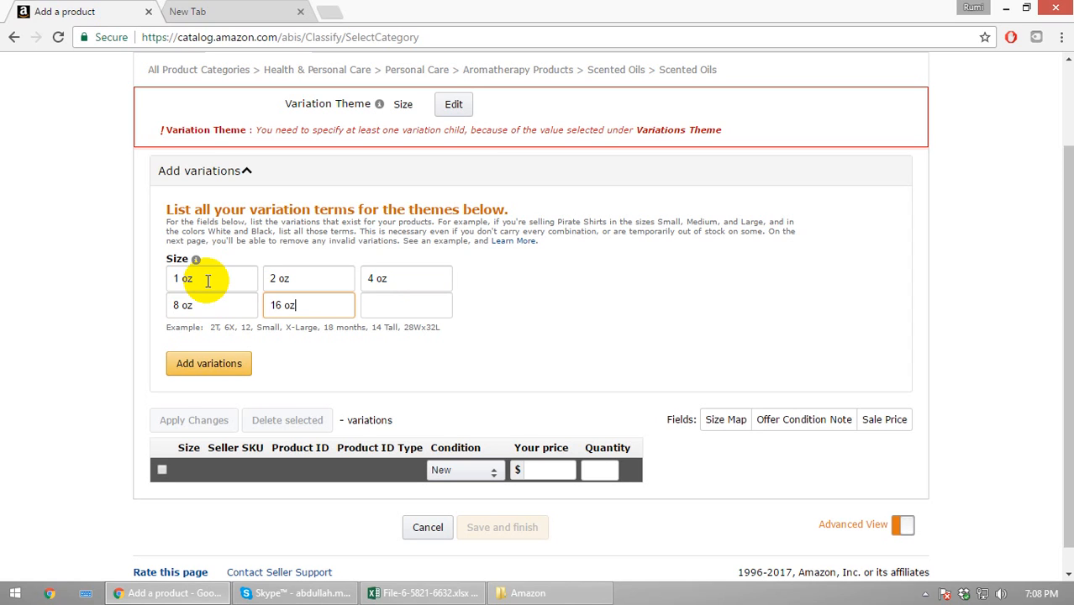
pyautogui.click(407, 305)
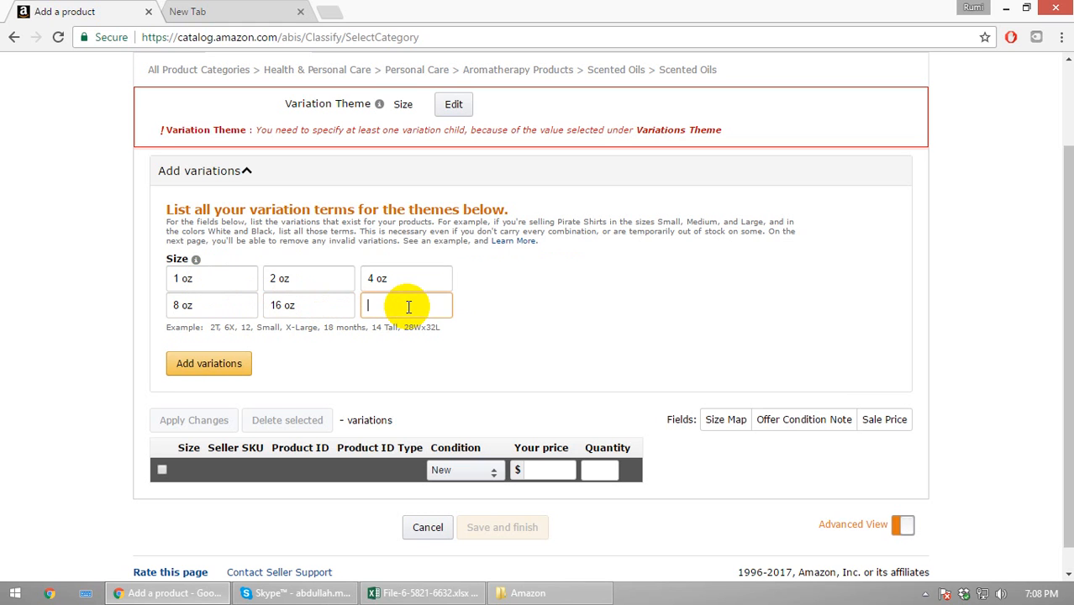
# Open the Seller Central home page in a new browser tab
pyautogui.scroll(1, 593, 305)
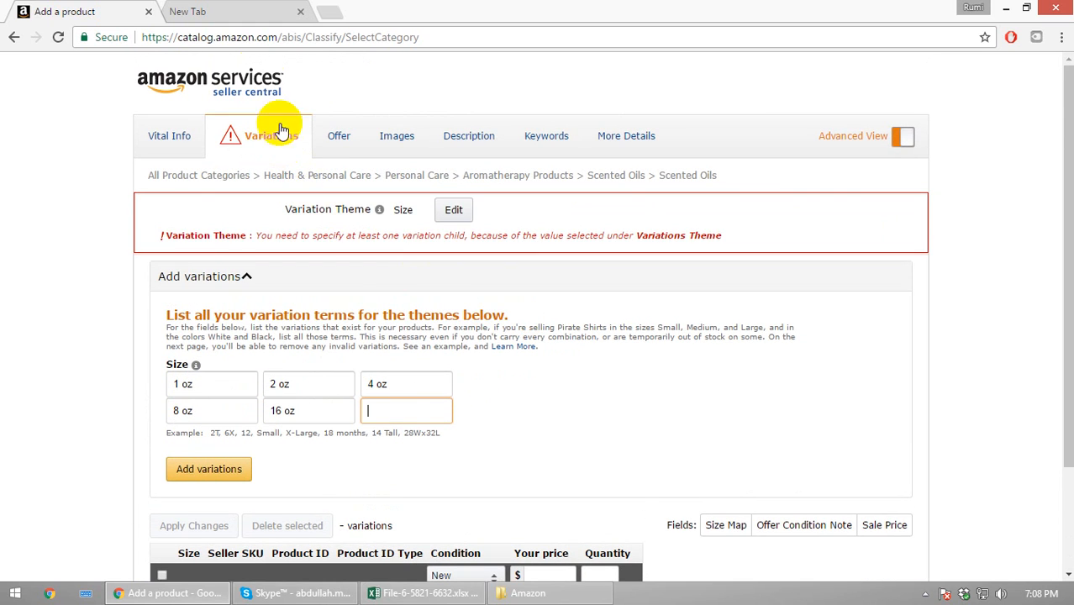
pyautogui.rightClick(250, 85)
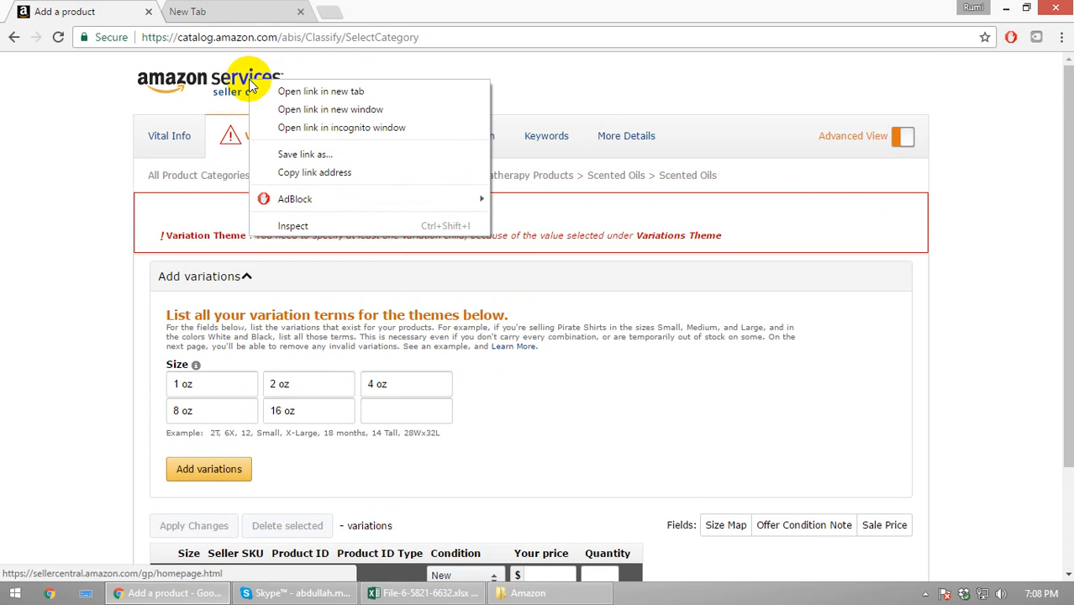
pyautogui.click(324, 93)
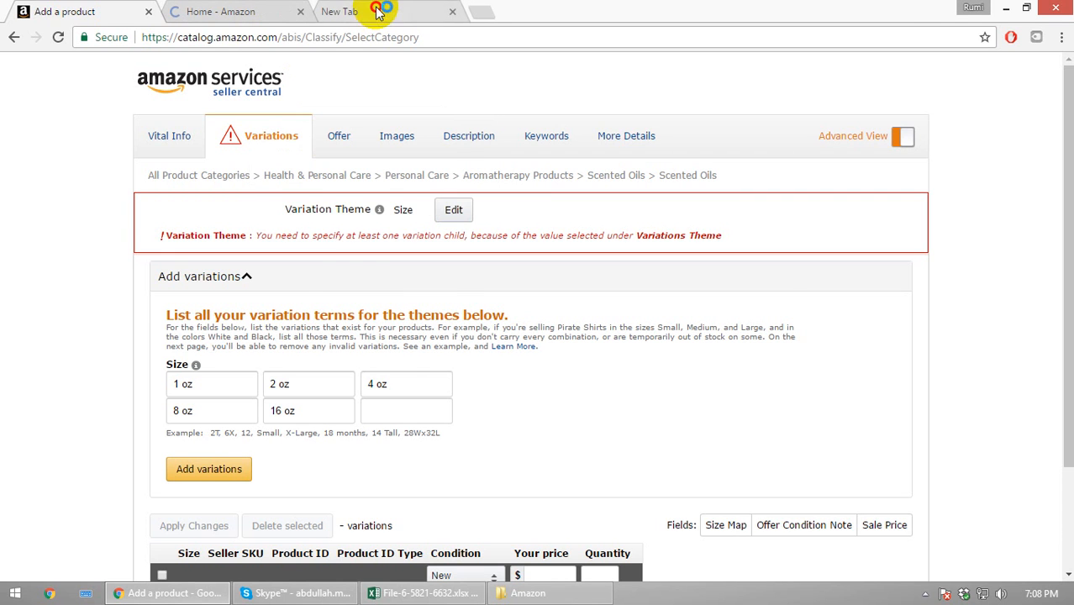
# Close the empty extra tab, open Manage Inventory and search for SKU MFC-FOL-400
pyautogui.click(386, 12)
pyautogui.click(453, 13)
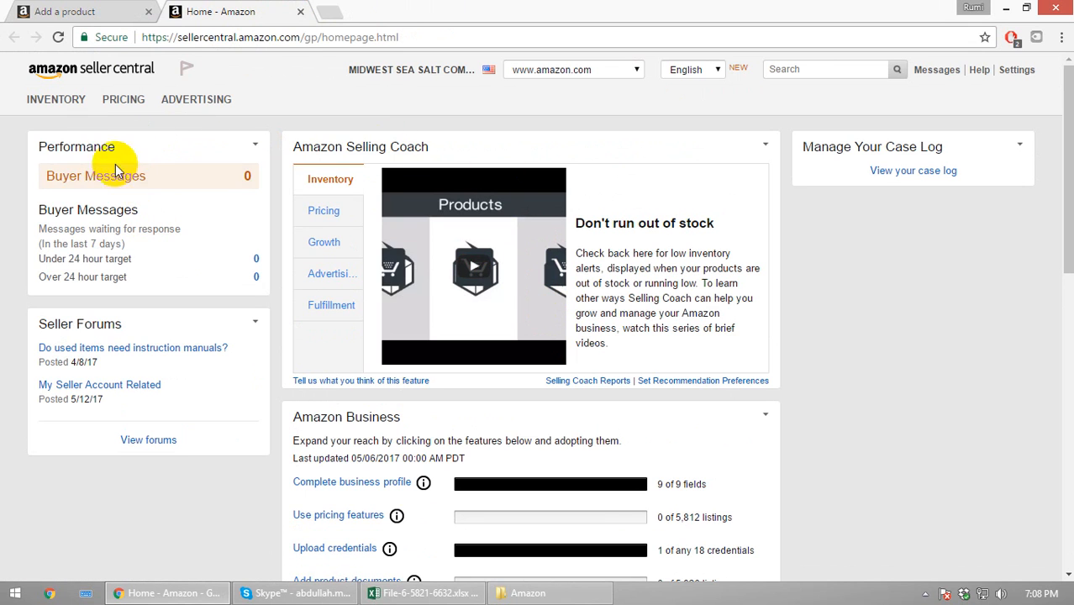
pyautogui.moveTo(66, 108)
pyautogui.click(72, 130)
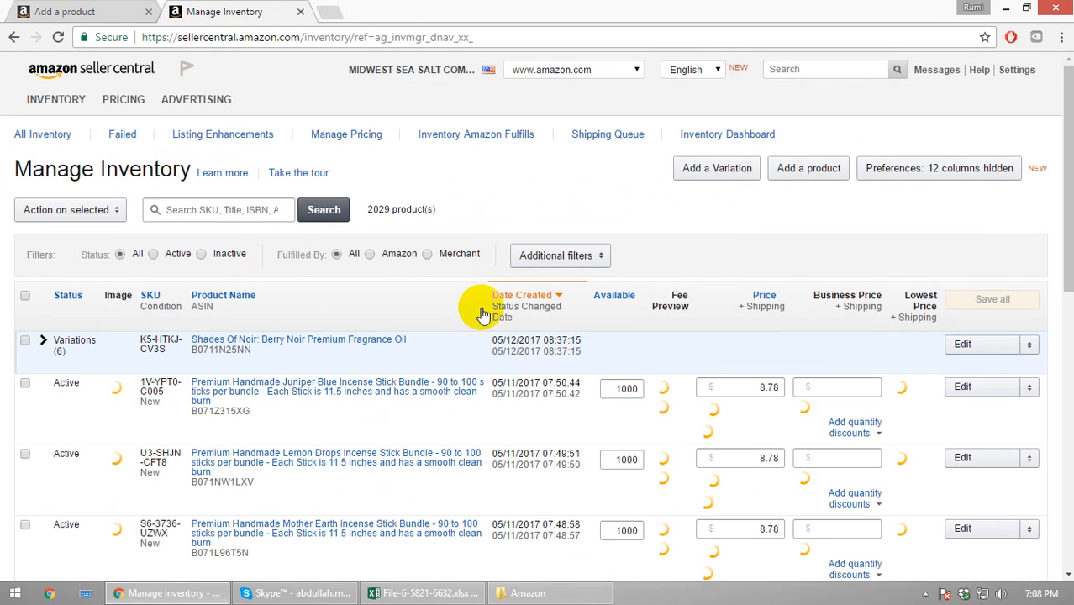
pyautogui.click(236, 209)
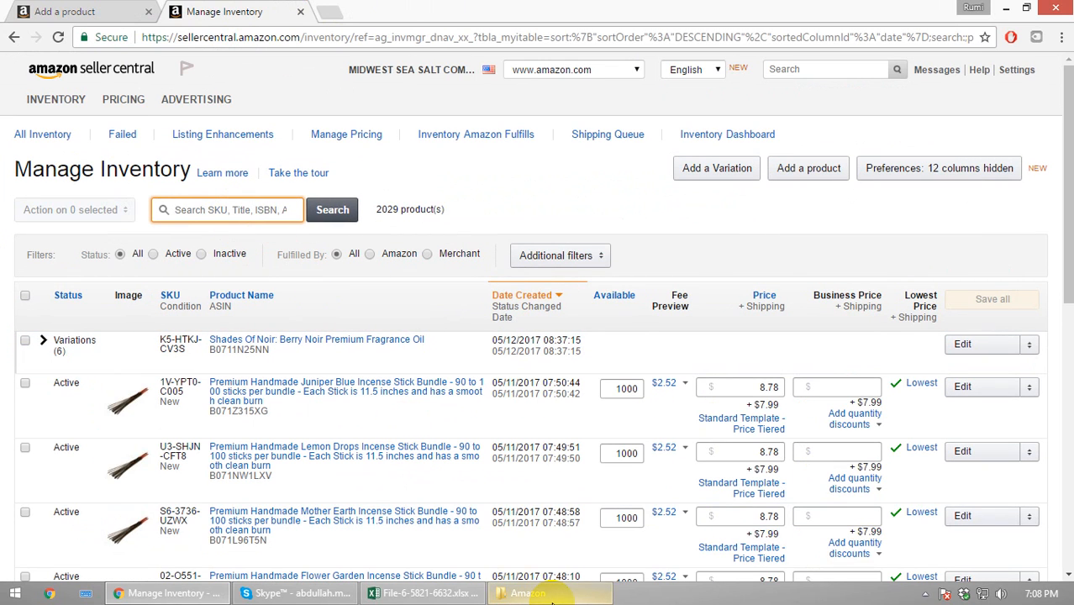
pyautogui.click(197, 209)
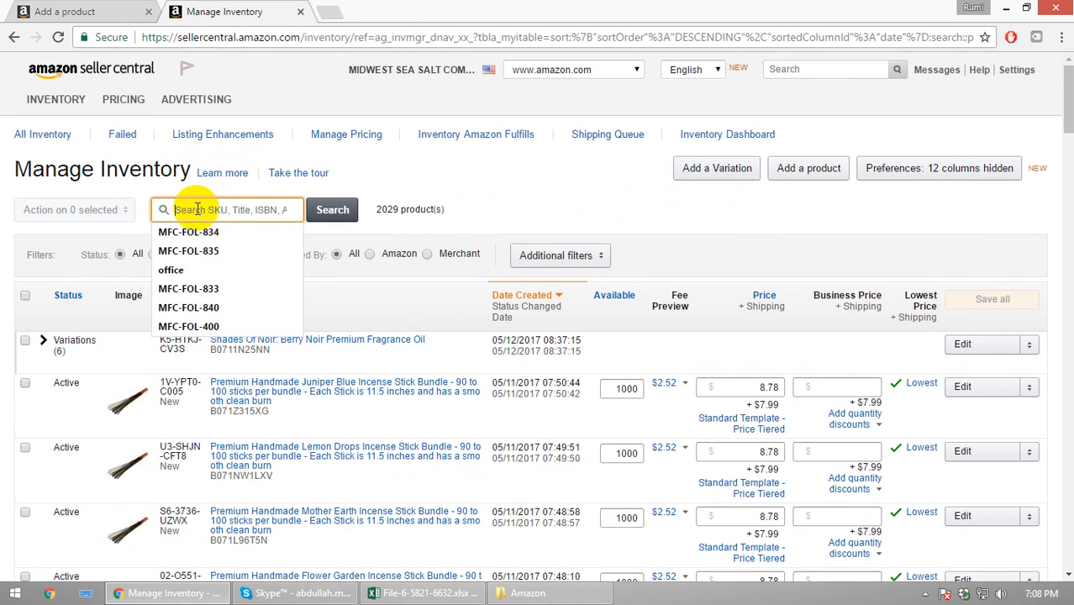
pyautogui.click(225, 326)
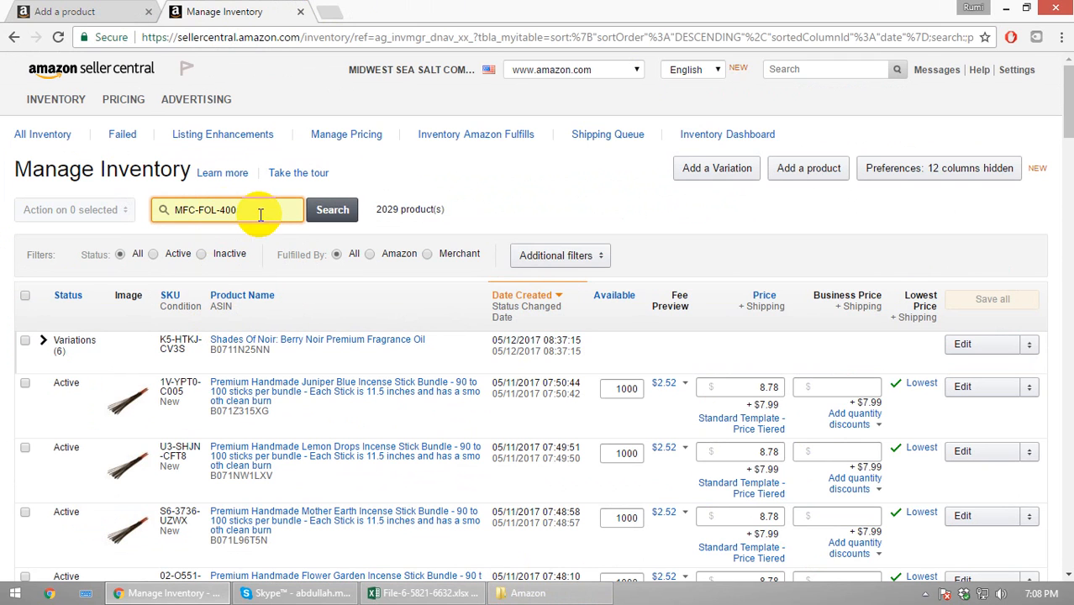
pyautogui.click(332, 216)
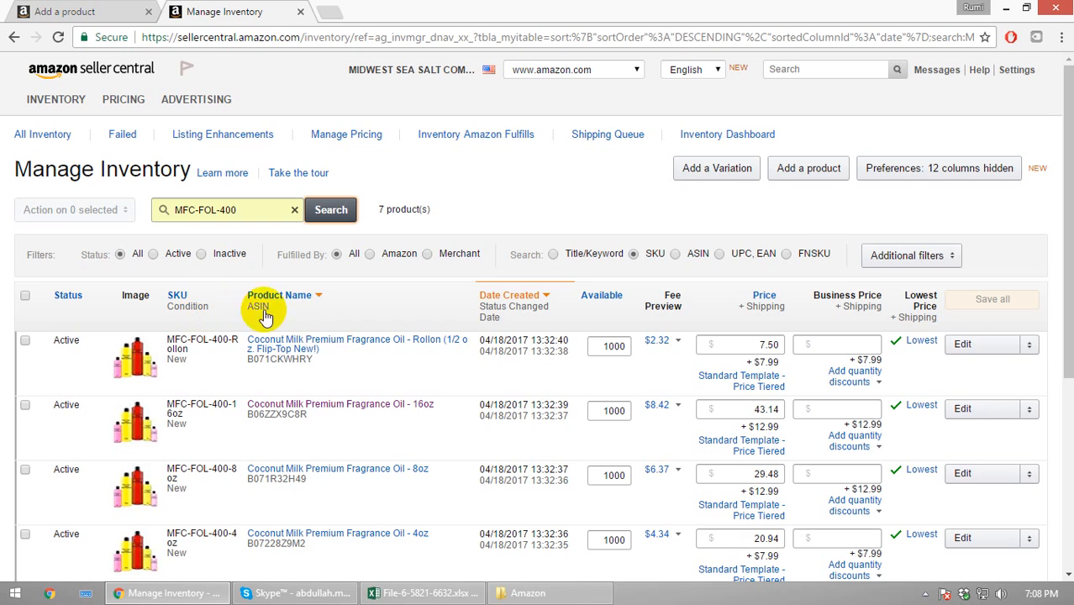
# Open the parent Coconut Milk Premium Fragrance Oil product page and copy the size name "Rollon (1/2 oz. Flip-Top New!)"
pyautogui.scroll(-3, 233, 424)
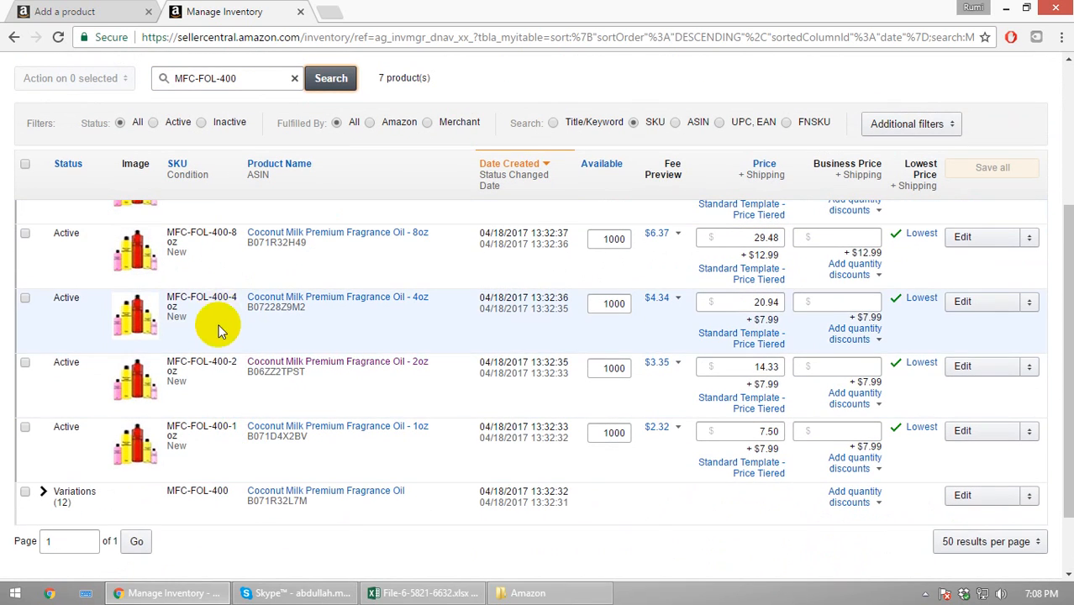
pyautogui.click(376, 492)
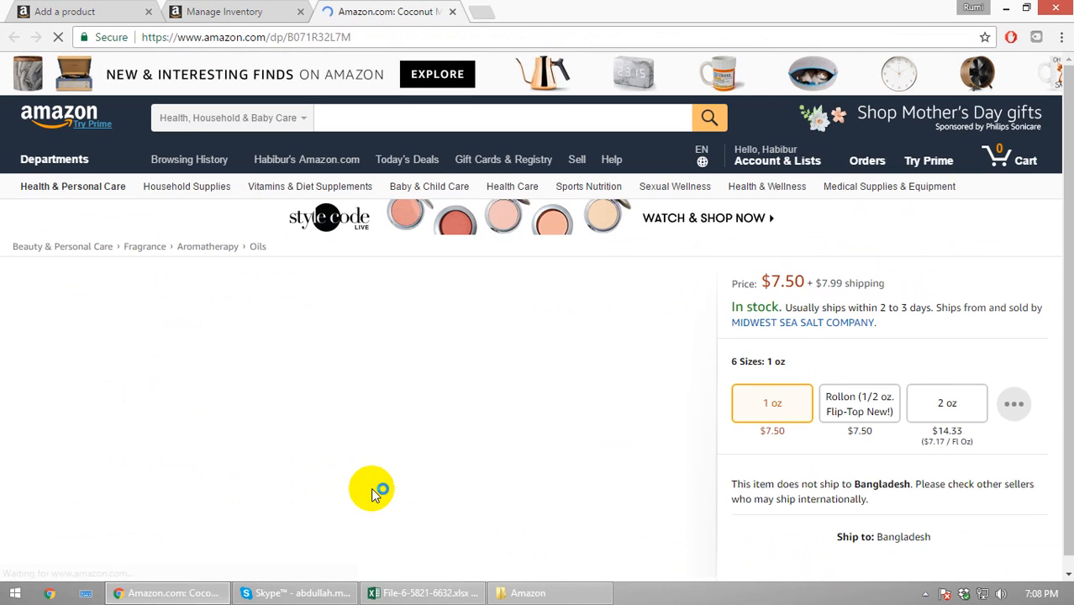
pyautogui.scroll(-2, 819, 437)
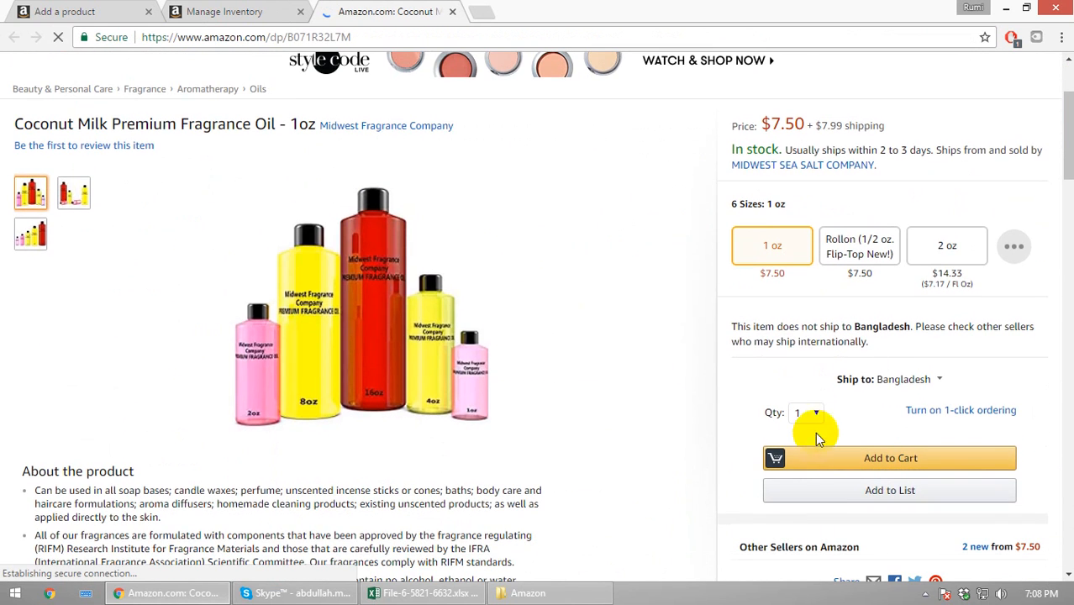
pyautogui.click(858, 252)
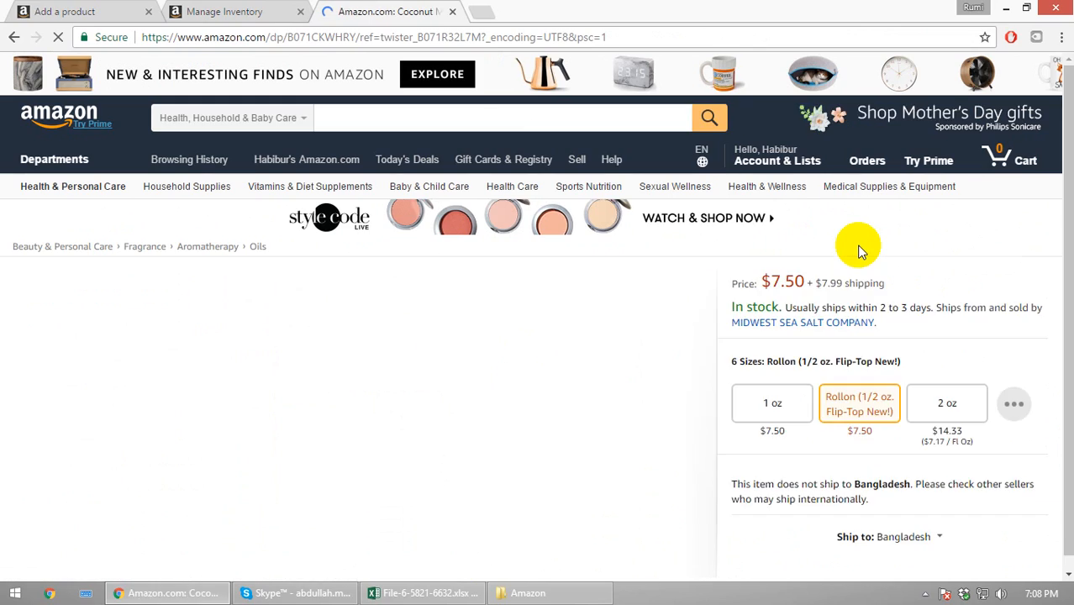
pyautogui.scroll(-2, 837, 363)
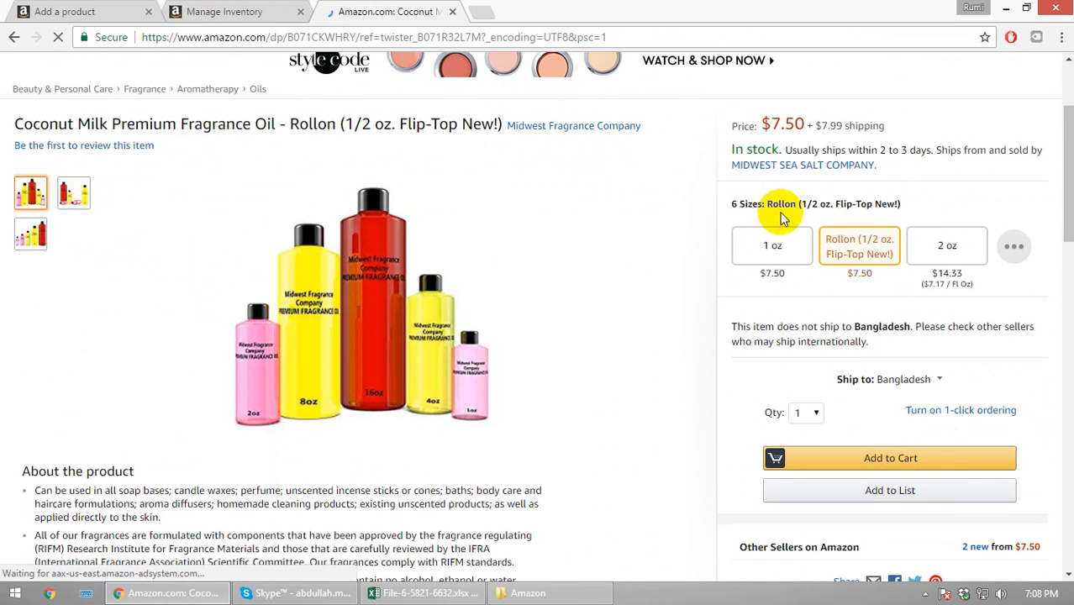
pyautogui.moveTo(765, 203); pyautogui.dragTo(909, 204)
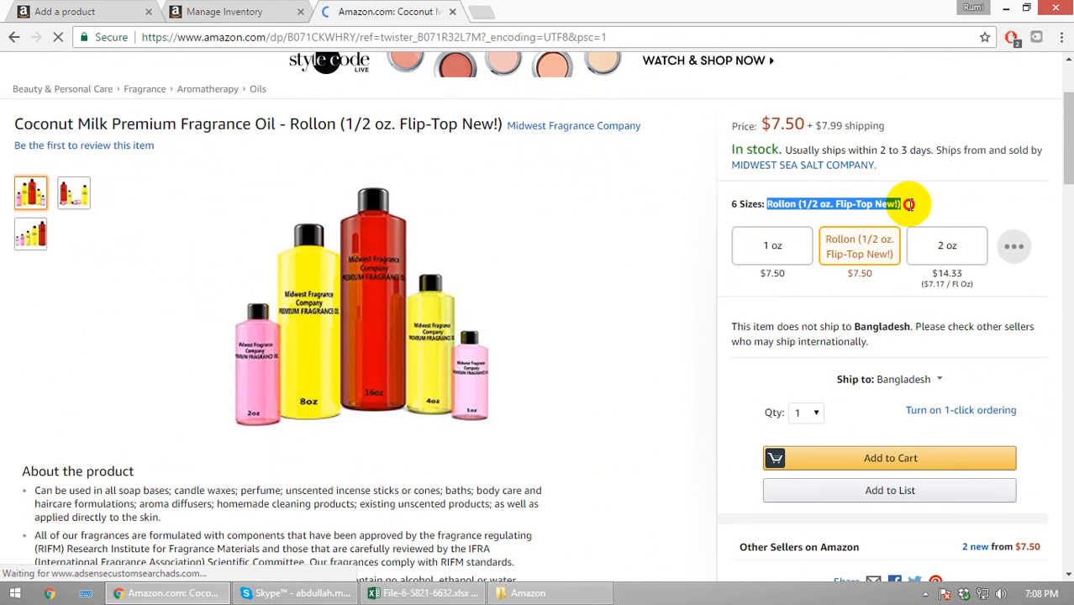
# Add "Rollon (1/2 oz. Flip-Top New!)" as the sixth size term in the new listing and generate the variations
pyautogui.click(220, 10)
pyautogui.click(82, 11)
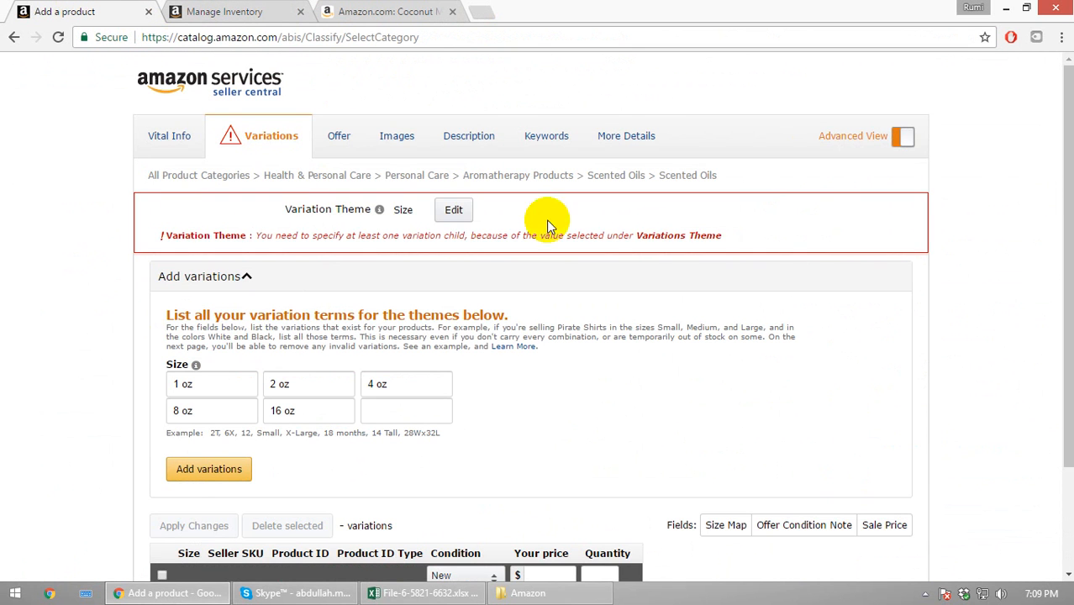
pyautogui.click(404, 413)
pyautogui.write('Rollon (1/2 oz. Flip Top Neck)')
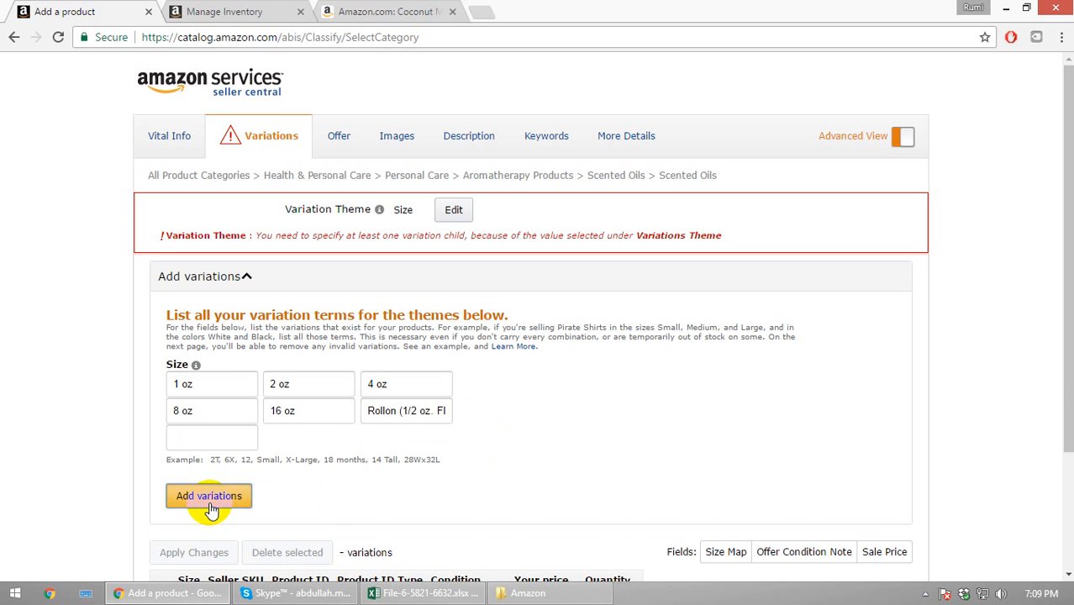
pyautogui.click(210, 507)
# Copy MFC-FOL-835-1oz from the Excel file into the Seller SKU of the 1 oz variation
pyautogui.scroll(-4, 646, 448)
pyautogui.click(350, 320)
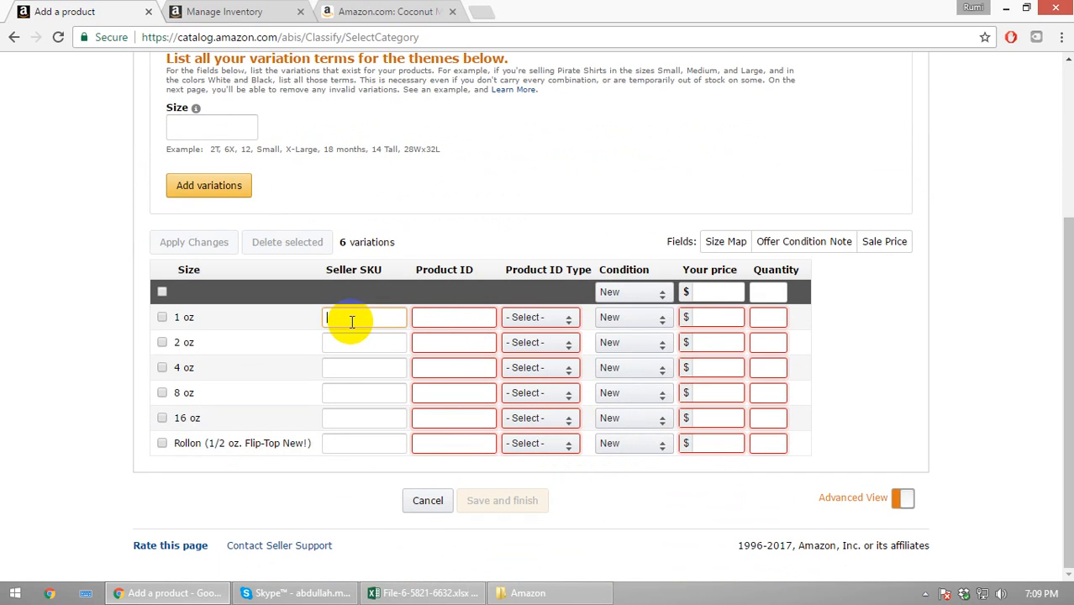
pyautogui.click(420, 595)
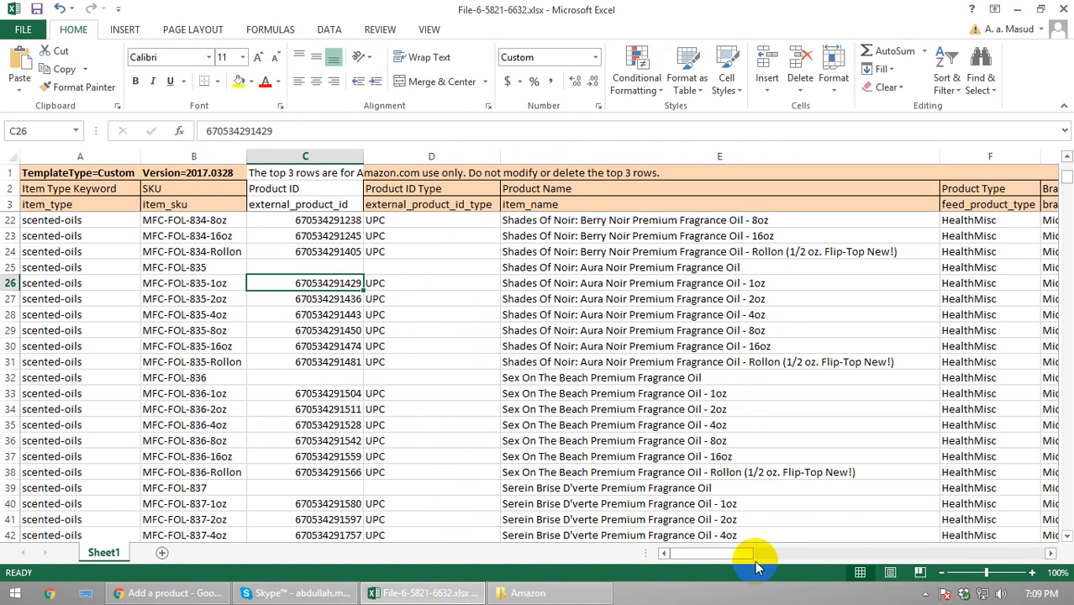
pyautogui.click(42, 283)
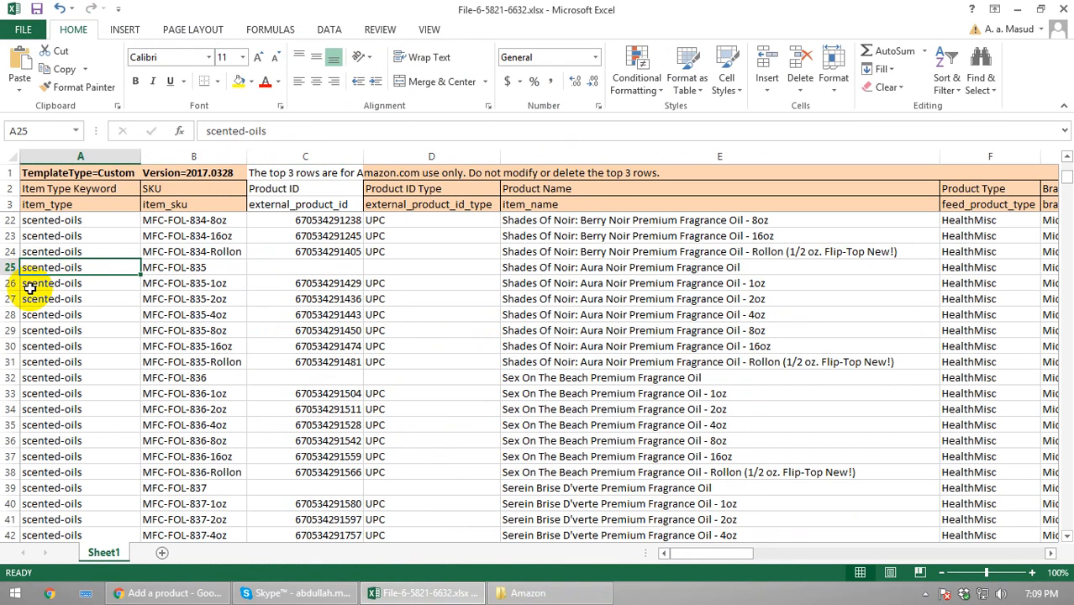
pyautogui.click(173, 286)
pyautogui.hotkey('ctrl', 'c')
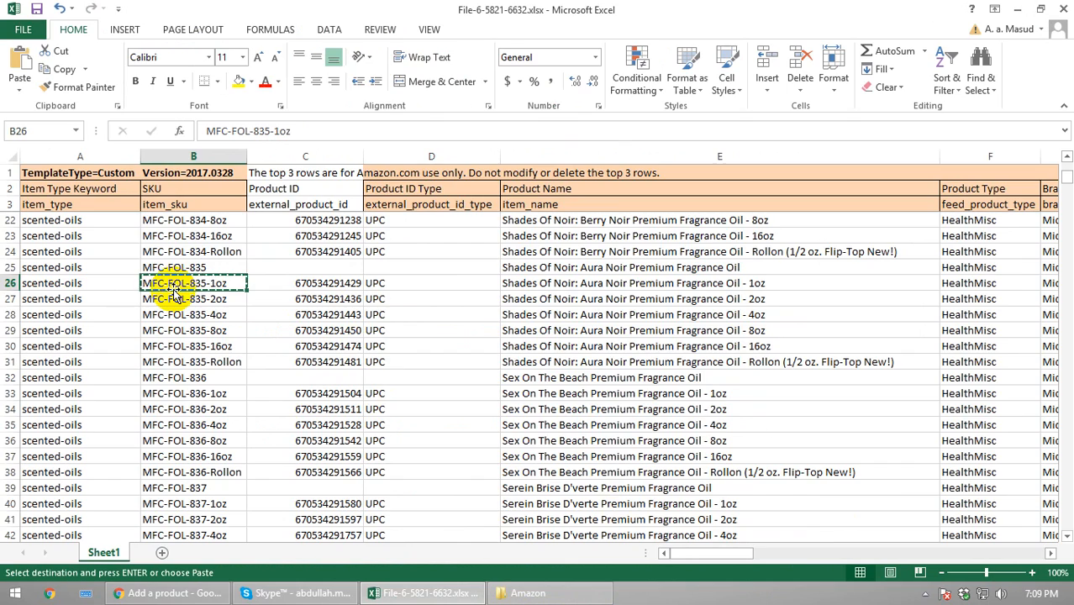
pyautogui.hotkey('alt', 'Tab')
pyautogui.click(349, 318)
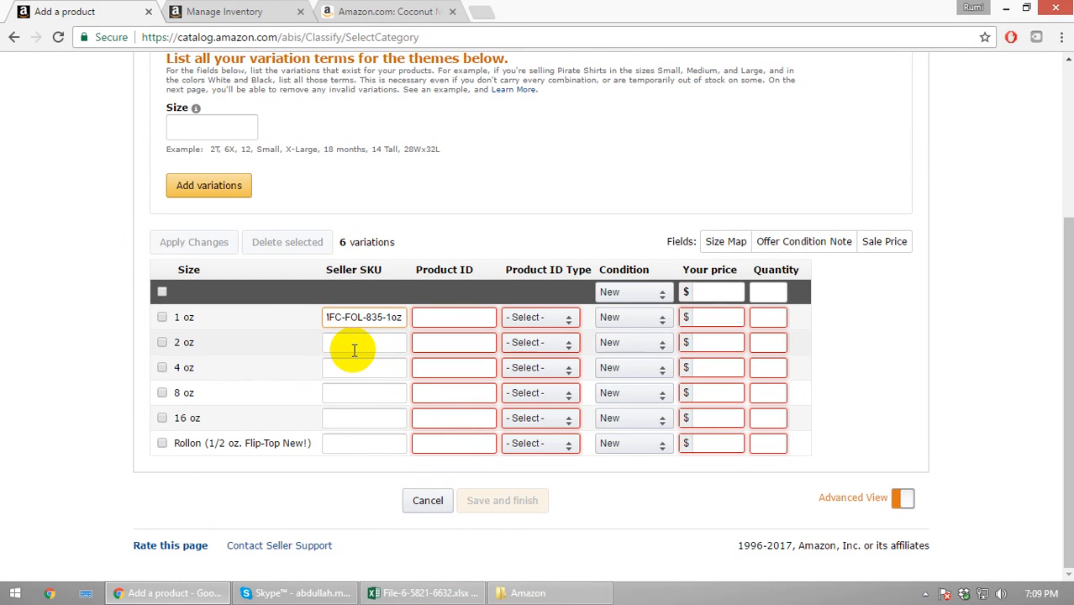
# Enter the Seller SKUs MFC-FOL-835-2oz and MFC-FOL-835-4oz for the 2 oz and 4 oz variations
pyautogui.click(348, 343)
pyautogui.hotkey('ctrl', 'v')
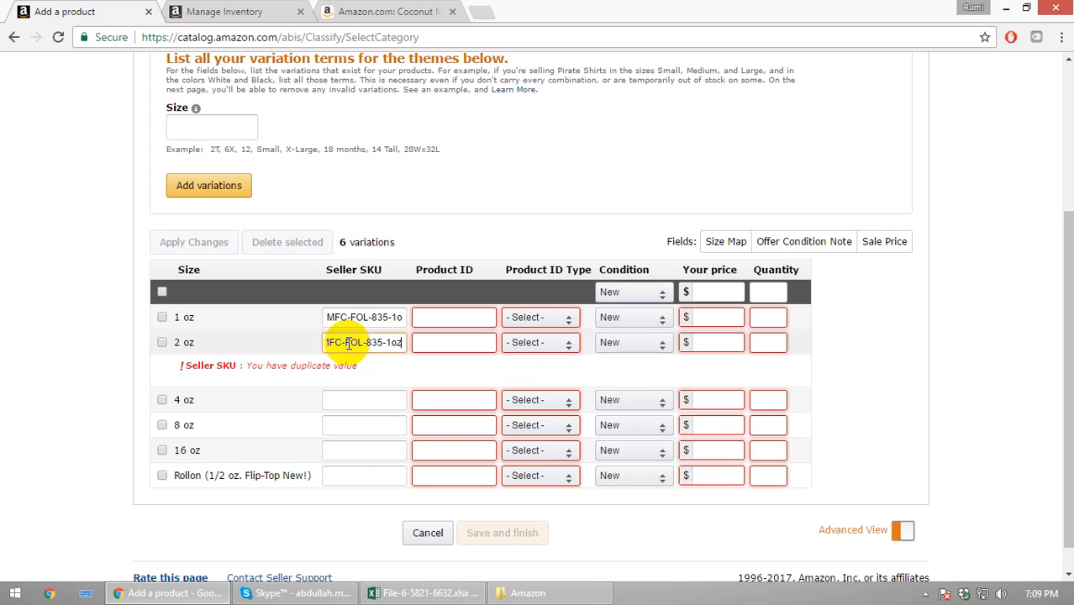
pyautogui.click(392, 343)
pyautogui.press('BackSpace')
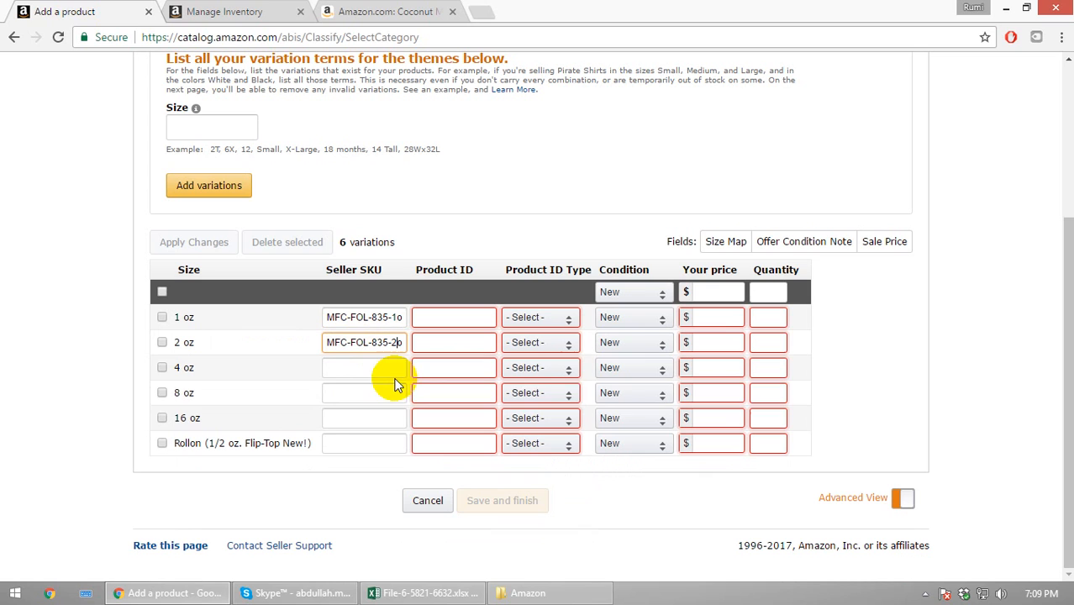
pyautogui.click(380, 370)
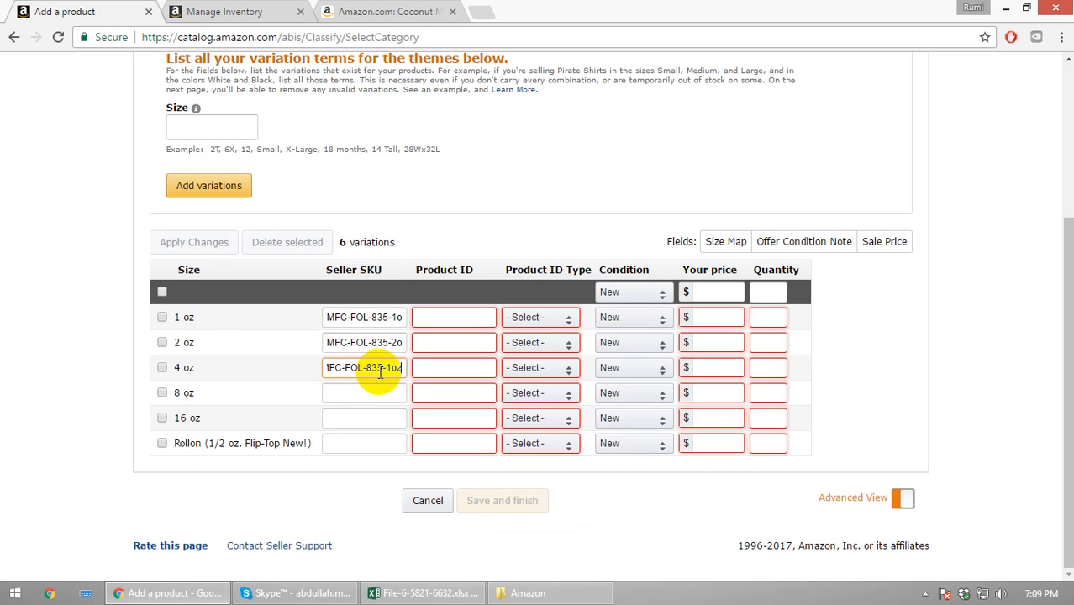
pyautogui.click(392, 368)
pyautogui.press('BackSpace')
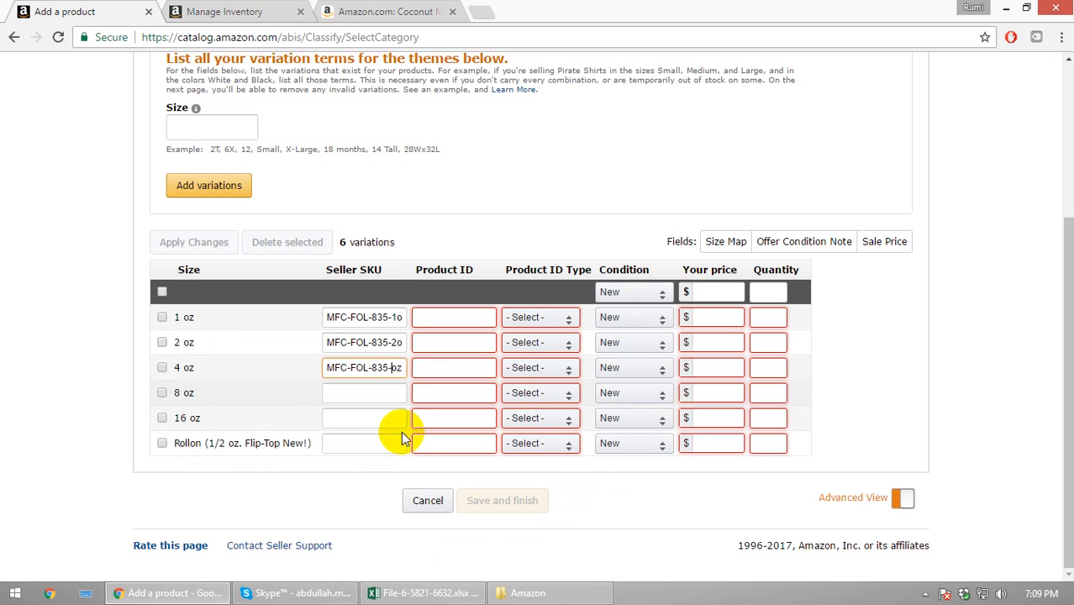
pyautogui.write('4')
# Enter the Seller SKUs MFC-FOL-835-8oz and MFC-FOL-835-16oz for the 8 oz and 16 oz variations
pyautogui.click(372, 392)
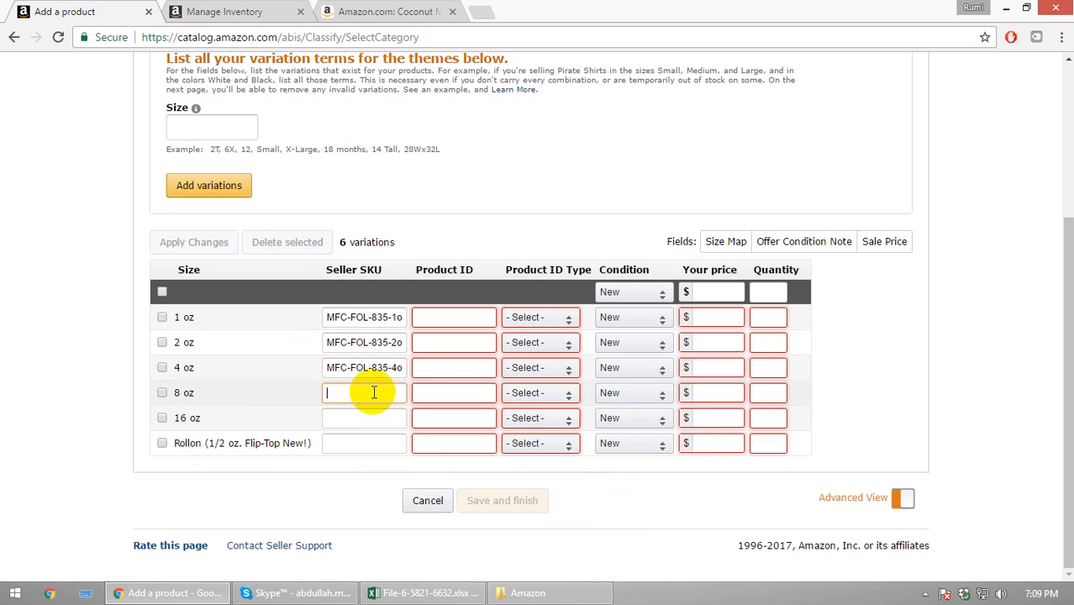
pyautogui.hotkey('ctrl', 'v')
pyautogui.click(391, 393)
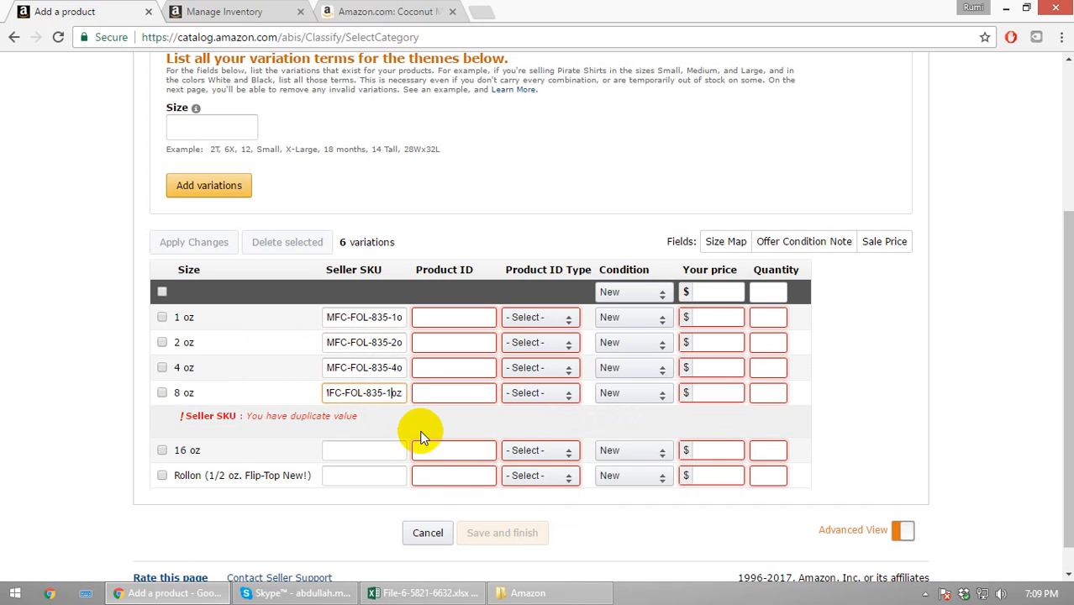
pyautogui.press('BackSpace')
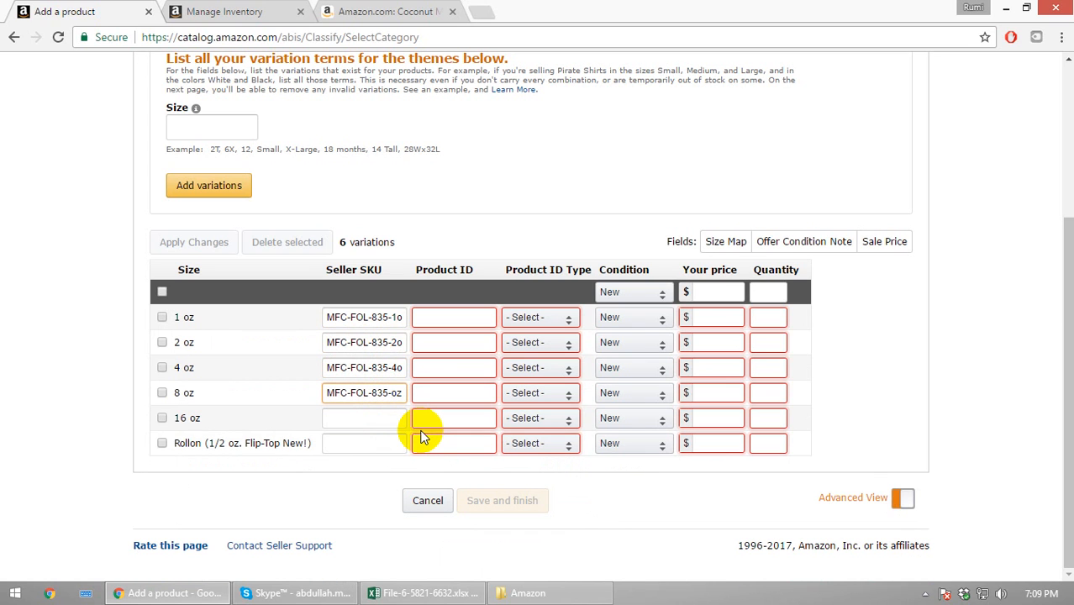
pyautogui.write('8')
pyautogui.click(364, 419)
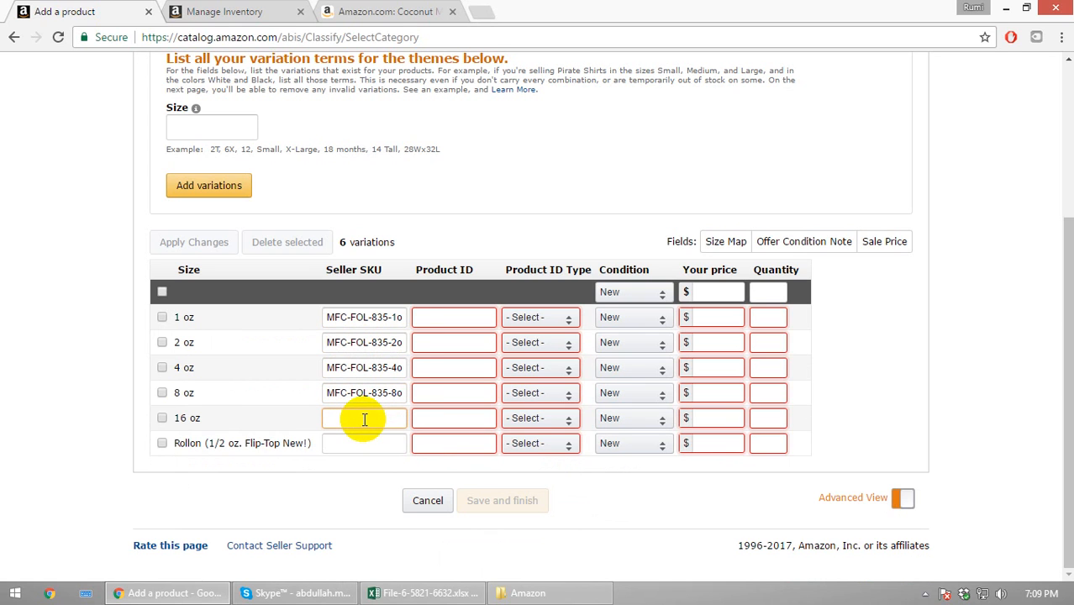
pyautogui.hotkey('ctrl', 'v')
pyautogui.click(388, 417)
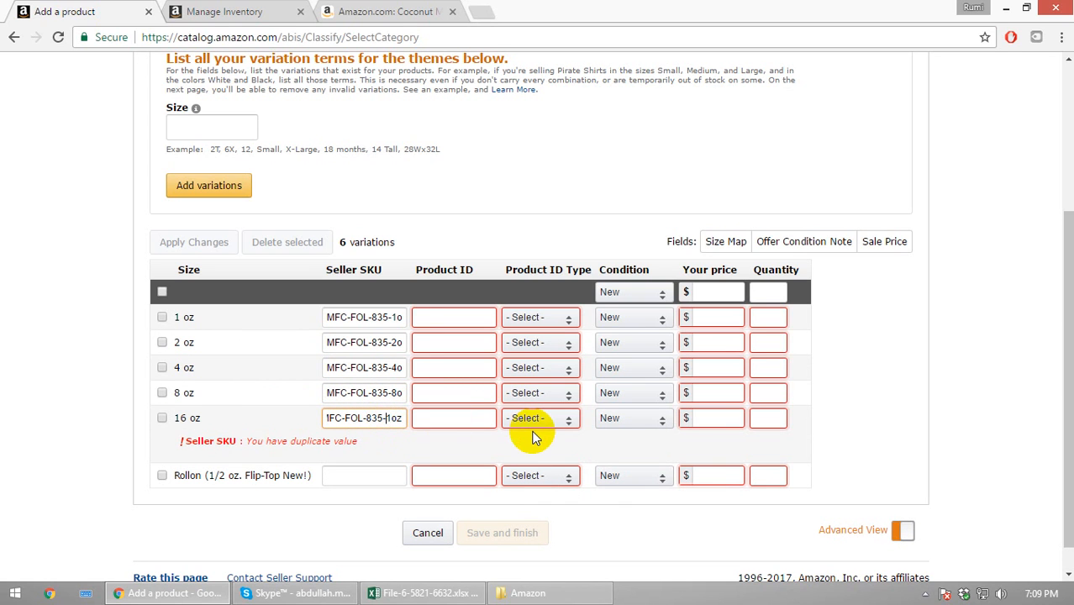
pyautogui.write('6')
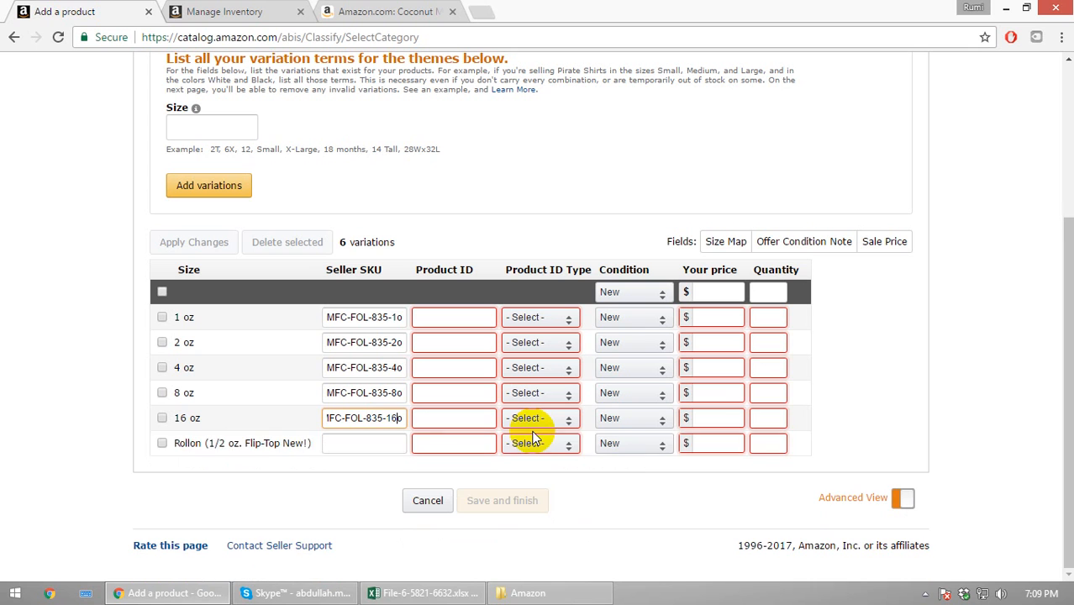
# Copy MFC-FOL-835-Rollon from the Excel file into the Seller SKU of the Rollon variation
pyautogui.hotkey('alt', 'Tab')
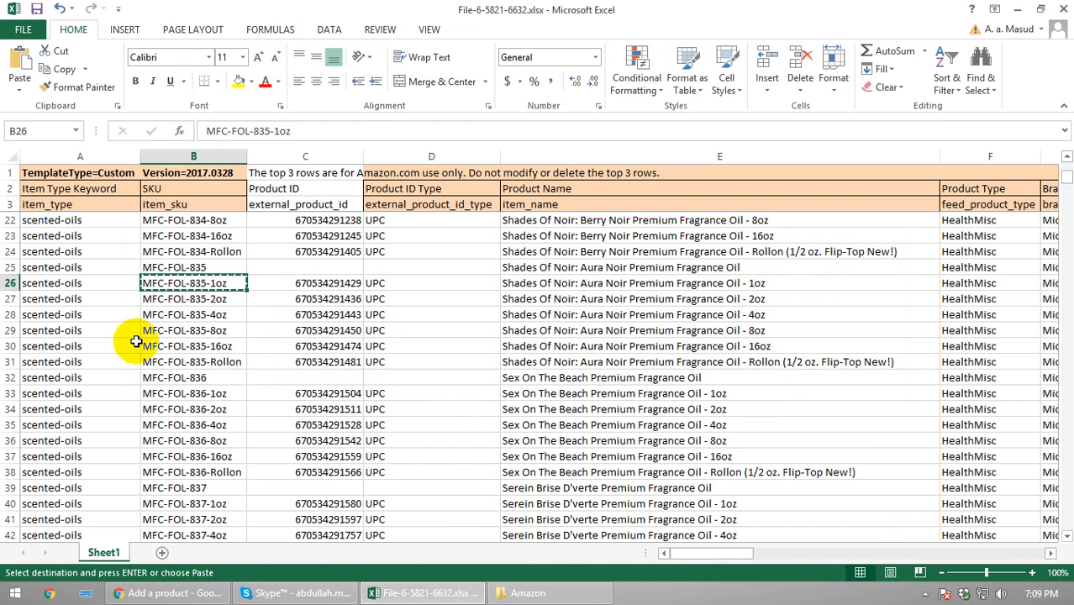
pyautogui.click(227, 365)
pyautogui.hotkey('ctrl', 'c')
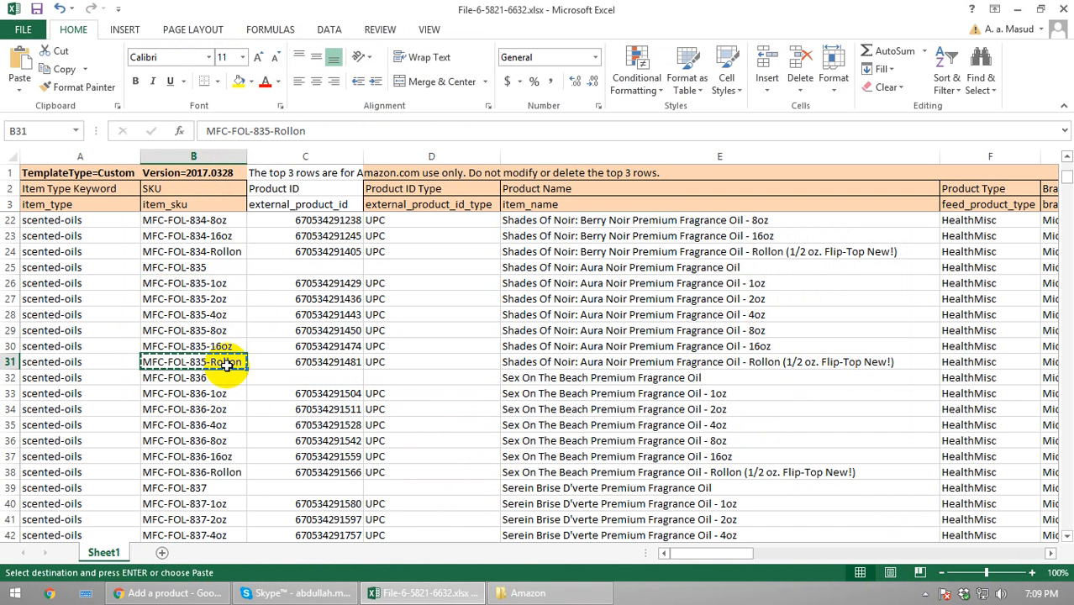
pyautogui.hotkey('alt', 'Tab')
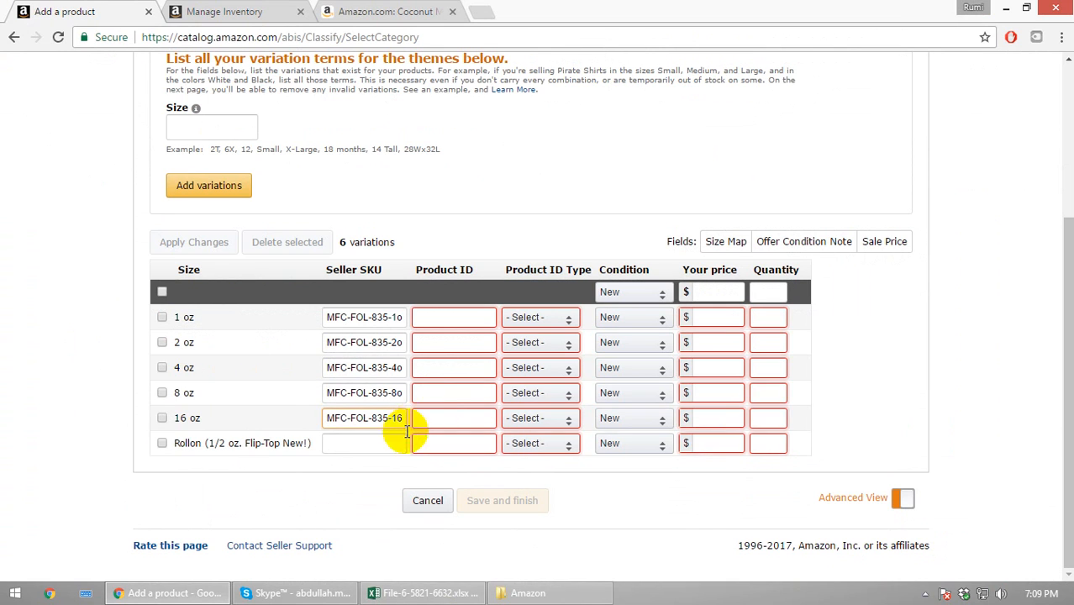
pyautogui.click(361, 441)
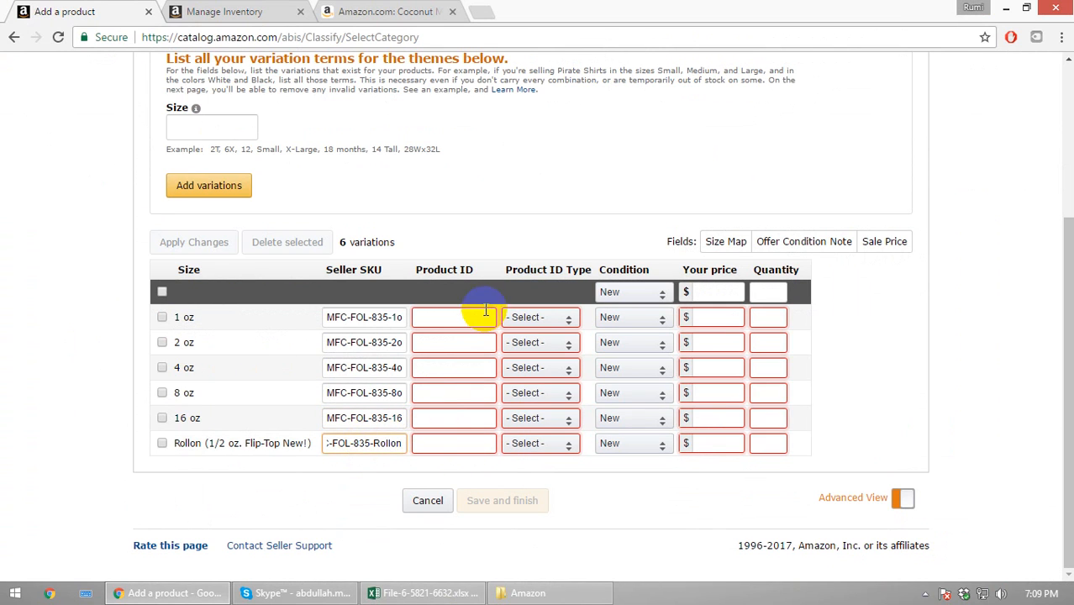
pyautogui.click(450, 318)
pyautogui.hotkey('alt', 'Tab')
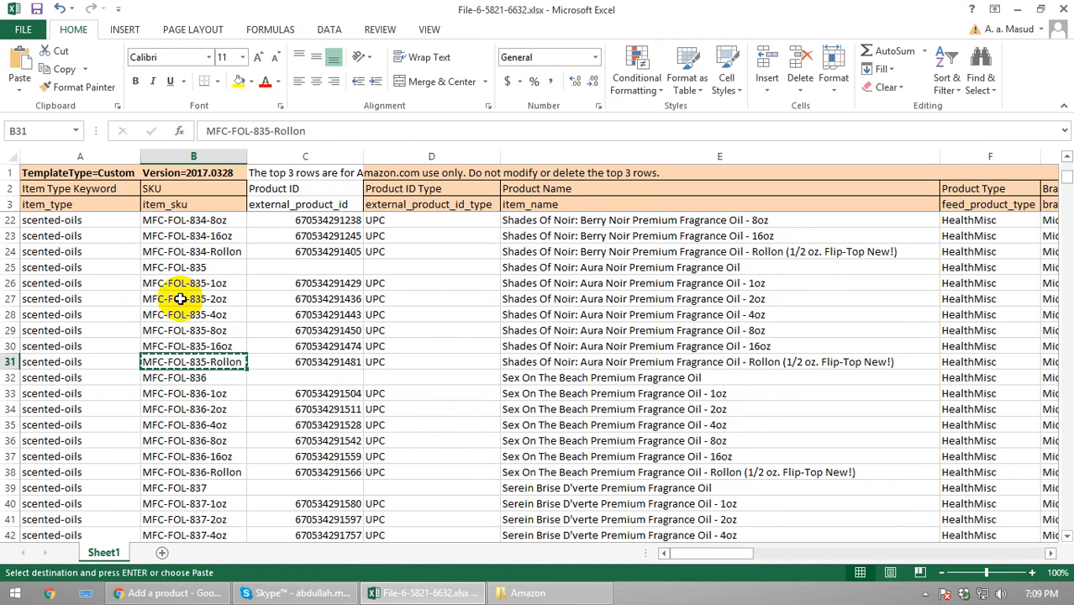
pyautogui.click(340, 284)
pyautogui.hotkey('ctrl', 'c')
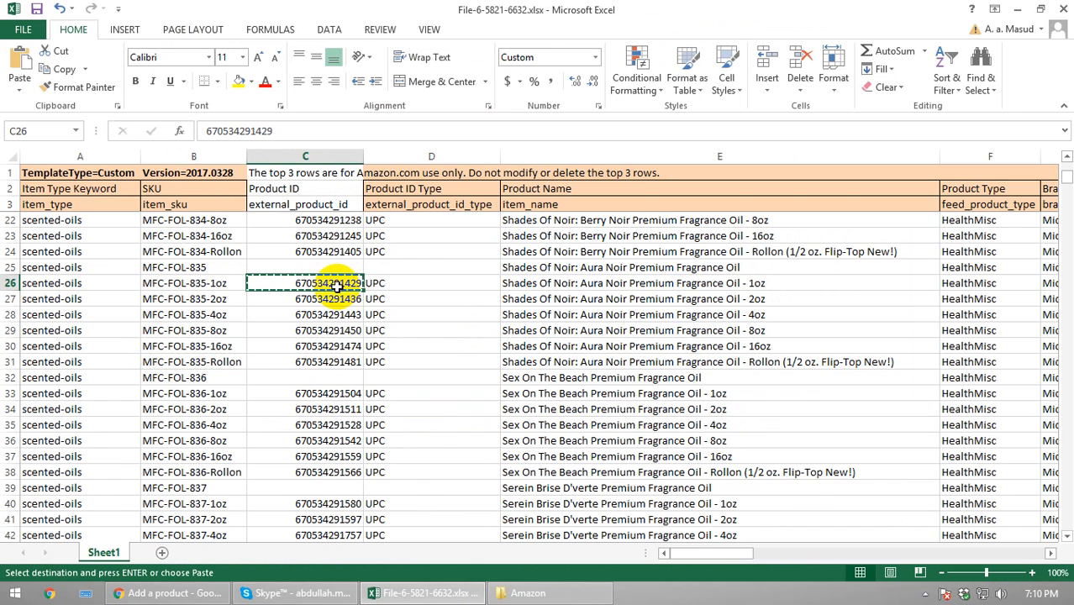
pyautogui.hotkey('alt', 'Tab')
pyautogui.click(459, 325)
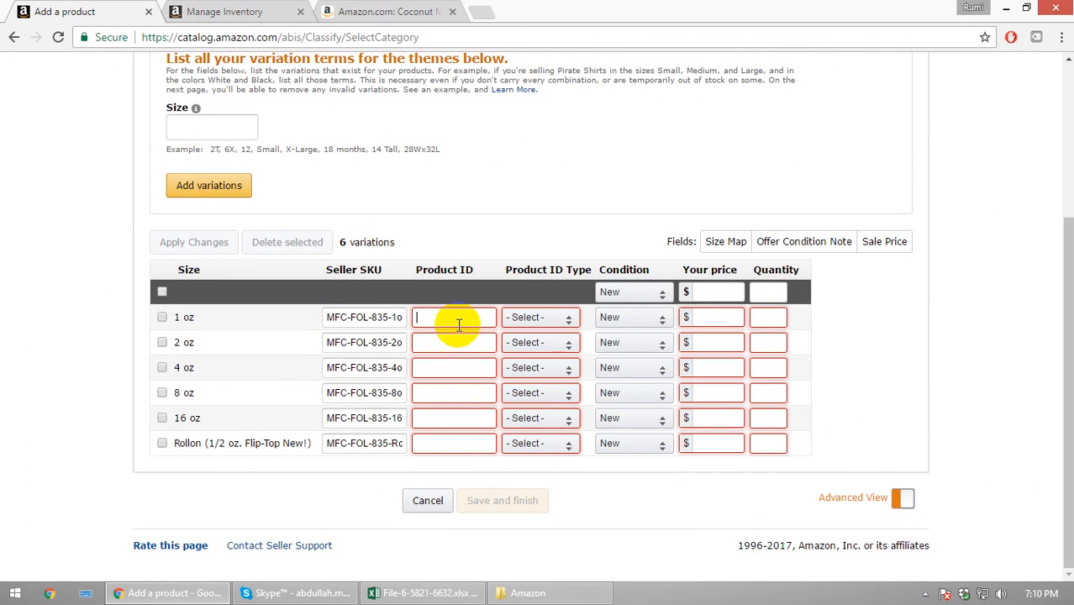
pyautogui.hotkey('alt', 'Tab')
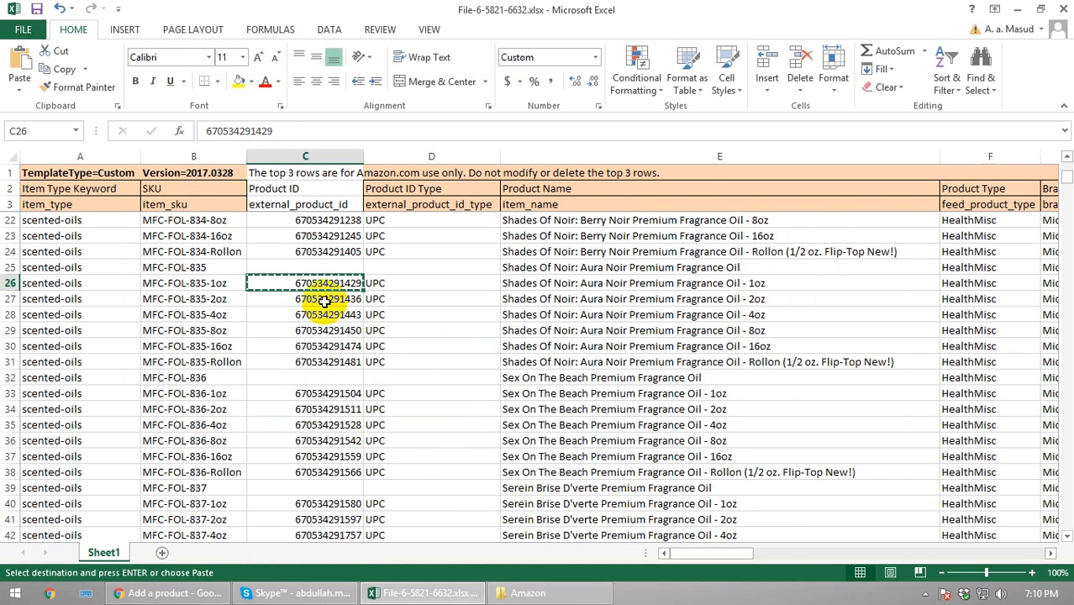
pyautogui.click(324, 300)
pyautogui.hotkey('alt', 'Tab')
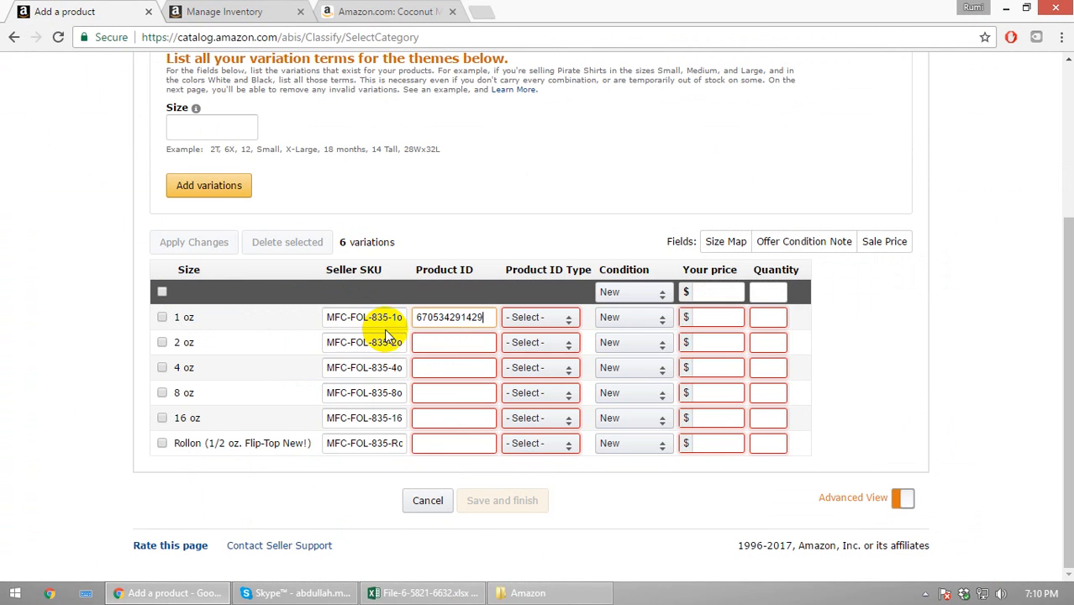
pyautogui.click(443, 342)
pyautogui.hotkey('alt', 'Tab')
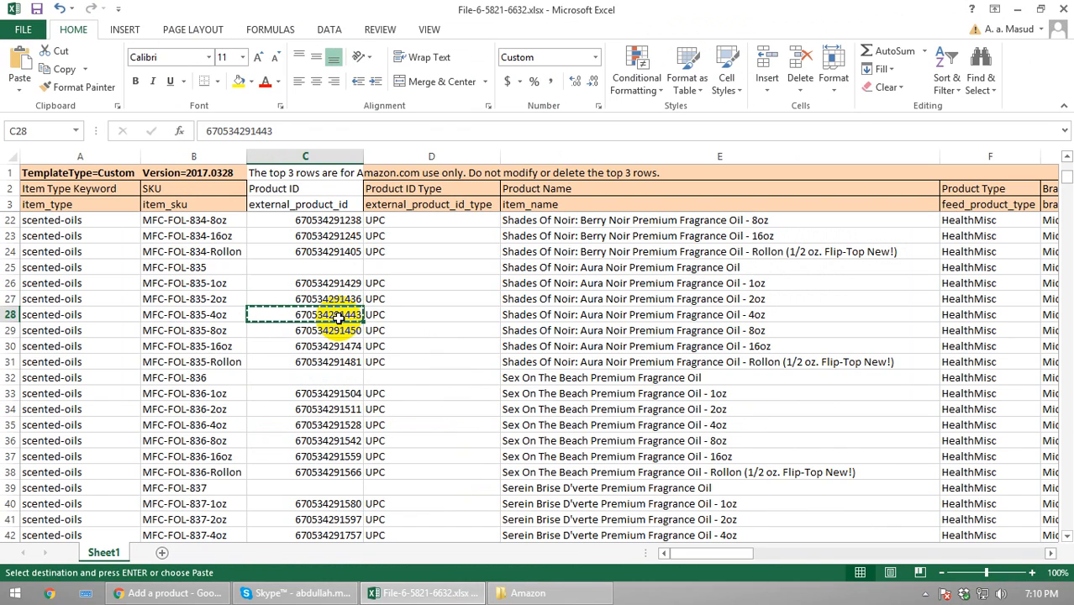
pyautogui.hotkey('alt', 'Tab')
pyautogui.click(453, 364)
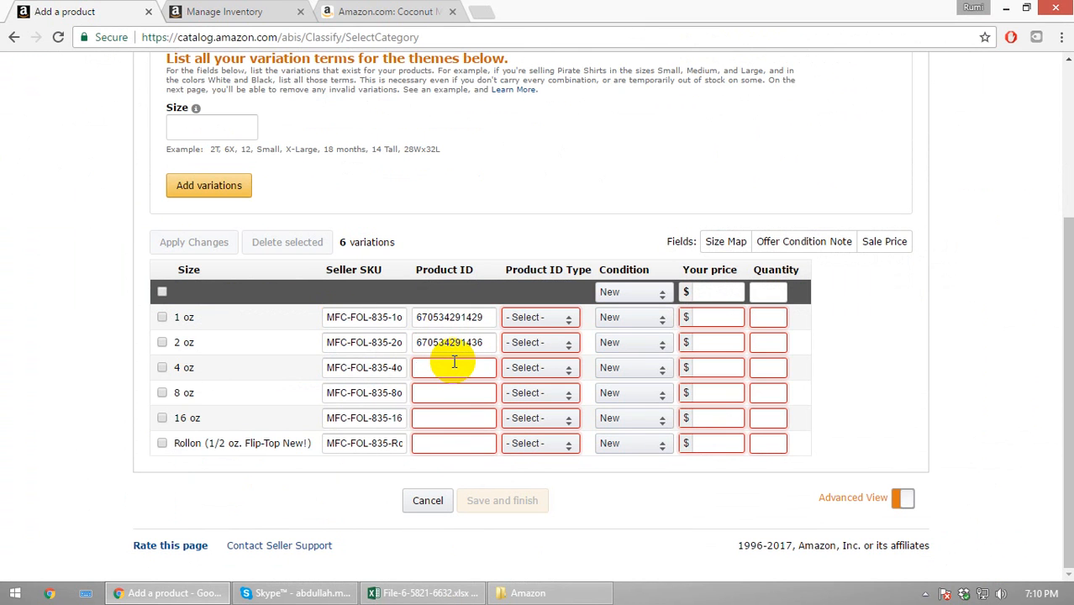
pyautogui.hotkey('alt', 'Tab')
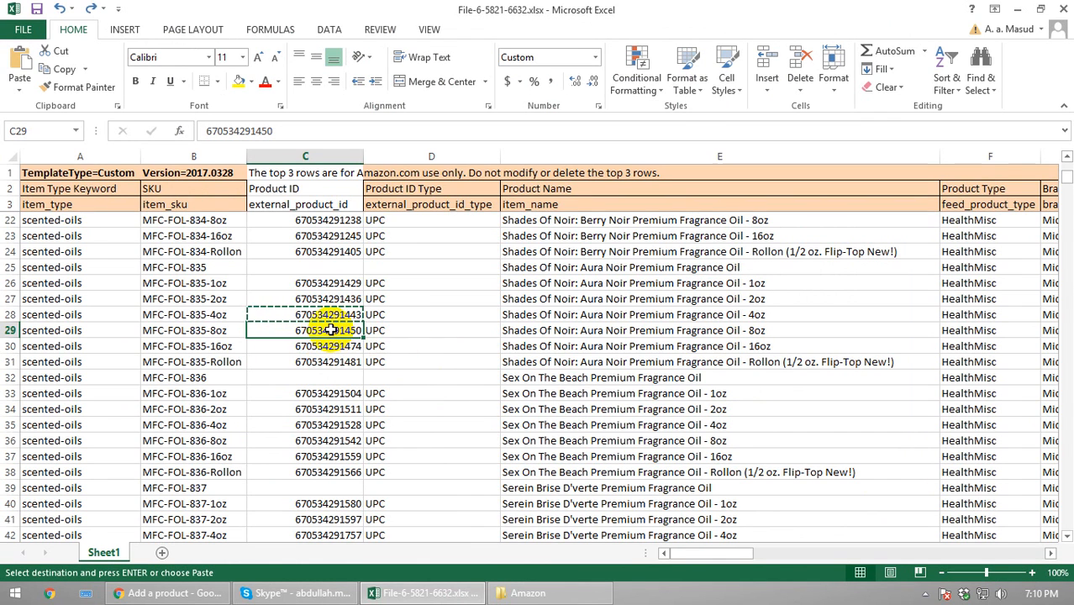
pyautogui.hotkey('alt', 'Tab')
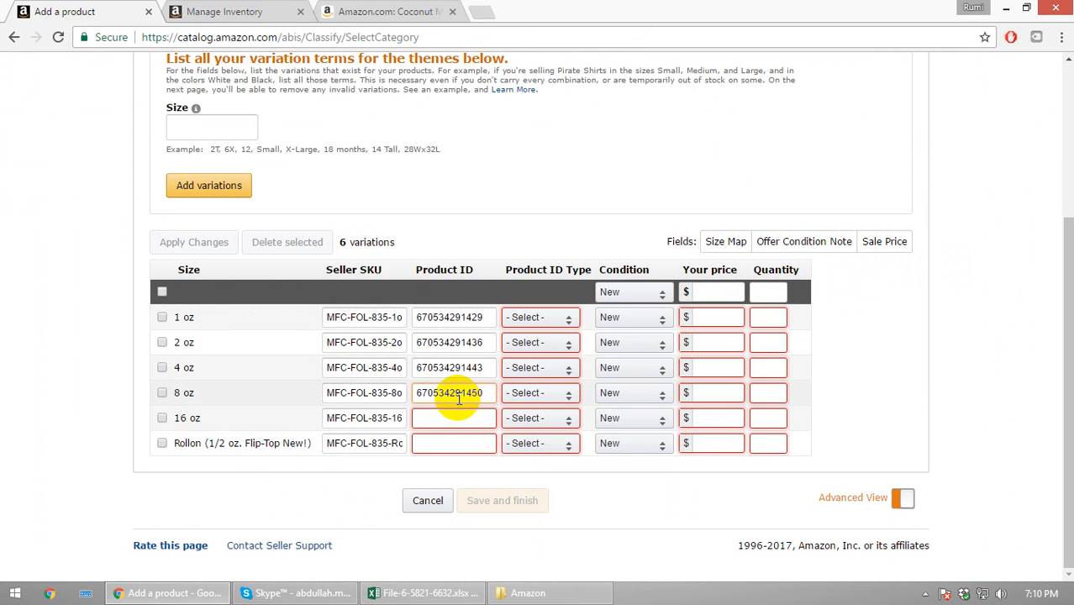
pyautogui.hotkey('alt', 'Tab')
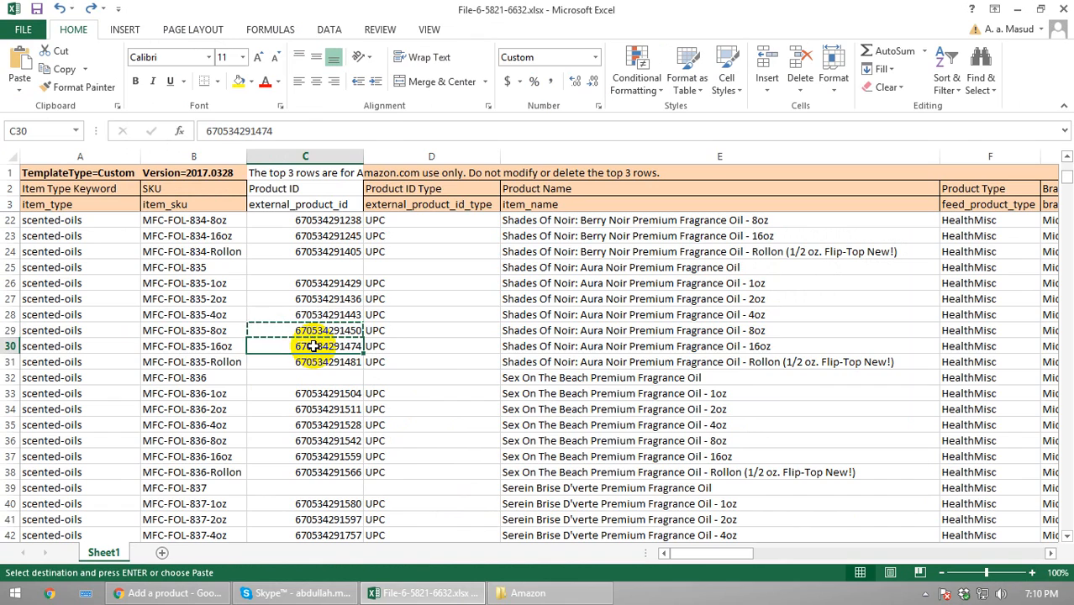
pyautogui.hotkey('alt', 'Tab')
pyautogui.click(450, 416)
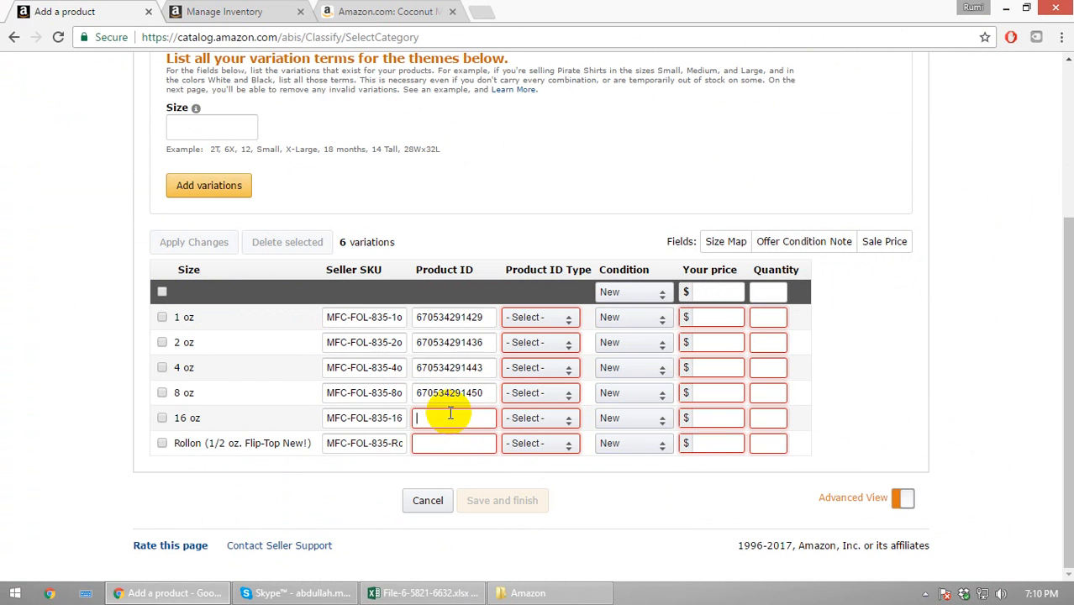
pyautogui.hotkey('alt', 'Tab')
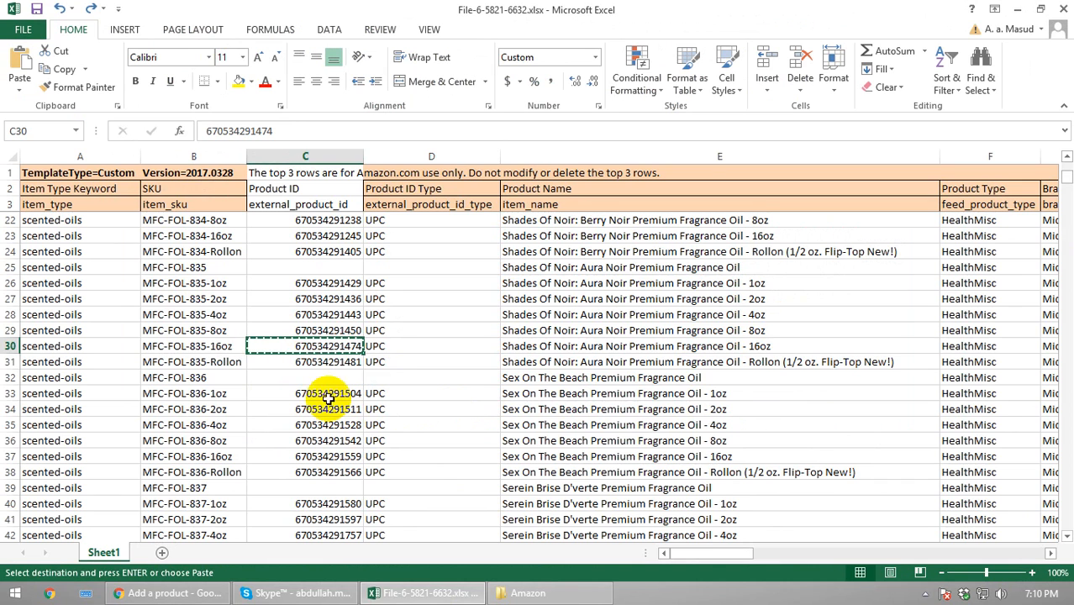
pyautogui.click(324, 363)
pyautogui.hotkey('ctrl', 'c')
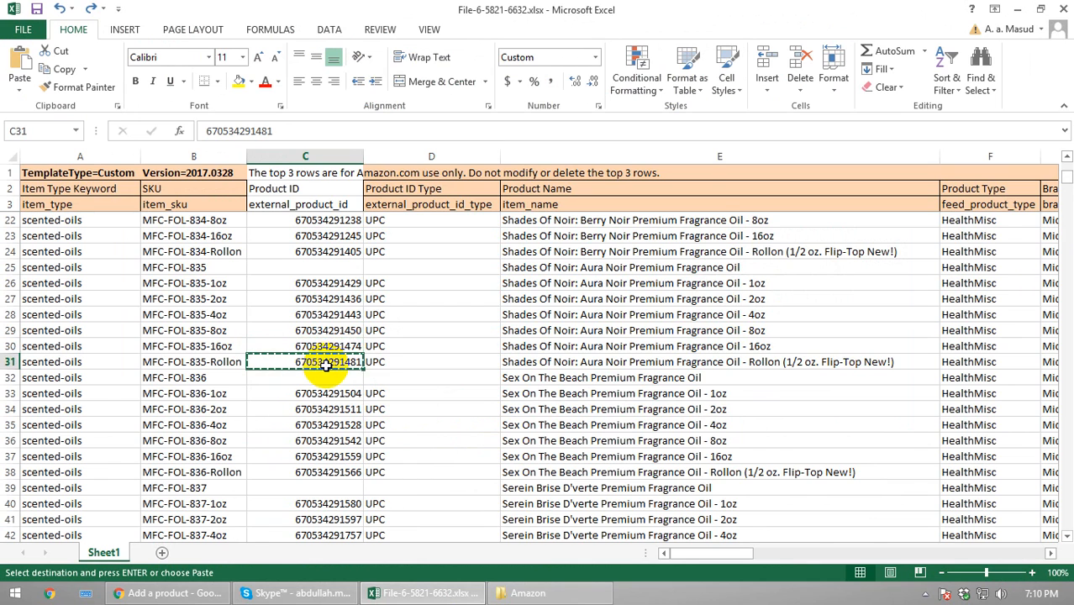
pyautogui.hotkey('alt', 'Tab')
pyautogui.click(446, 442)
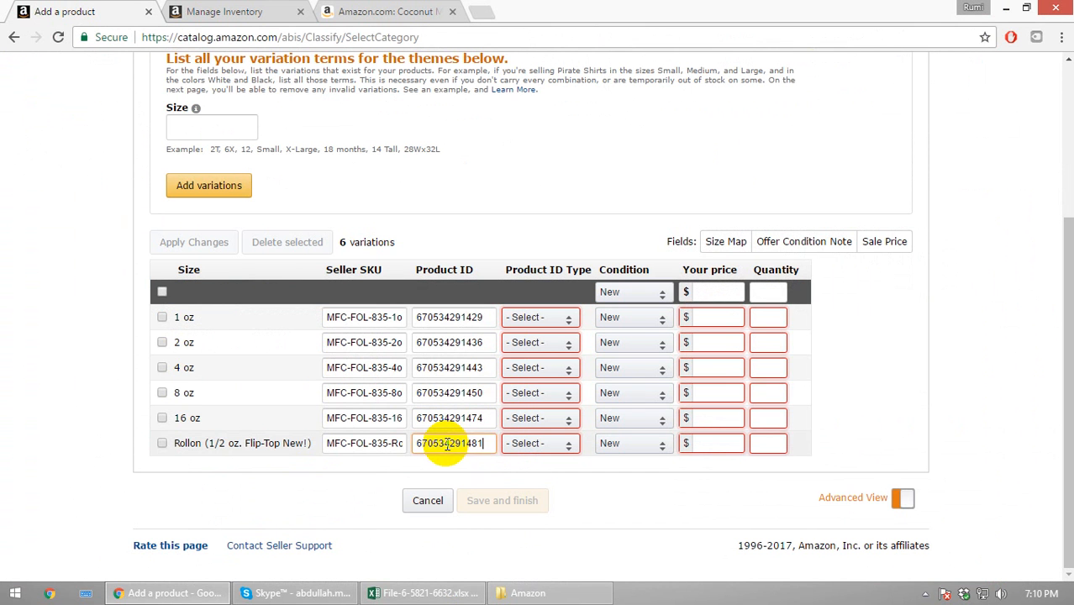
# Set the Product ID Type to UPC for the 1 oz, 2 oz and 4 oz variations
pyautogui.click(550, 317)
pyautogui.click(540, 397)
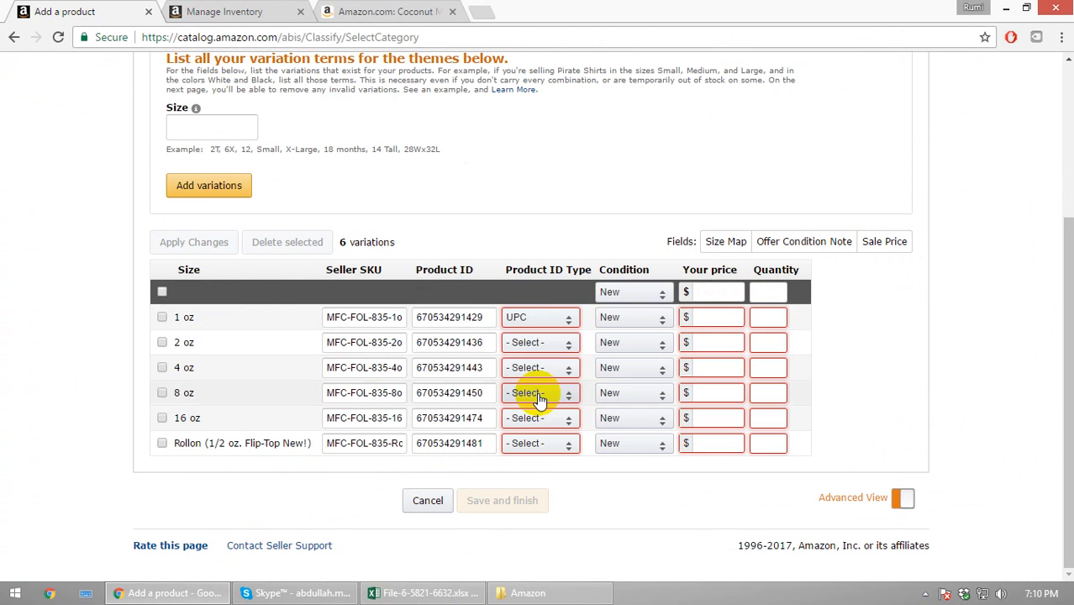
pyautogui.rightClick(546, 373)
pyautogui.click(521, 345)
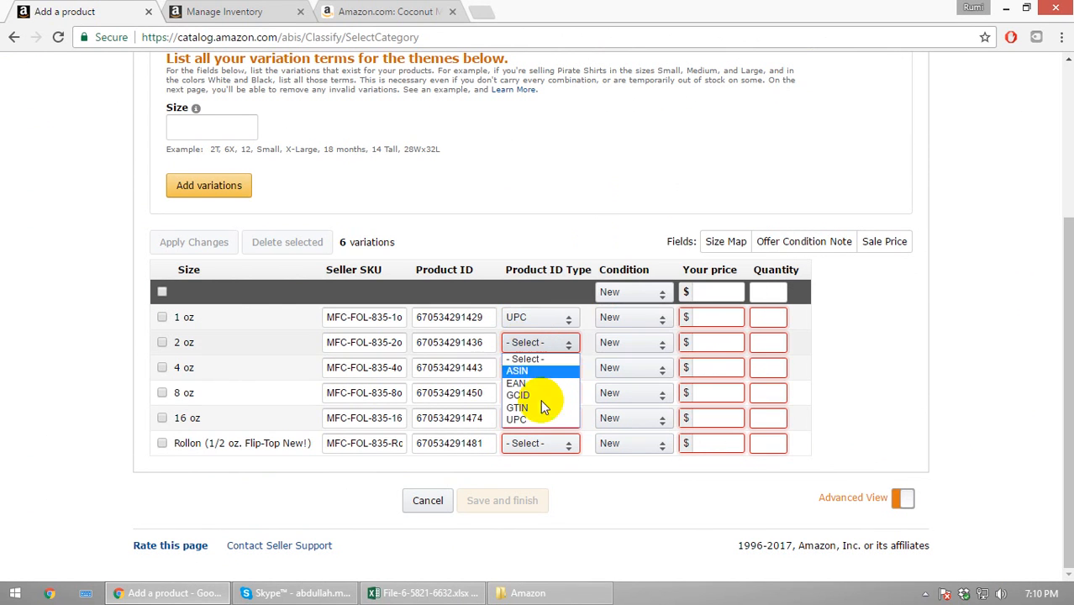
pyautogui.click(518, 420)
pyautogui.click(517, 368)
pyautogui.click(521, 445)
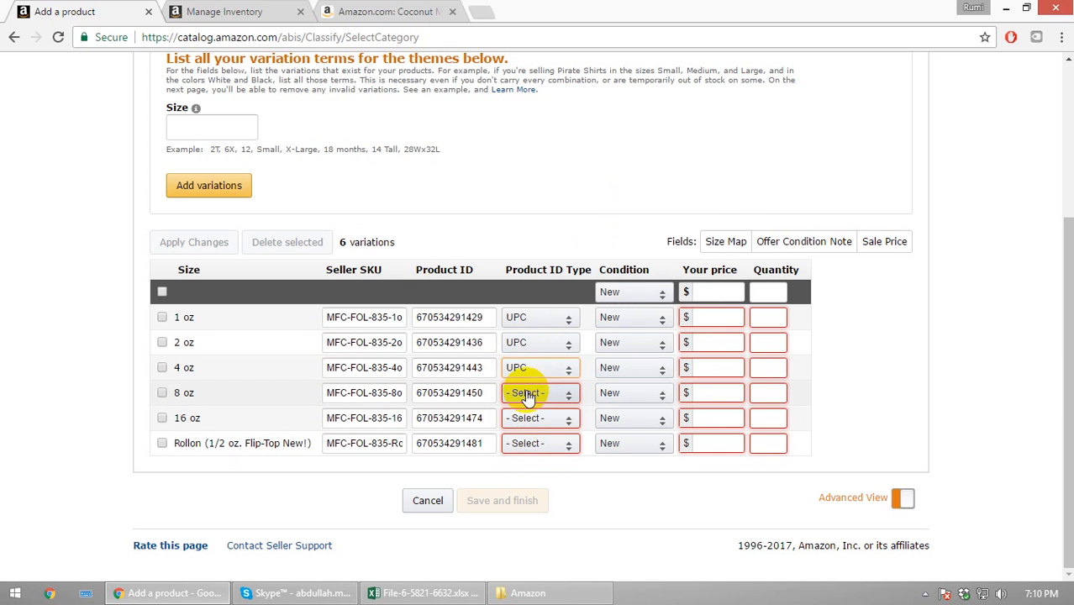
# Set the Product ID Type to UPC for the 8 oz, 16 oz and Rollon variations
pyautogui.click(522, 393)
pyautogui.click(524, 466)
pyautogui.click(511, 420)
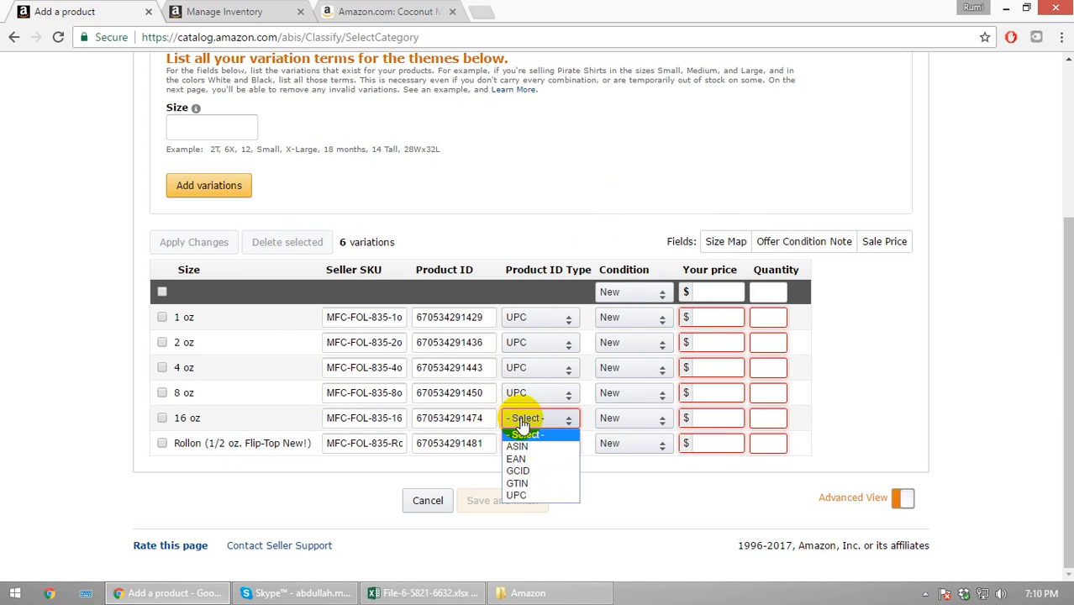
pyautogui.click(529, 495)
pyautogui.click(530, 445)
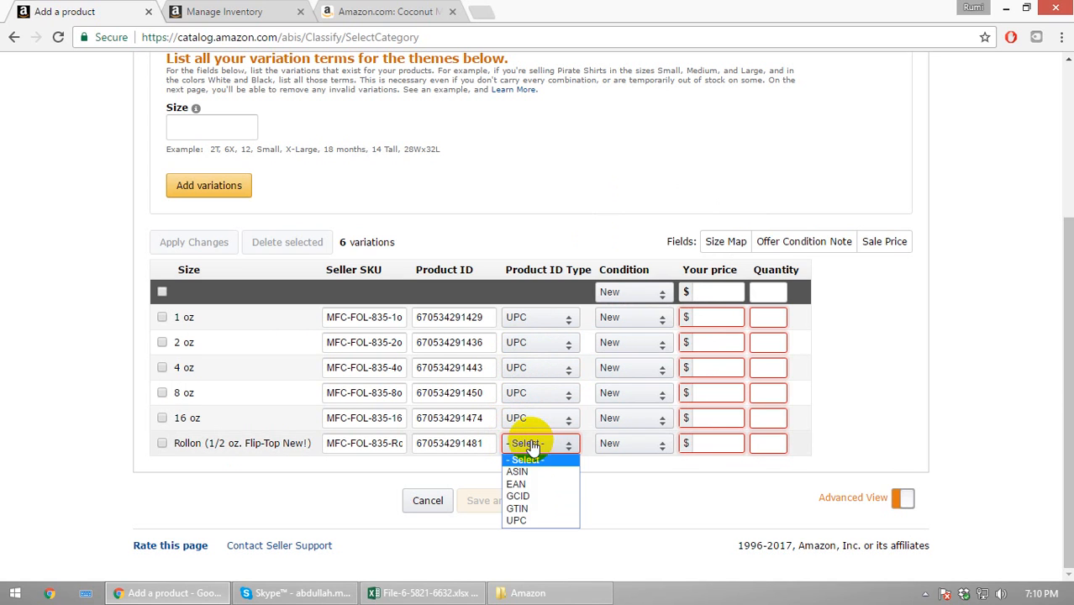
pyautogui.click(519, 521)
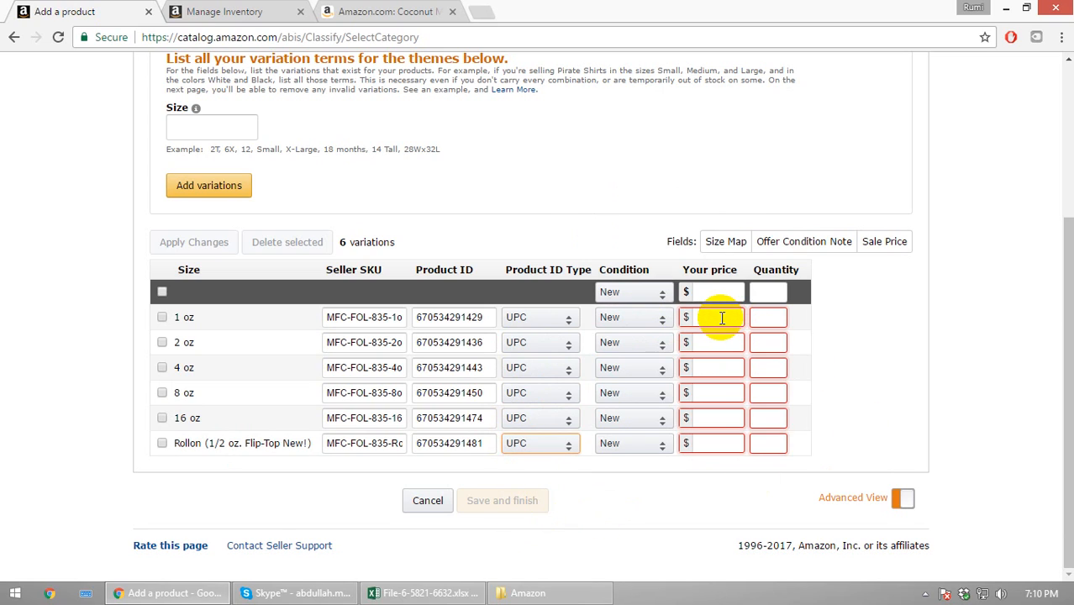
# Copy the standard price 9.16 from the MFC-FOL-835-1oz row of the Excel file into the price of the 1 oz and Rollon variations
pyautogui.hotkey('alt', 'Tab')
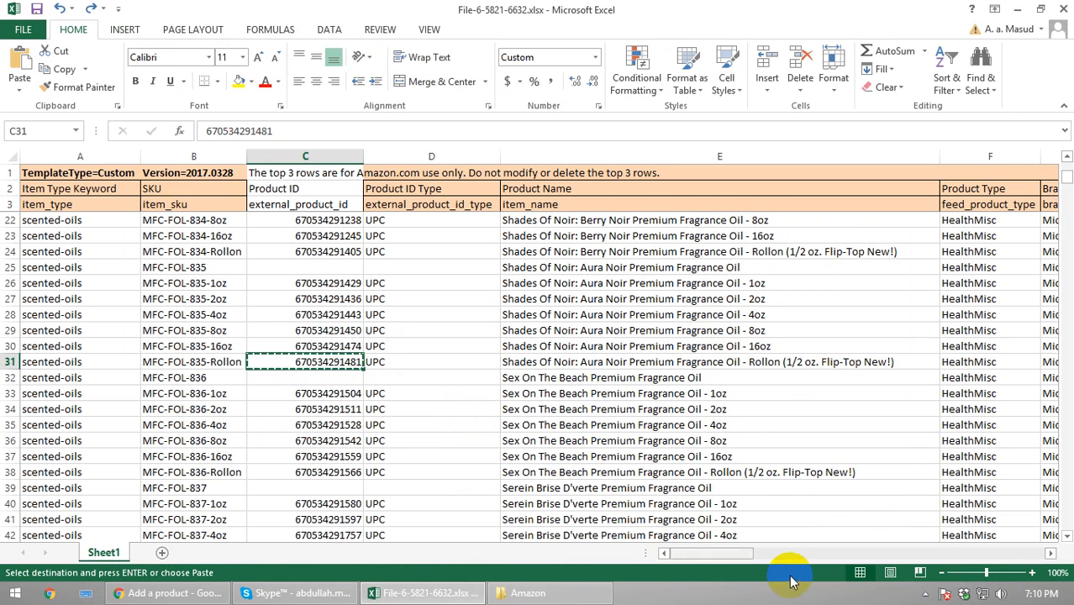
pyautogui.moveTo(751, 552)
pyautogui.mouseDown()
pyautogui.moveTo(783, 550)
pyautogui.moveTo(756, 552)
pyautogui.mouseUp()
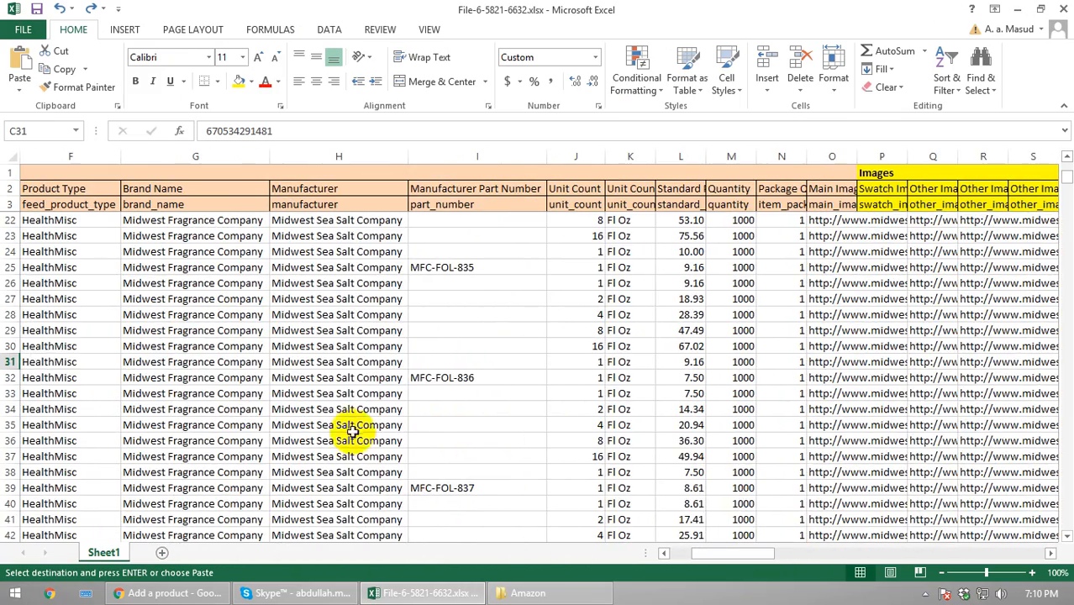
pyautogui.click(9, 361)
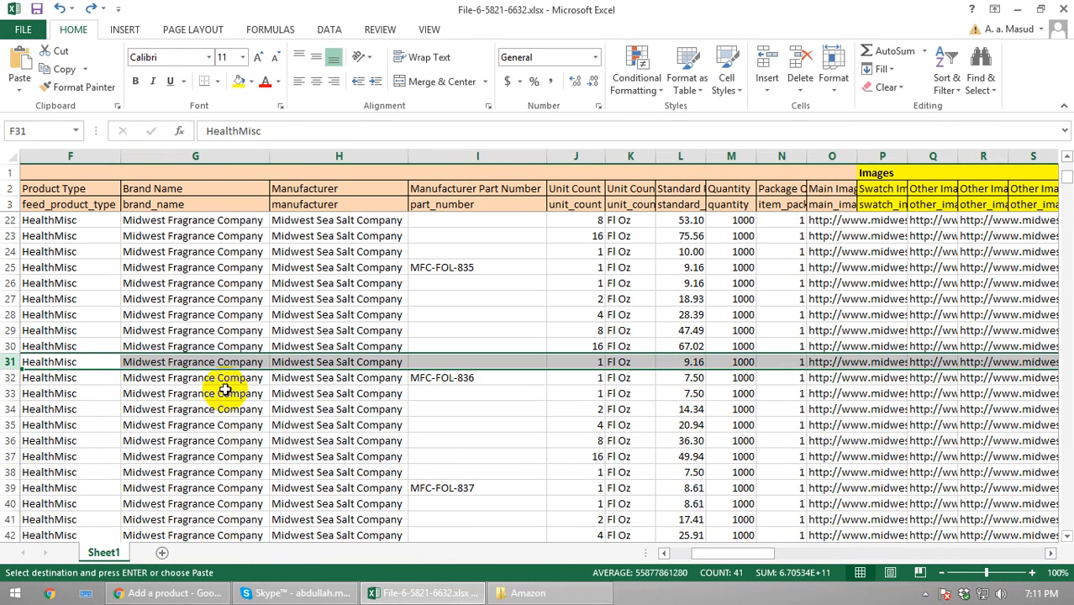
pyautogui.moveTo(744, 554); pyautogui.dragTo(714, 556)
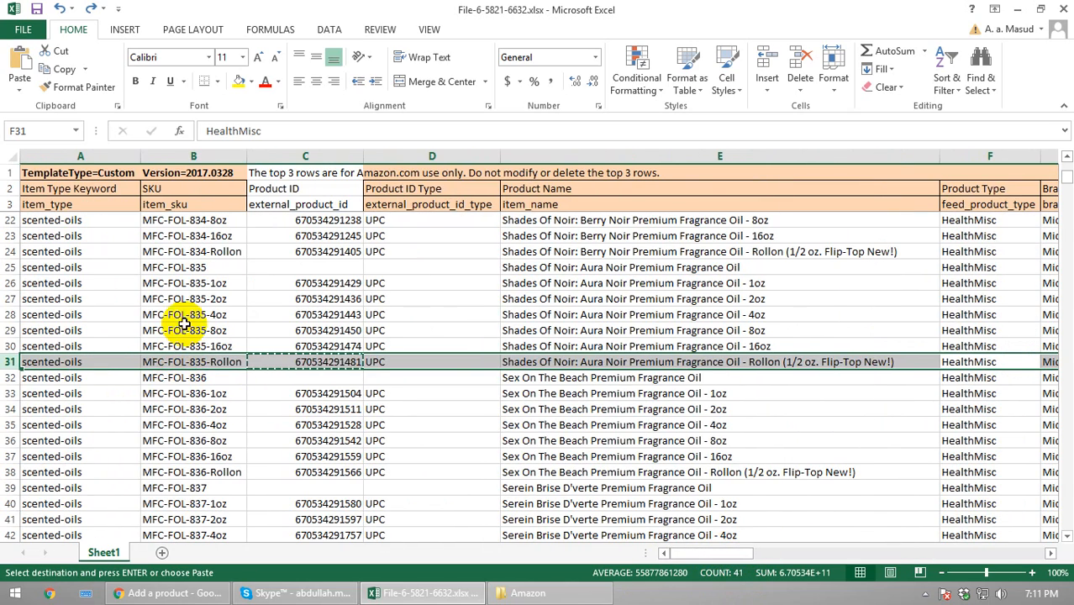
pyautogui.click(173, 284)
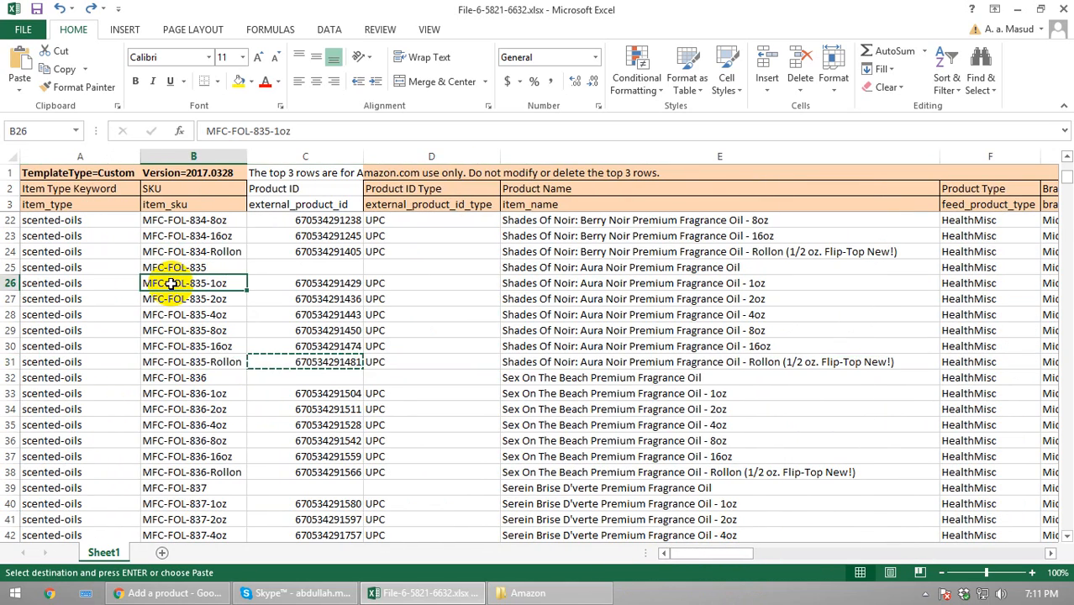
pyautogui.click(10, 283)
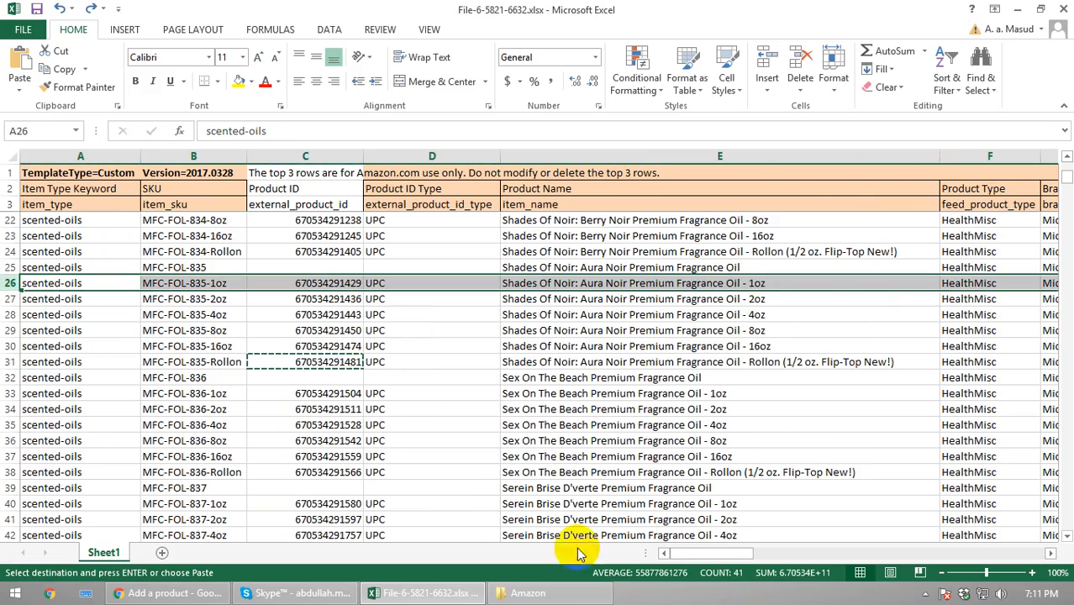
pyautogui.moveTo(706, 556); pyautogui.dragTo(755, 554)
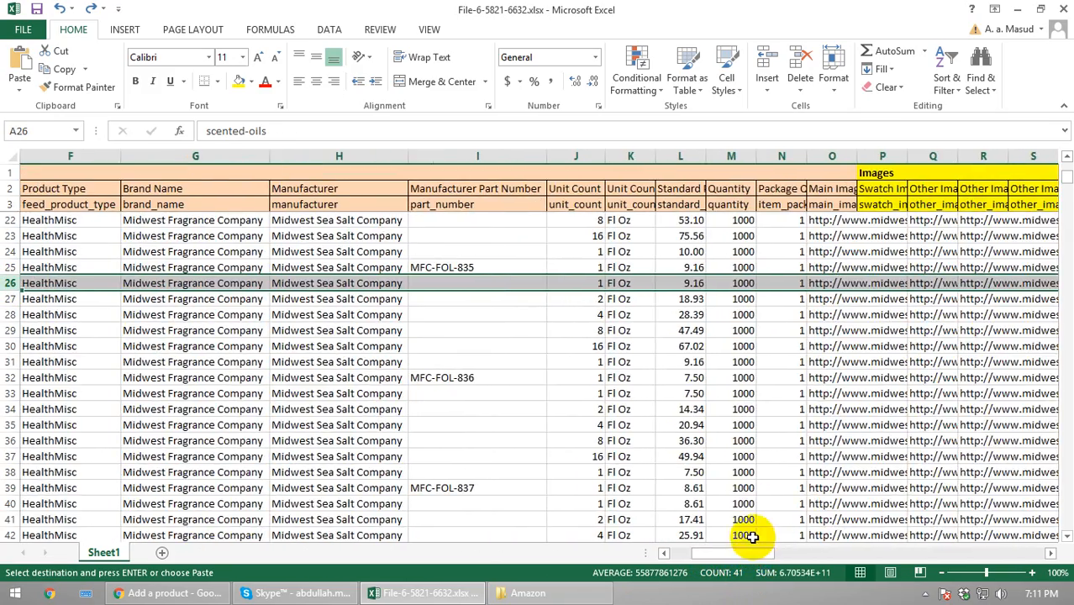
pyautogui.click(672, 284)
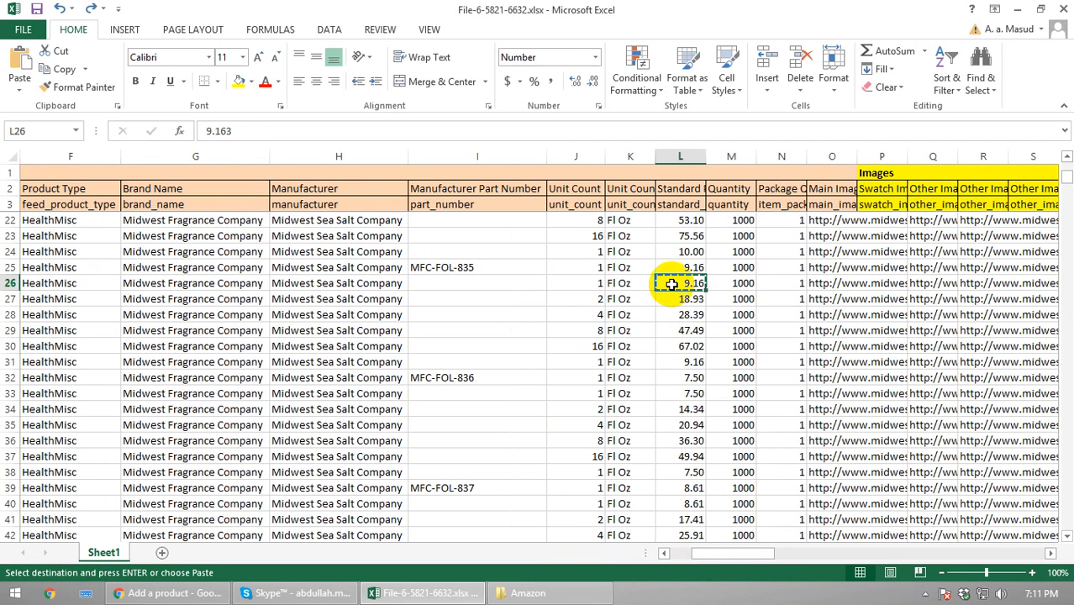
pyautogui.hotkey('alt', 'Tab')
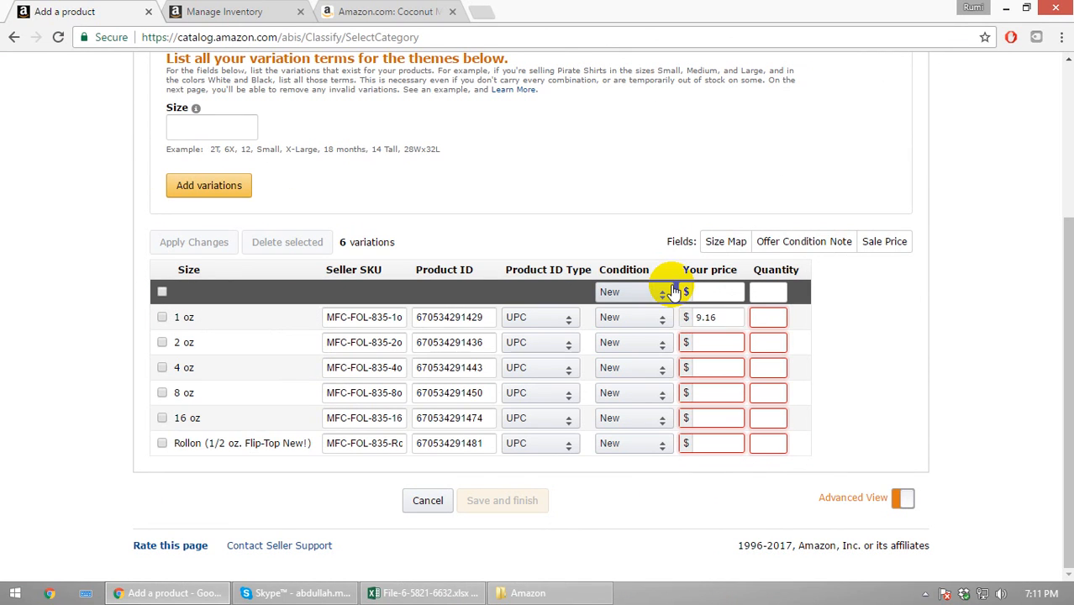
pyautogui.click(721, 440)
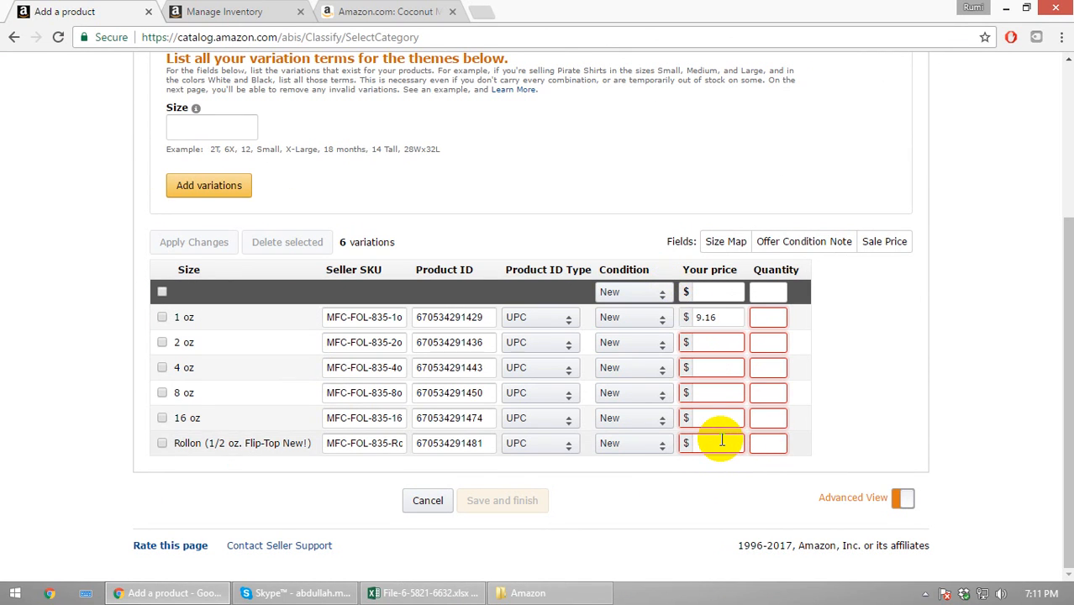
# Copy the standard prices 18.93 and 28.39 from the MFC-FOL-835 rows of the Excel file into the 2 oz and 4 oz variations
pyautogui.hotkey('alt', 'Tab')
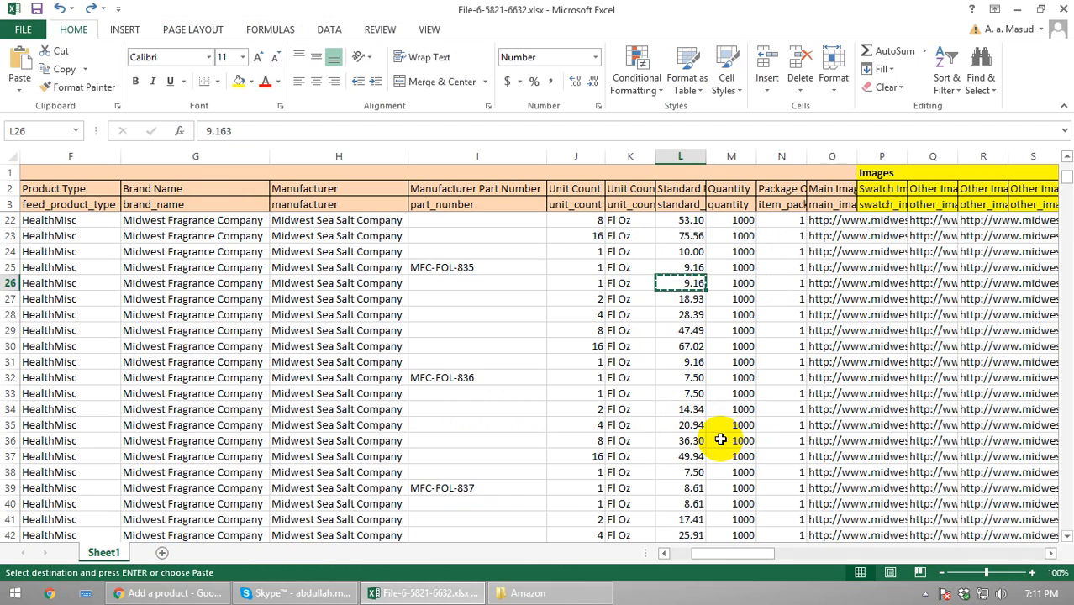
pyautogui.click(672, 300)
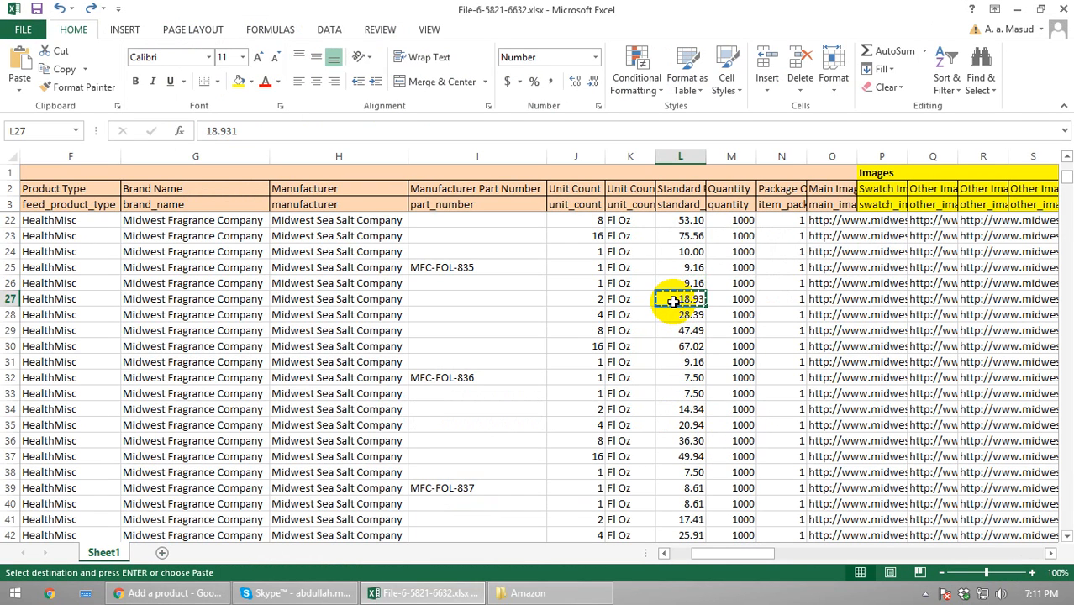
pyautogui.hotkey('alt', 'Tab')
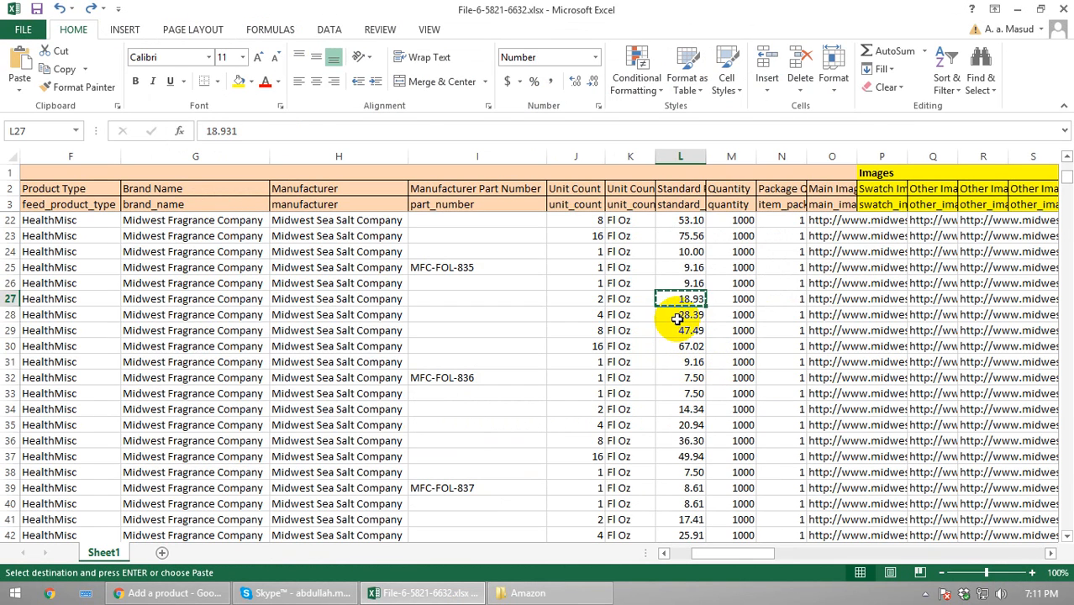
pyautogui.hotkey('alt', 'Tab')
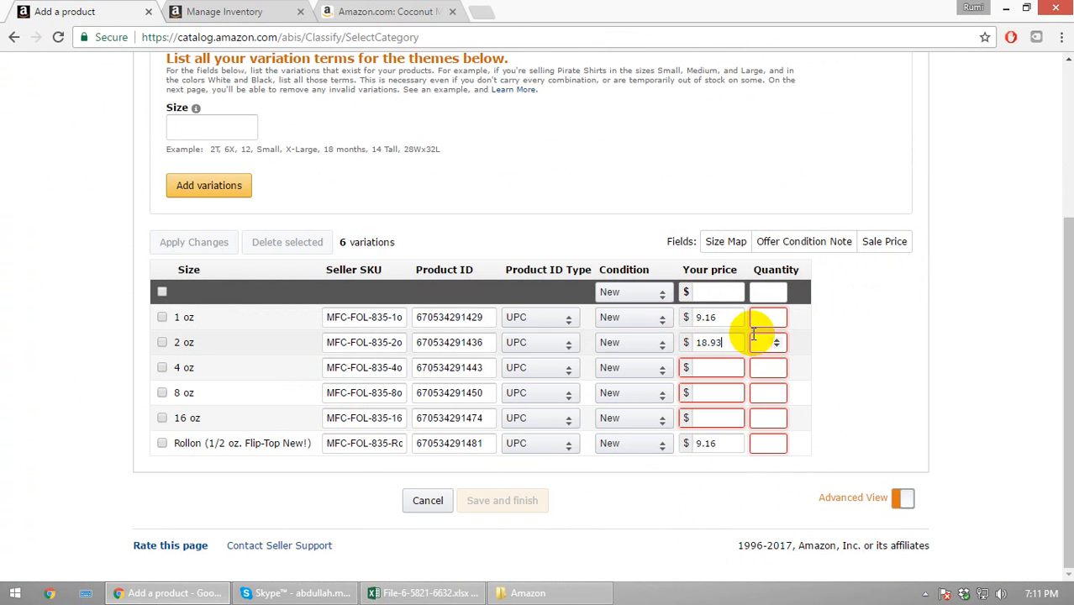
pyautogui.click(720, 369)
pyautogui.hotkey('alt', 'Tab')
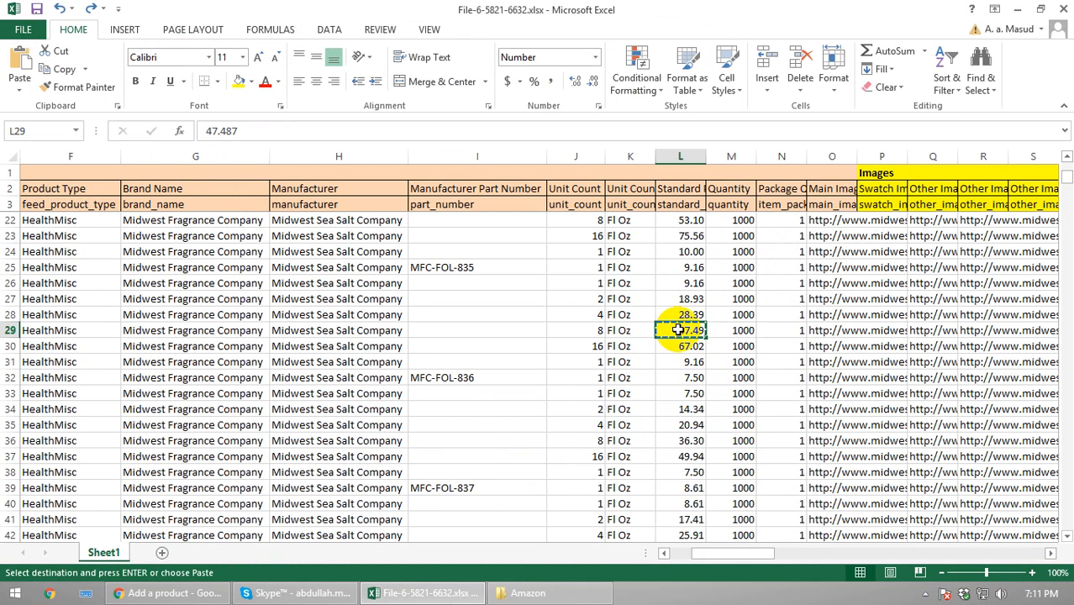
# Copy the standard prices 47.49 and 67.02 from the MFC-FOL-835 rows of the Excel file into the 8 oz and 16 oz variations
pyautogui.hotkey('alt', 'Tab')
pyautogui.click(707, 394)
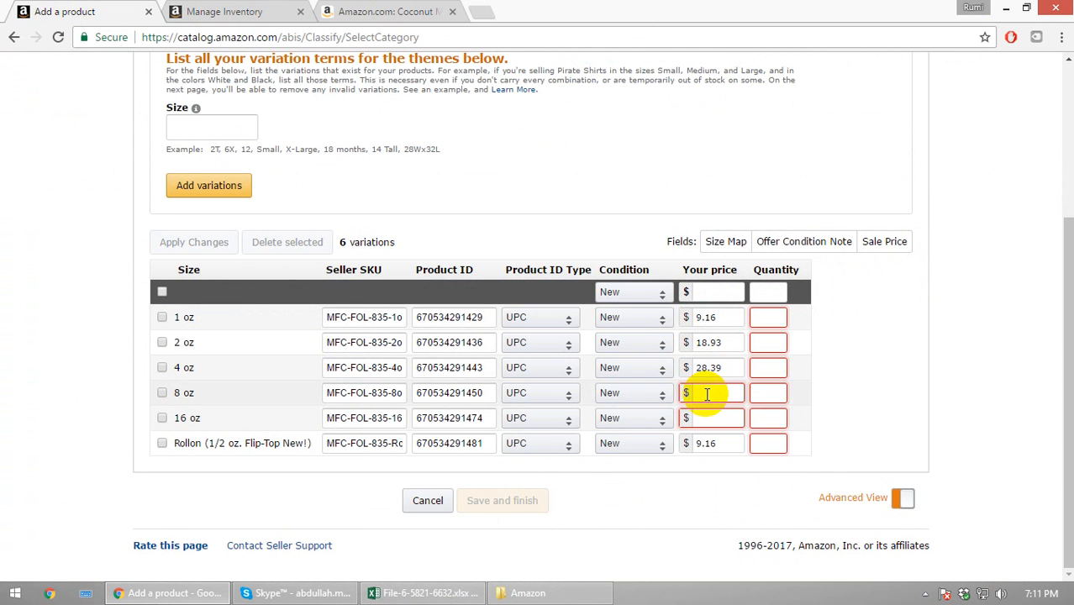
pyautogui.hotkey('alt', 'Tab')
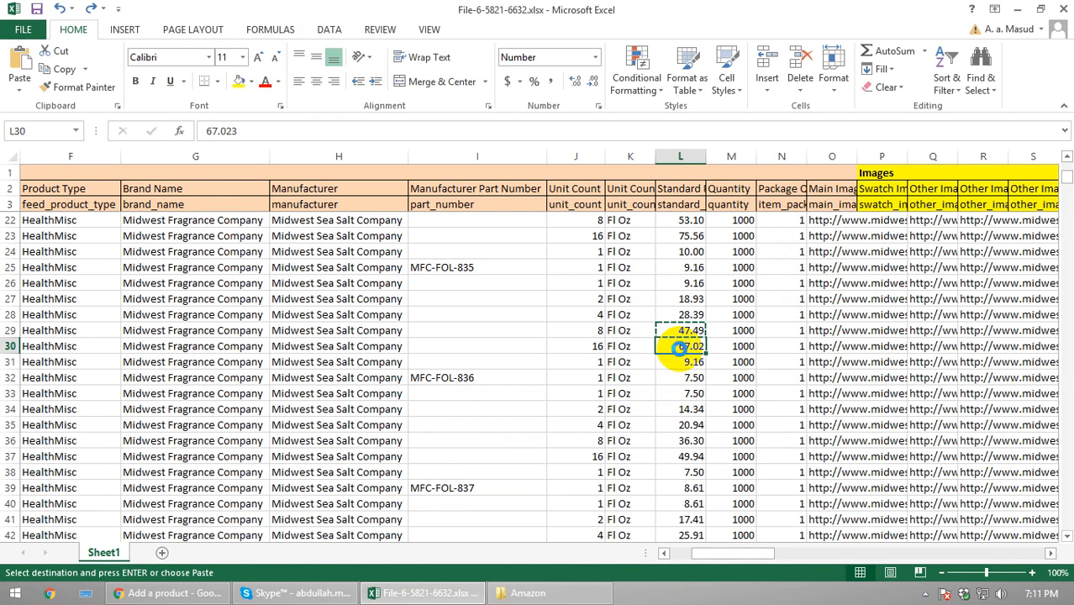
pyautogui.hotkey('alt', 'Tab')
pyautogui.hotkey('alt', 'Tab')
pyautogui.hotkey('alt', 'Tab')
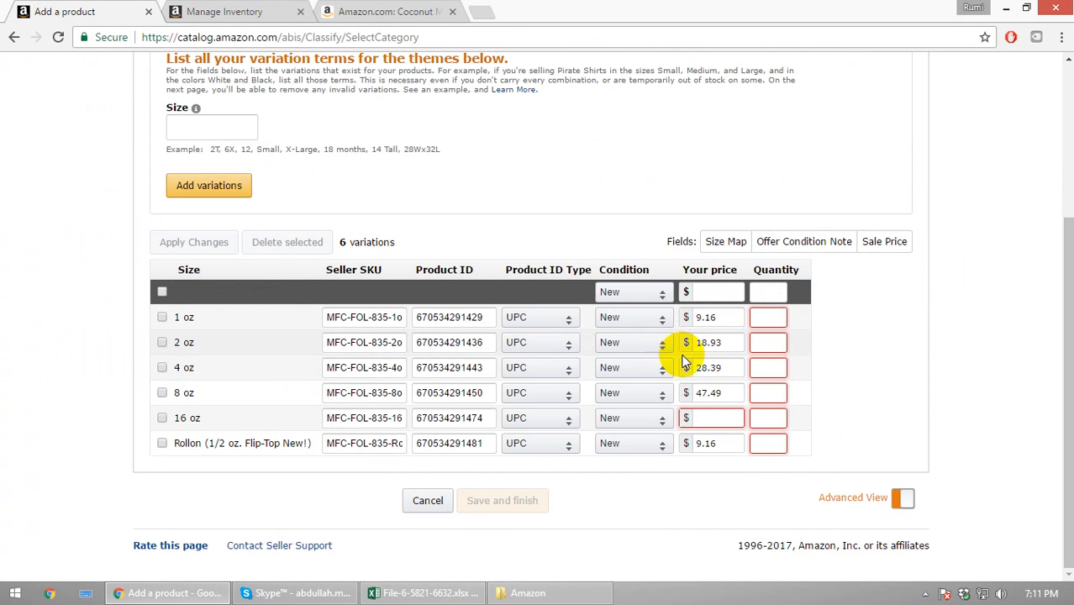
pyautogui.click(723, 419)
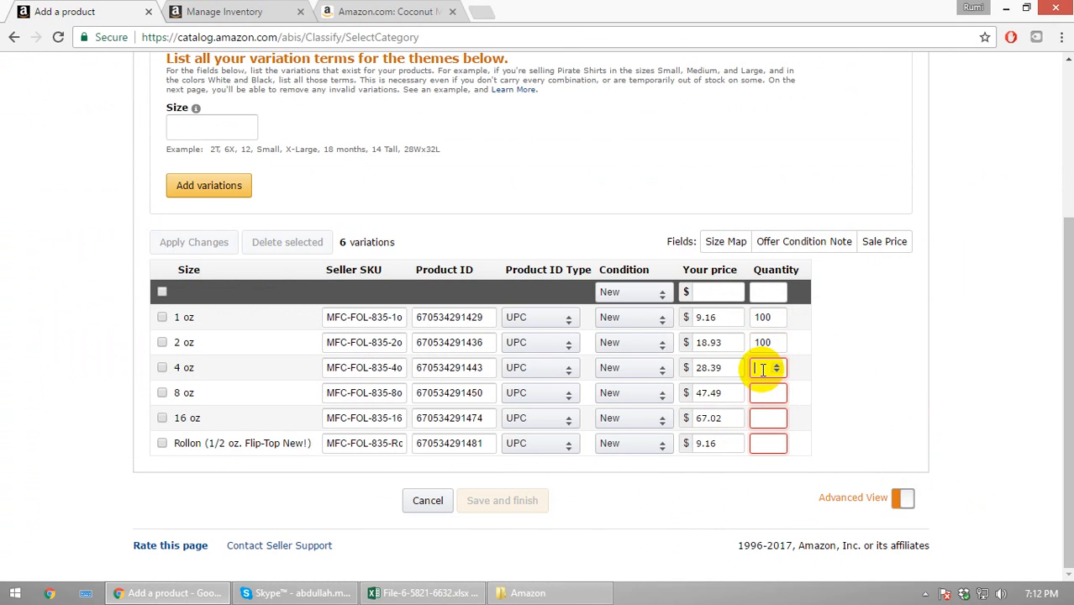
# Set the quantity of the 4 oz, 8 oz, 16 oz and Rollon variations to 100
pyautogui.click(763, 369)
pyautogui.write('1000')
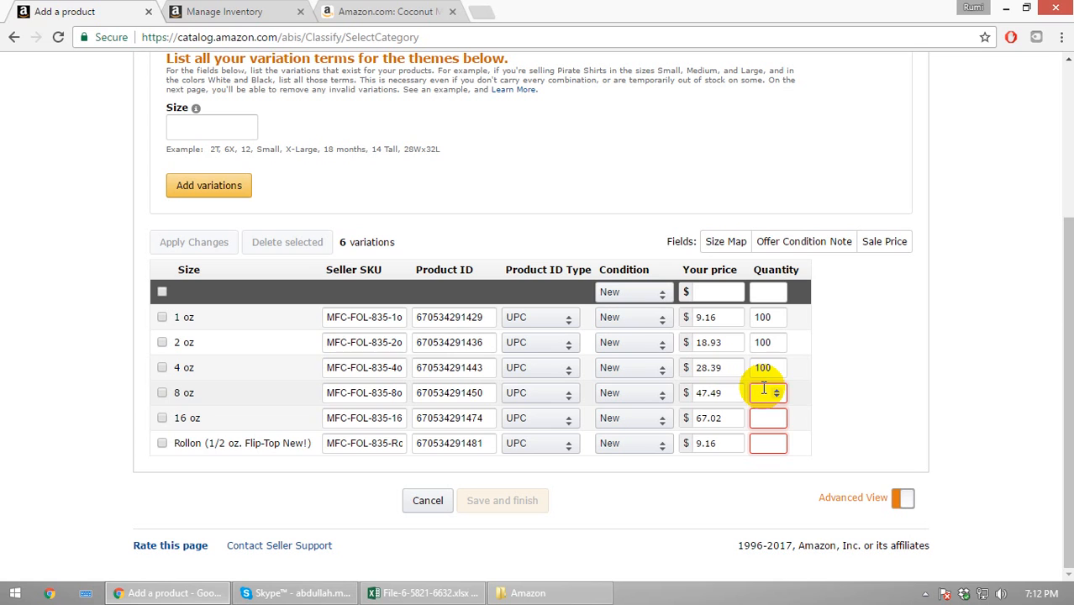
pyautogui.click(763, 390)
pyautogui.write('1000')
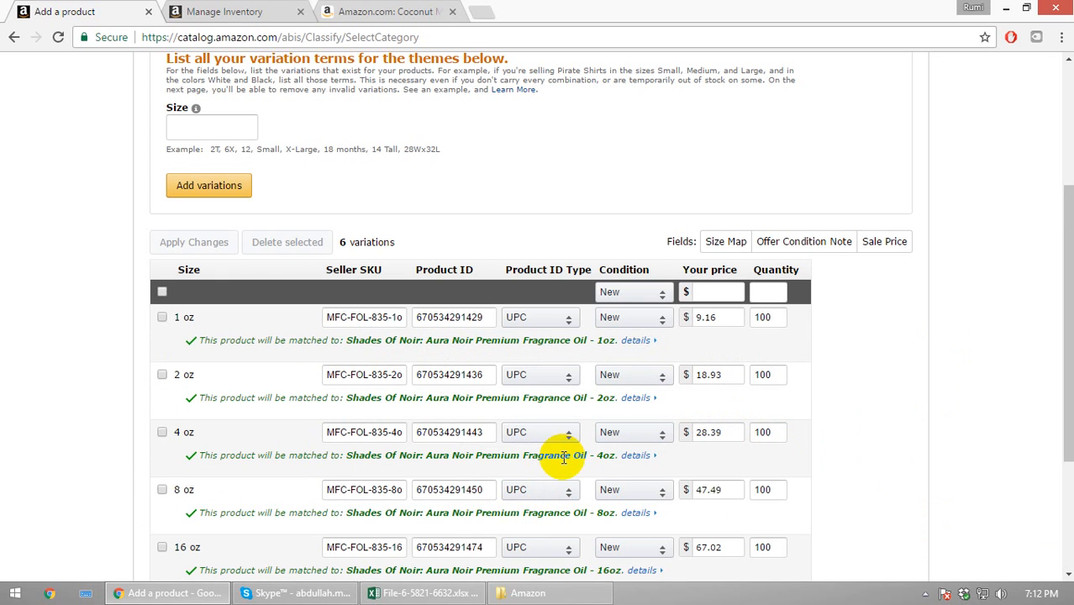
pyautogui.scroll(-2, 400, 408)
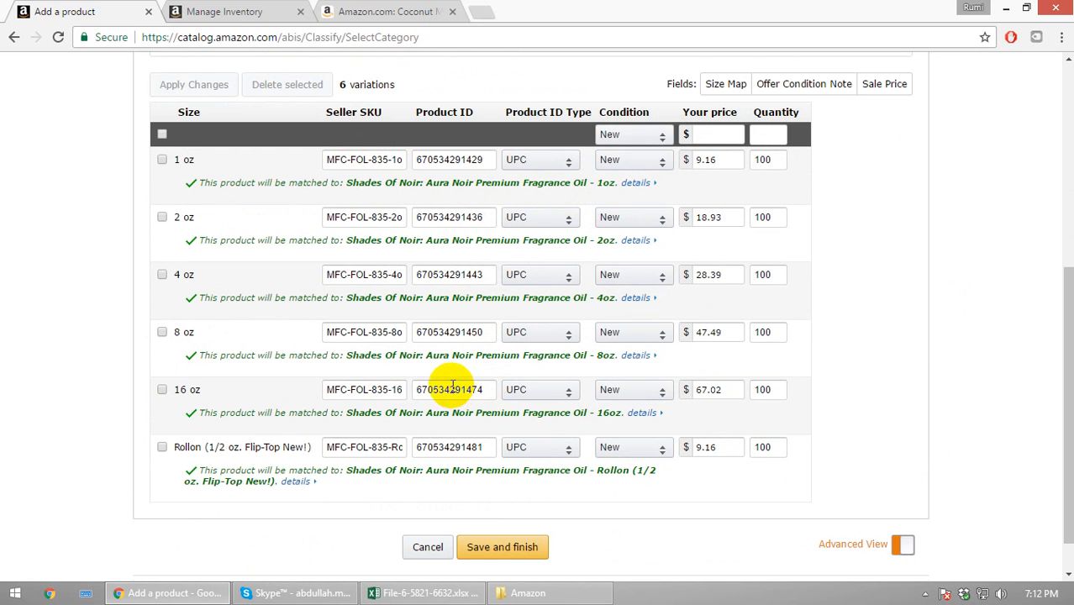
# Set both the release date and the start selling date of the listing's offer to 05/08/2017
pyautogui.scroll(5, 453, 382)
pyautogui.click(317, 143)
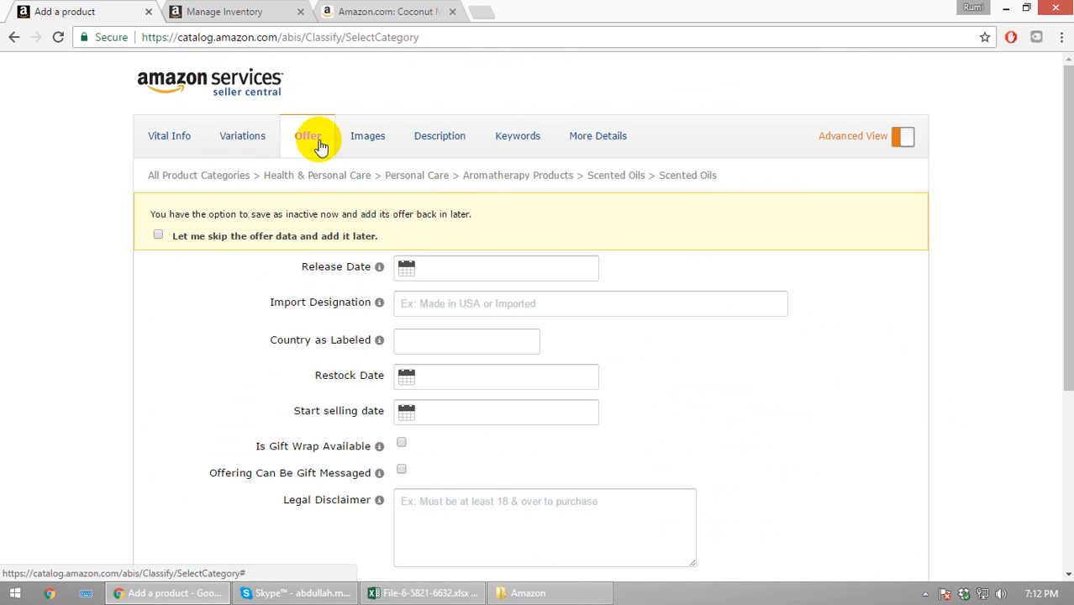
pyautogui.scroll(-1, 473, 320)
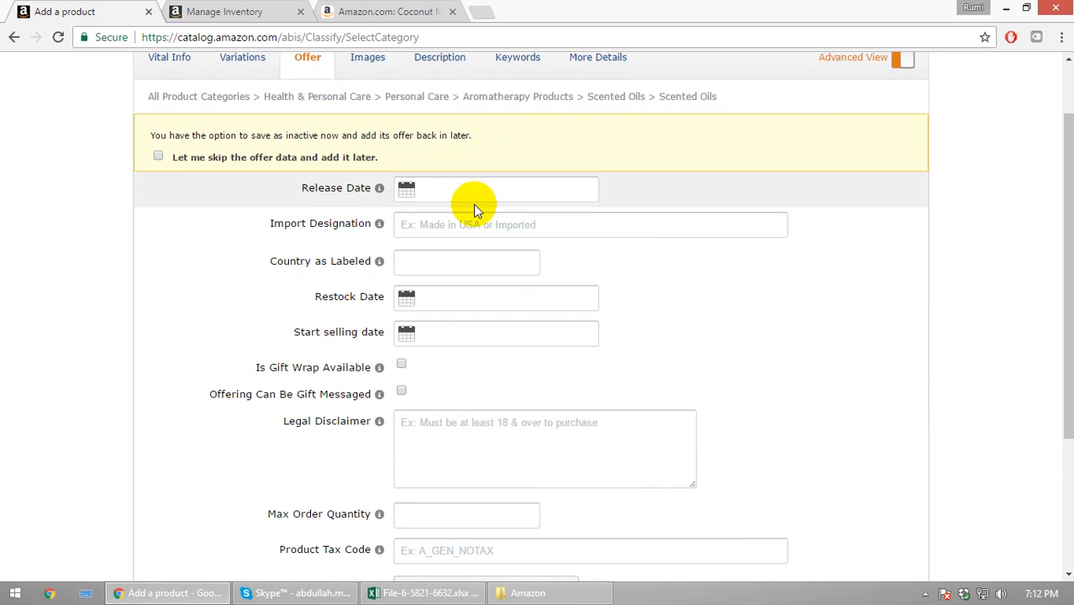
pyautogui.click(465, 191)
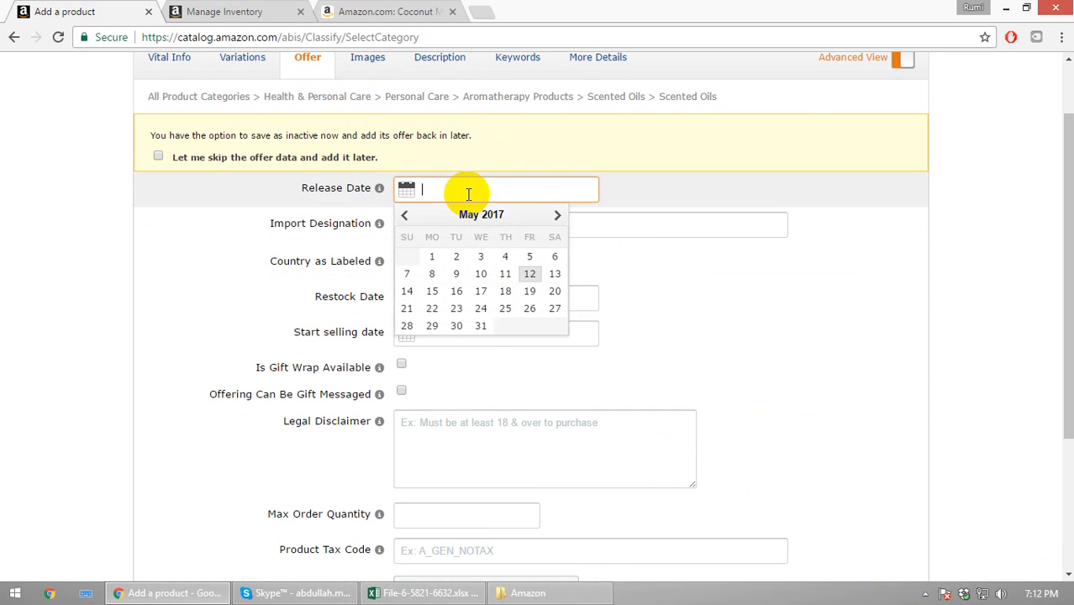
pyautogui.click(432, 277)
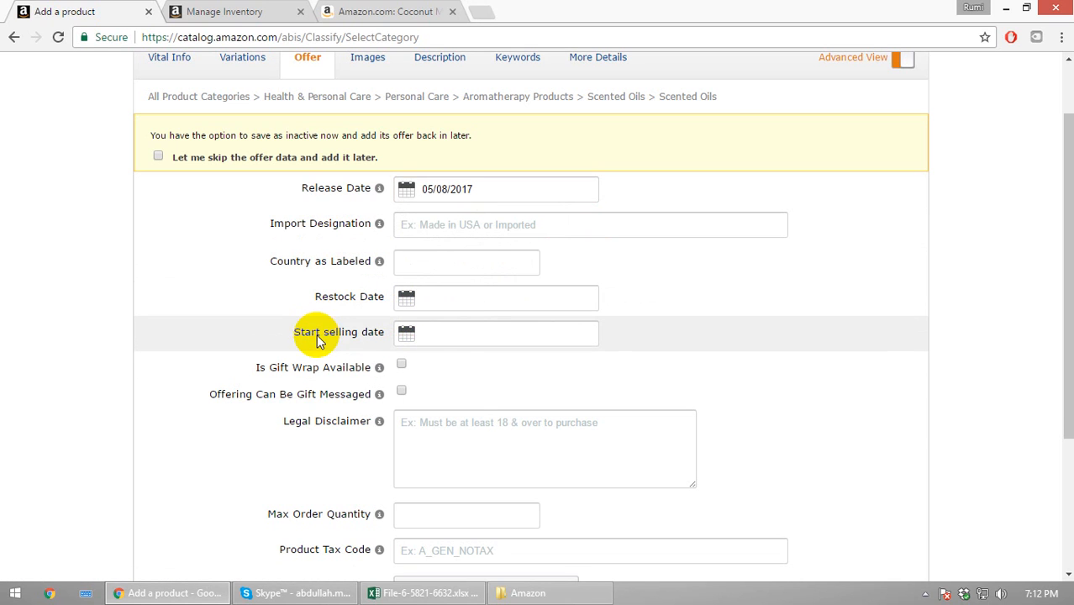
pyautogui.click(454, 333)
pyautogui.click(430, 419)
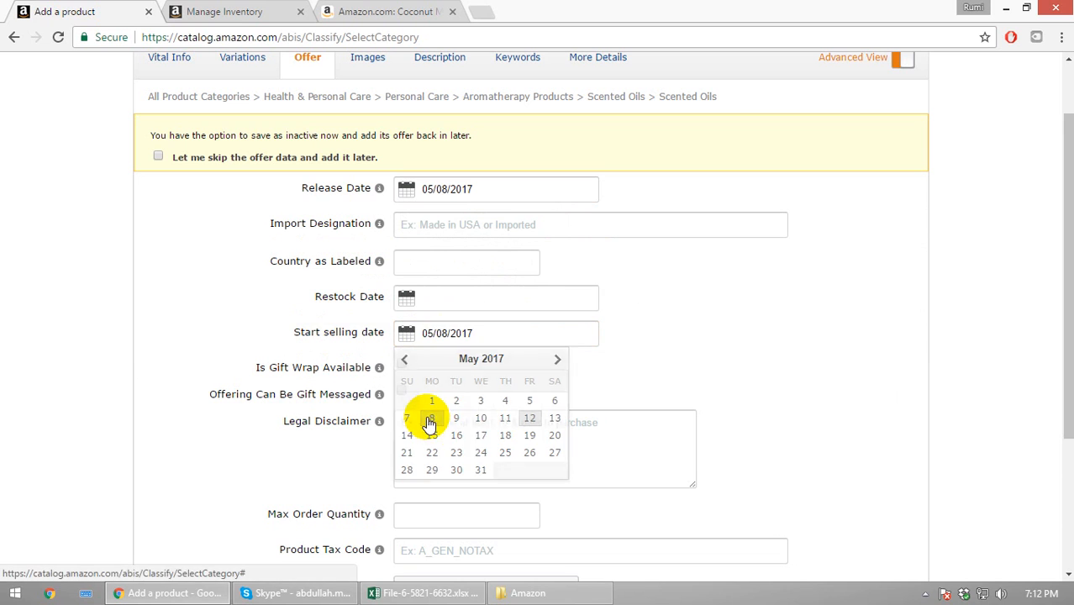
# Set the offer's production time to 3 and choose Standard Template - Price Tiered as the shipping template
pyautogui.scroll(-3, 495, 419)
pyautogui.click(413, 407)
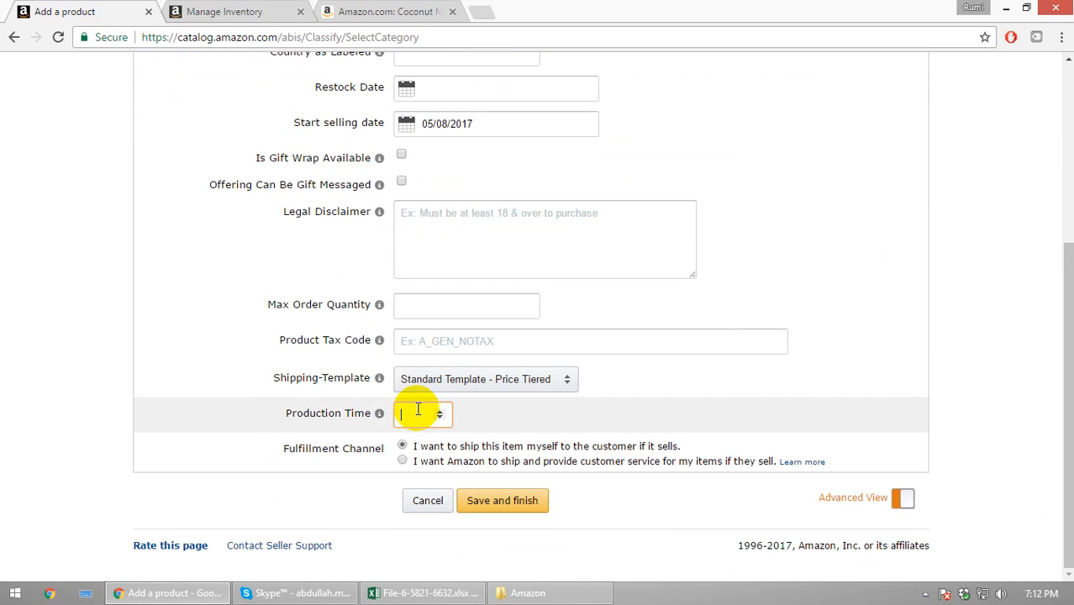
pyautogui.write('3')
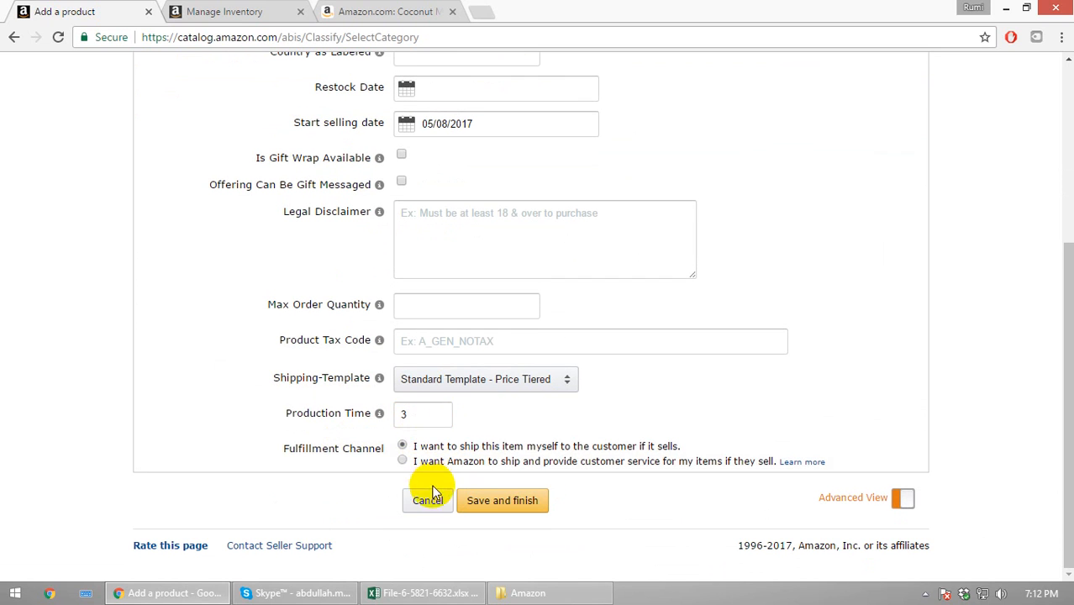
pyautogui.click(511, 380)
pyautogui.click(516, 410)
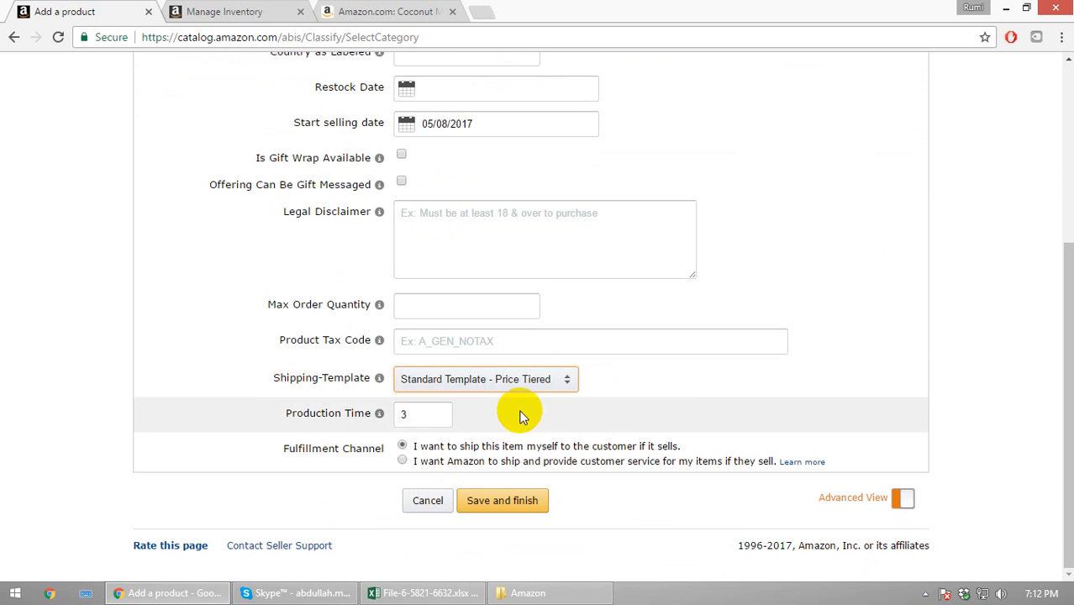
# Upload 711Km7FYH9L._SX522_.jpg from the Amazon folder as the listing's main image
pyautogui.scroll(4, 627, 493)
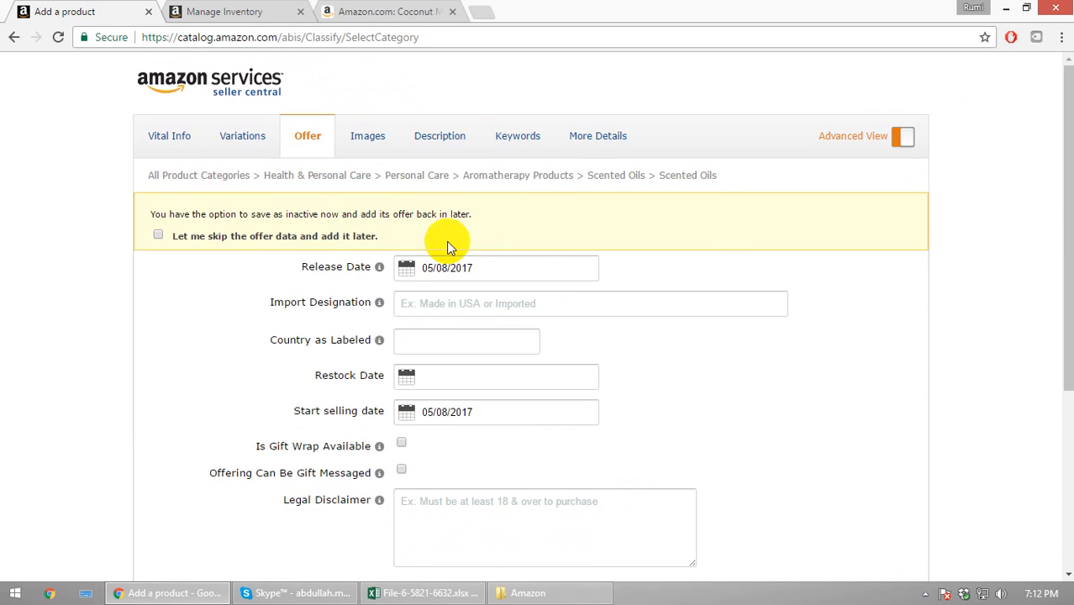
pyautogui.click(367, 137)
pyautogui.click(180, 343)
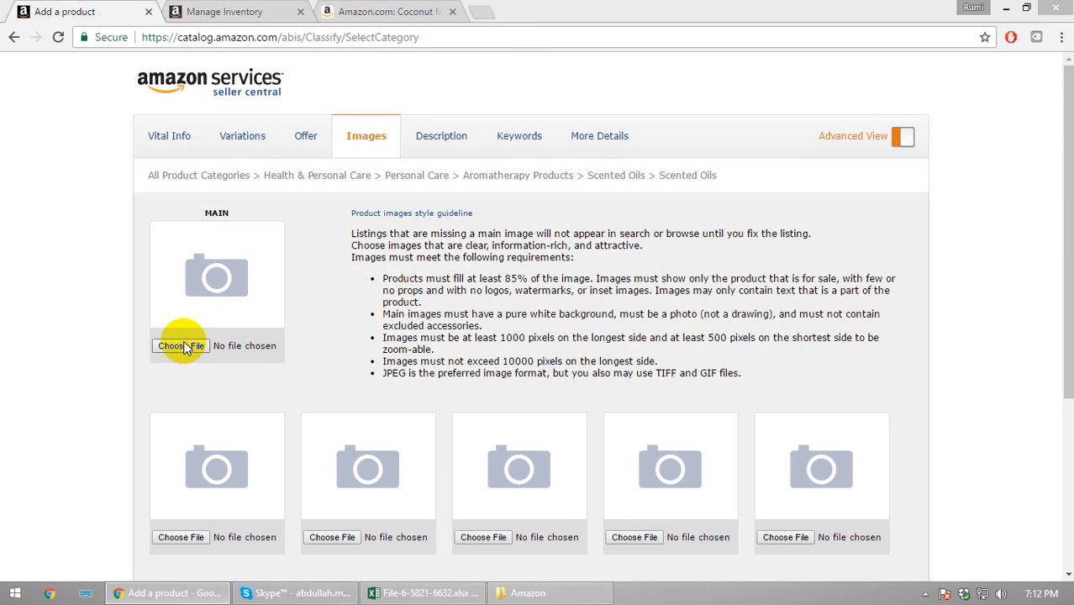
pyautogui.click(392, 114)
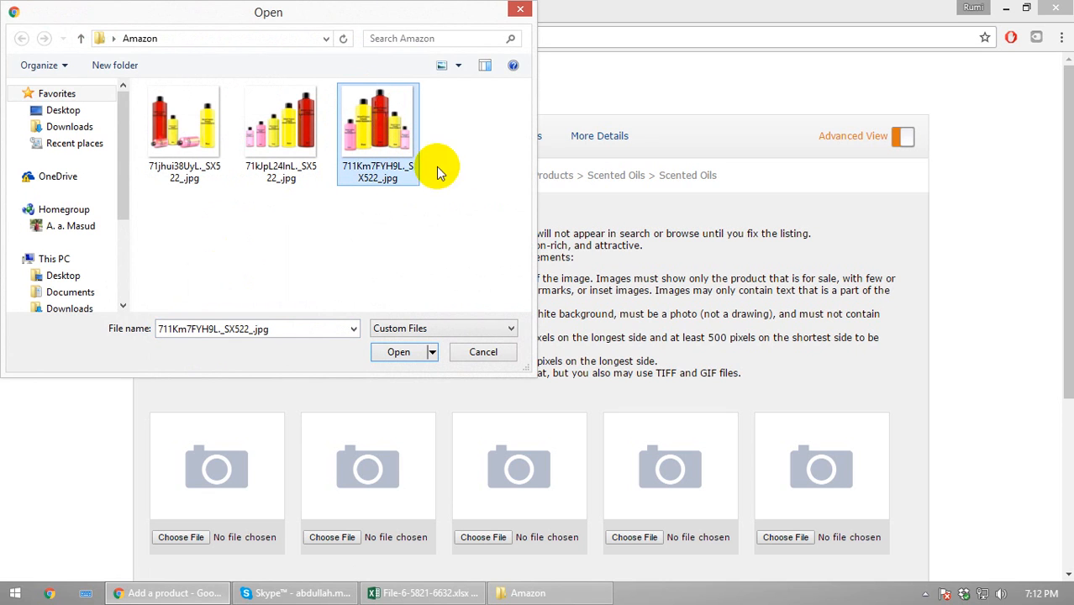
pyautogui.click(404, 352)
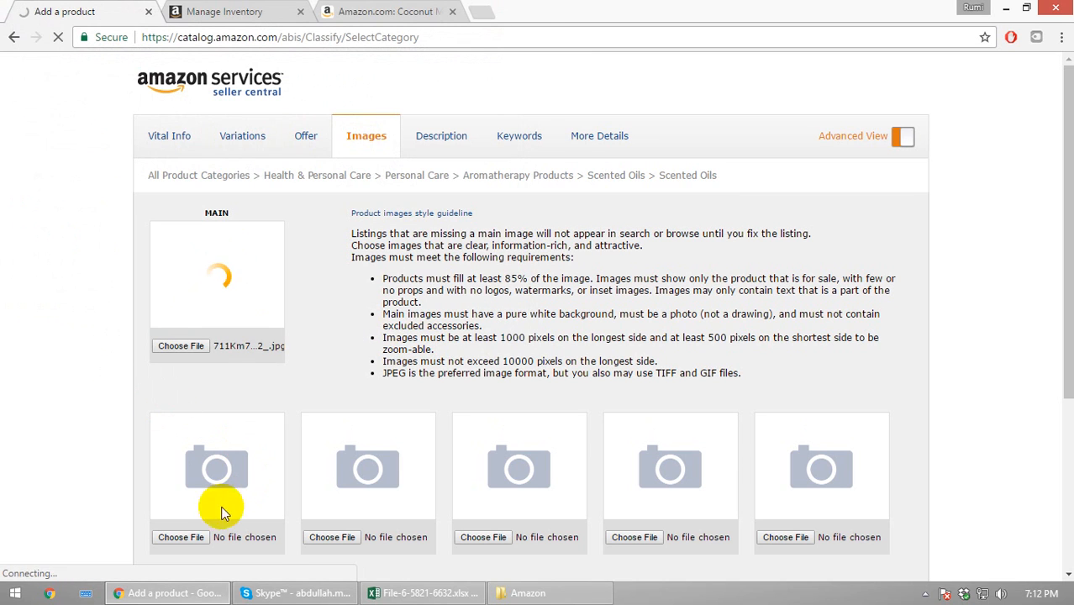
# Upload 71kJpL24InL._SX522_.jpg and 71jhui38UyL._SX522_.jpg into the first two additional image slots
pyautogui.scroll(-3, 235, 420)
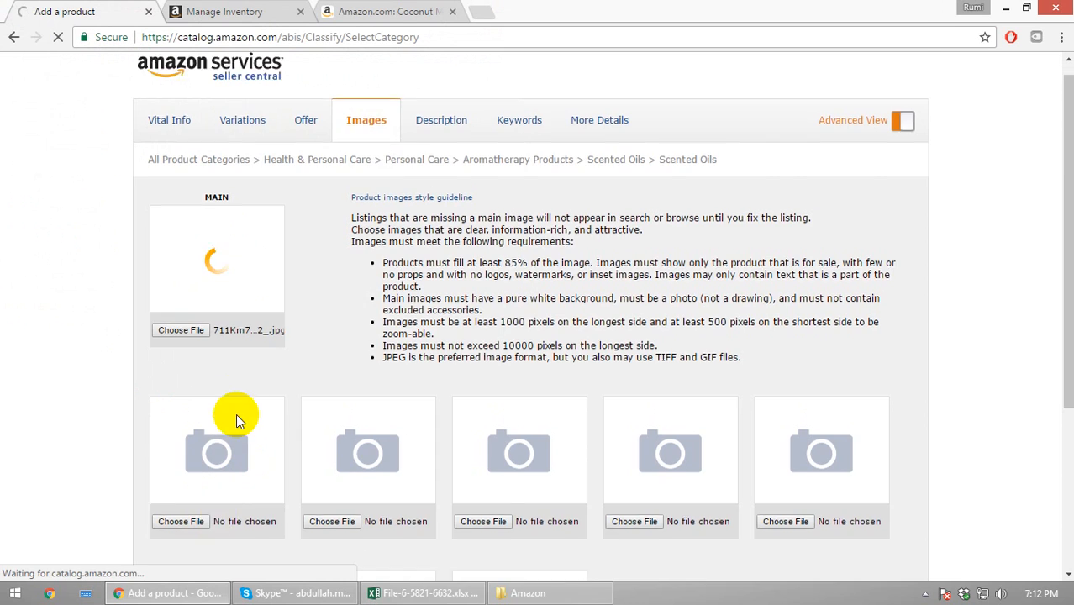
pyautogui.scroll(2, 228, 353)
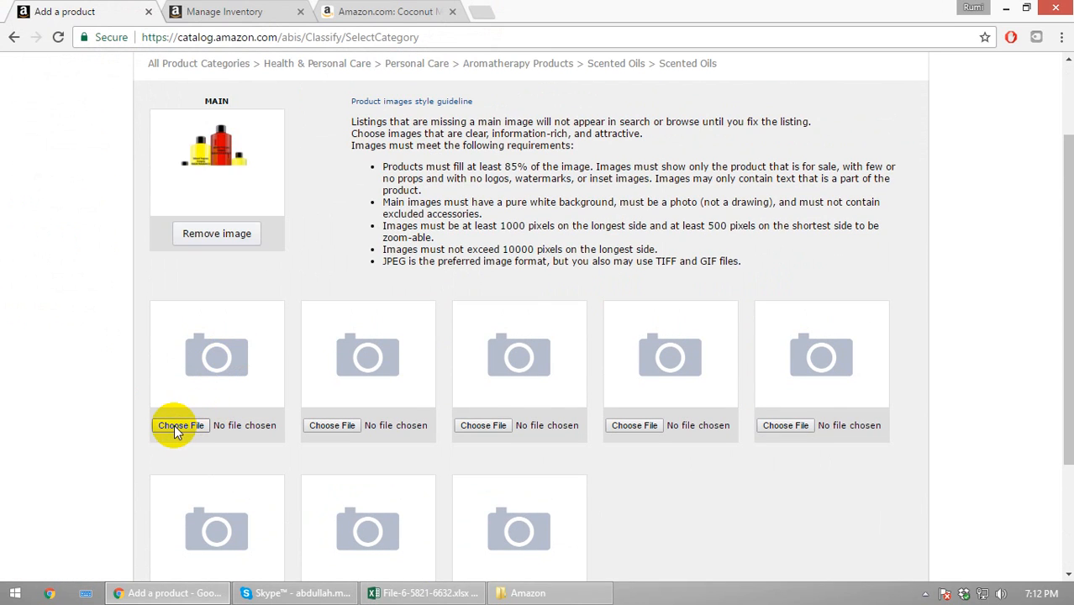
pyautogui.click(178, 426)
pyautogui.click(281, 128)
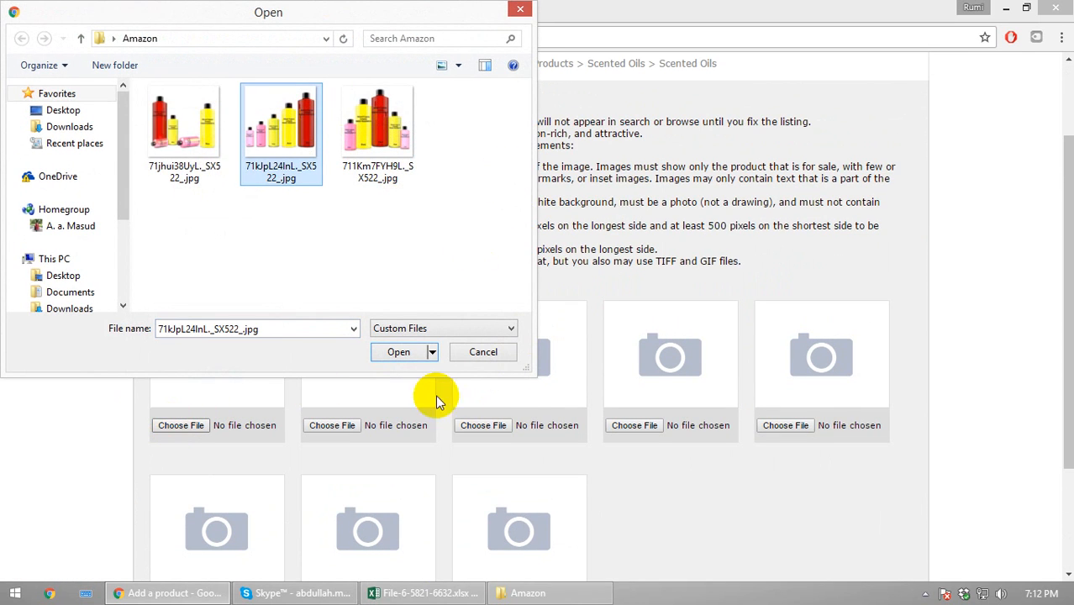
pyautogui.click(403, 355)
pyautogui.click(348, 426)
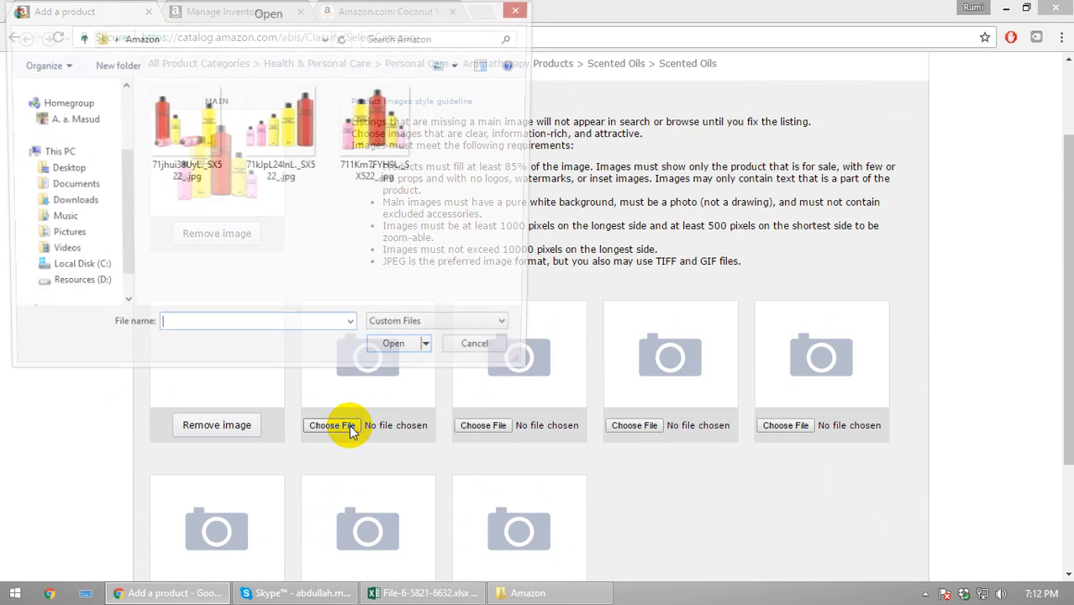
pyautogui.click(178, 142)
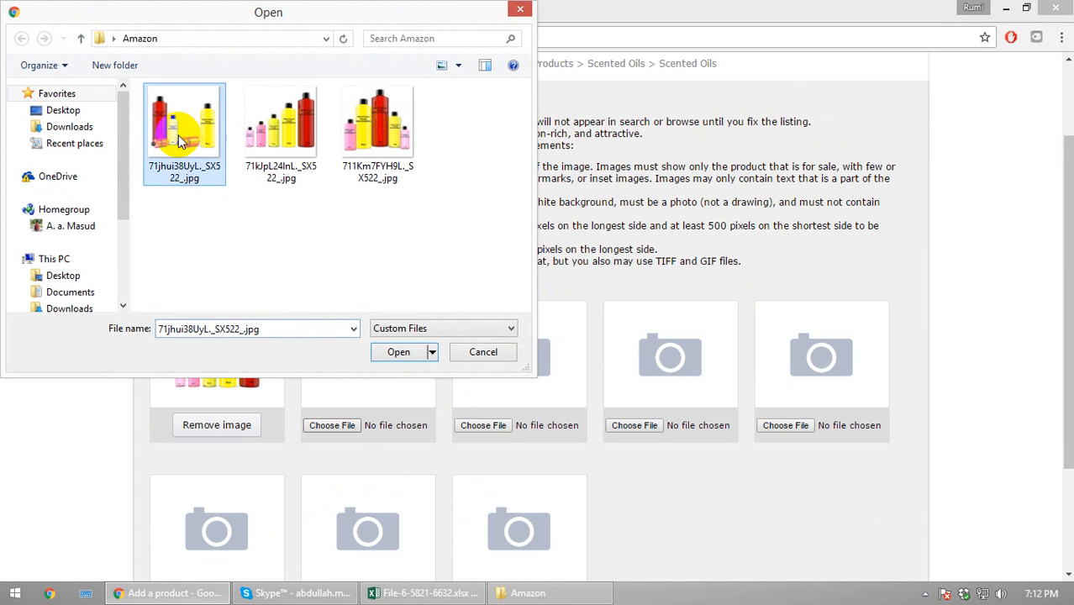
pyautogui.click(399, 352)
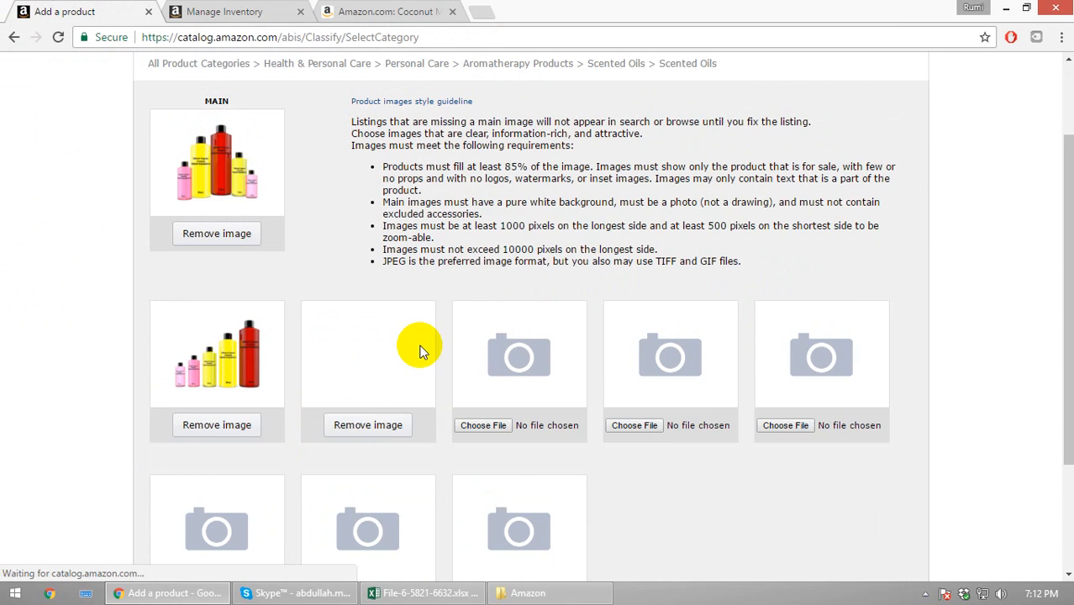
# Open the listing's description section and, in the Excel file File-6-5821-6632.xlsx, copy the first key product feature from cell Z26
pyautogui.scroll(3, 457, 319)
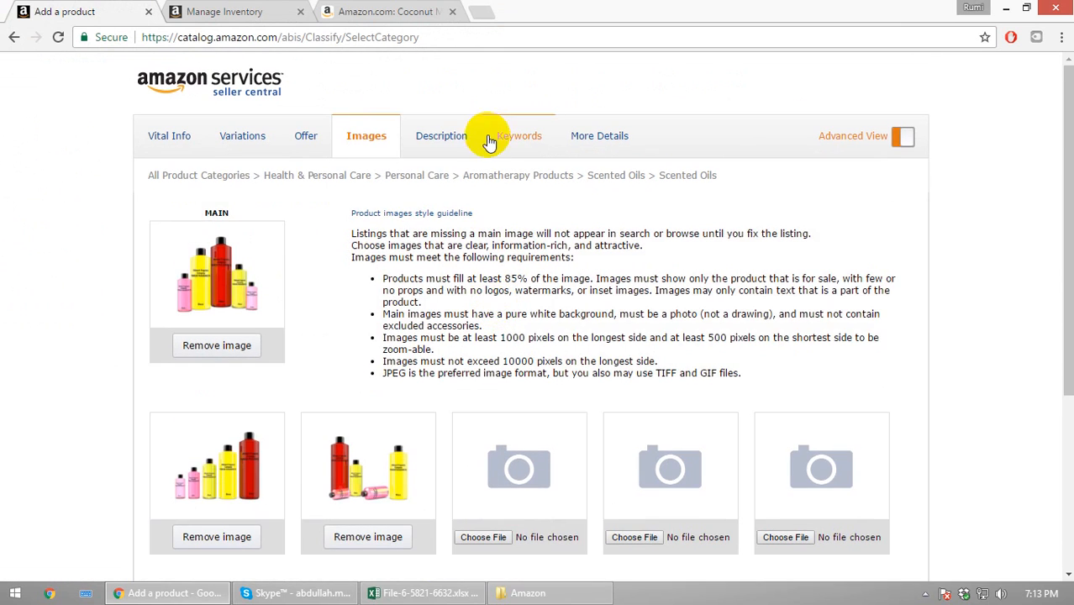
pyautogui.click(443, 136)
pyautogui.click(526, 216)
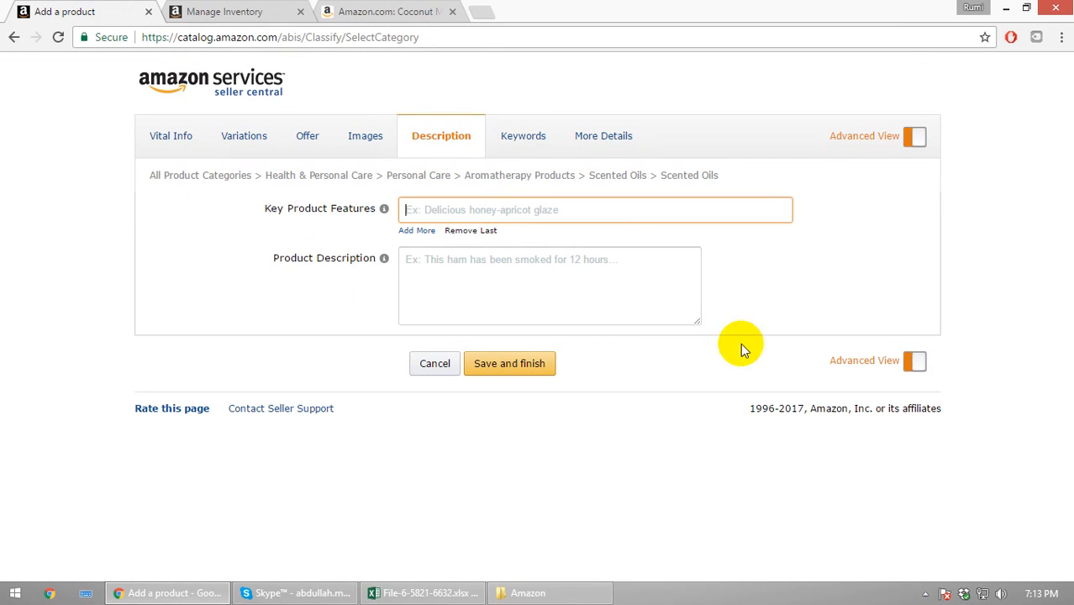
pyautogui.click(547, 588)
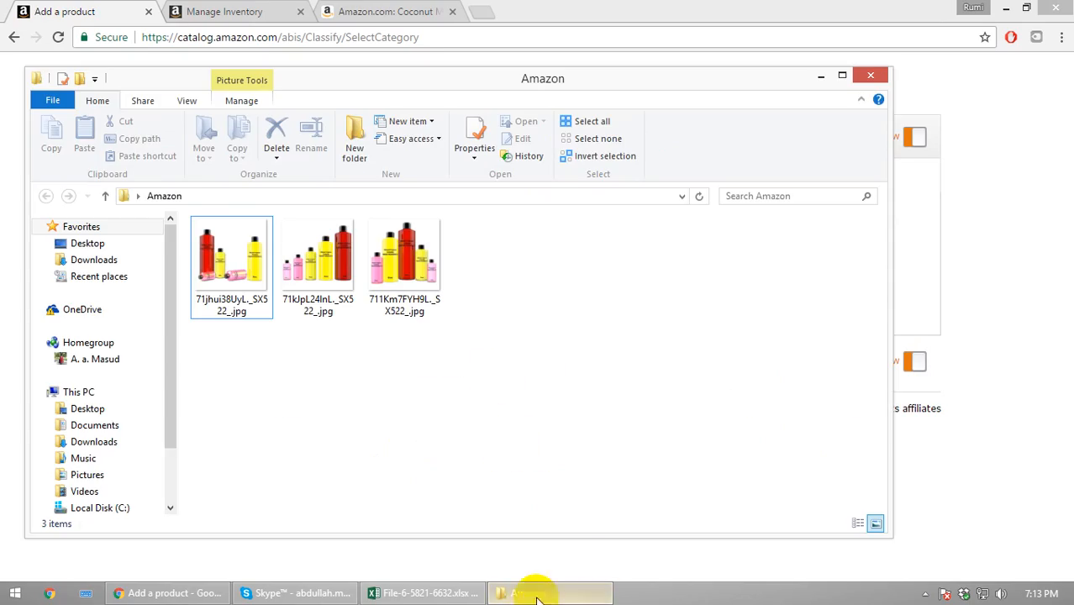
pyautogui.click(403, 592)
pyautogui.moveTo(762, 551); pyautogui.dragTo(821, 554)
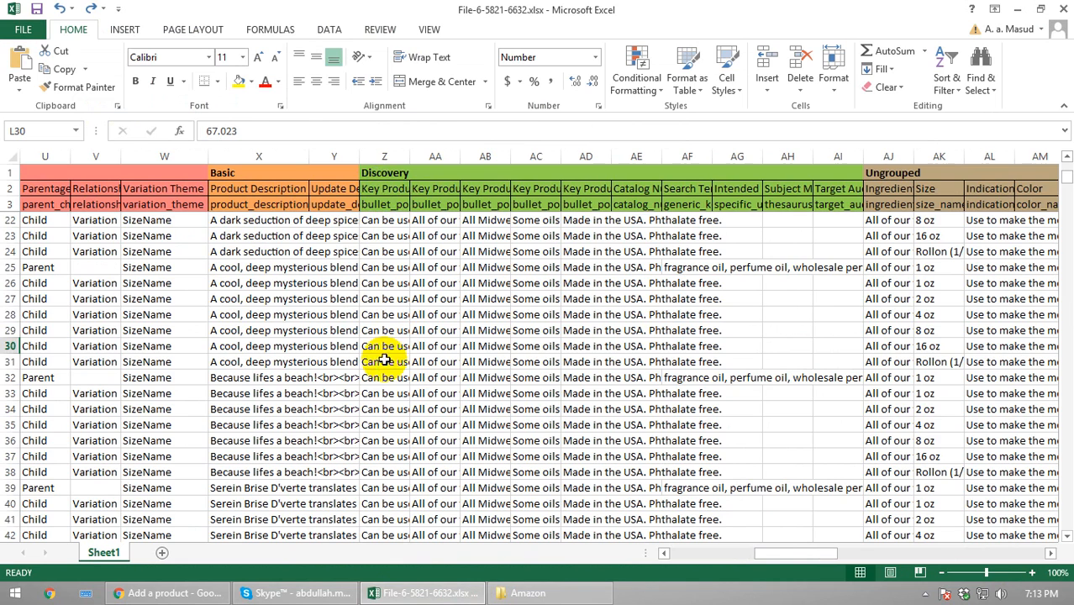
pyautogui.click(8, 283)
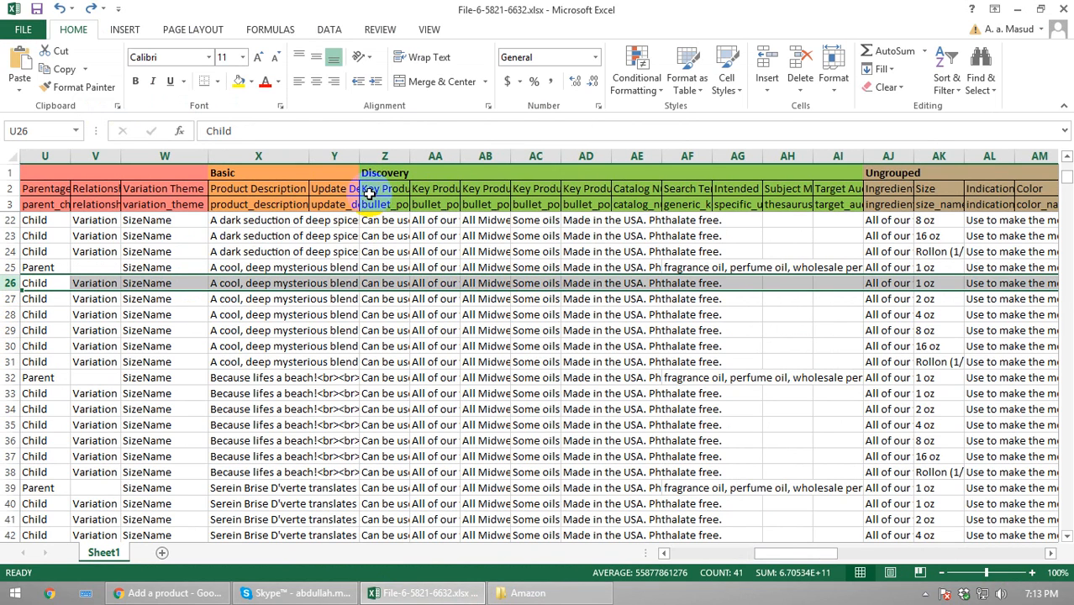
pyautogui.click(390, 282)
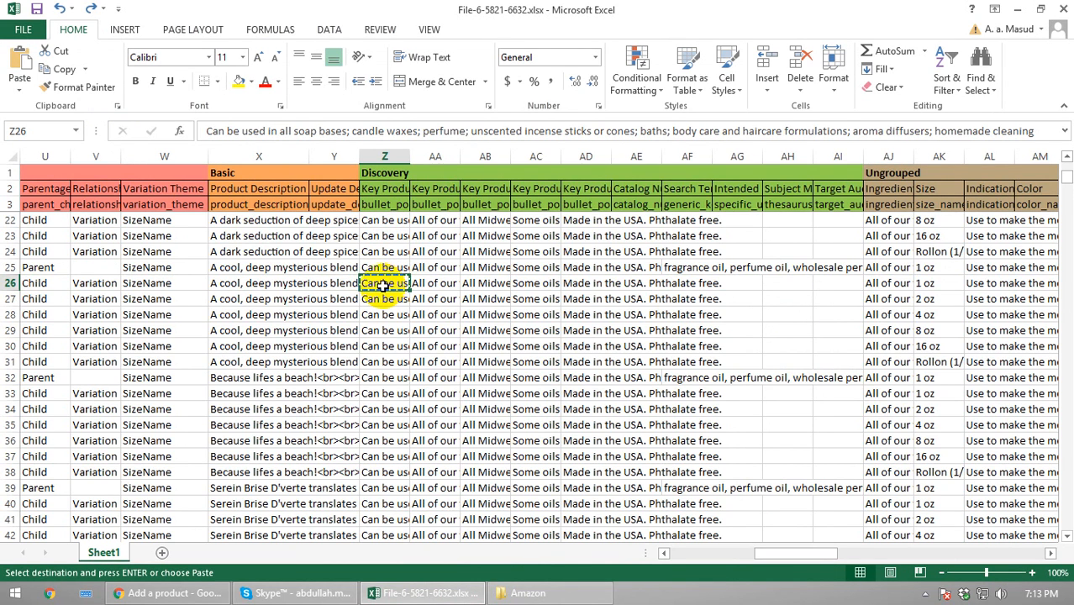
# Back in the Chrome listing, expand Key Product Features to five lines and paste the copied text into the first one
pyautogui.hotkey('alt', 'Tab')
pyautogui.hotkey('alt', 'Tab')
pyautogui.hotkey('alt', 'Tab')
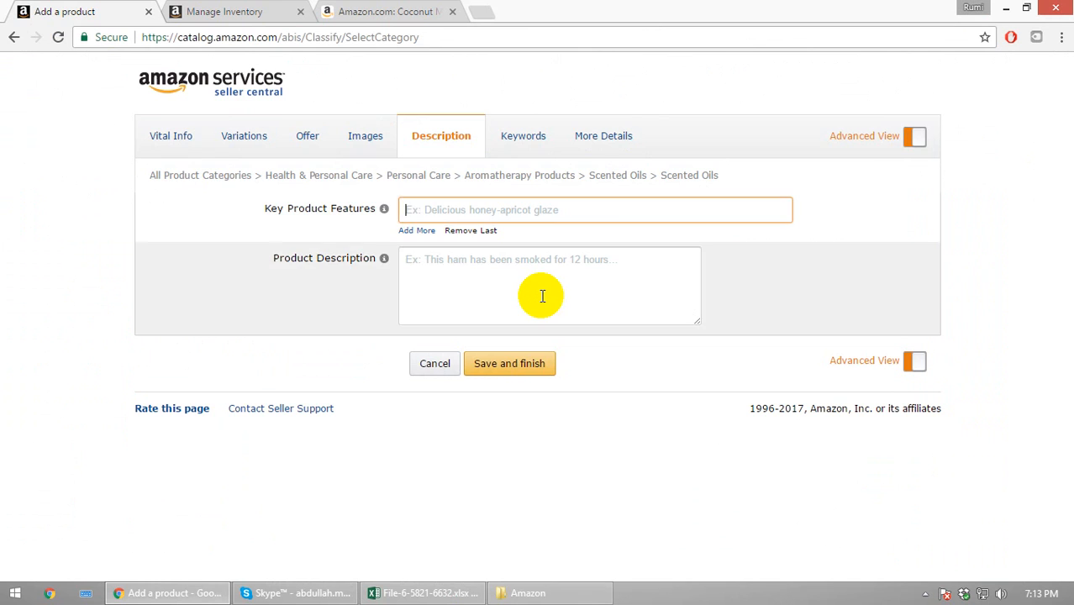
pyautogui.click(415, 231)
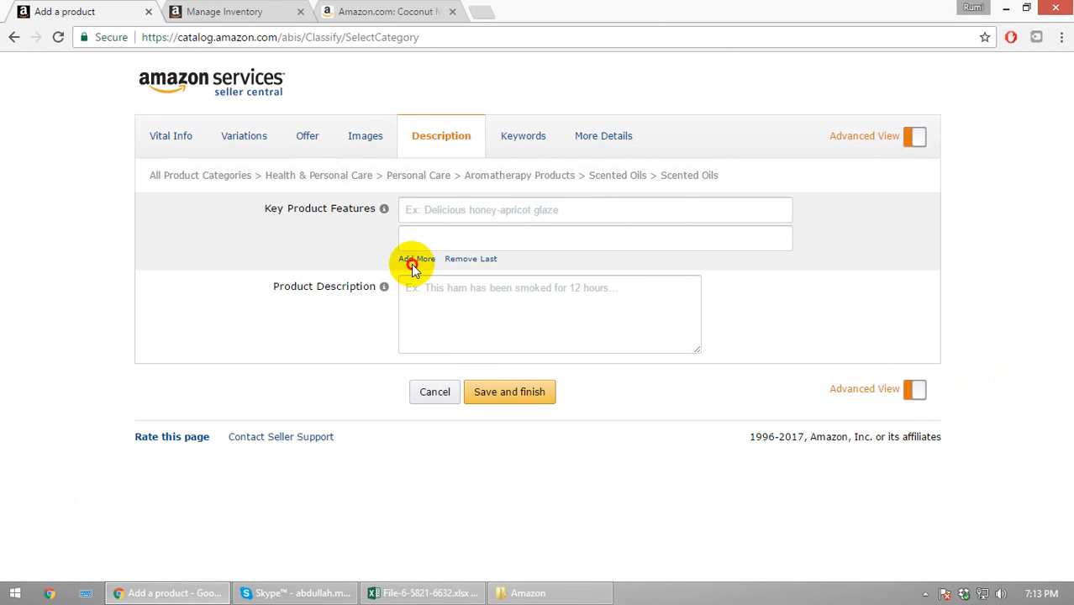
pyautogui.click(413, 262)
pyautogui.click(415, 287)
pyautogui.click(423, 316)
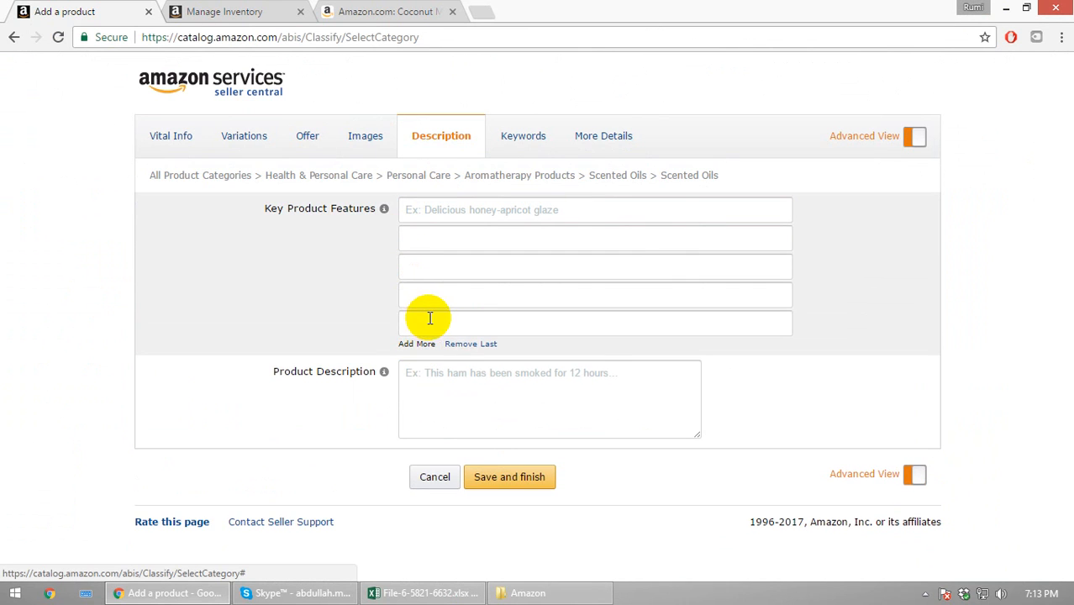
pyautogui.hotkey('ctrl', 'v')
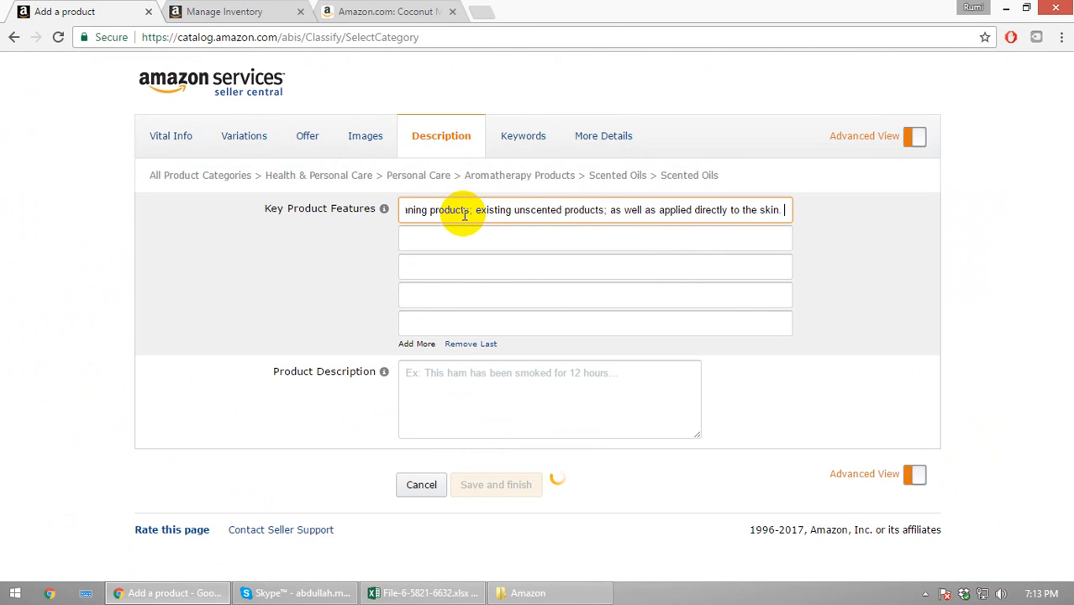
# Copy the text of cell AA26 from the Excel file into the listing's second key product feature line
pyautogui.hotkey('alt', 'Tab')
pyautogui.hotkey('alt', 'Tab')
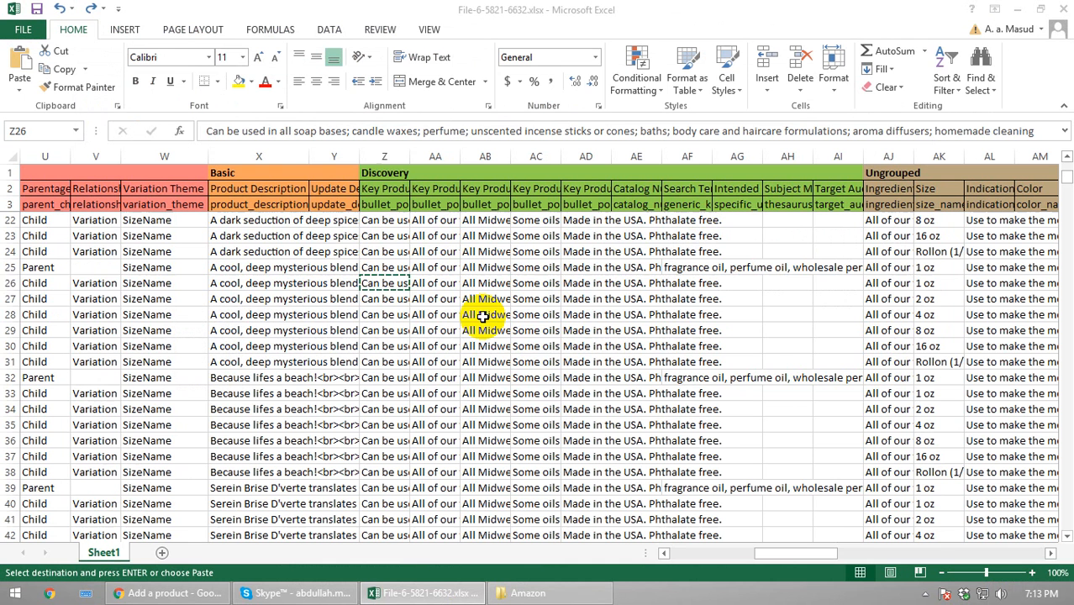
pyautogui.click(426, 285)
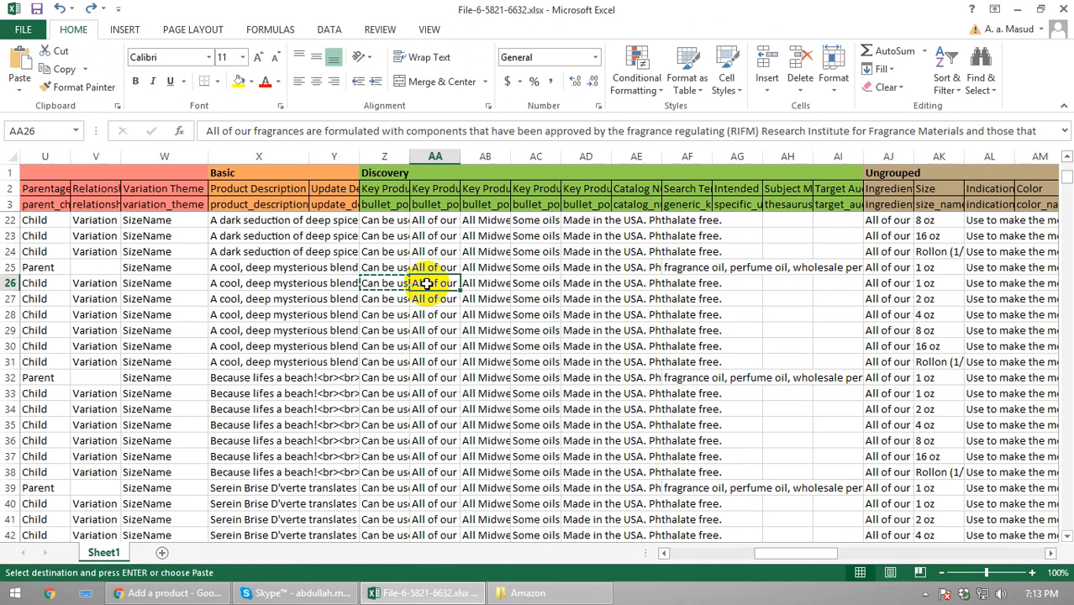
pyautogui.hotkey('alt', 'Tab')
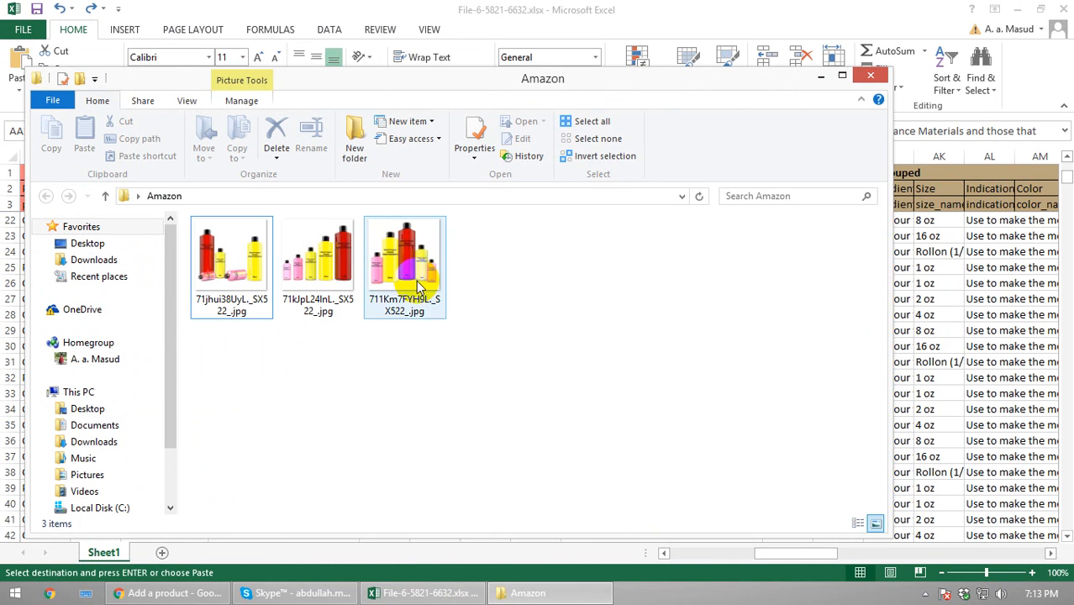
pyautogui.hotkey('alt', 'Tab')
pyautogui.click(475, 239)
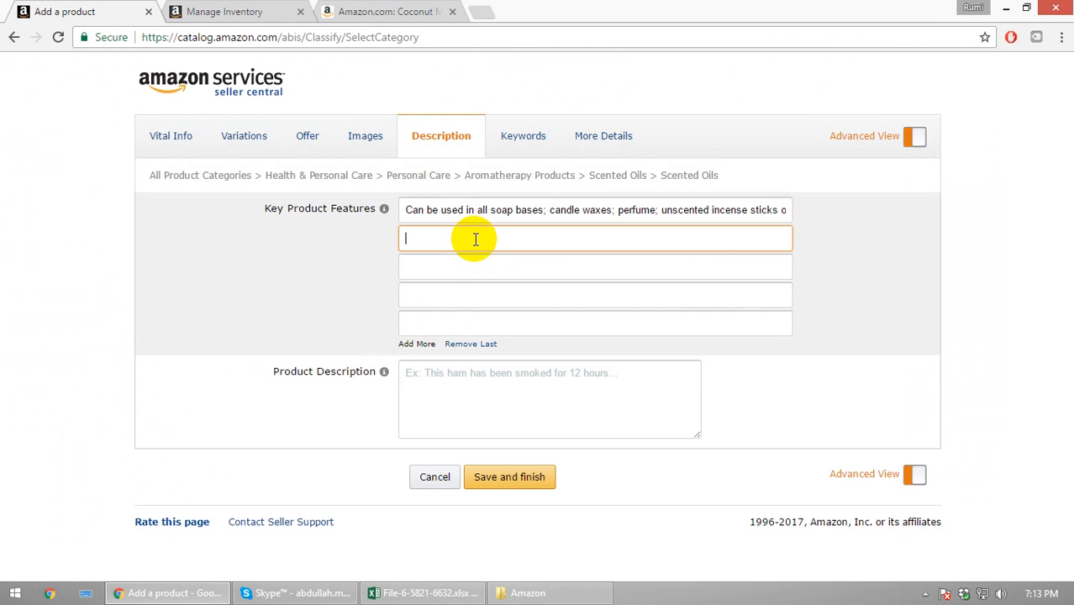
pyautogui.hotkey('ctrl', 'v')
# Copy the text of cell AB26 from the Excel file into the listing's third key product feature line
pyautogui.hotkey('alt', 'Tab')
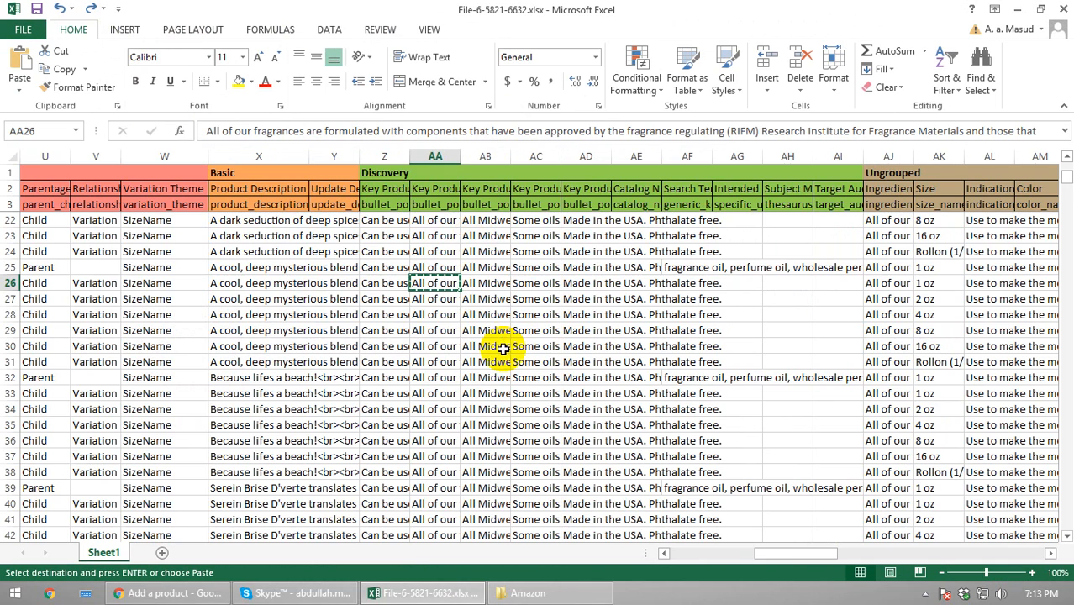
pyautogui.click(472, 283)
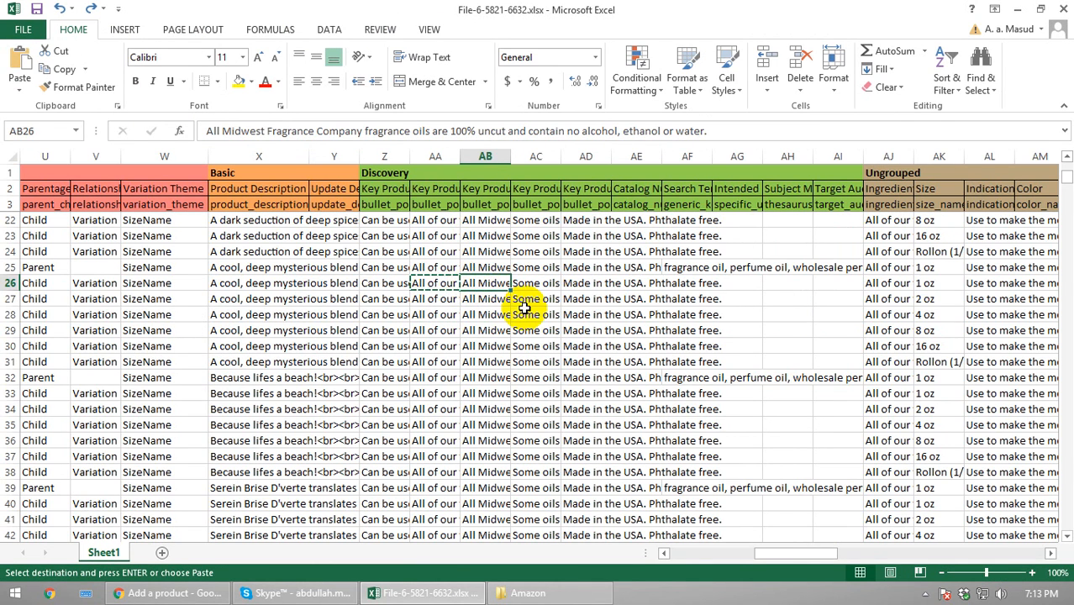
pyautogui.hotkey('alt', 'Tab')
pyautogui.click(474, 267)
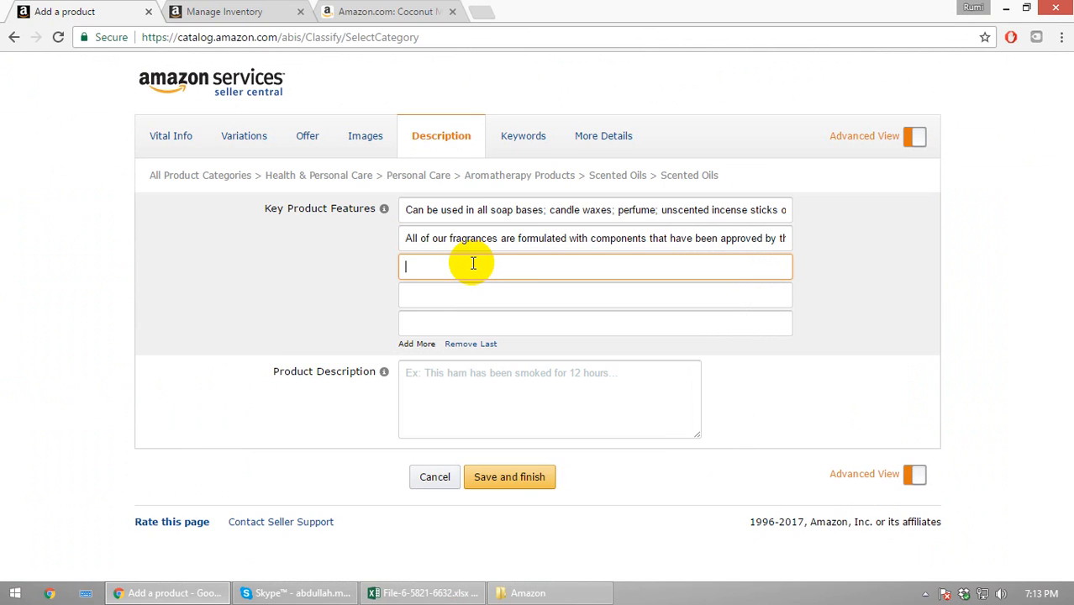
pyautogui.hotkey('ctrl', 'v')
# Copy the text of cell AC26 from the Excel file into the listing's fourth key product feature line
pyautogui.hotkey('alt', 'Tab')
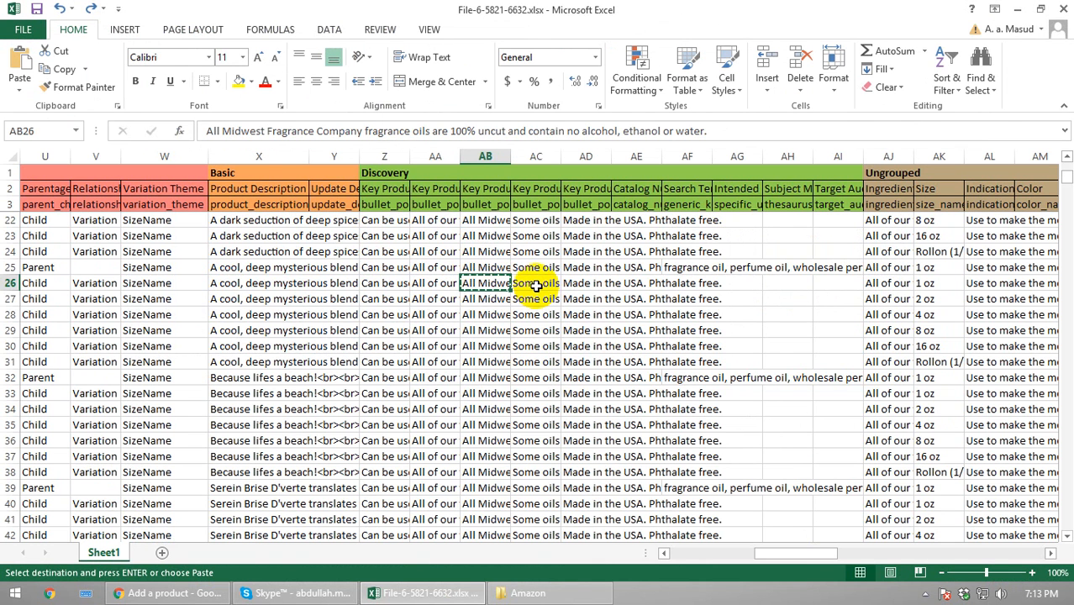
pyautogui.click(536, 284)
pyautogui.hotkey('alt', 'Tab')
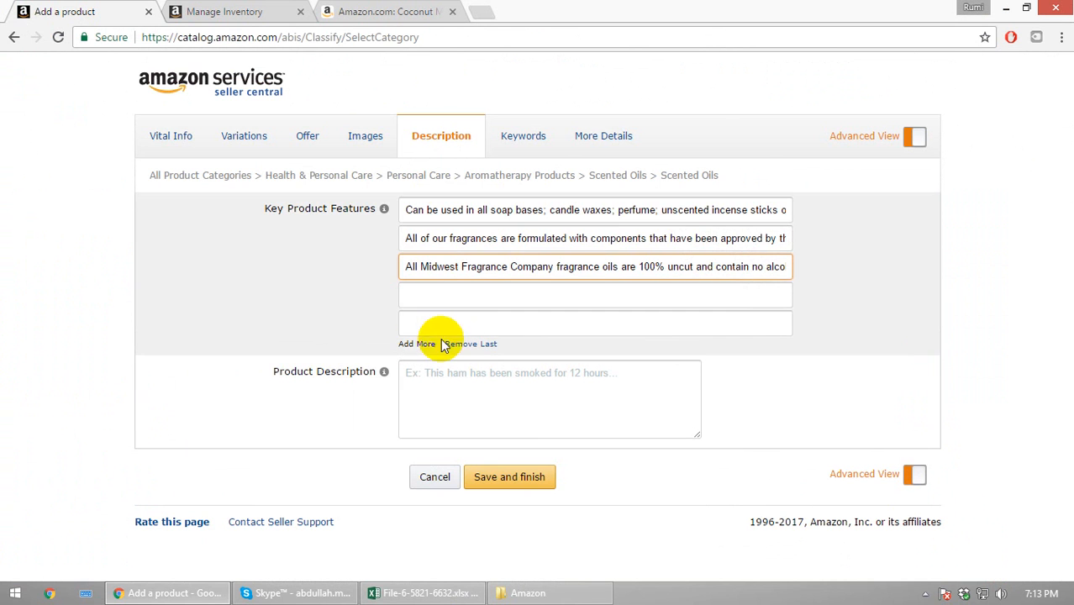
pyautogui.click(445, 294)
pyautogui.hotkey('ctrl', 'v')
# Copy "Made in the USA. Phthalate free." from Excel cell AD26 into the listing's fifth key product feature line
pyautogui.hotkey('alt', 'Tab')
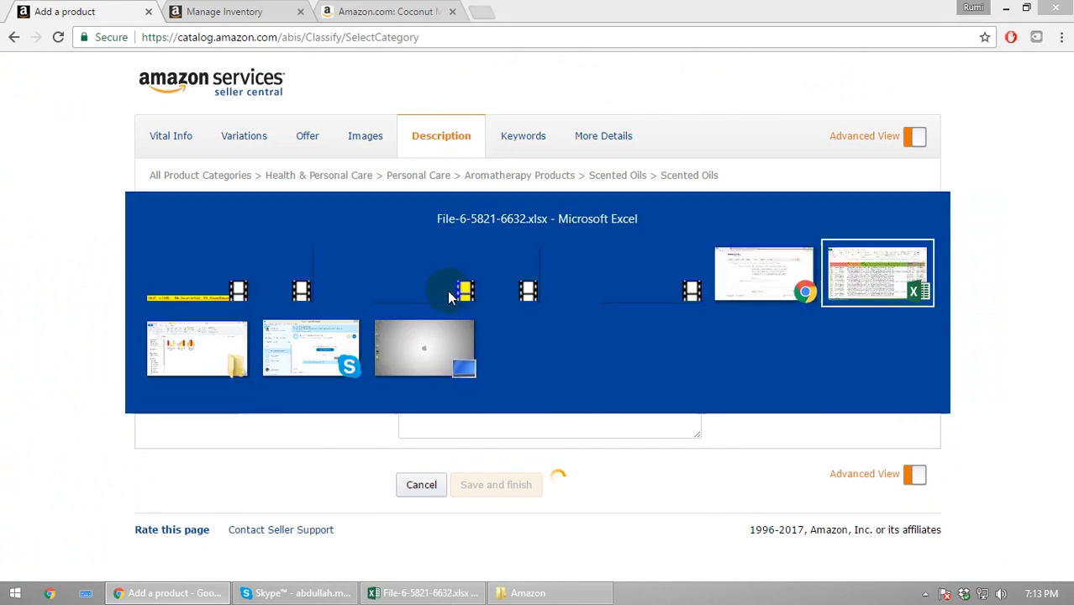
pyautogui.click(581, 284)
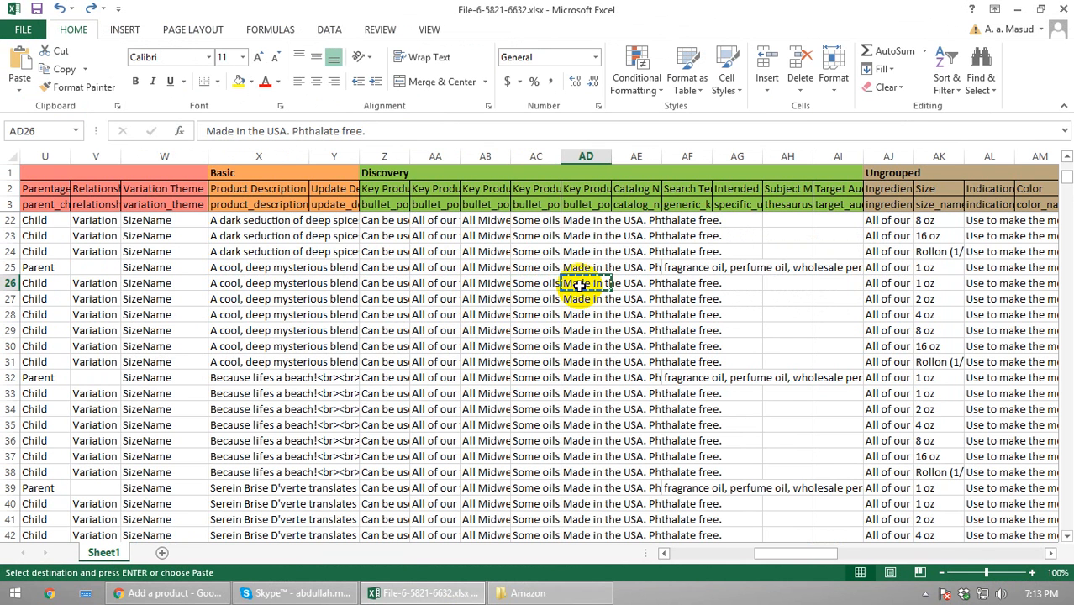
pyautogui.hotkey('alt', 'Tab')
pyautogui.click(512, 324)
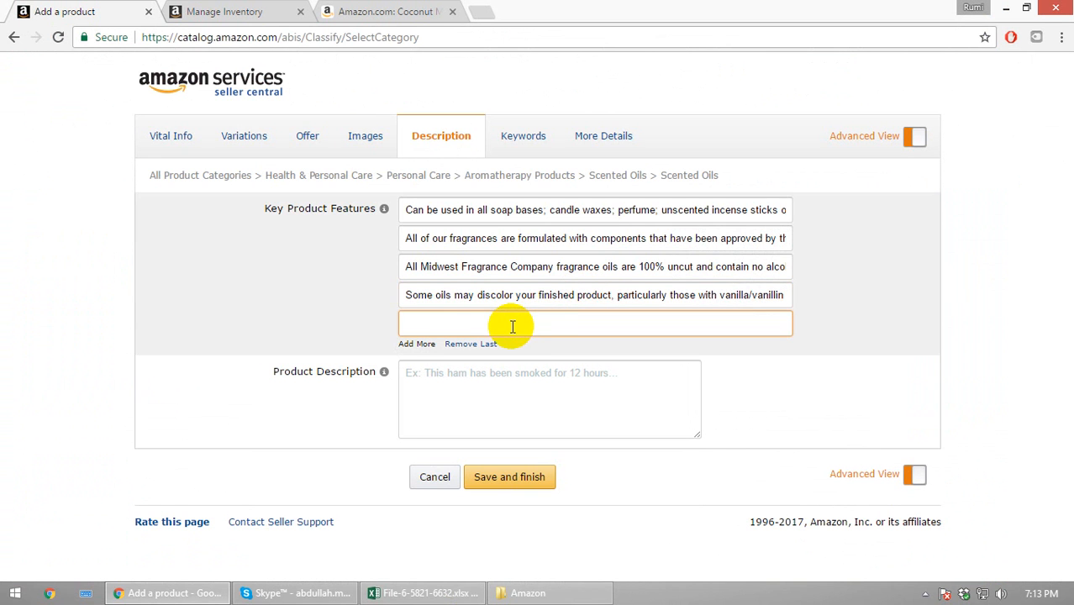
pyautogui.hotkey('ctrl', 'v')
# Copy the product description from Excel cell X26 into the listing's Product Description and delete the opening quotation mark
pyautogui.click(476, 378)
pyautogui.hotkey('alt', 'Tab')
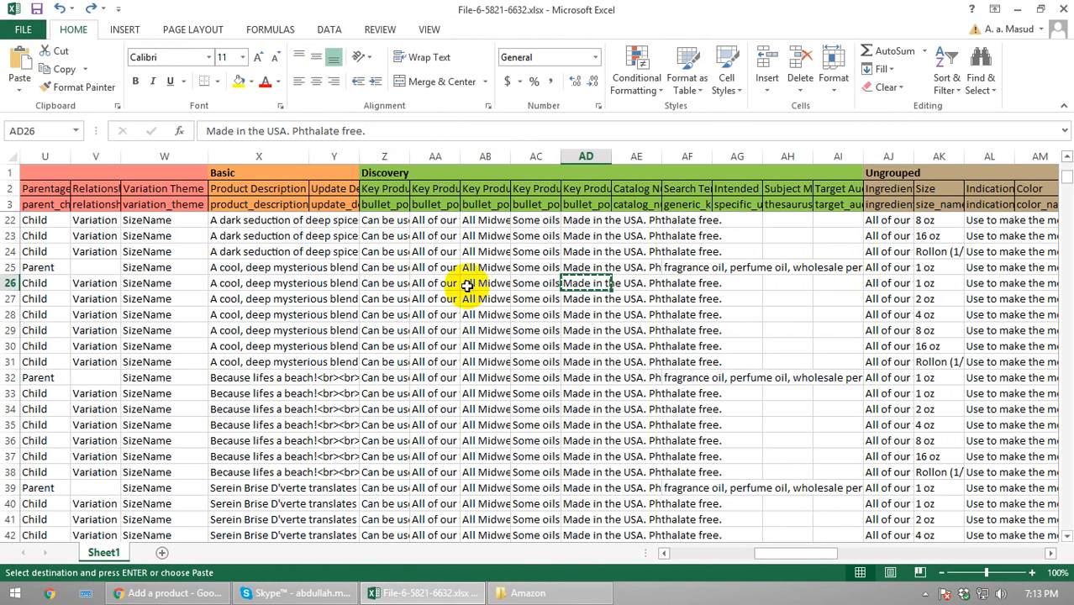
pyautogui.click(227, 284)
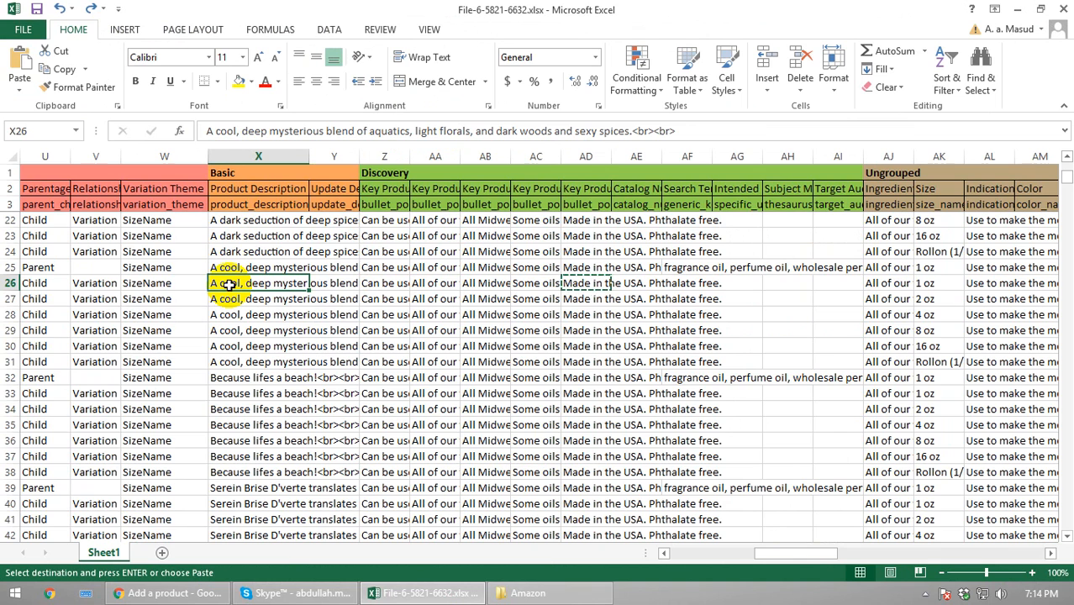
pyautogui.hotkey('alt', 'Tab')
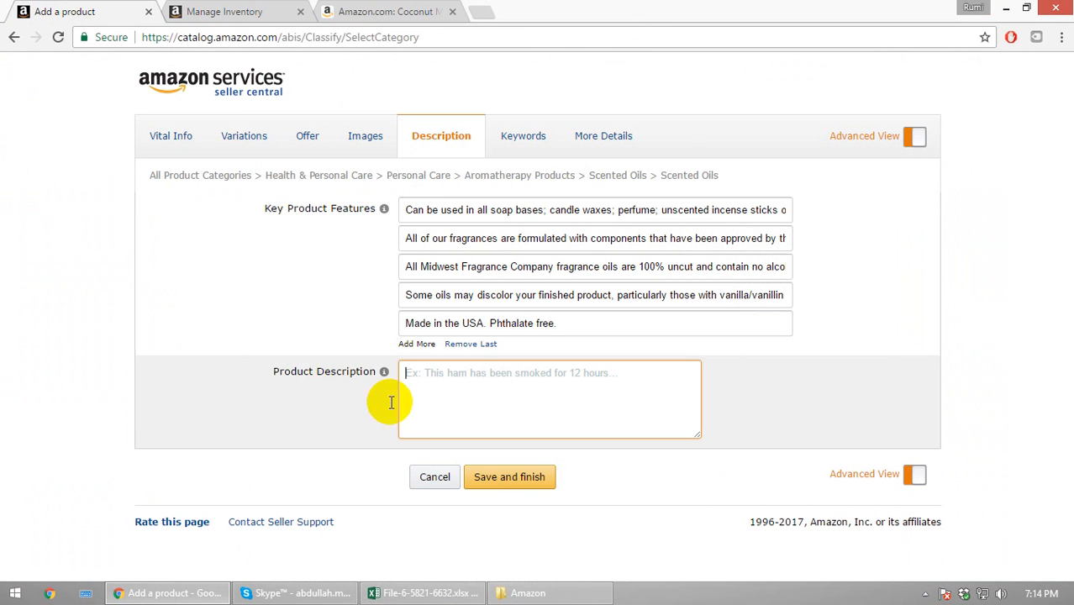
pyautogui.hotkey('ctrl', 'v')
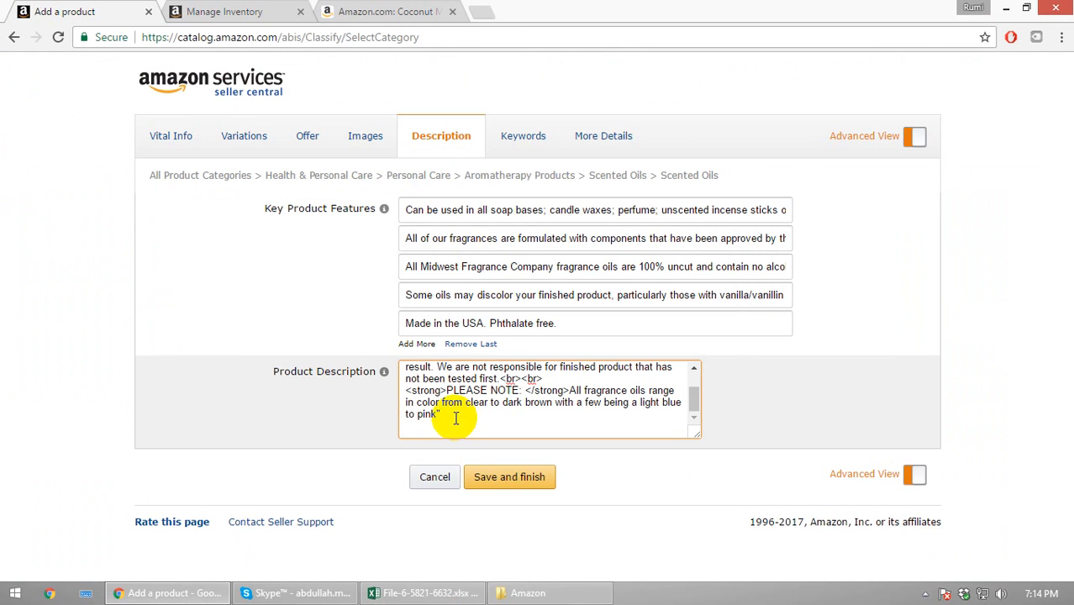
pyautogui.scroll(2, 479, 408)
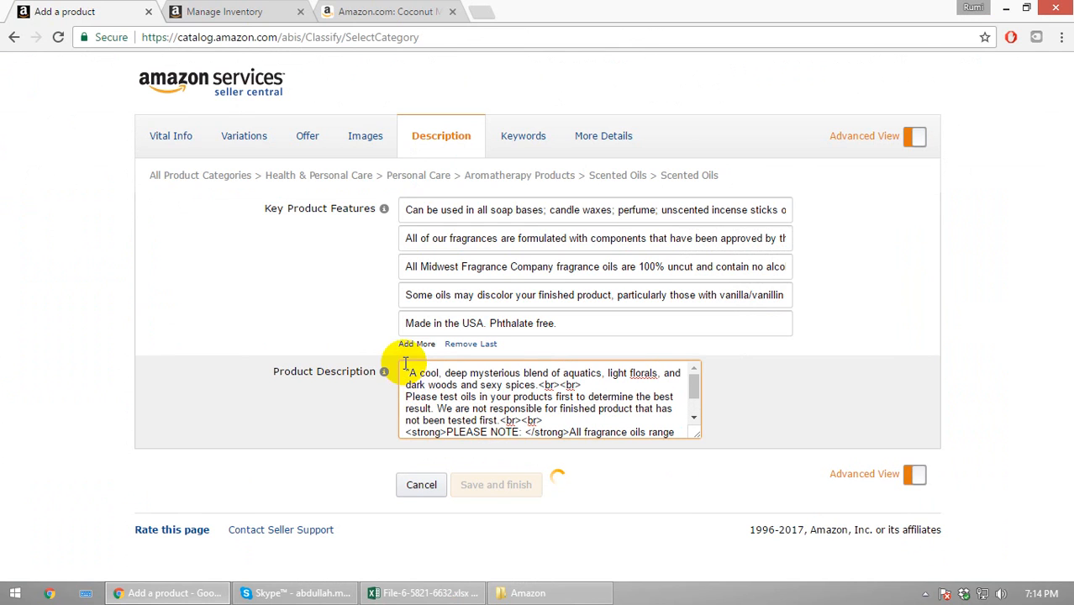
pyautogui.press('BackSpace')
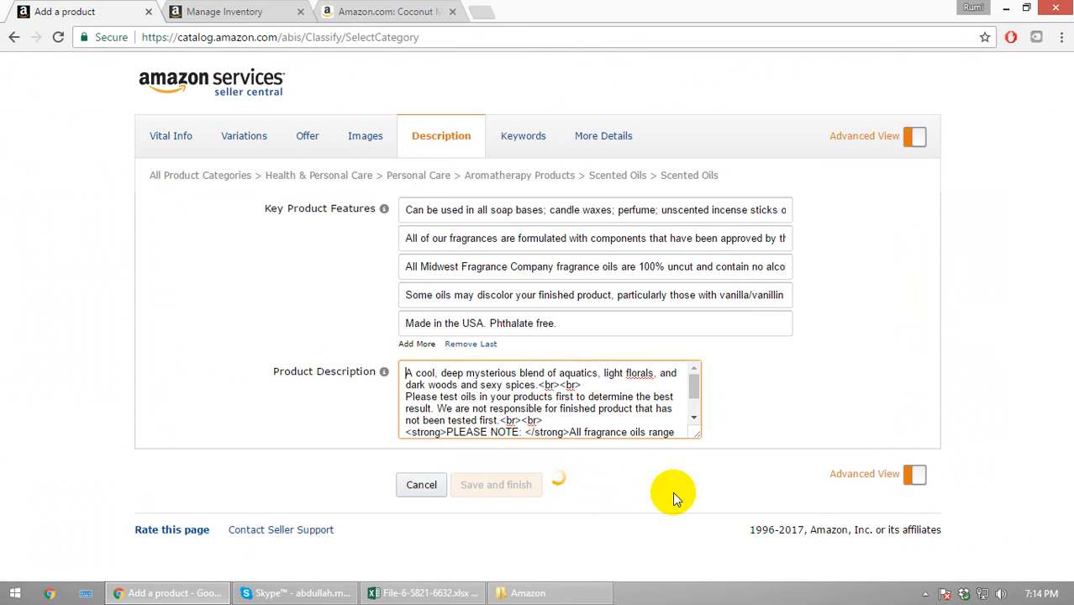
# Open the listing's keywords section and copy the search terms from the parent row's cell AF25 in the Excel file
pyautogui.click(514, 140)
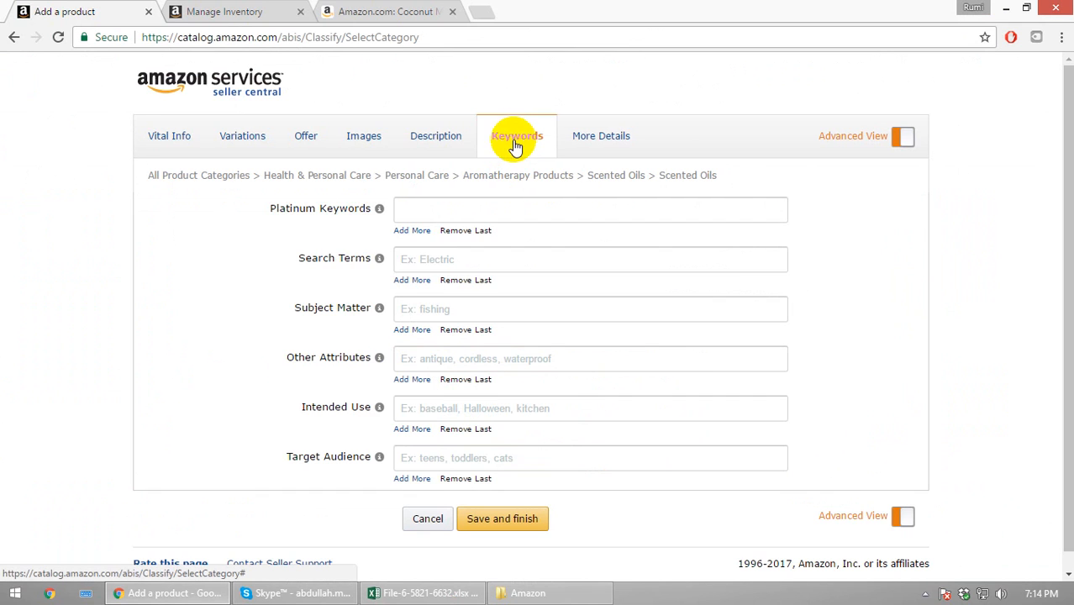
pyautogui.click(479, 257)
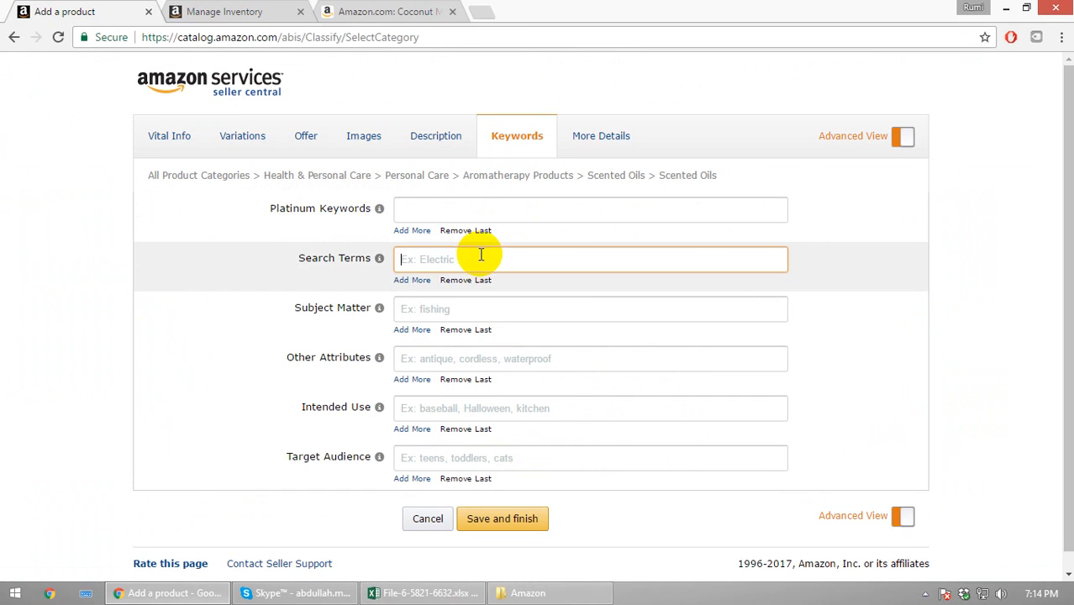
pyautogui.click(470, 592)
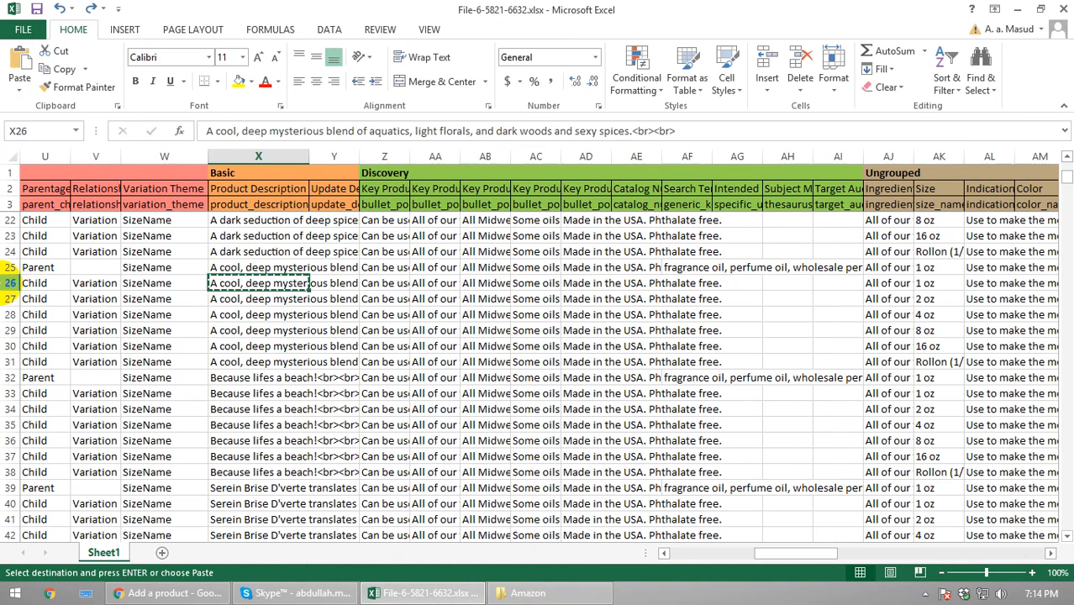
pyautogui.click(10, 282)
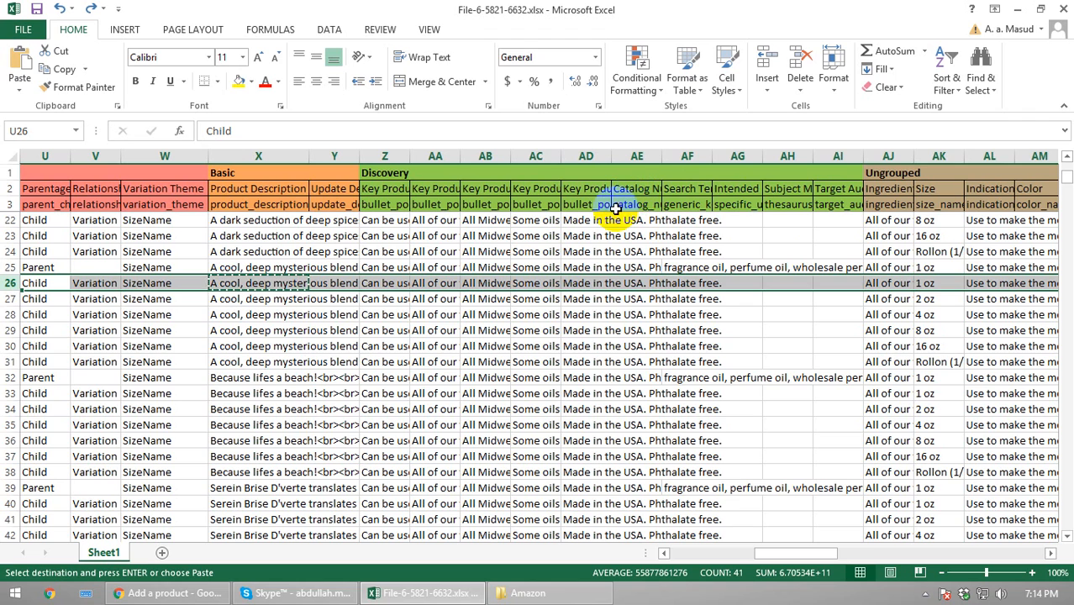
pyautogui.click(679, 286)
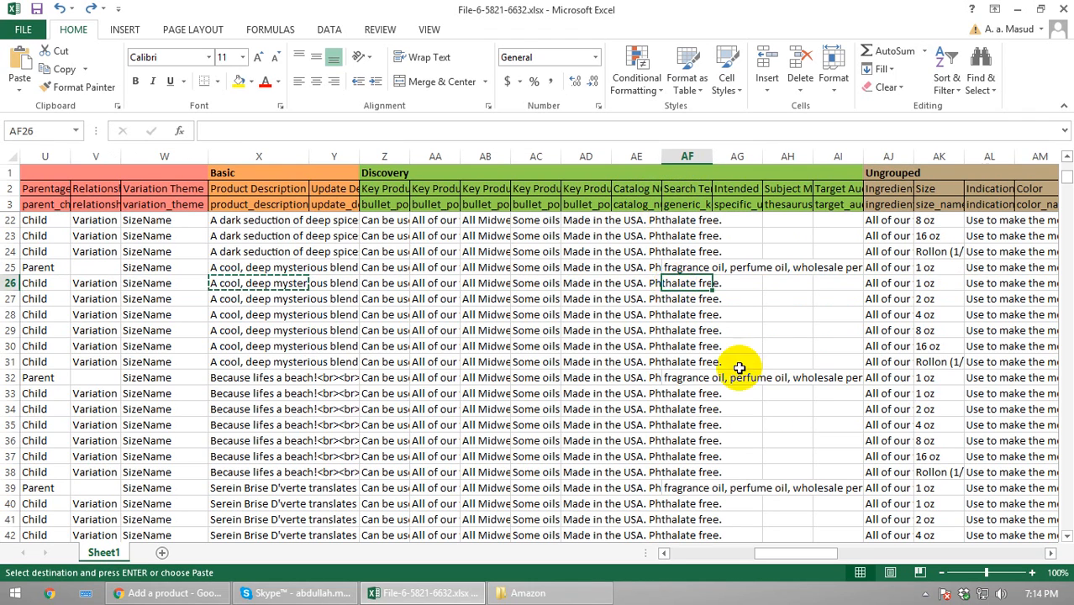
pyautogui.click(693, 283)
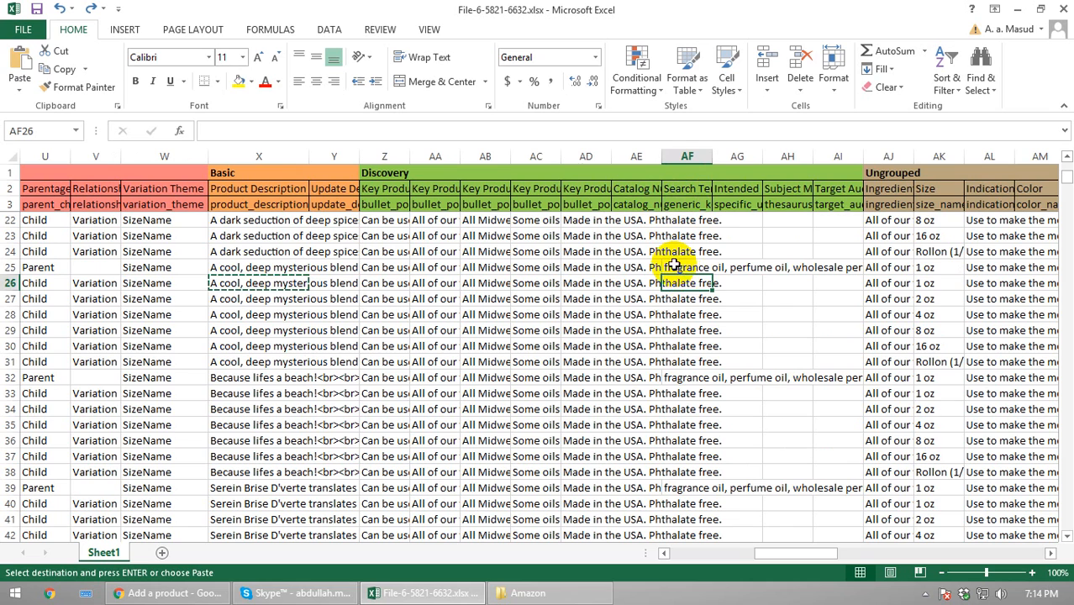
pyautogui.click(687, 269)
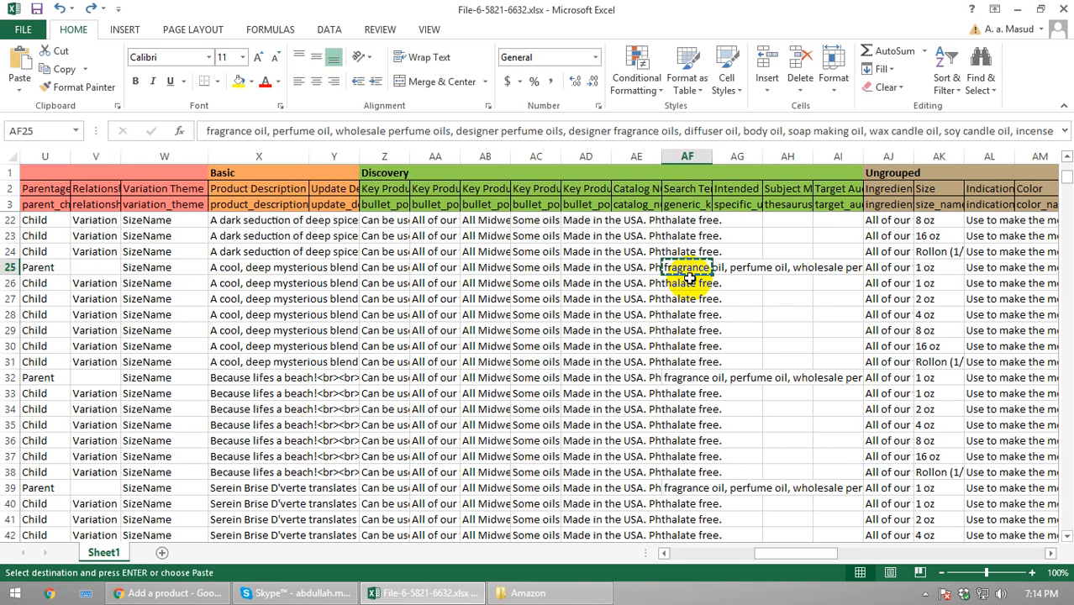
# Paste the search terms copied from Excel cell AF25 into the listing's Search Terms and Platinum Keywords fields
pyautogui.hotkey('alt', 'Tab')
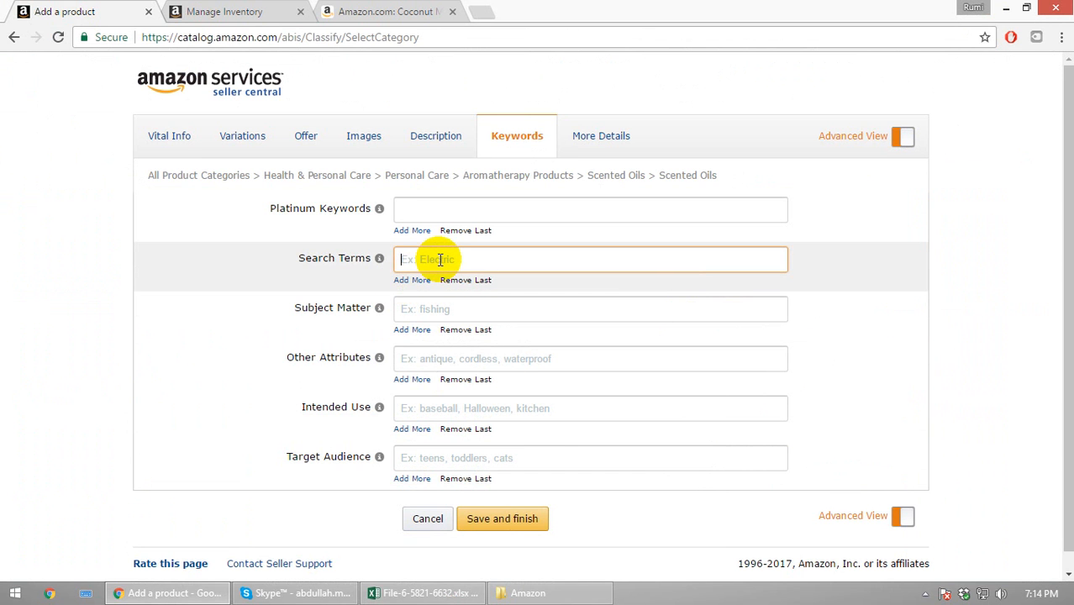
pyautogui.hotkey('ctrl', 'v')
pyautogui.click(486, 212)
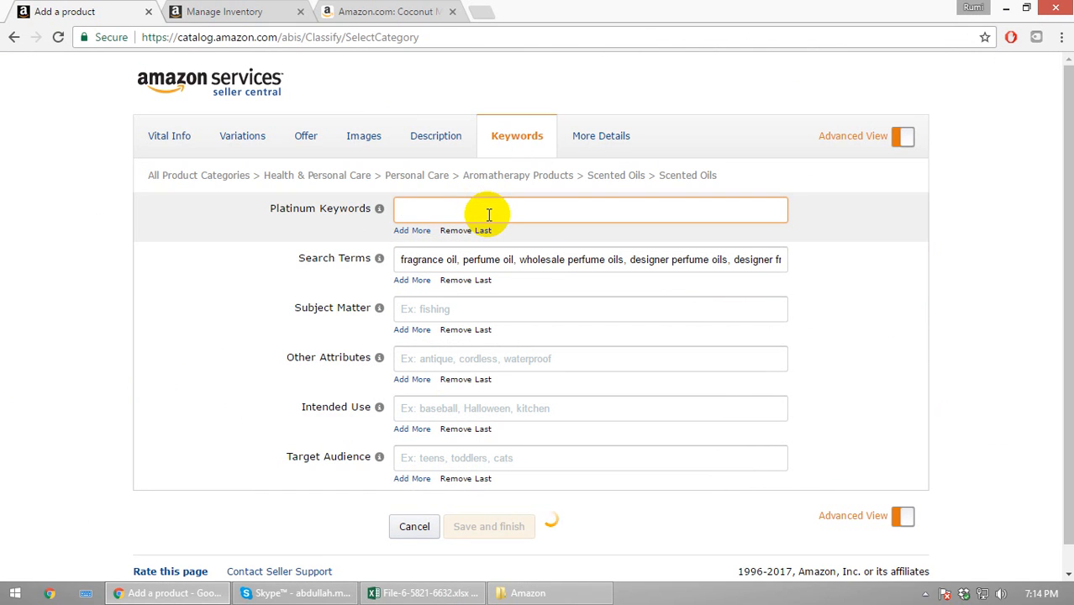
pyautogui.hotkey('ctrl', 'v')
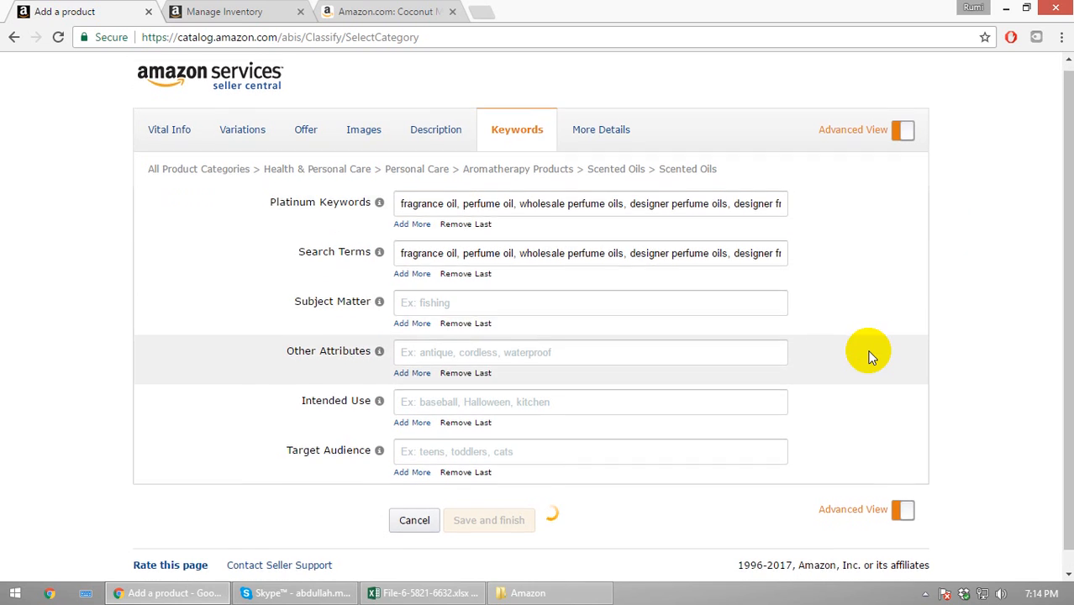
# Open the listing's additional details and set the item dimensions to length 2, height 6 and width 3
pyautogui.click(587, 136)
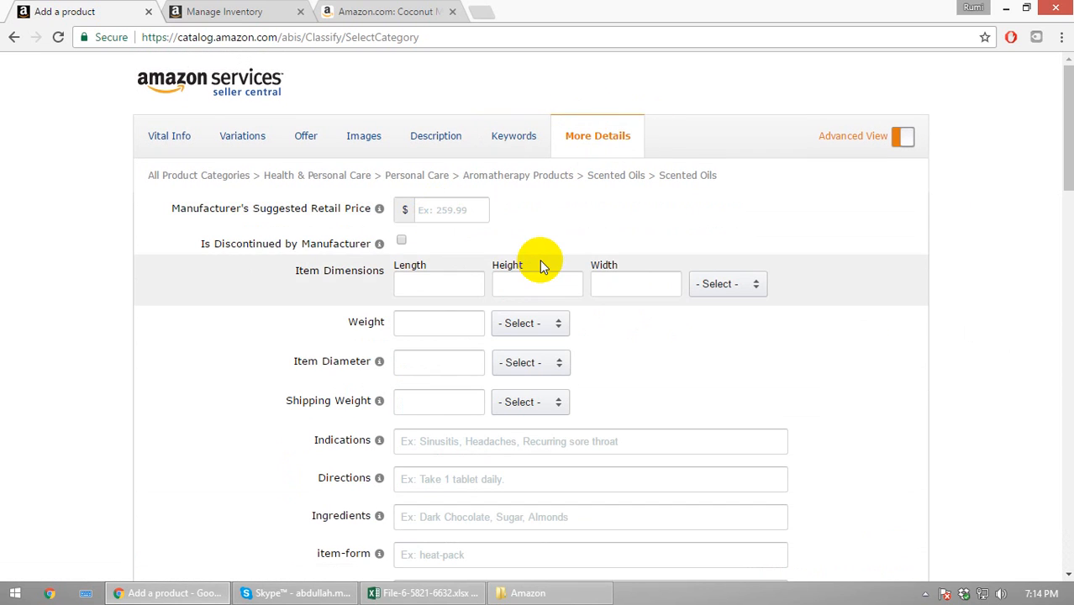
pyautogui.click(449, 283)
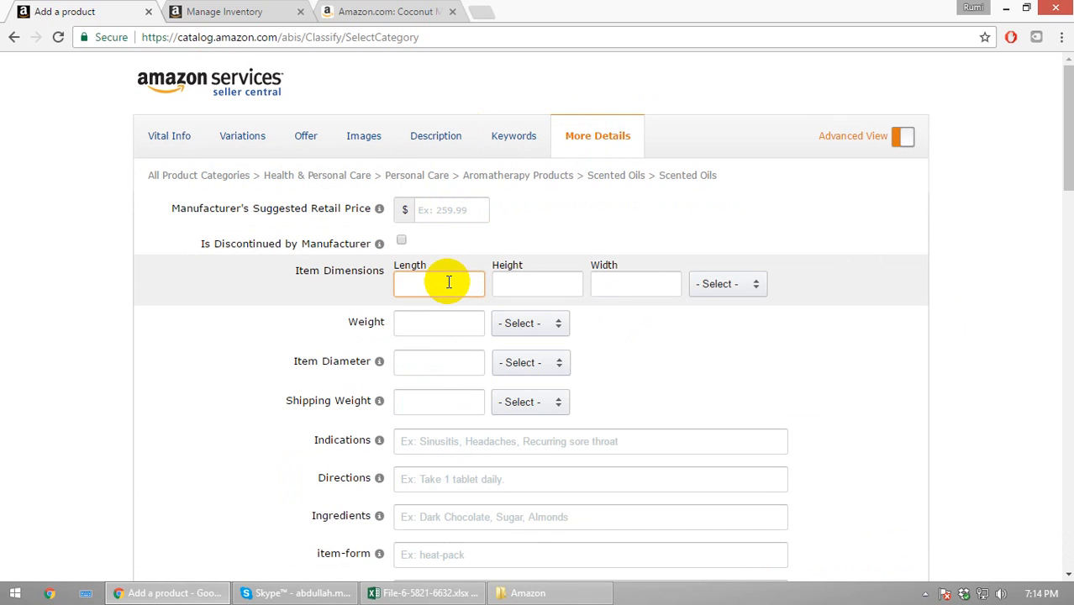
pyautogui.write('2')
pyautogui.write('6')
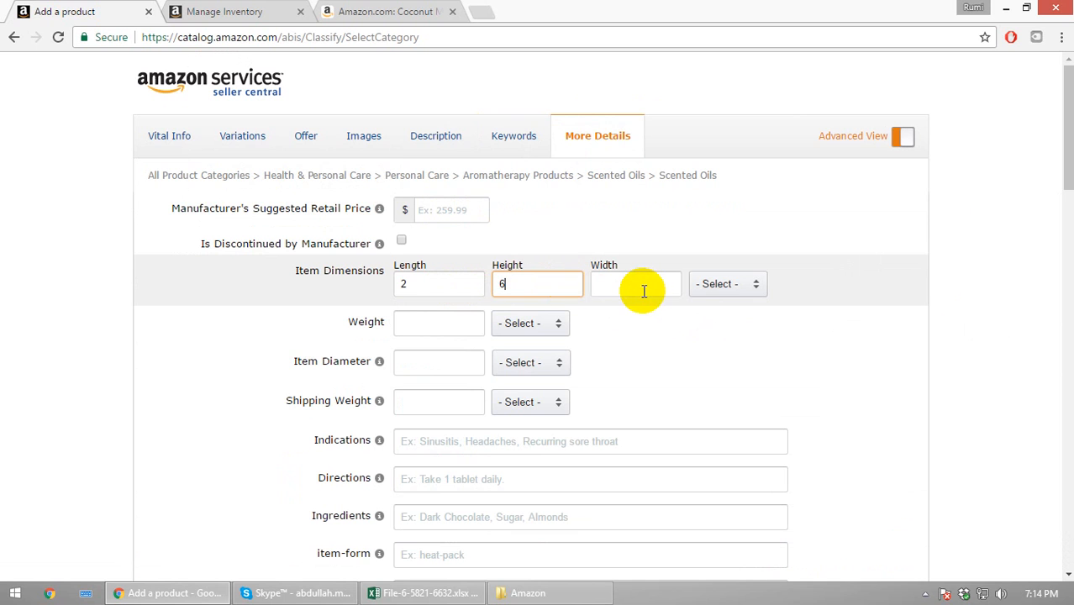
pyautogui.click(771, 341)
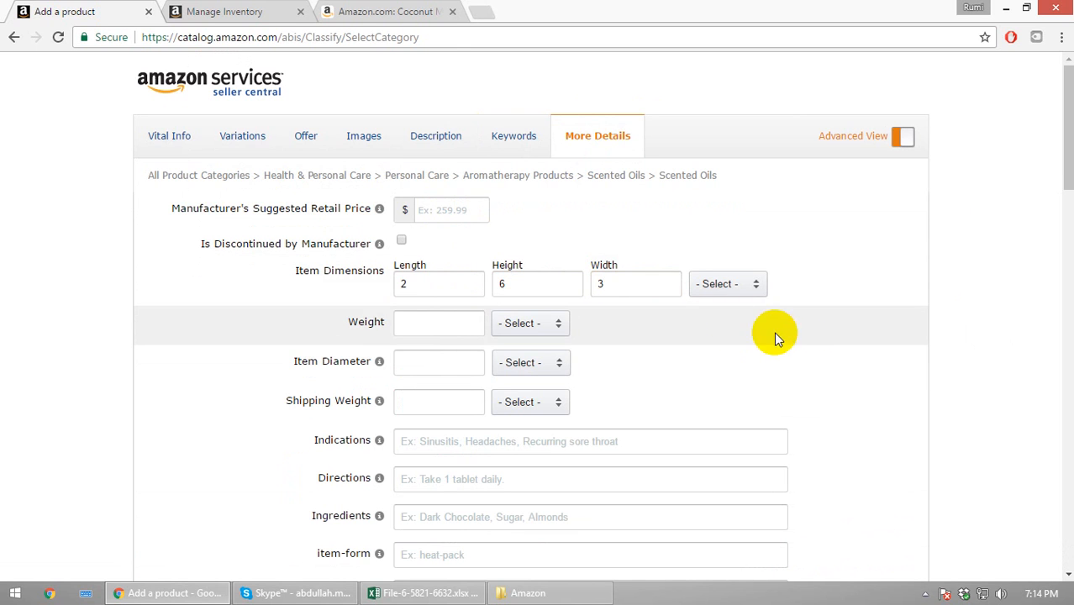
# Check the product dimensions on the Coconut Milk product page and set the listing's item dimension unit to Inches
pyautogui.click(356, 10)
pyautogui.scroll(-7, 383, 359)
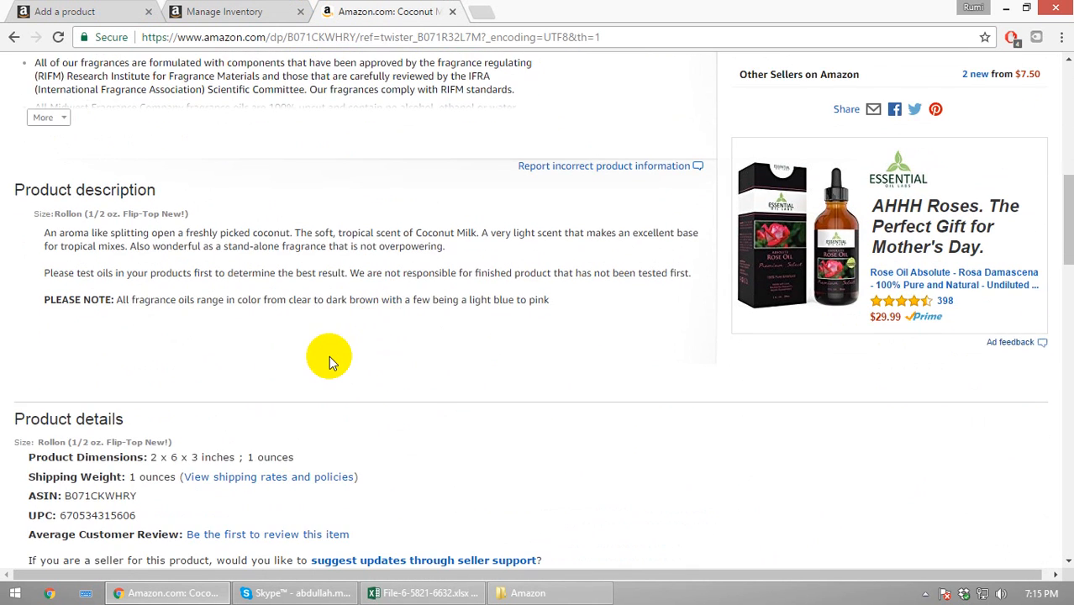
pyautogui.moveTo(149, 220); pyautogui.dragTo(246, 222)
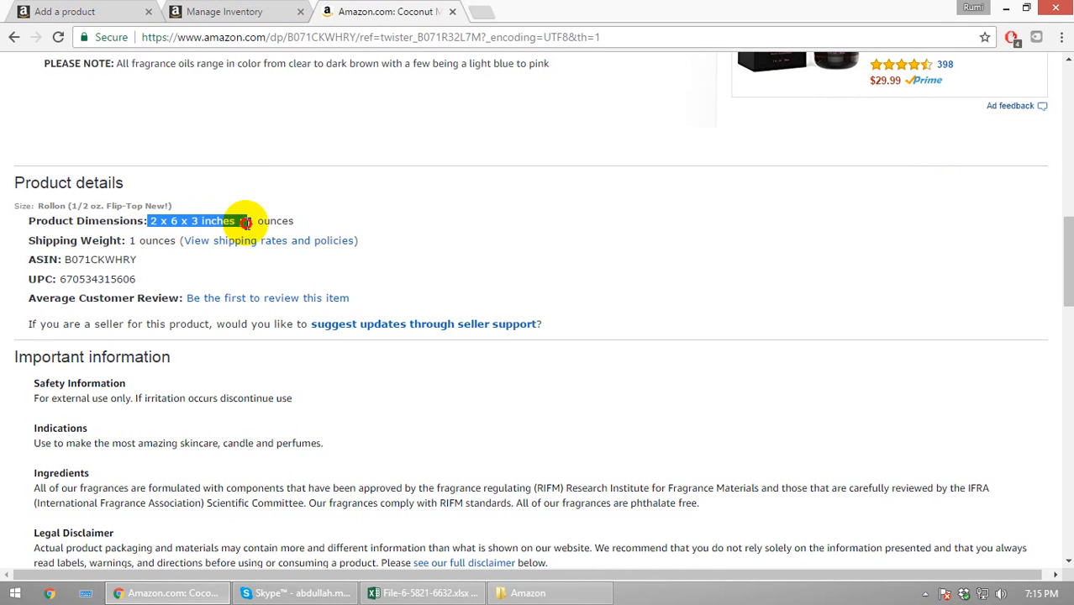
pyautogui.click(238, 10)
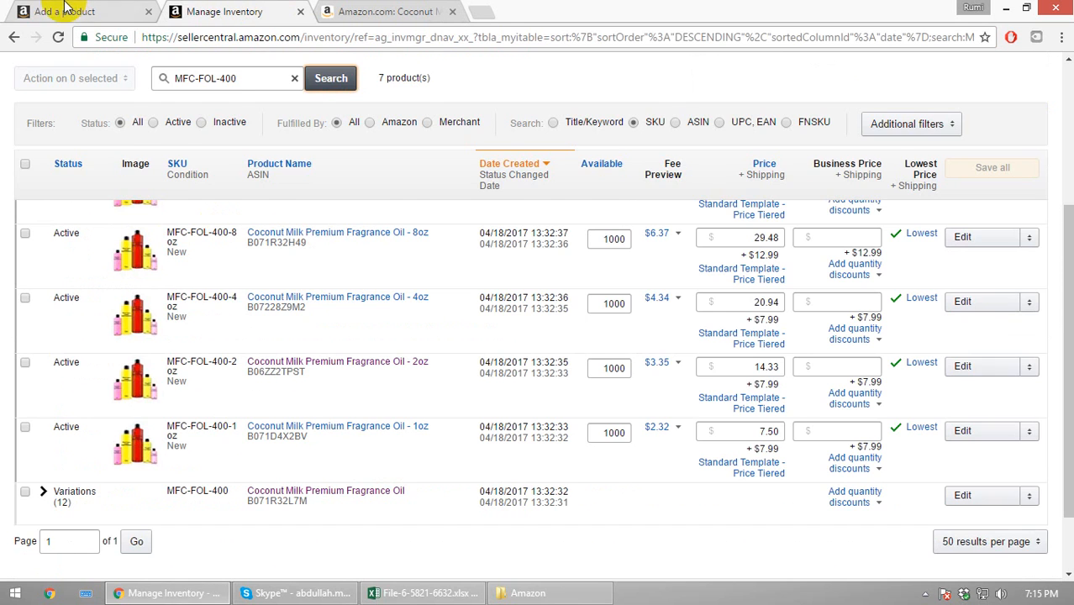
pyautogui.click(67, 11)
pyautogui.click(728, 285)
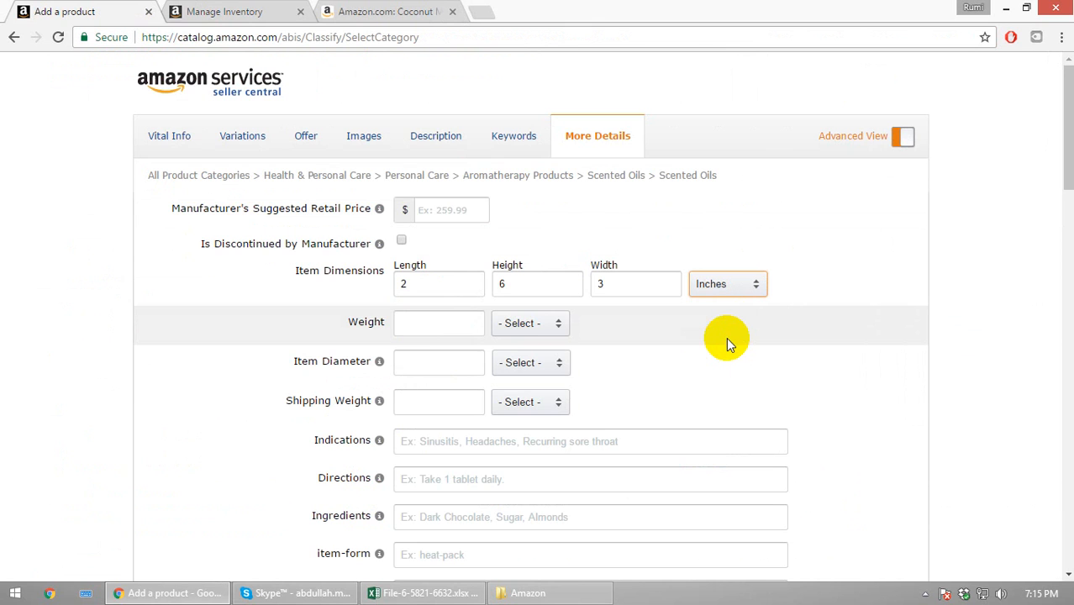
# Copy "Use to make the most amazing skincare, candle and perfumes." from the Coconut Milk product page into the listing's Indications
pyautogui.scroll(-1, 748, 361)
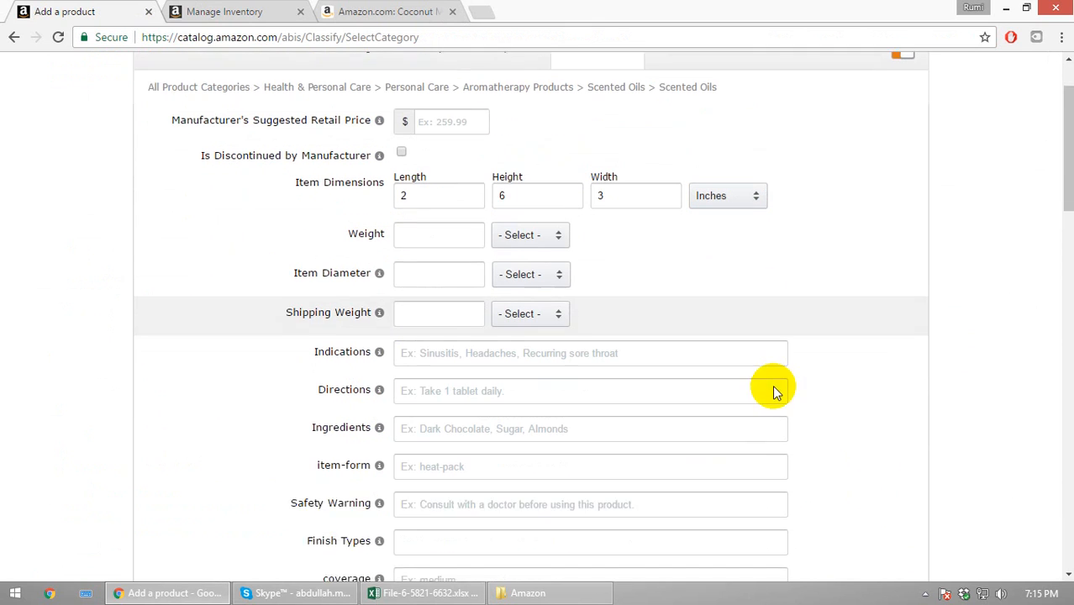
pyautogui.scroll(-1, 769, 382)
pyautogui.click(427, 284)
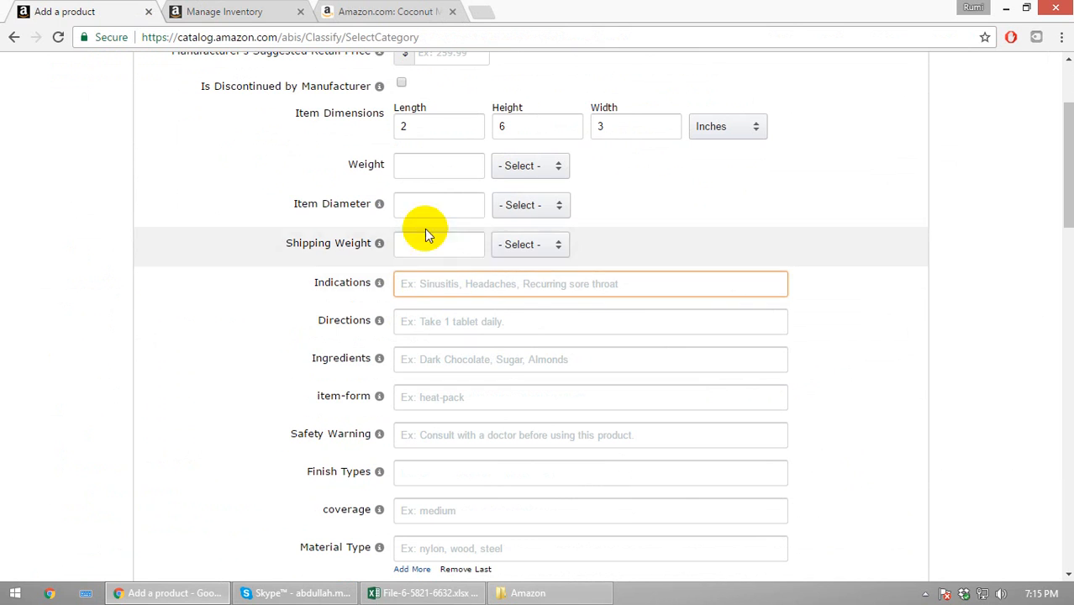
pyautogui.click(388, 12)
pyautogui.scroll(-3, 149, 360)
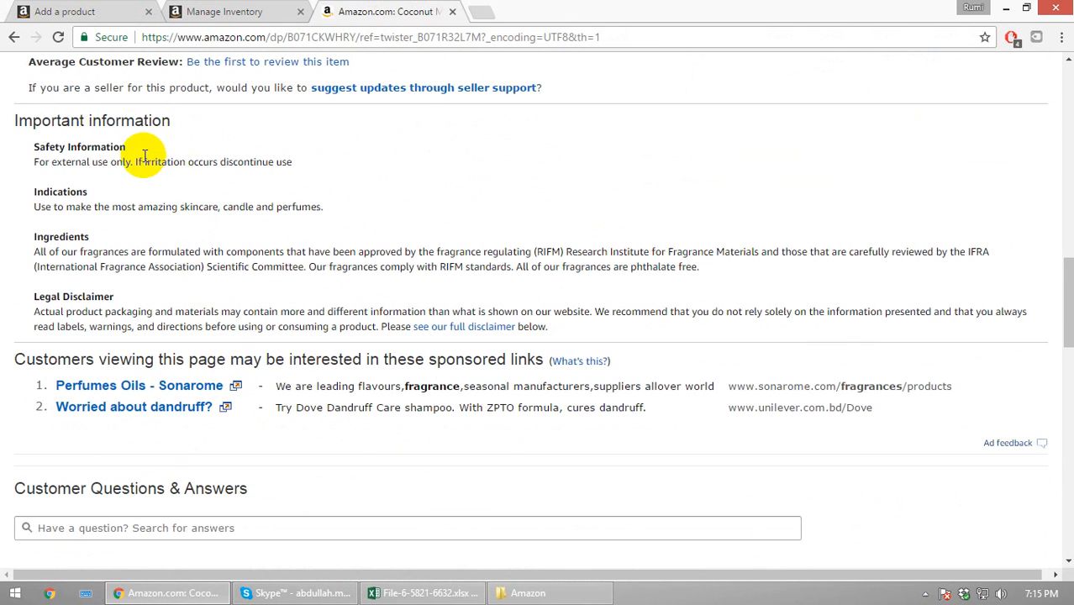
pyautogui.tripleClick(122, 203)
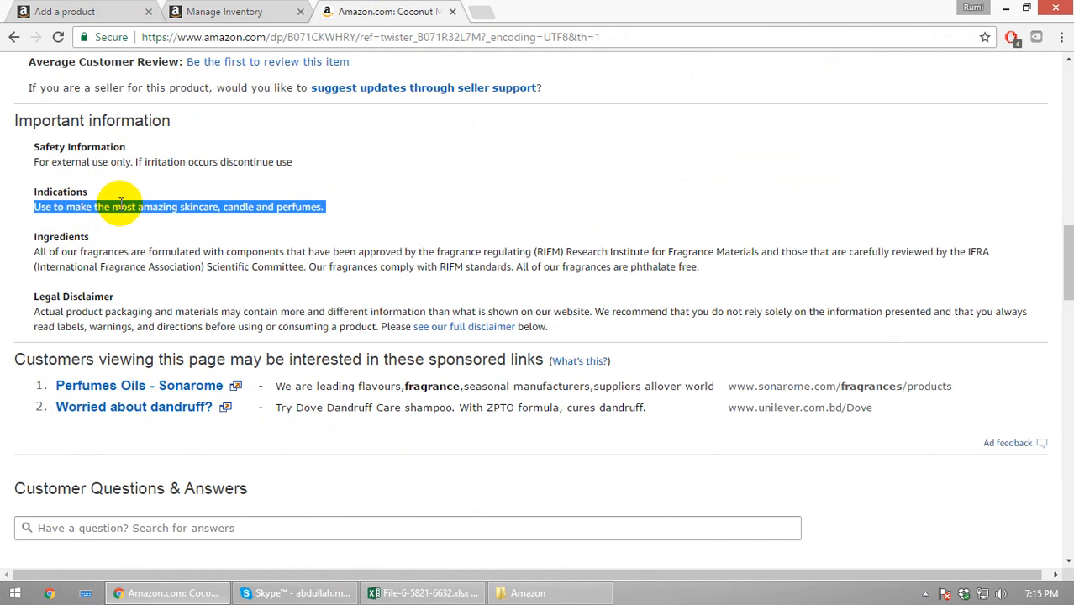
pyautogui.hotkey('alt', 'Tab')
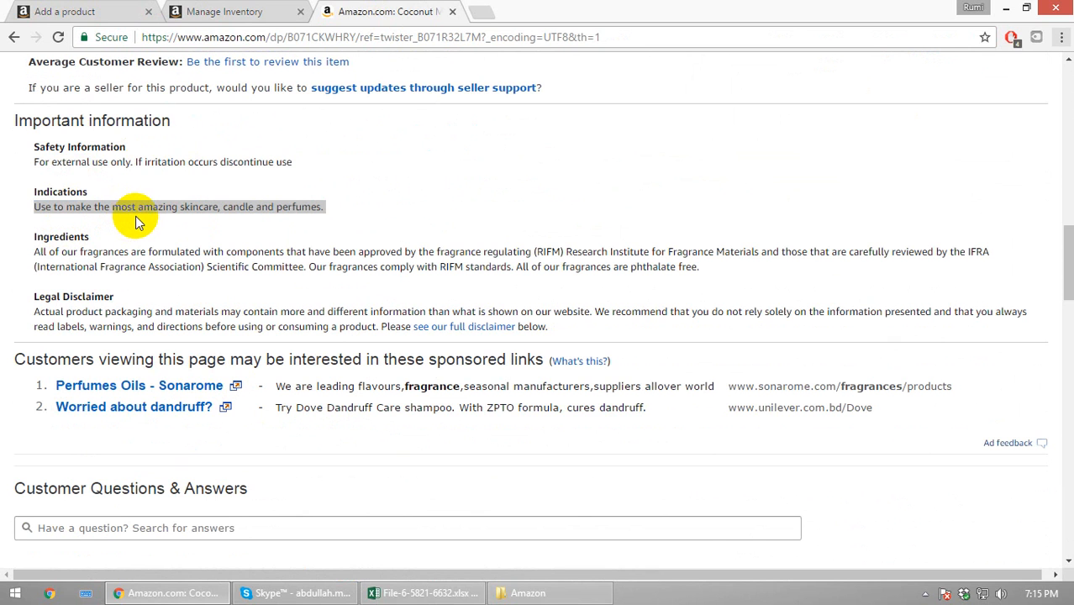
pyautogui.hotkey('alt', 'Tab')
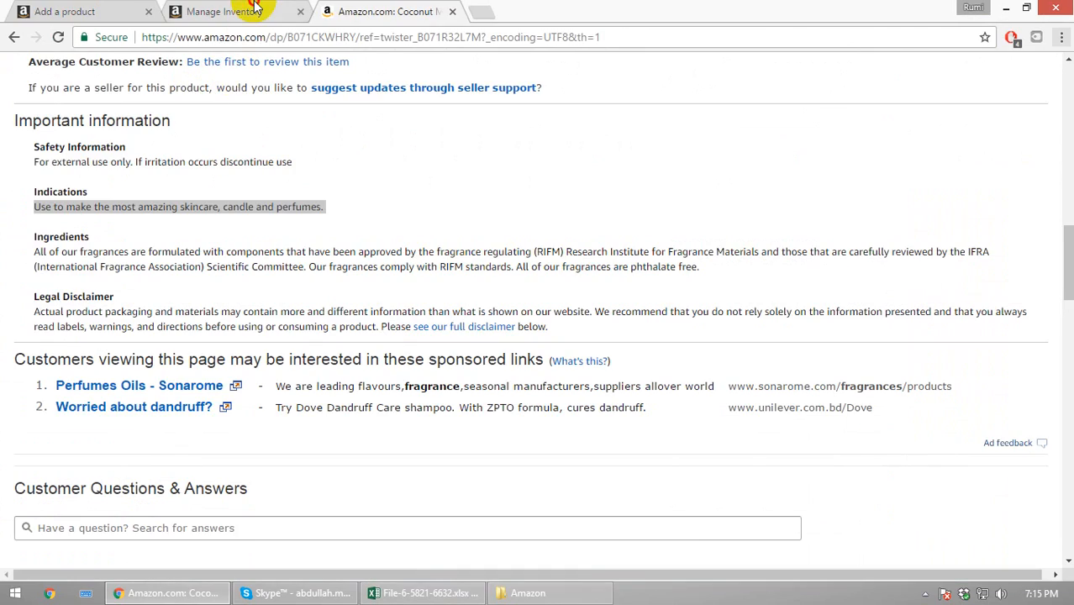
pyautogui.click(124, 10)
pyautogui.click(431, 286)
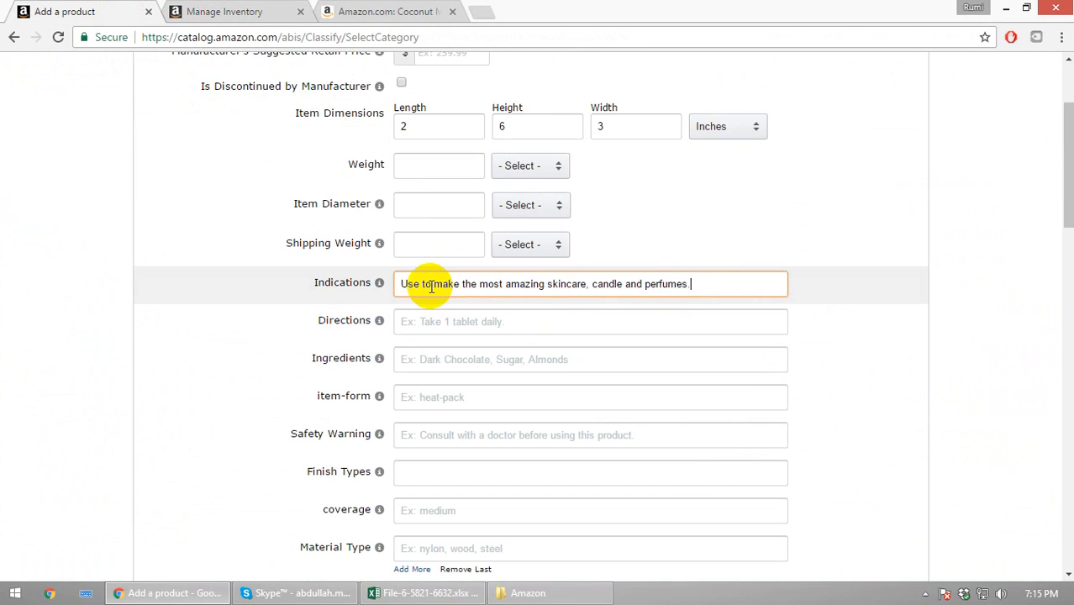
# Copy the full Ingredients paragraph from the Coconut Milk product page into the listing's Ingredients field
pyautogui.click(414, 12)
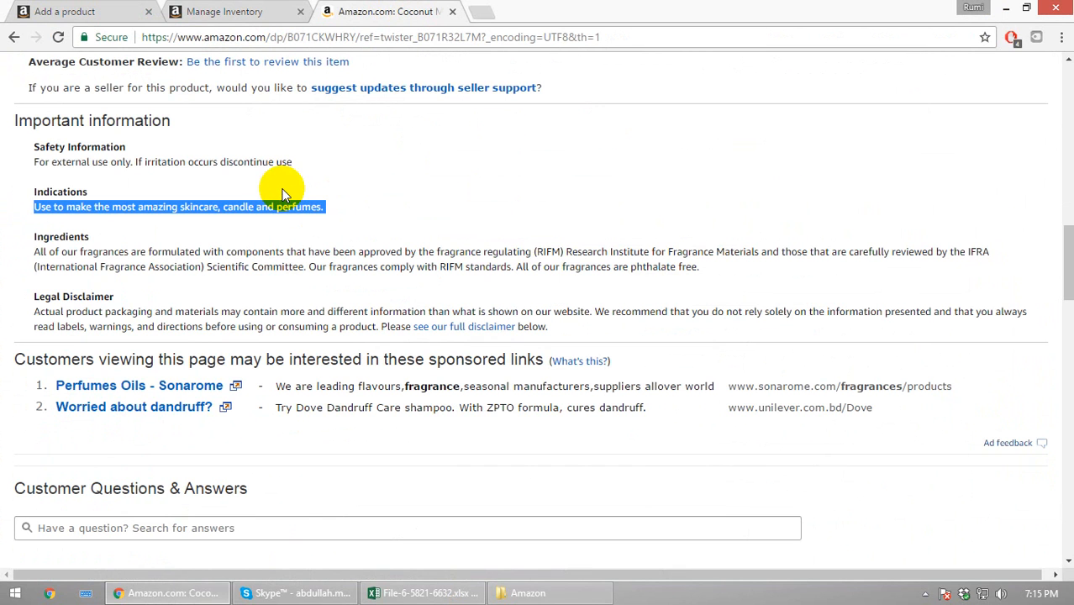
pyautogui.tripleClick(217, 251)
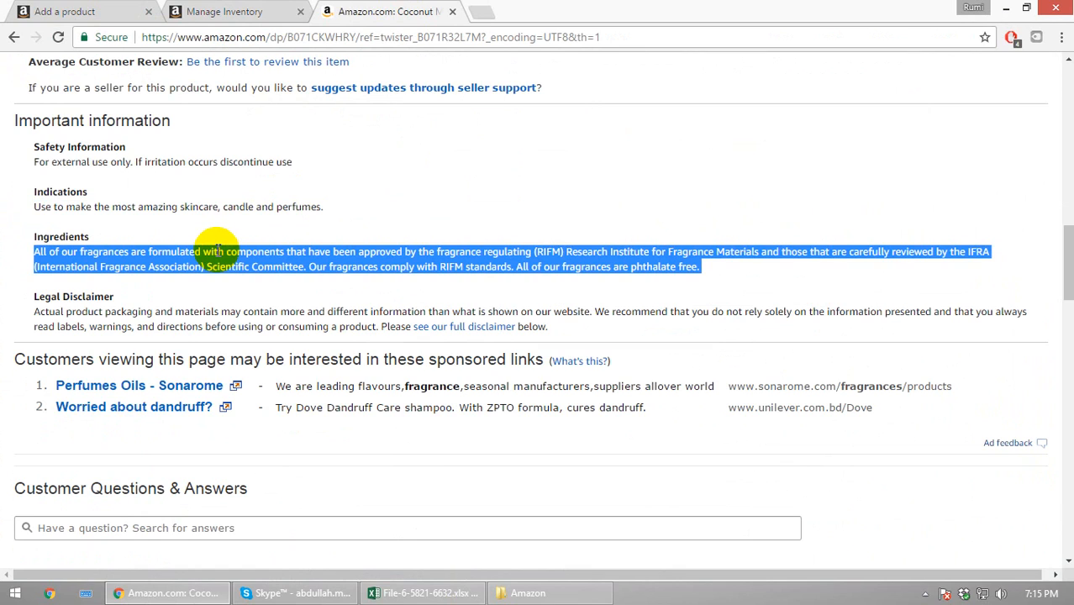
pyautogui.hotkey('alt', 'Tab')
pyautogui.hotkey('alt', 'Tab')
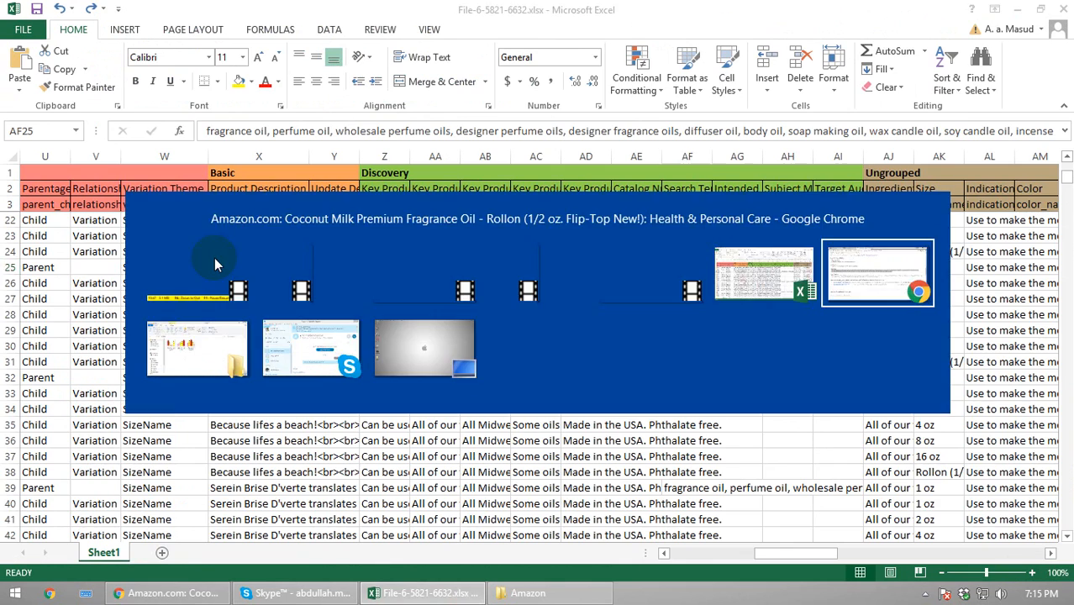
pyautogui.click(110, 8)
pyautogui.click(456, 316)
pyautogui.click(404, 359)
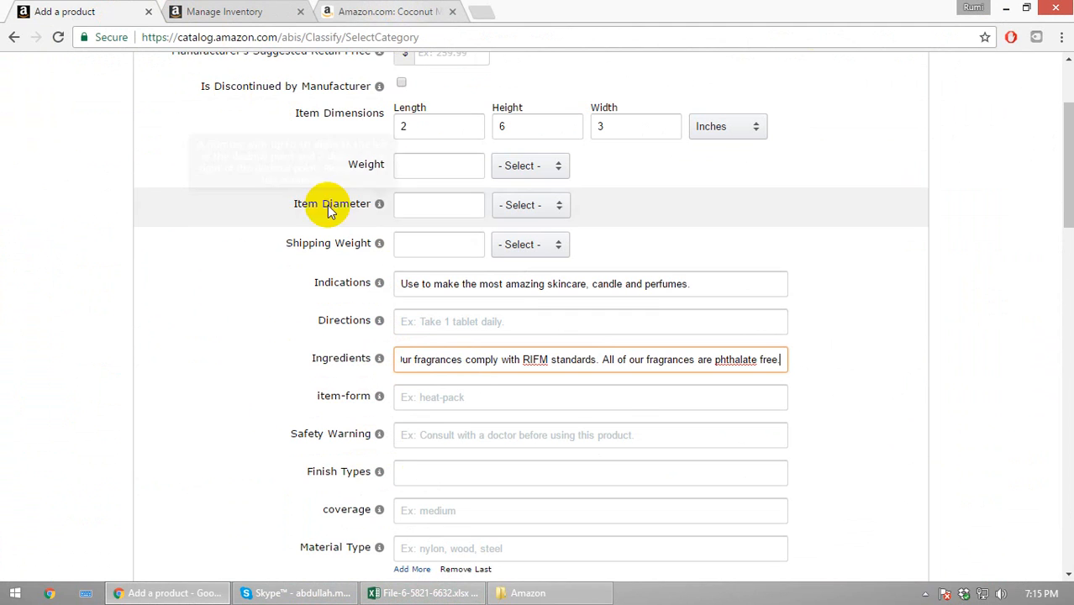
# Copy "For external use only. If irritation occurs discontinue use" from the Coconut Milk page's safety information into the listing's Safety Warning
pyautogui.click(353, 9)
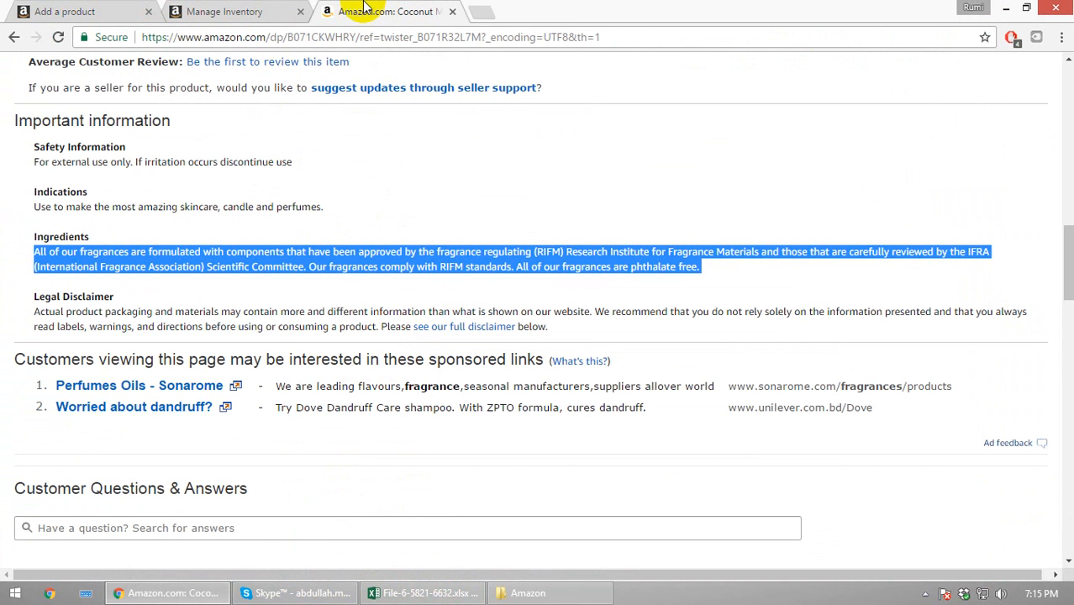
pyautogui.click(239, 163)
pyautogui.tripleClick(239, 163)
pyautogui.click(238, 163)
pyautogui.tripleClick(237, 165)
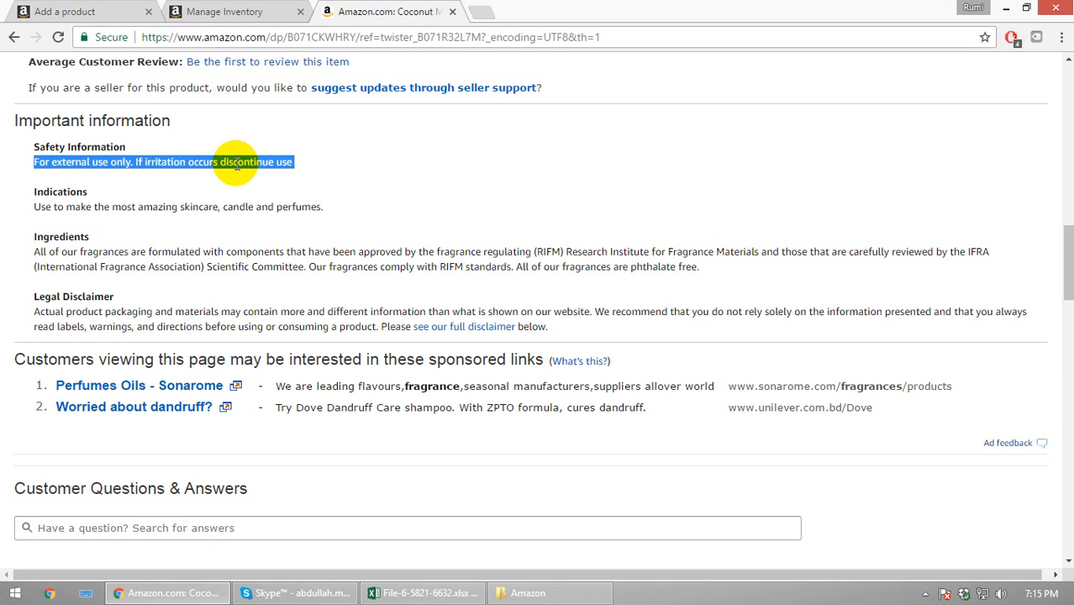
pyautogui.click(37, 5)
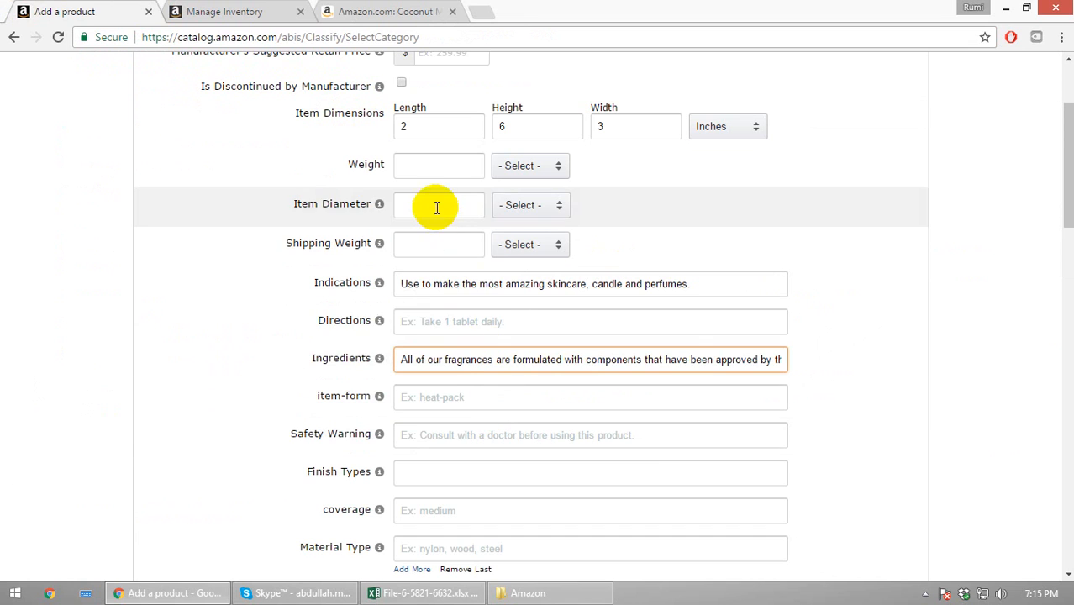
pyautogui.scroll(-3, 479, 404)
pyautogui.click(464, 277)
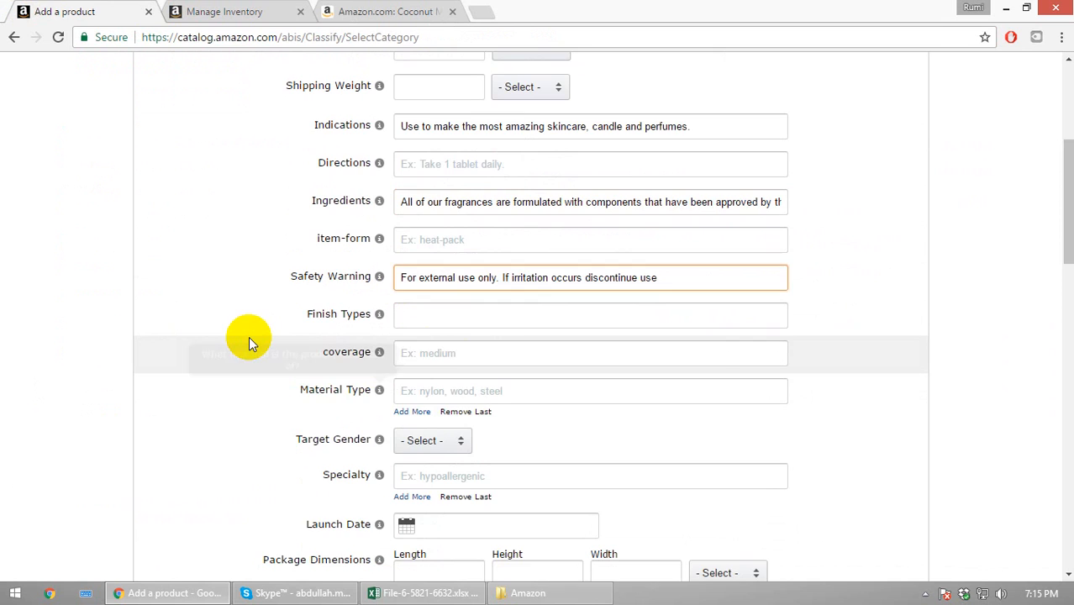
pyautogui.click(249, 341)
# Review the remaining additional detail fields of the listing, from Material Type through Consumer Notice, for any that need filling in
pyautogui.scroll(-3, 249, 341)
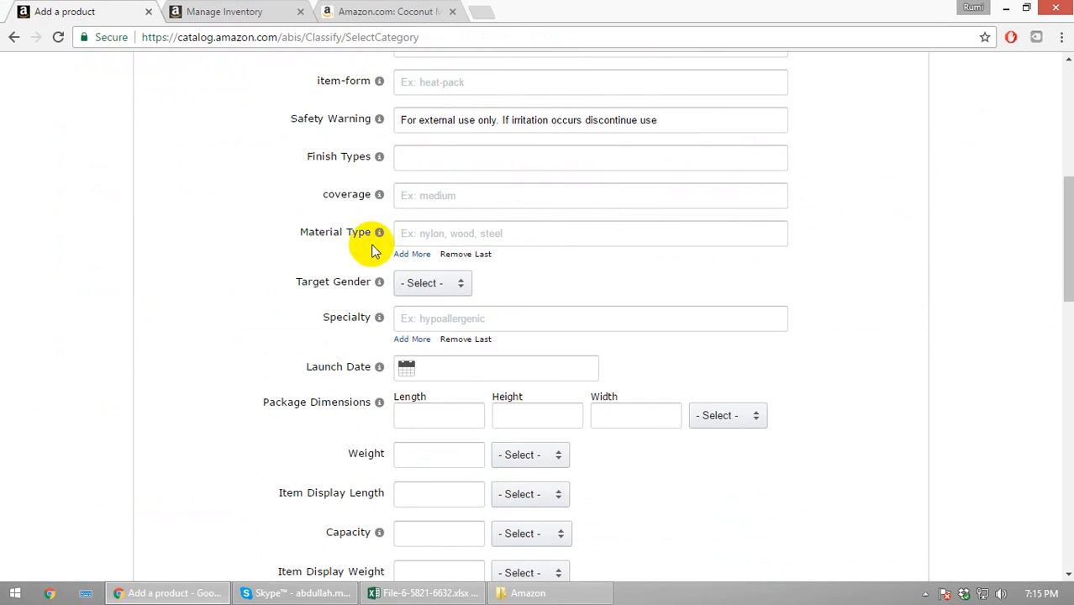
pyautogui.scroll(-3, 403, 326)
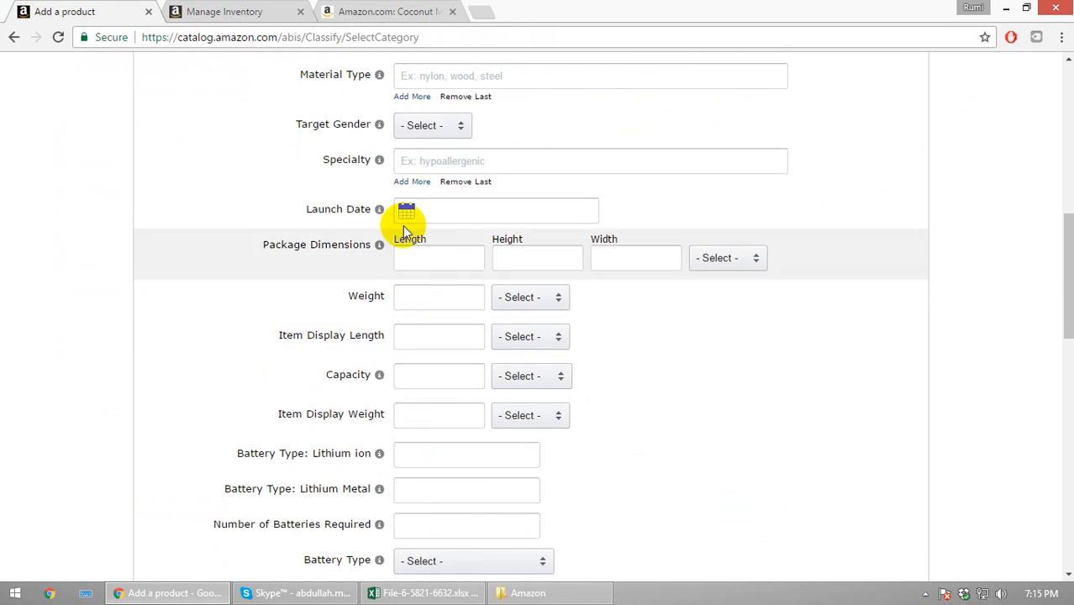
pyautogui.scroll(-3, 444, 321)
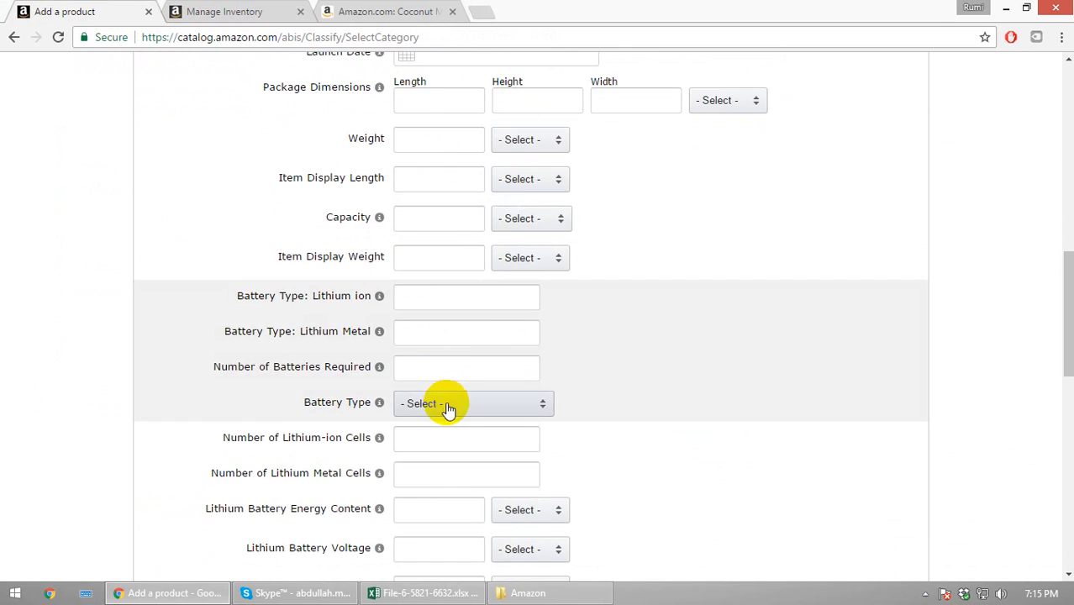
pyautogui.scroll(-3, 446, 403)
pyautogui.scroll(-3, 445, 401)
pyautogui.scroll(-5, 447, 407)
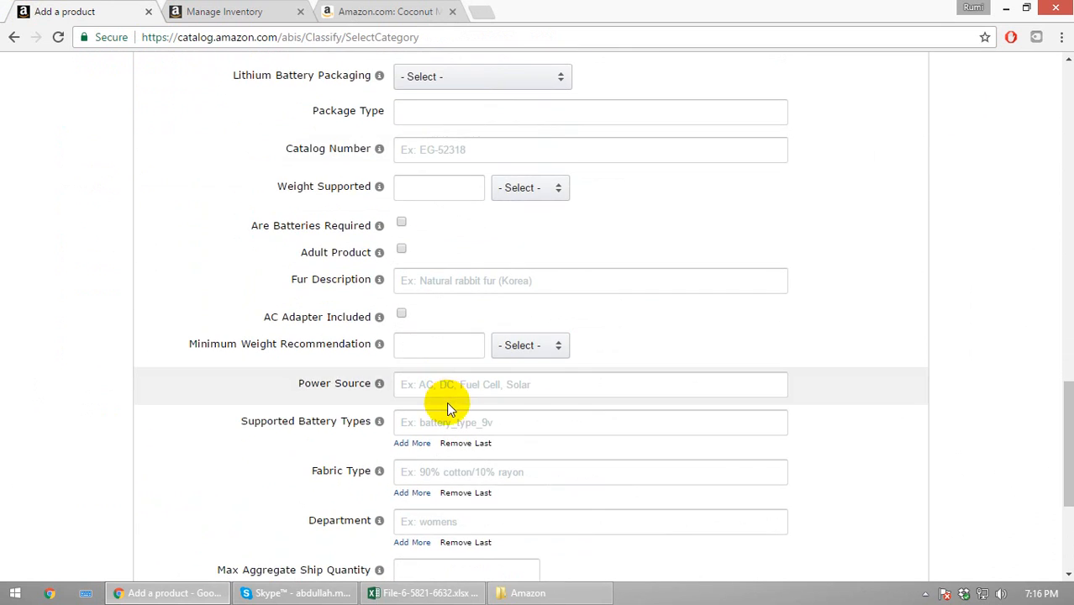
pyautogui.scroll(-4, 455, 398)
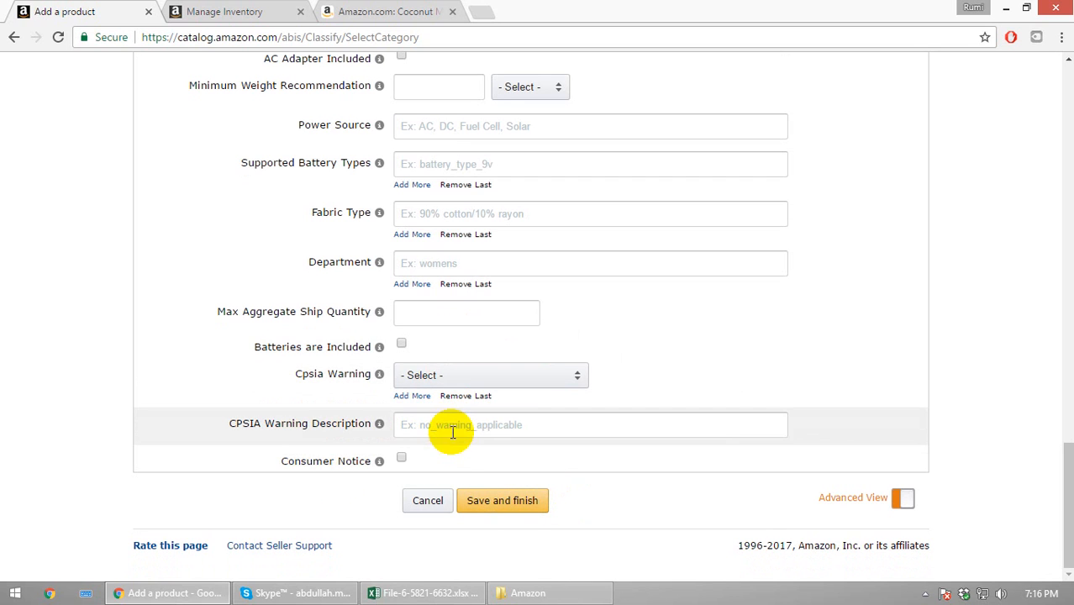
pyautogui.scroll(1, 486, 378)
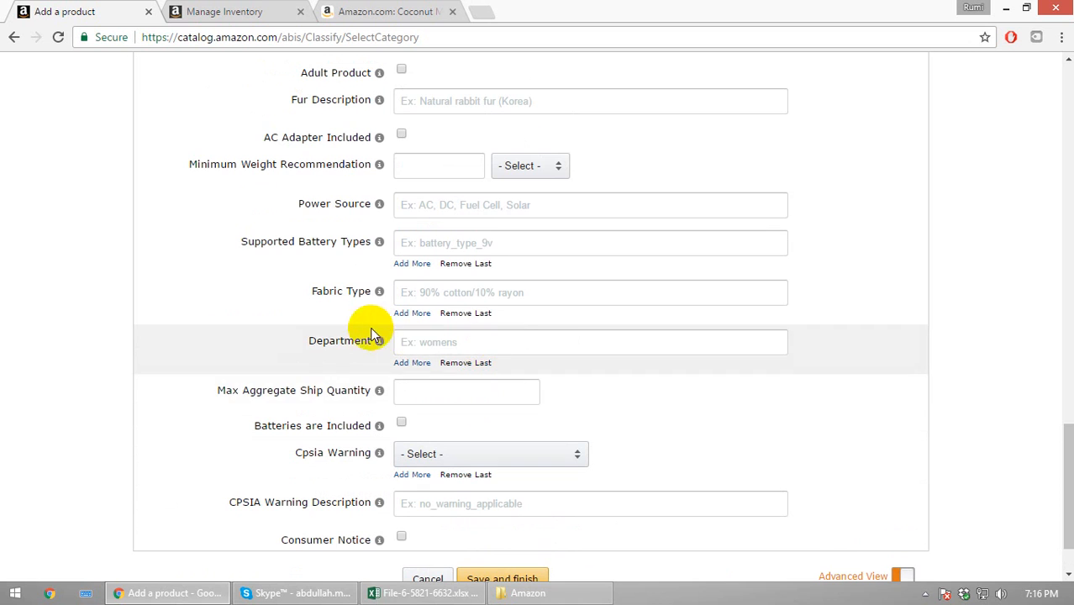
pyautogui.scroll(2, 471, 296)
pyautogui.scroll(1, 445, 287)
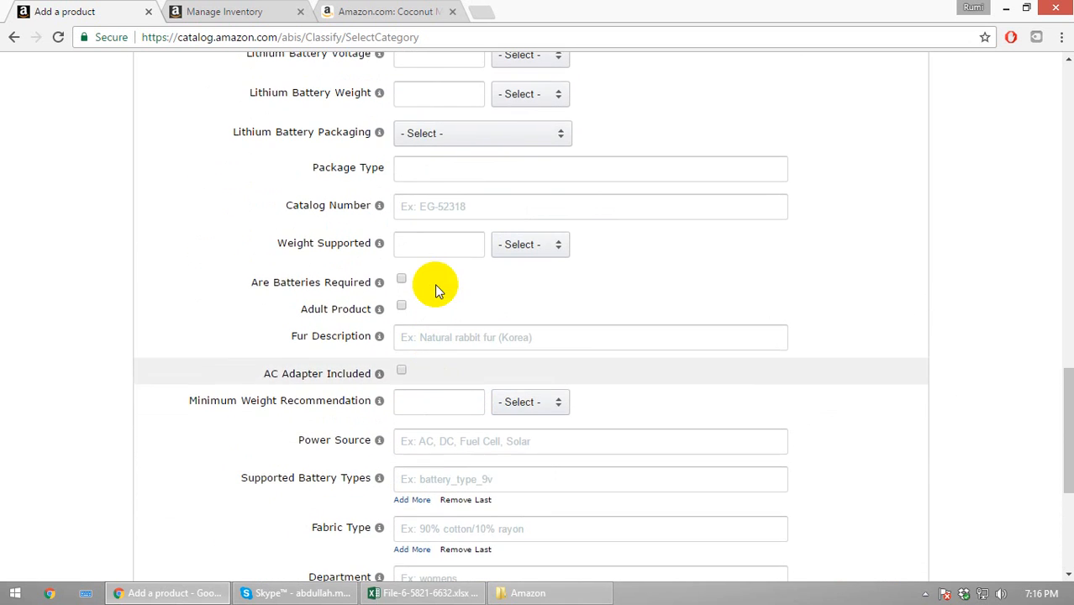
pyautogui.scroll(2, 434, 283)
pyautogui.scroll(2, 436, 284)
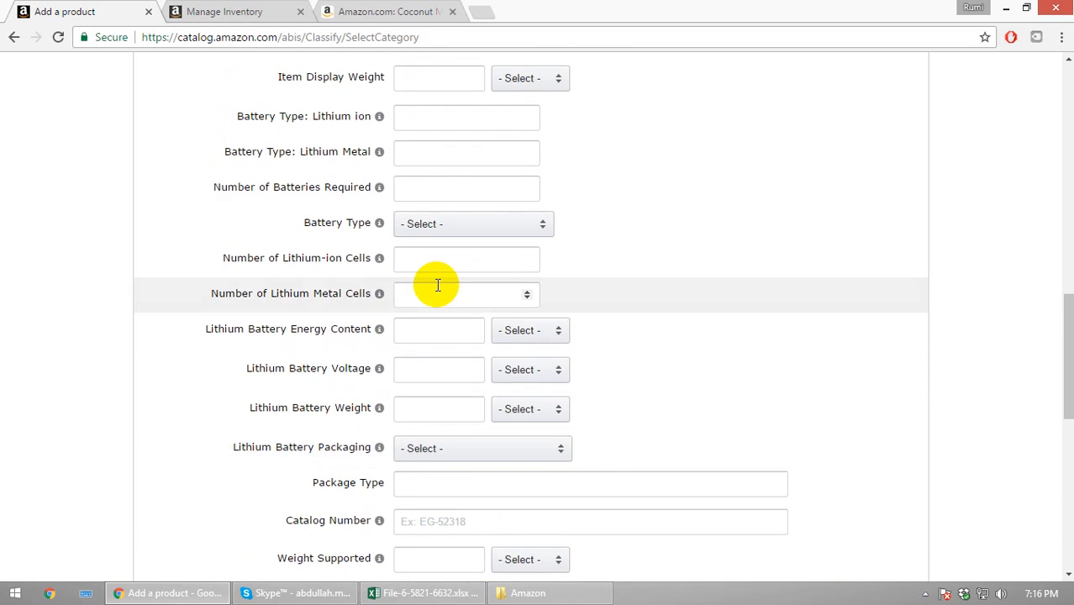
pyautogui.scroll(2, 437, 285)
pyautogui.scroll(4, 437, 285)
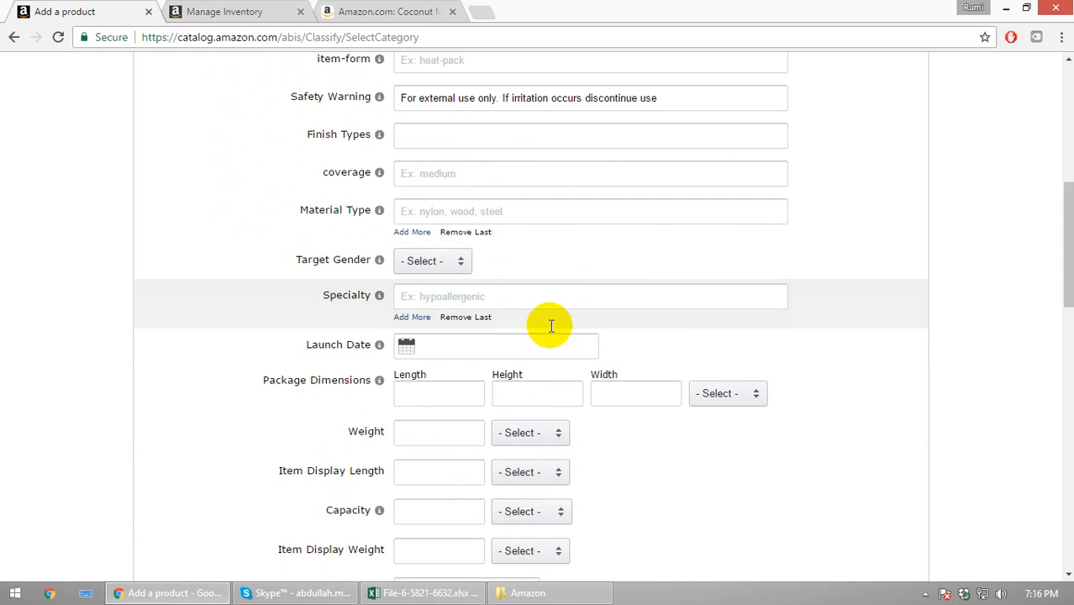
# Set the Launch Date to 05/08/2017 and check the rest of the additional detail fields down to Consumer Notice
pyautogui.click(457, 345)
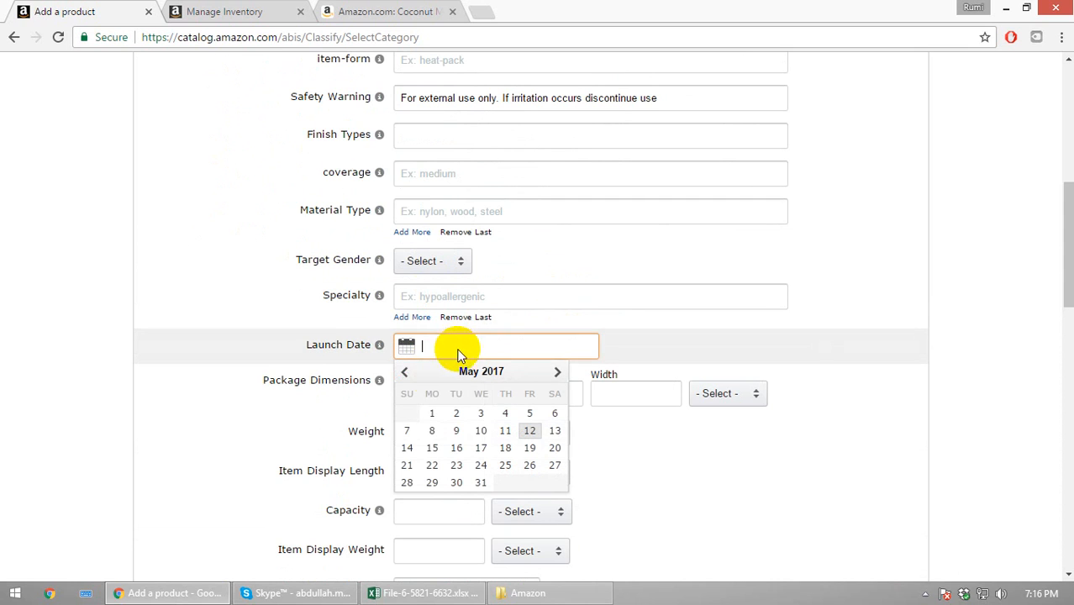
pyautogui.click(432, 431)
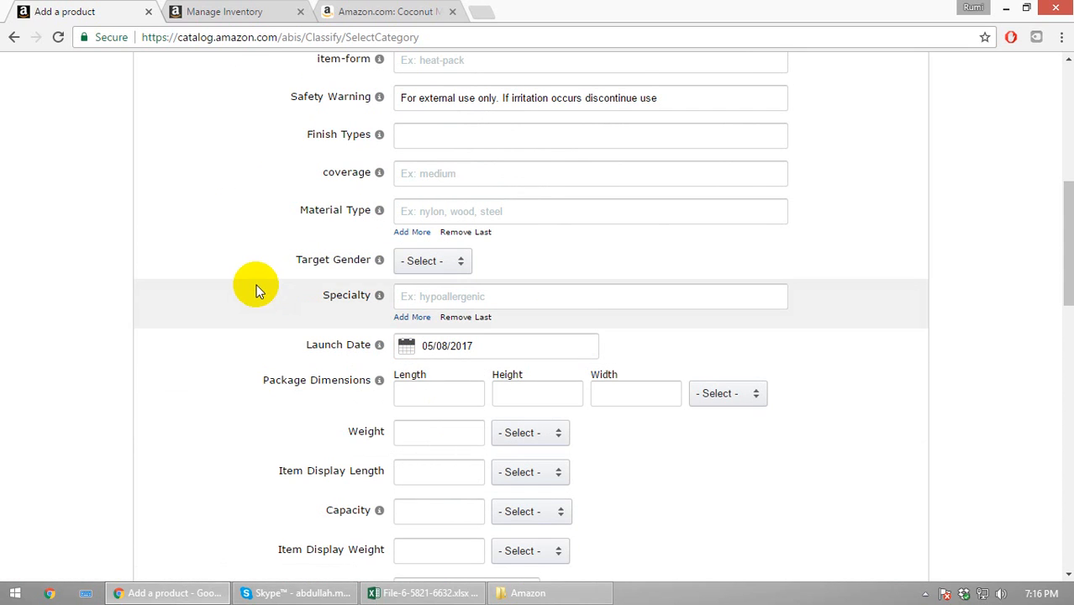
pyautogui.scroll(-1, 448, 431)
pyautogui.scroll(-4, 447, 431)
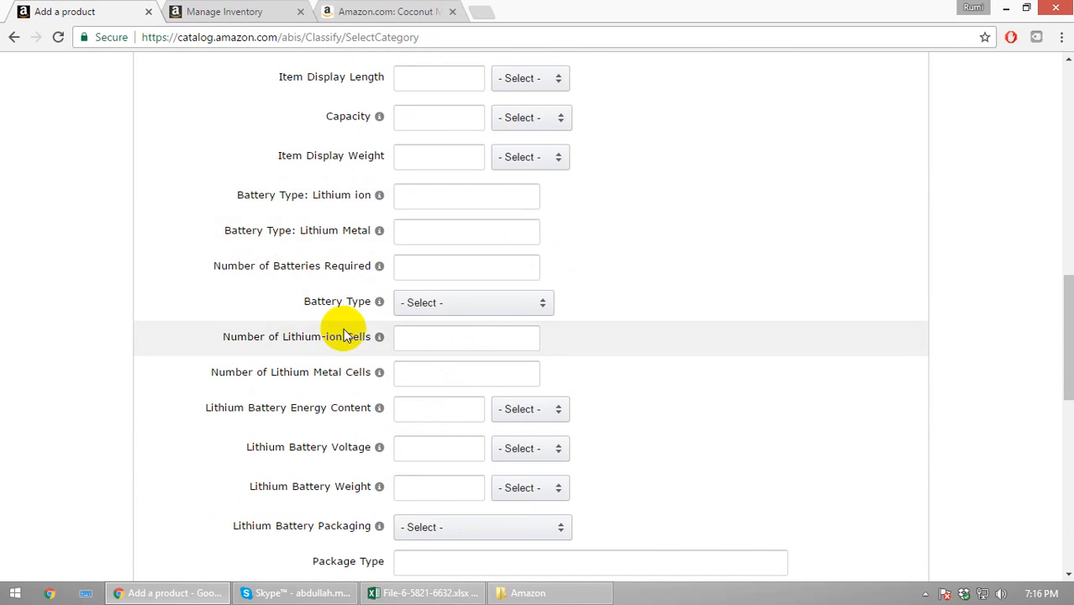
pyautogui.scroll(-5, 296, 270)
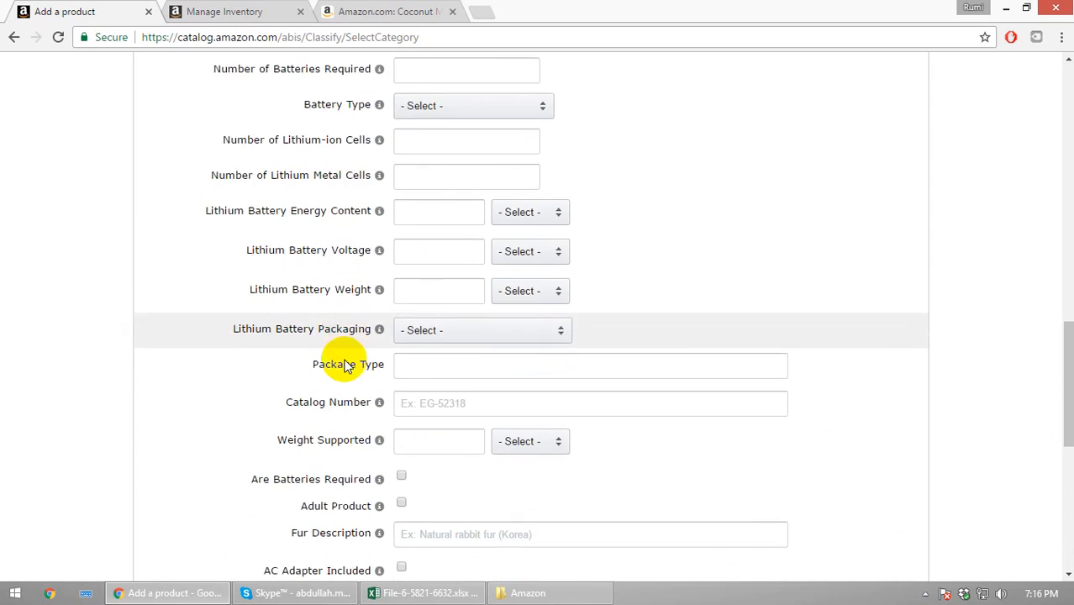
pyautogui.scroll(-4, 318, 336)
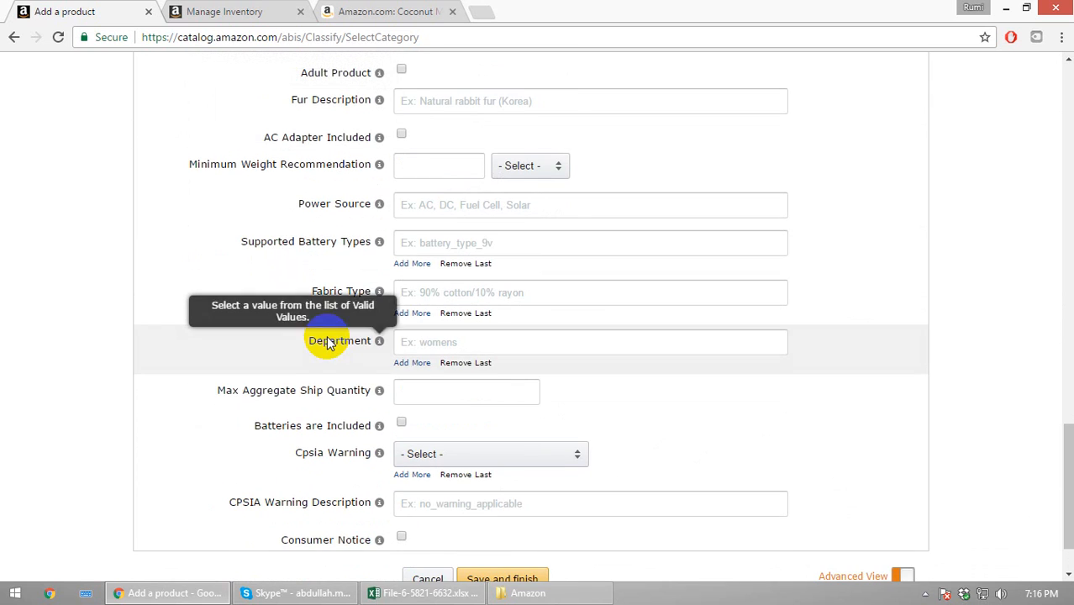
pyautogui.scroll(15, 630, 427)
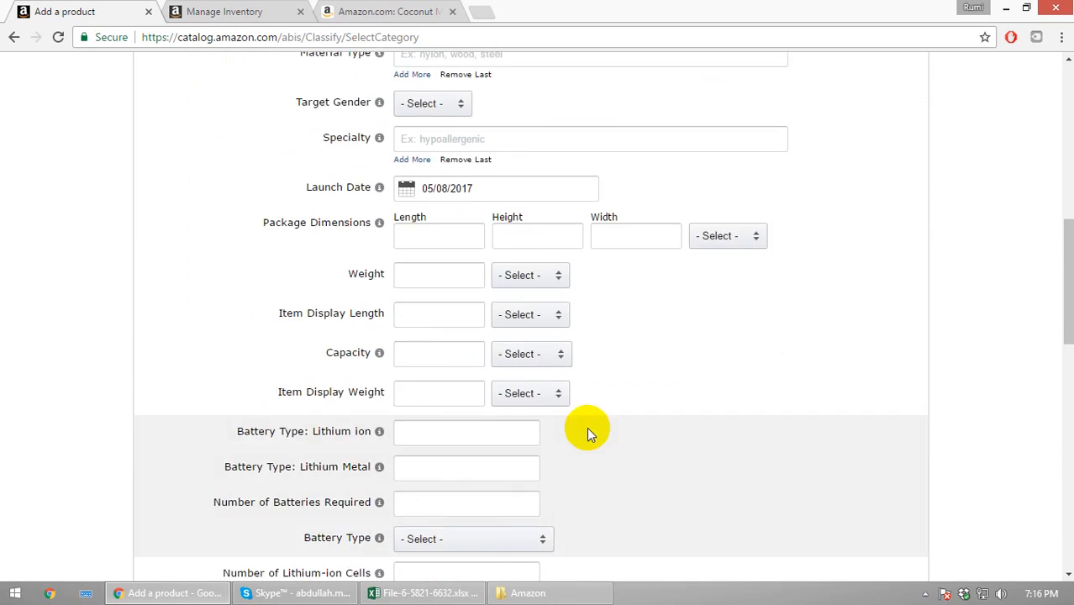
# Review the listing's keywords, description, images, offer settings and size variations before submitting it
pyautogui.click(518, 138)
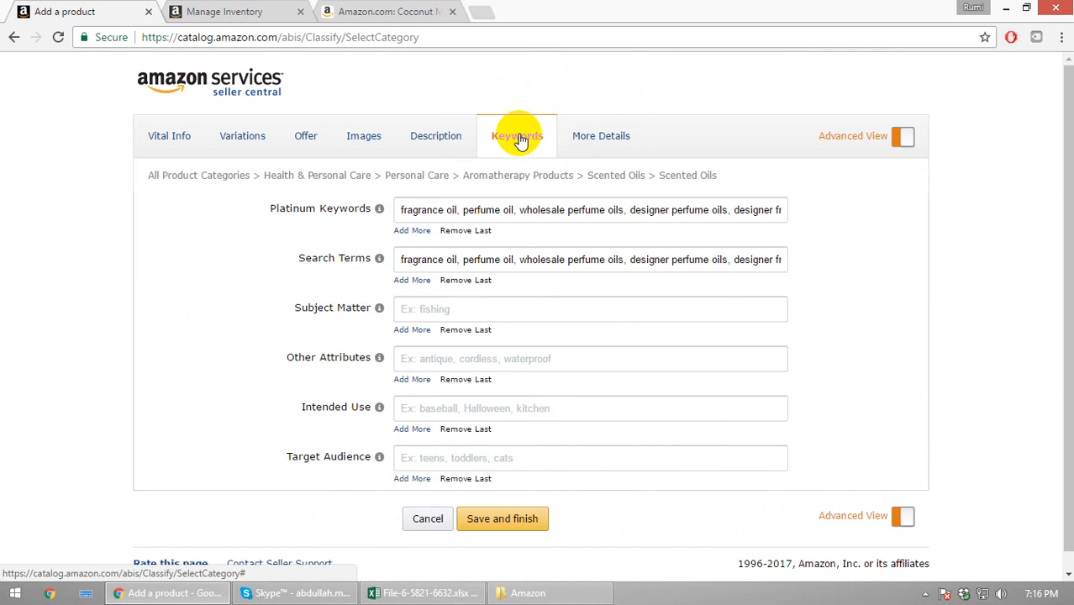
pyautogui.scroll(-1, 551, 383)
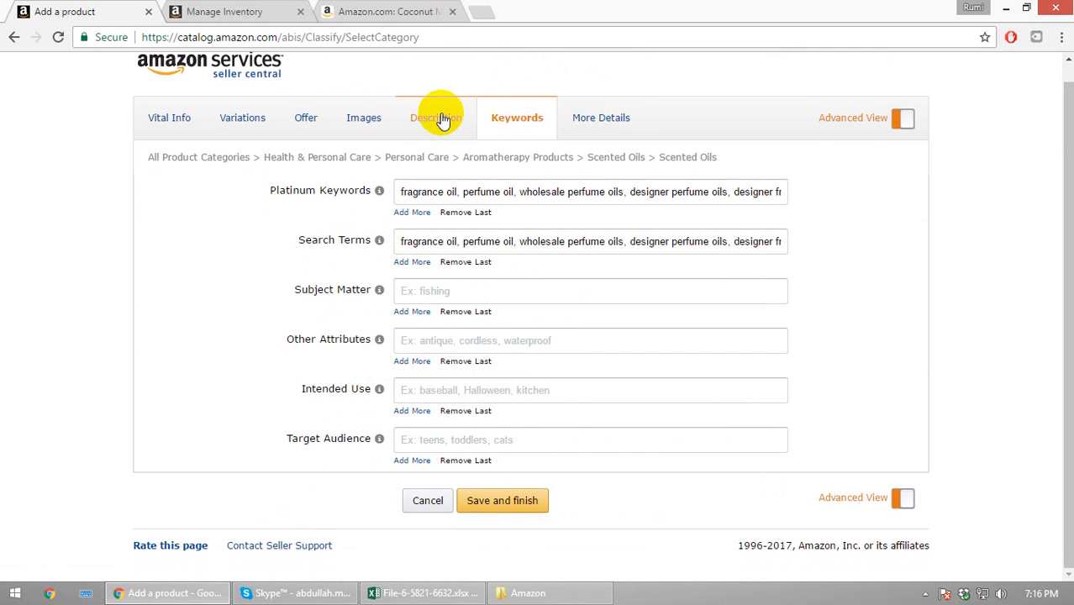
pyautogui.click(434, 128)
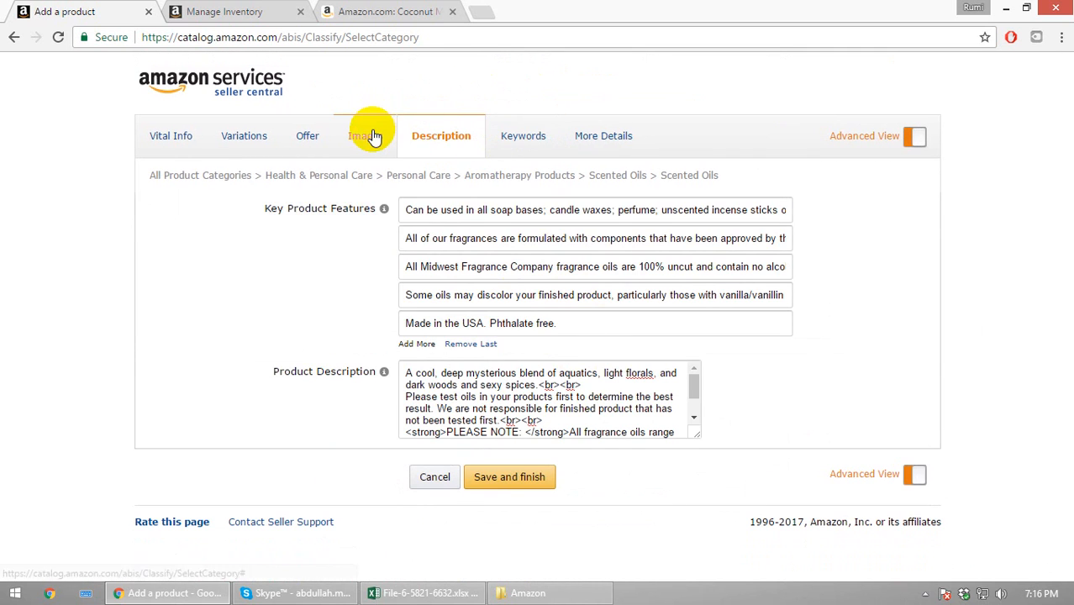
pyautogui.click(373, 135)
pyautogui.scroll(-3, 646, 410)
pyautogui.scroll(3, 474, 191)
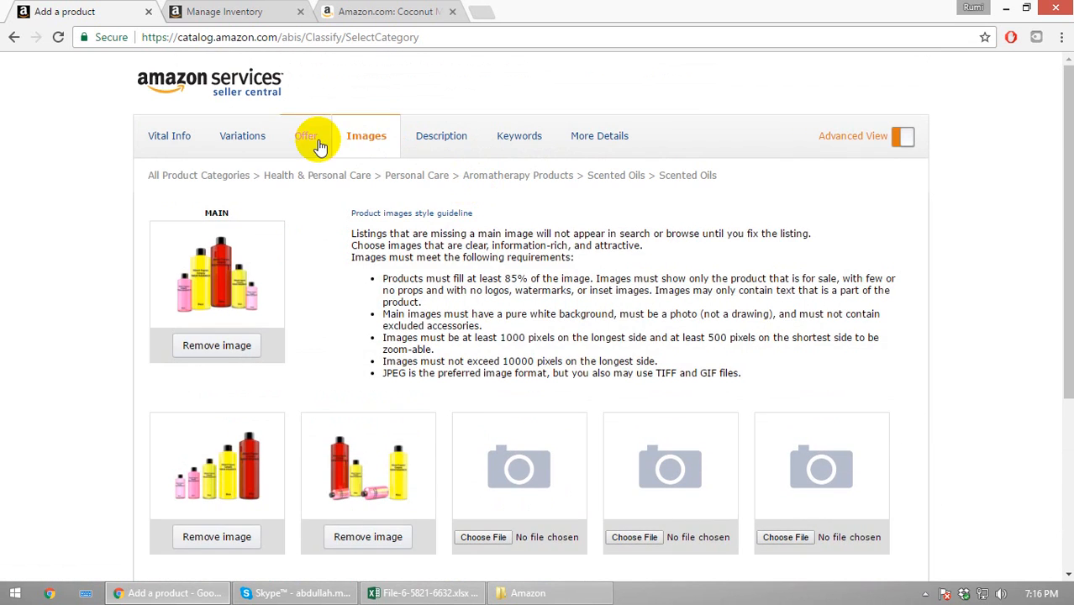
pyautogui.click(292, 138)
pyautogui.scroll(-3, 419, 331)
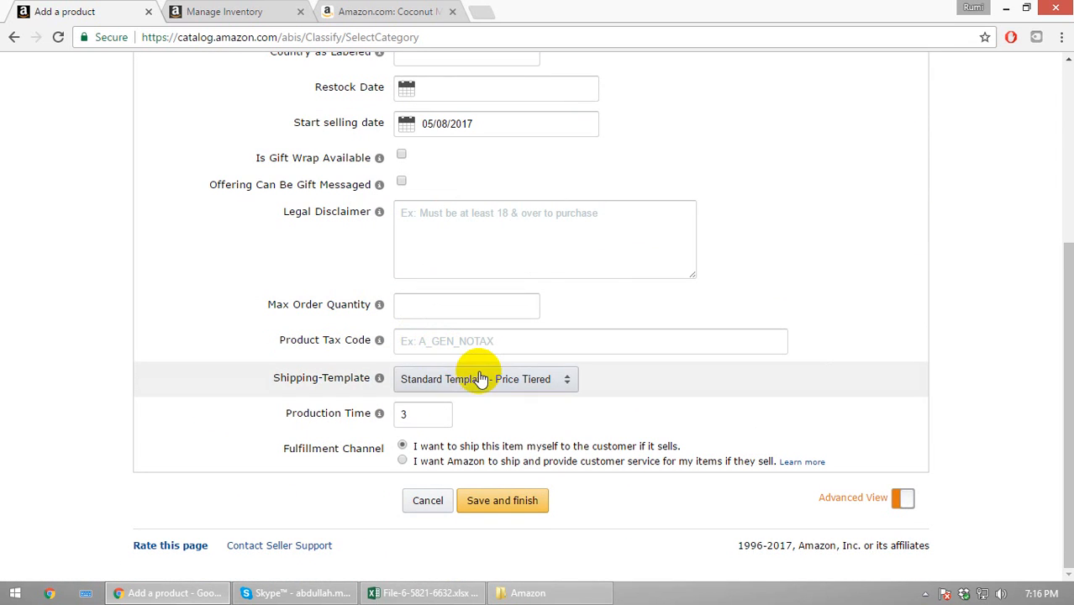
pyautogui.scroll(5, 542, 460)
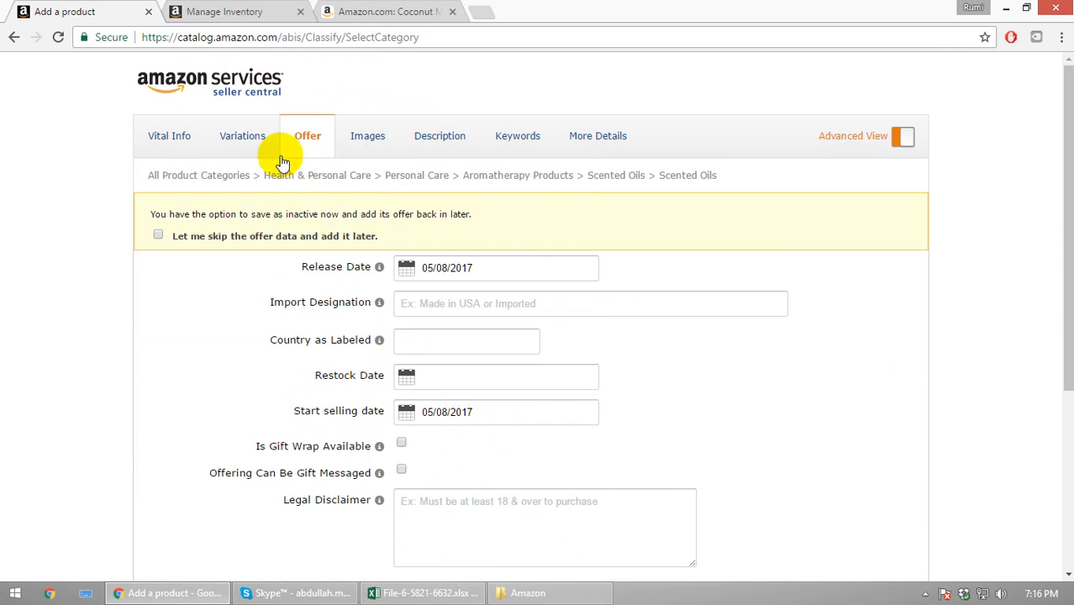
pyautogui.click(246, 137)
pyautogui.scroll(-5, 485, 426)
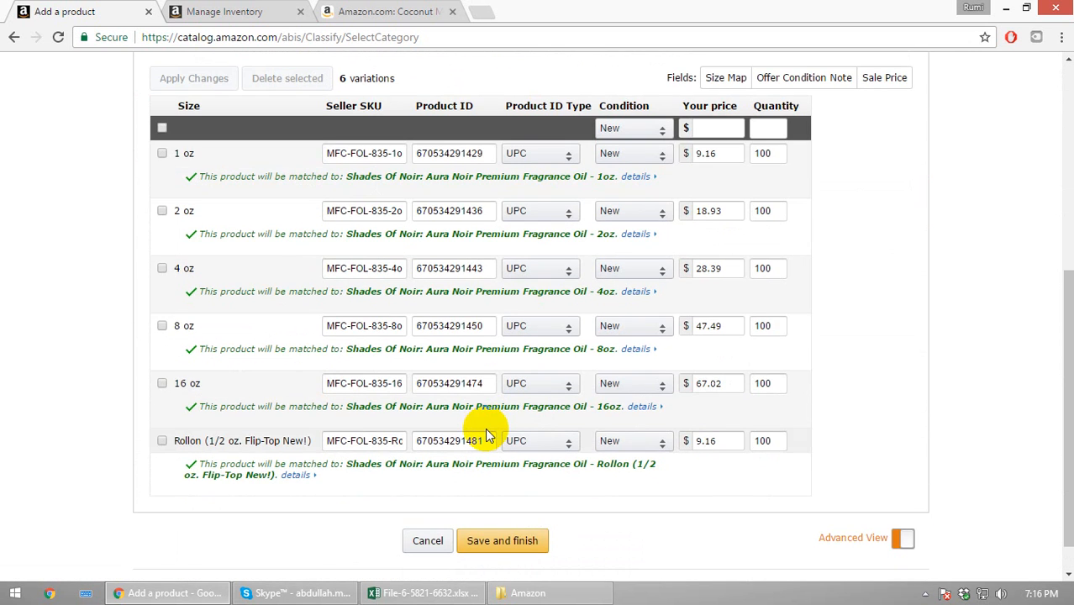
pyautogui.scroll(5, 484, 428)
# Check the listing's vital info, including product name, brand and part number, and submit the finished listing
pyautogui.click(174, 140)
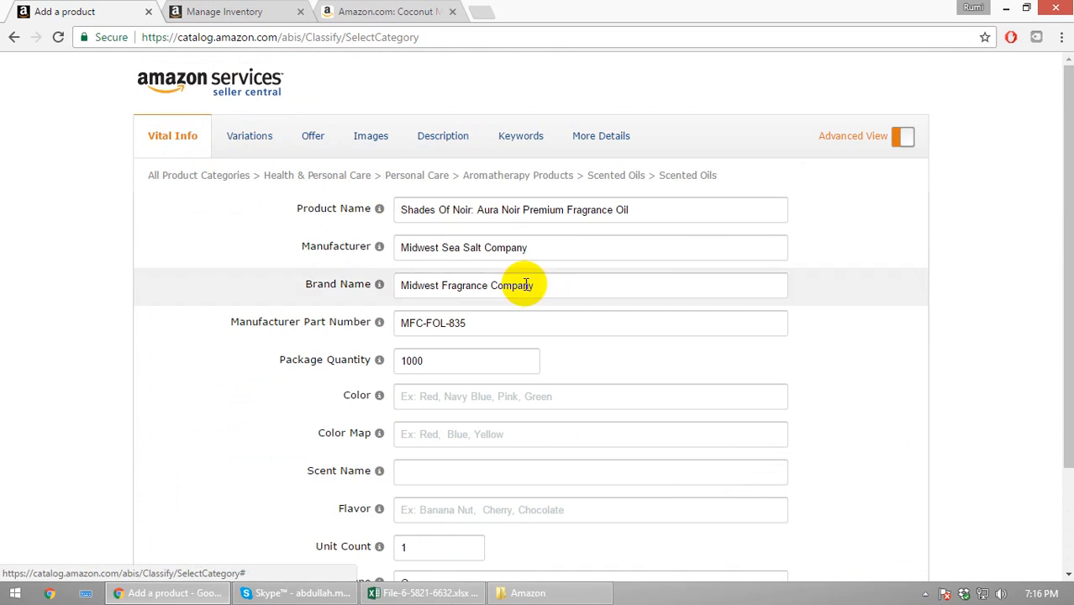
pyautogui.scroll(-3, 578, 492)
pyautogui.click(534, 501)
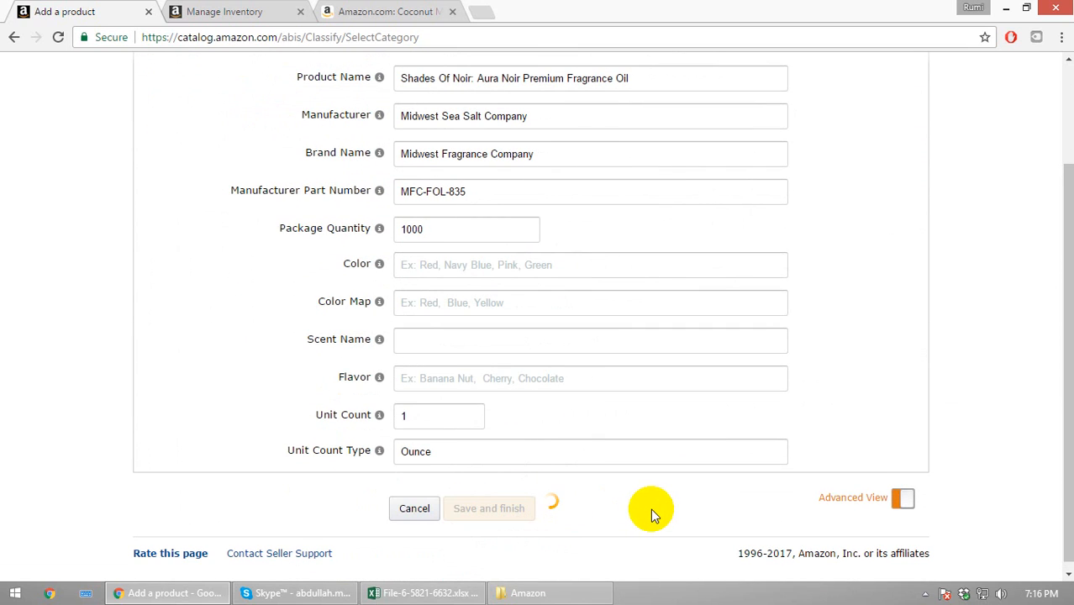
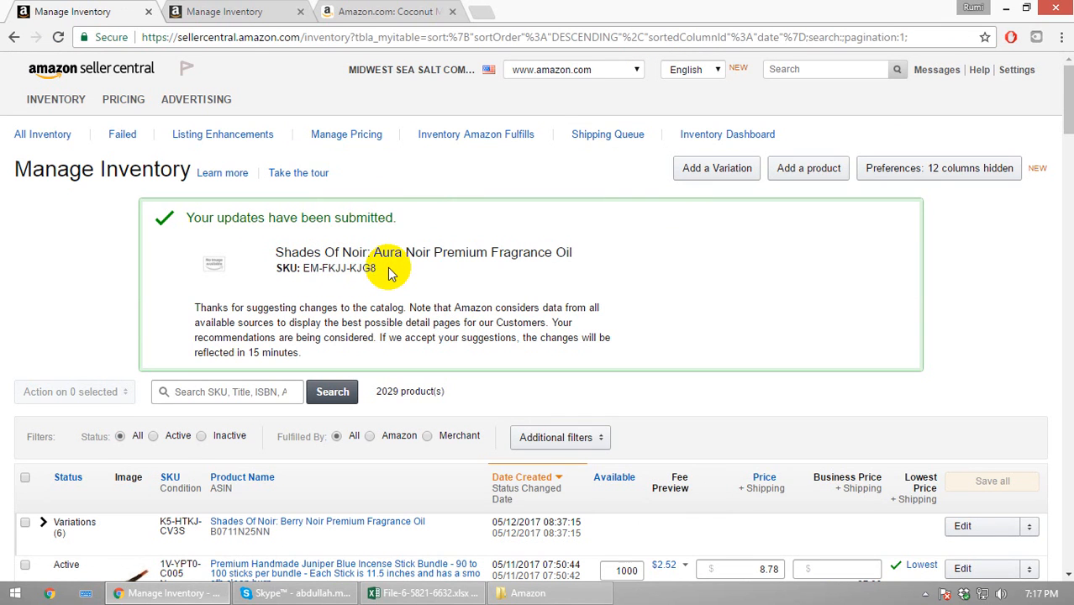
pyautogui.scroll(-4, 426, 408)
pyautogui.scroll(4, 426, 407)
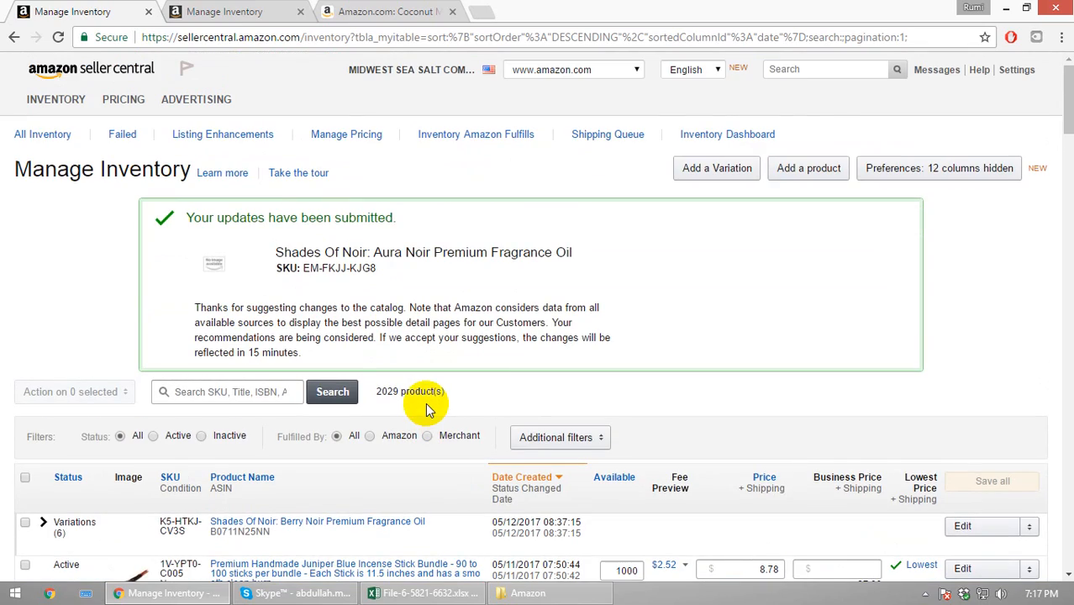
pyautogui.click(229, 12)
pyautogui.click(80, 8)
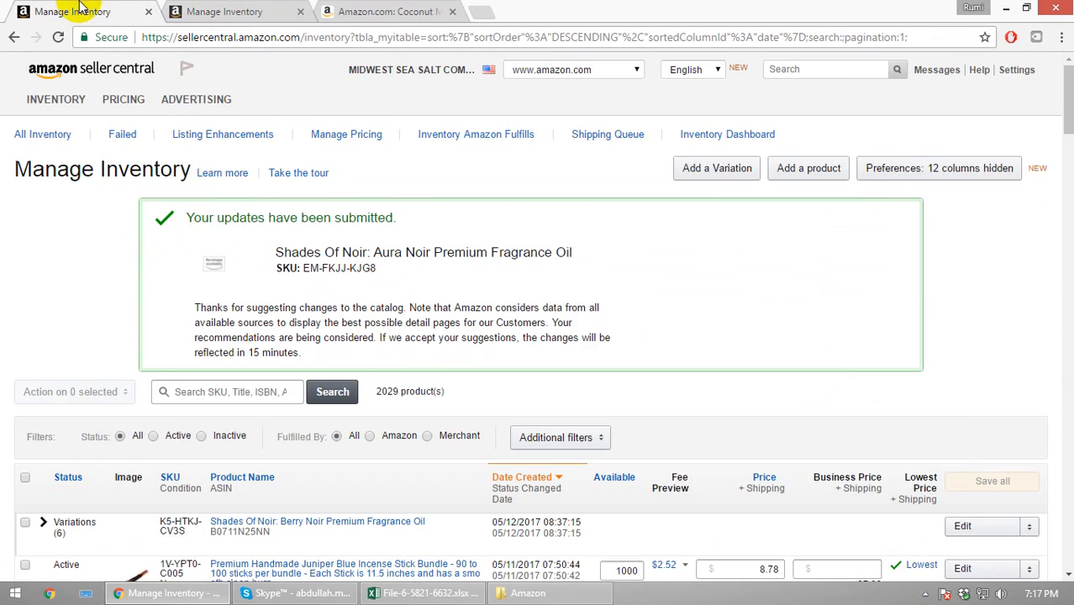
# Copy the parent SKU MFC-FOL-835 from cell B25 of File-6-5821-6632.xlsx and search the Seller Central inventory for it
pyautogui.click(226, 11)
pyautogui.scroll(3, 266, 188)
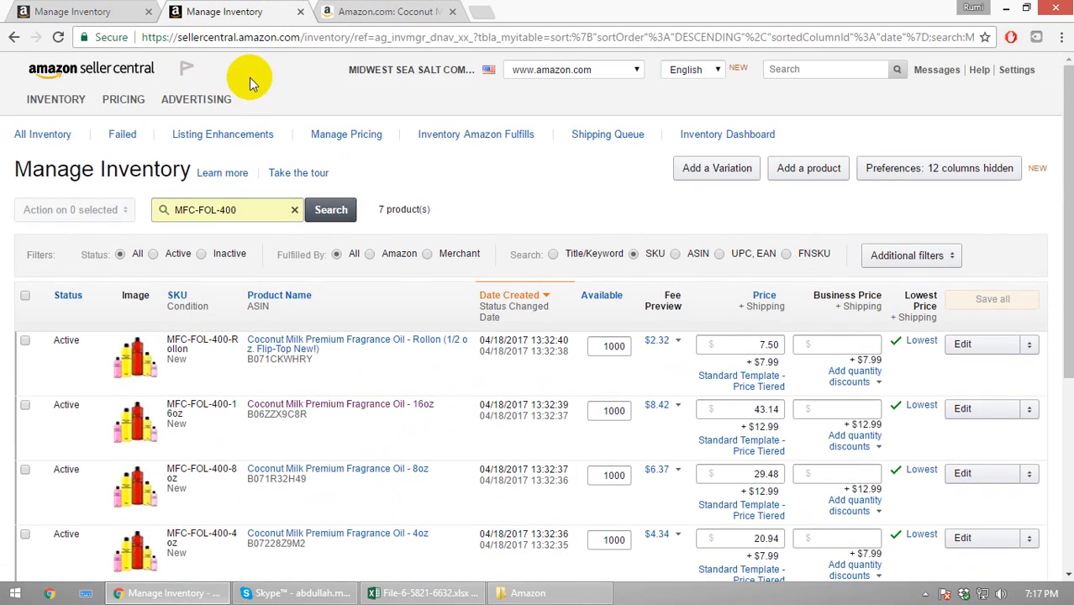
pyautogui.click(393, 592)
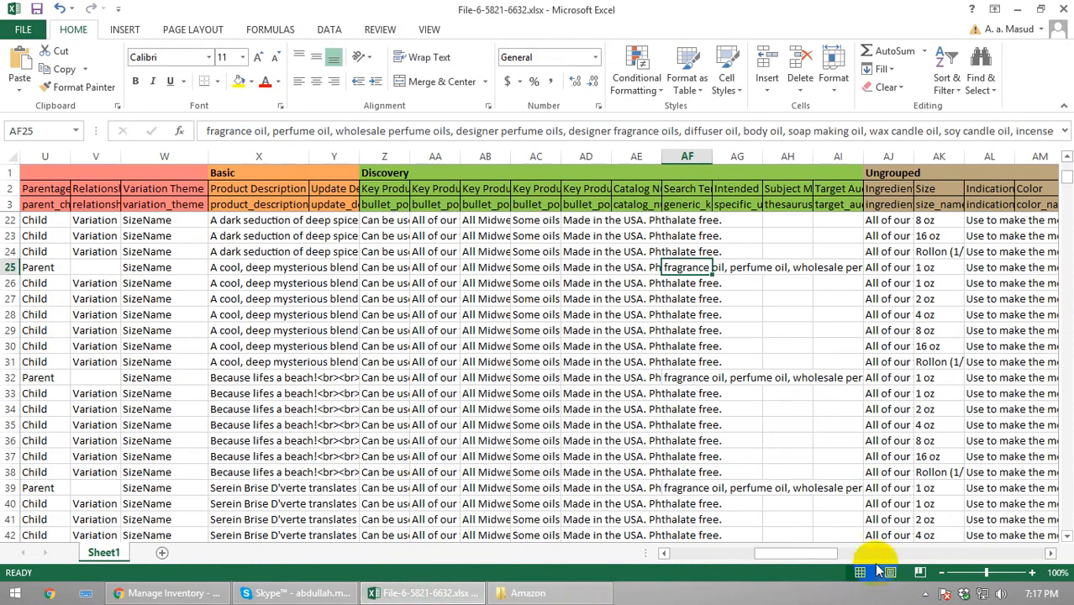
pyautogui.moveTo(793, 556); pyautogui.dragTo(690, 556)
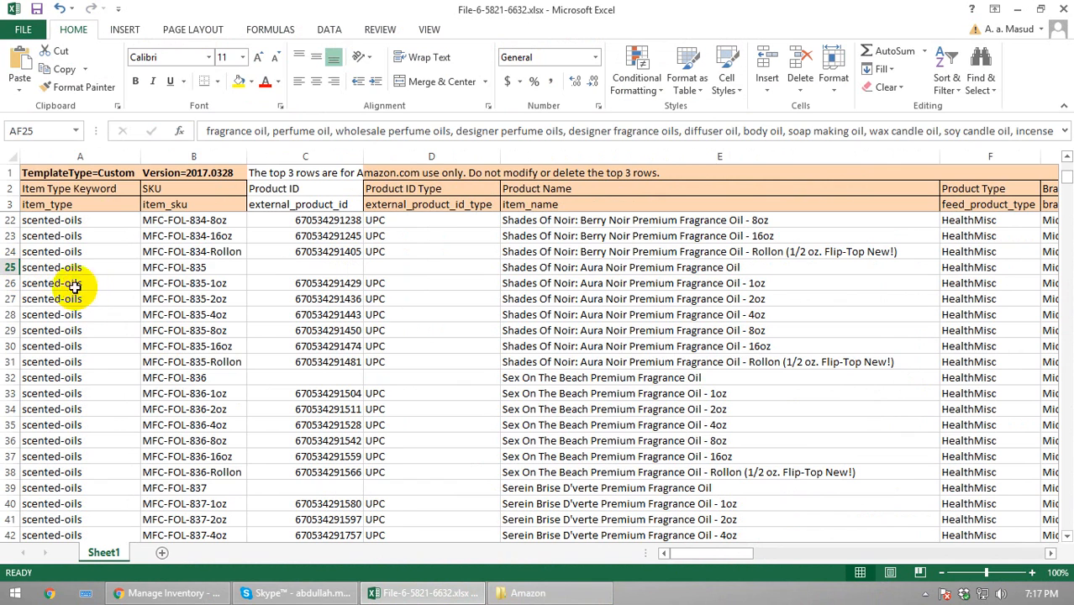
pyautogui.click(175, 267)
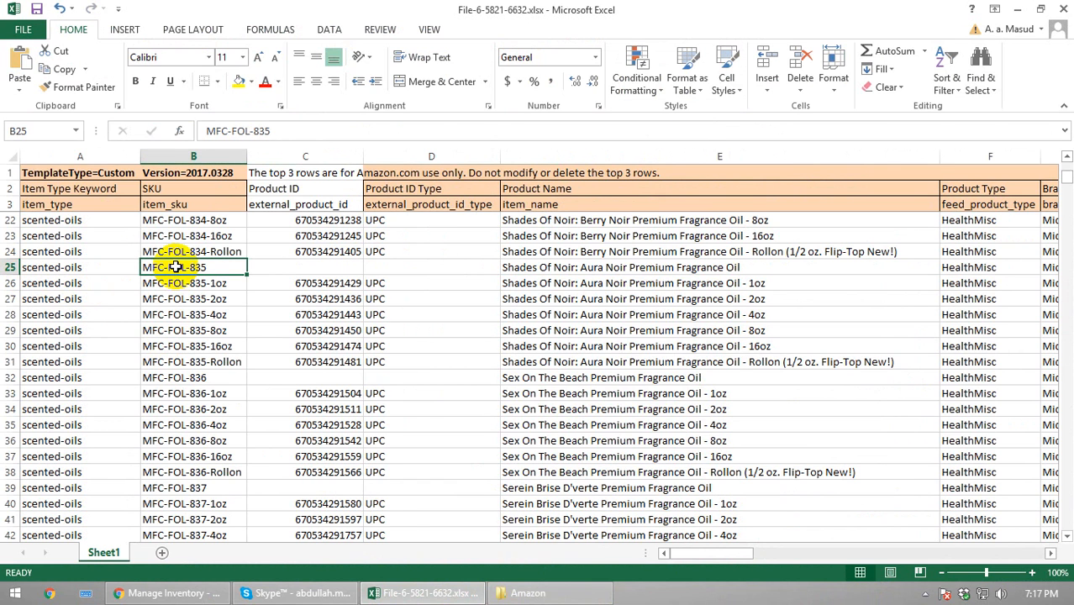
pyautogui.hotkey('alt', 'Tab')
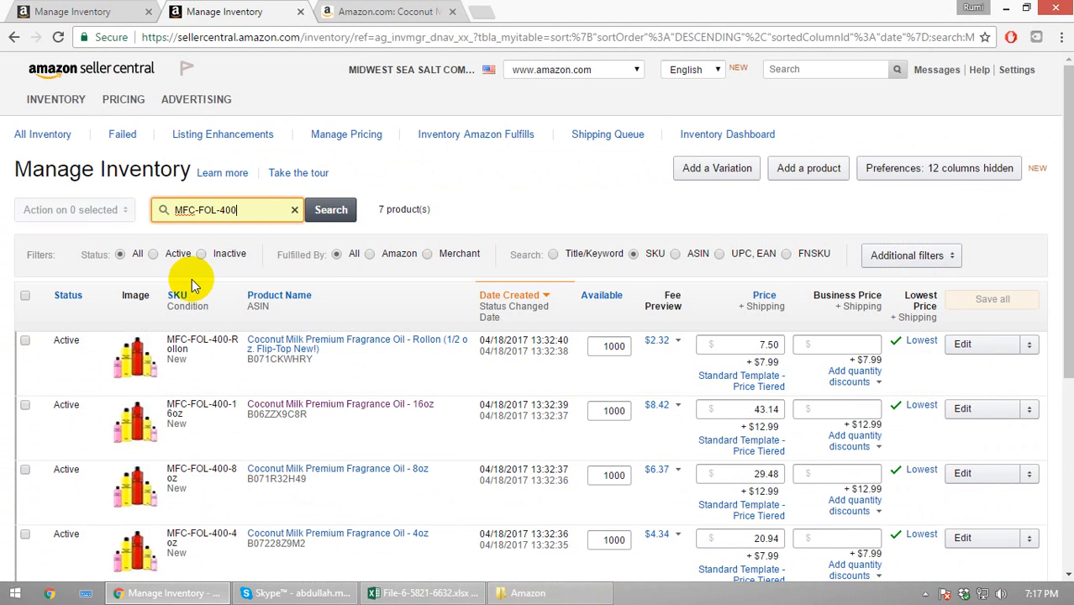
pyautogui.moveTo(231, 210); pyautogui.dragTo(86, 227)
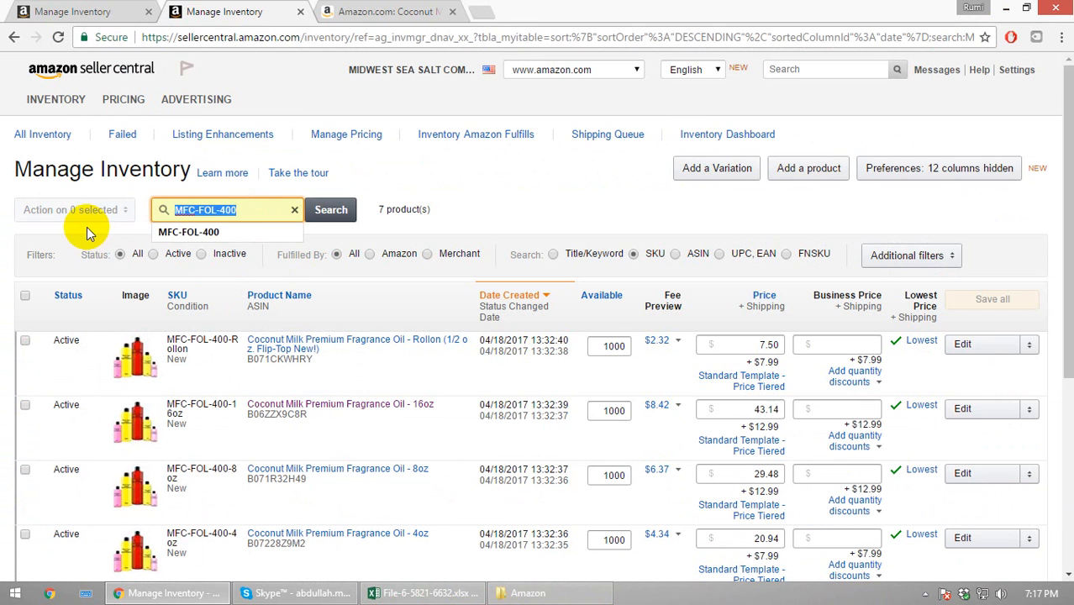
pyautogui.write('MFC-FOL-835')
pyautogui.click(330, 210)
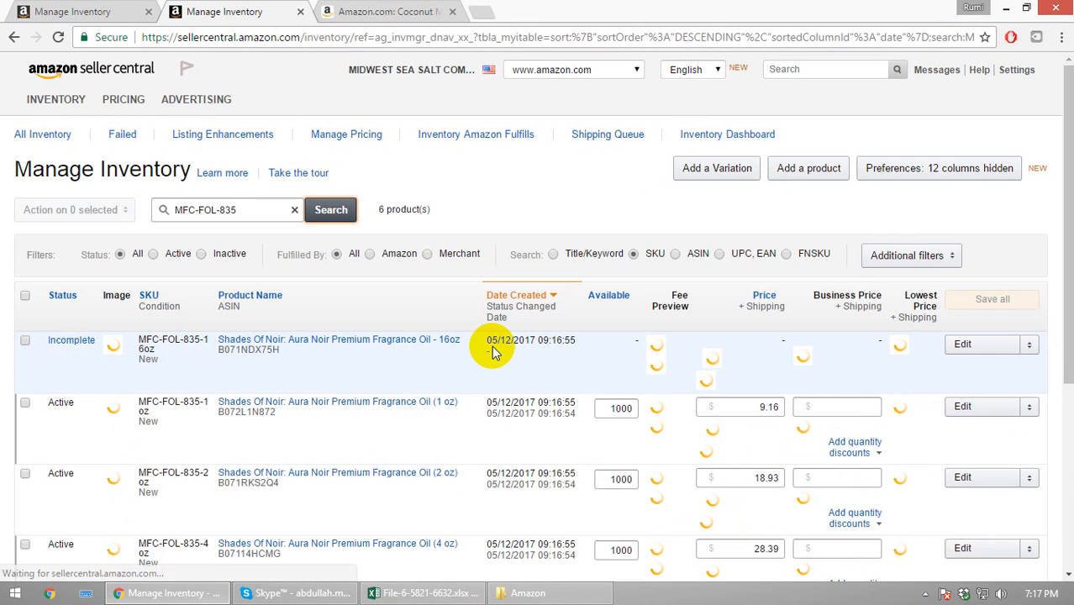
# Examine the status, image, price and quantity of each MFC-FOL-835 size variation in the inventory results
pyautogui.scroll(-3, 398, 444)
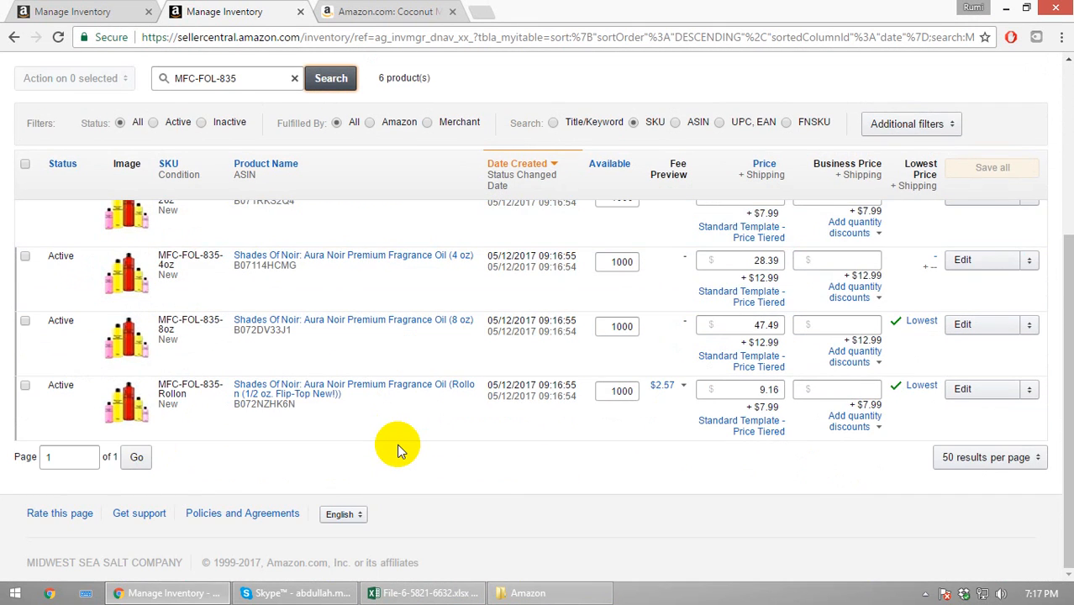
pyautogui.scroll(3, 269, 400)
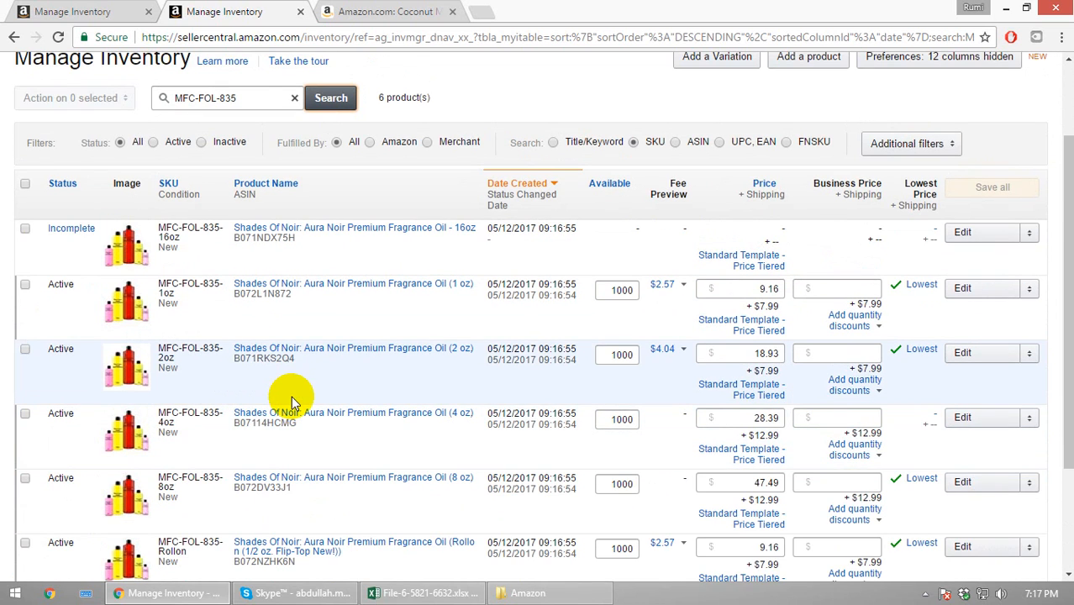
pyautogui.scroll(2, 290, 396)
pyautogui.scroll(-3, 292, 396)
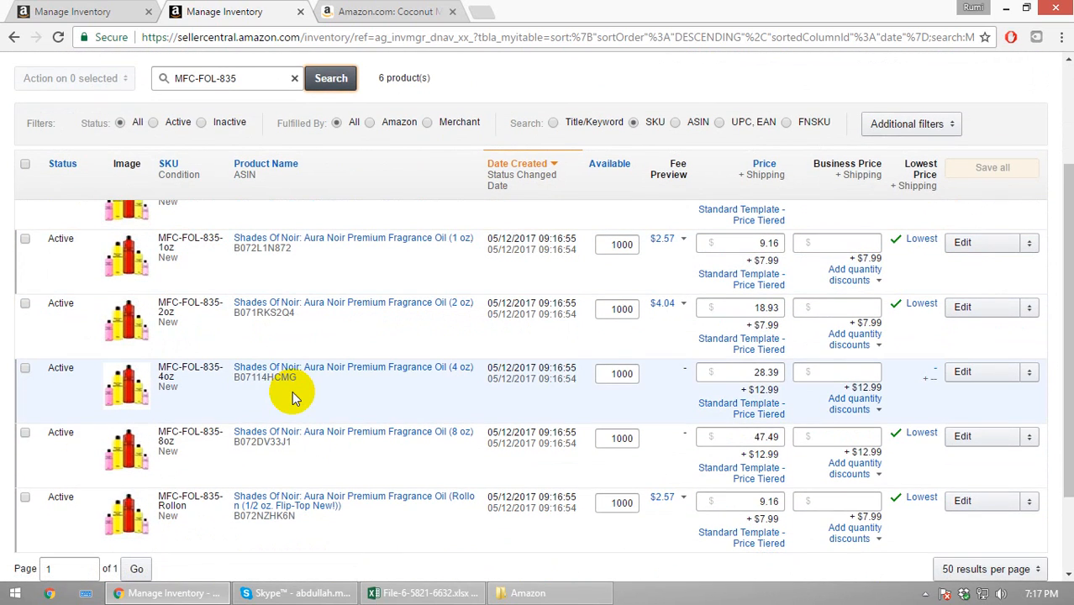
pyautogui.scroll(-3, 318, 542)
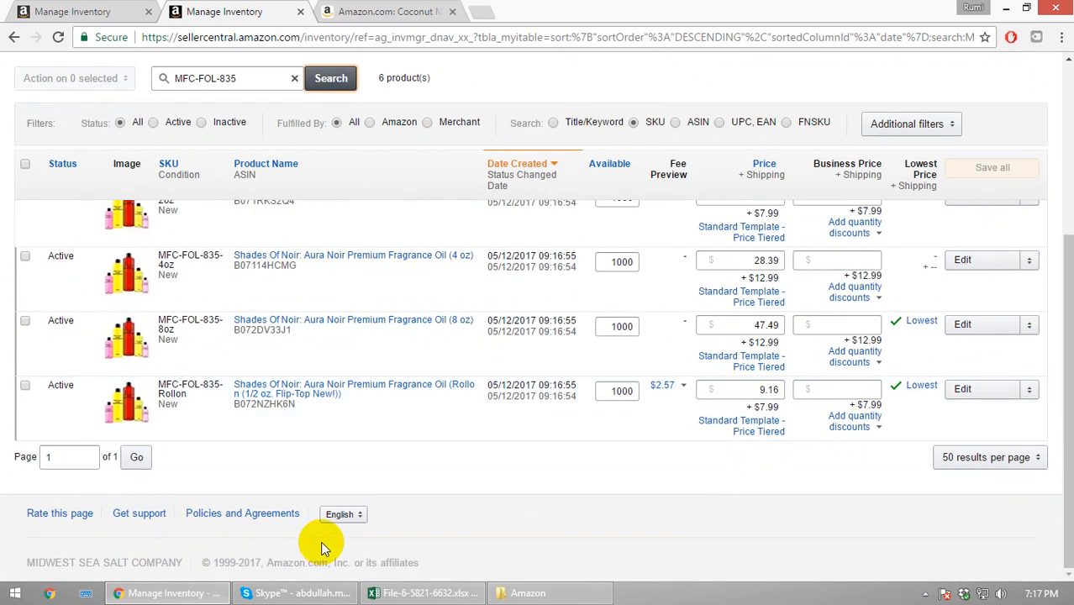
pyautogui.scroll(1, 317, 551)
pyautogui.scroll(3, 391, 382)
pyautogui.scroll(-2, 383, 379)
pyautogui.scroll(2, 378, 381)
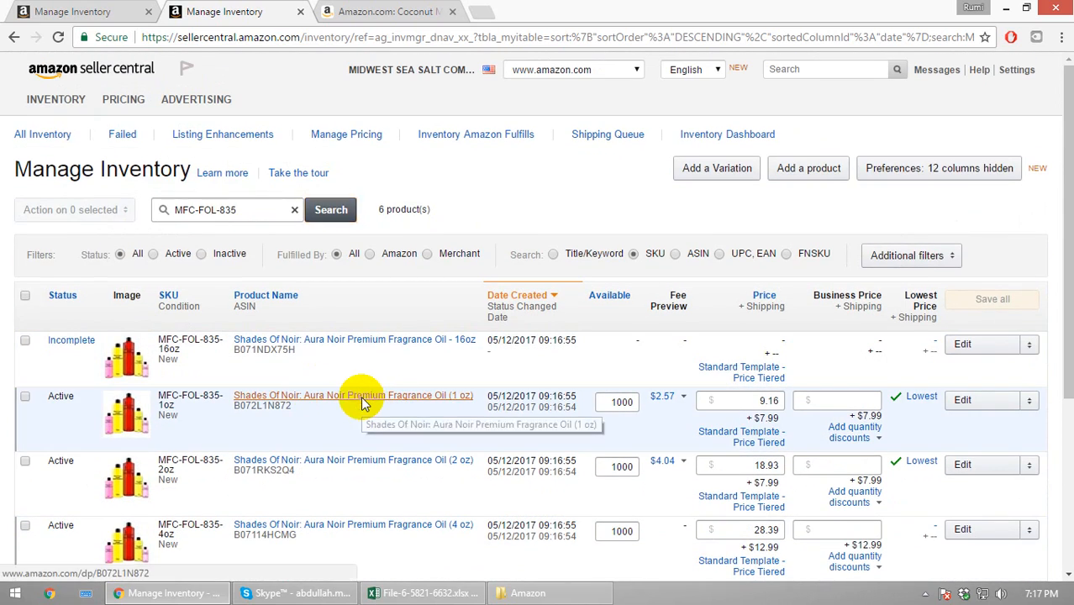
# Open the product page of the 1 oz Aura Noir variation in a separate tab and return to the inventory results
pyautogui.click(370, 395)
pyautogui.click(547, 11)
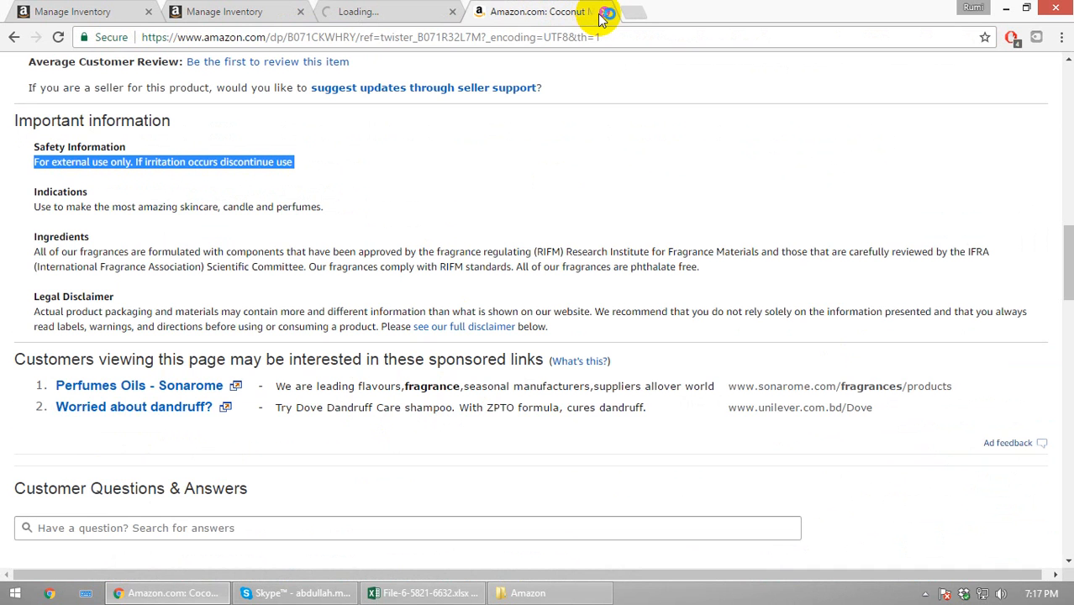
pyautogui.click(250, 10)
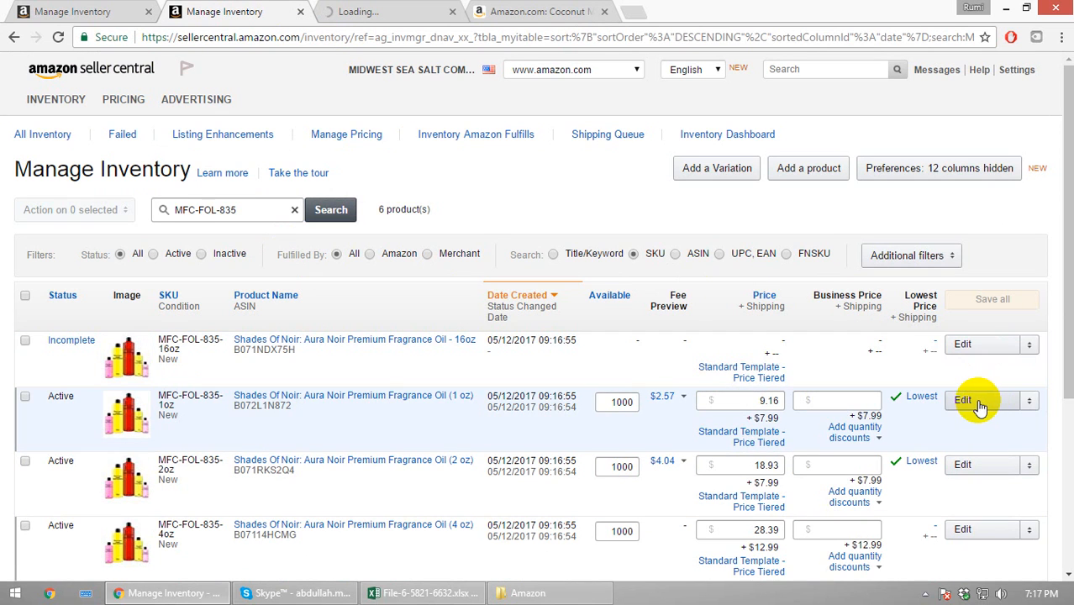
# Open the 1 oz variation, MFC-FOL-835-1oz, for editing from the inventory results
pyautogui.scroll(-3, 940, 437)
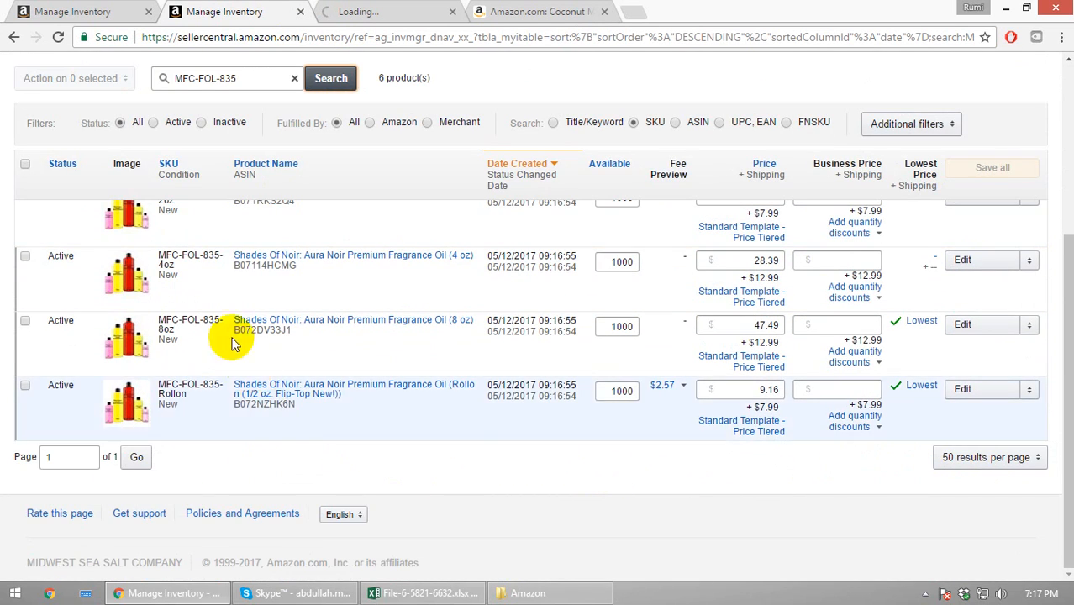
pyautogui.scroll(3, 189, 284)
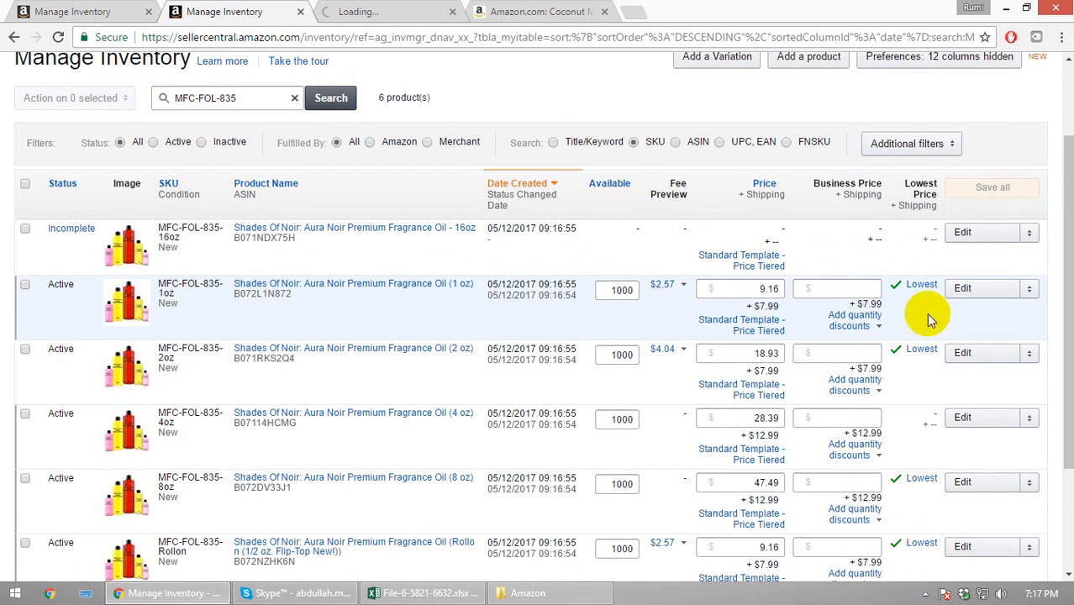
pyautogui.click(972, 301)
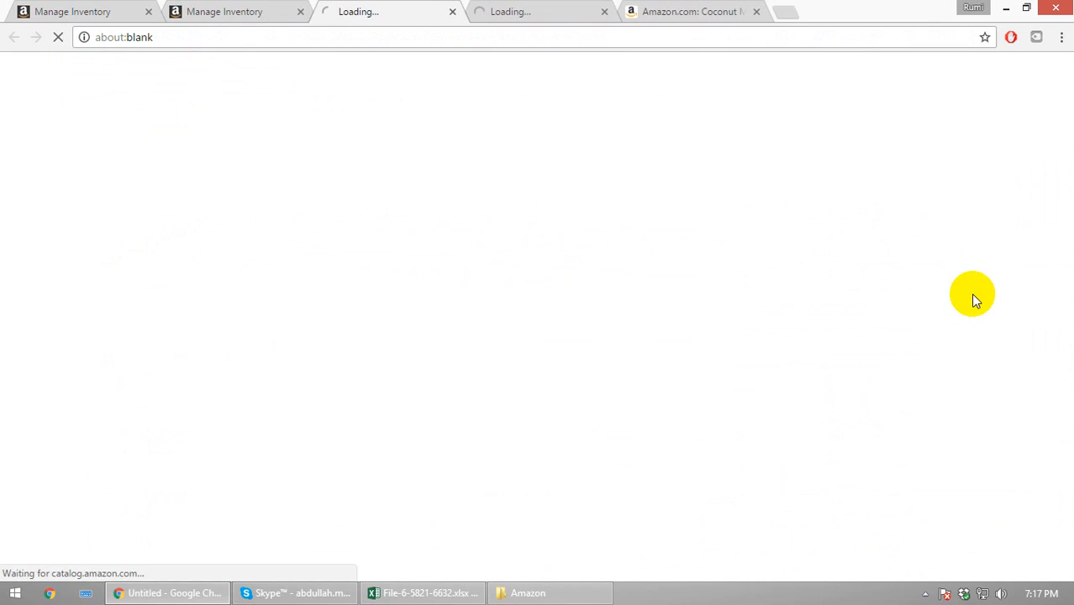
pyautogui.click(558, 10)
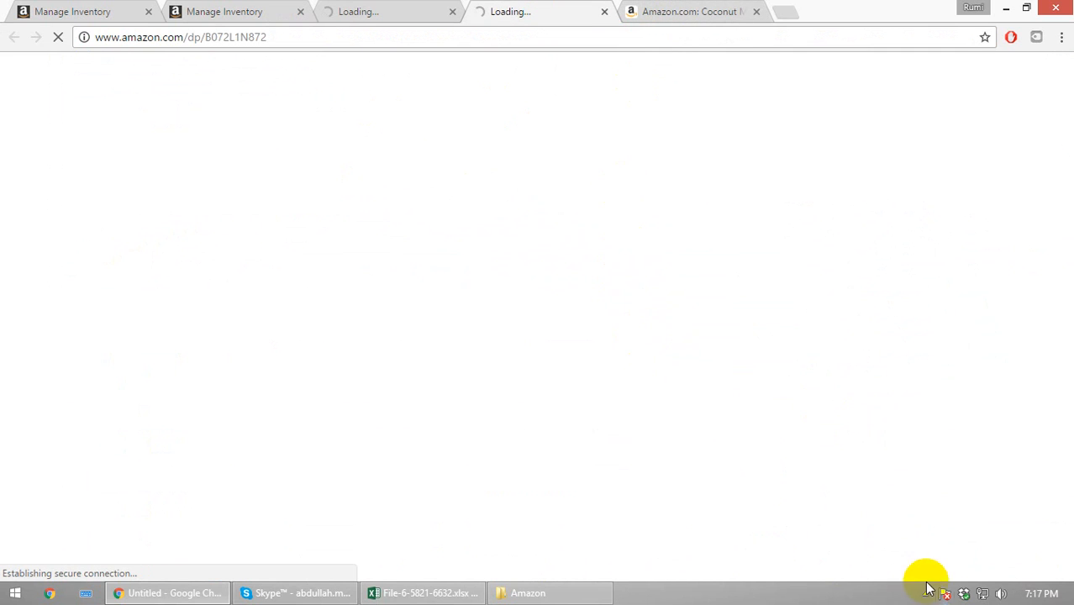
pyautogui.click(983, 593)
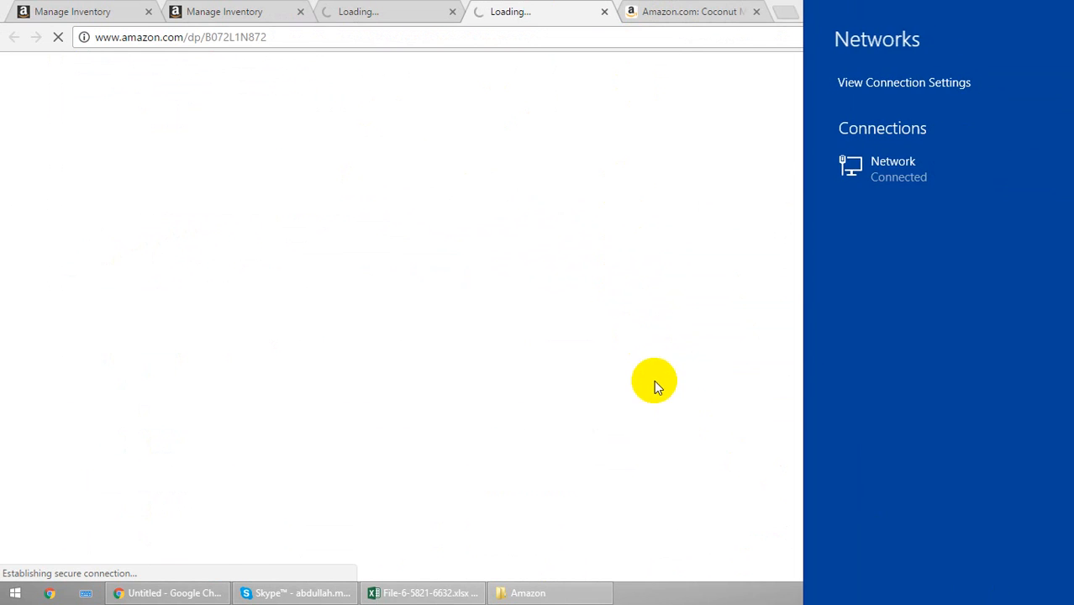
pyautogui.click(642, 375)
pyautogui.click(386, 10)
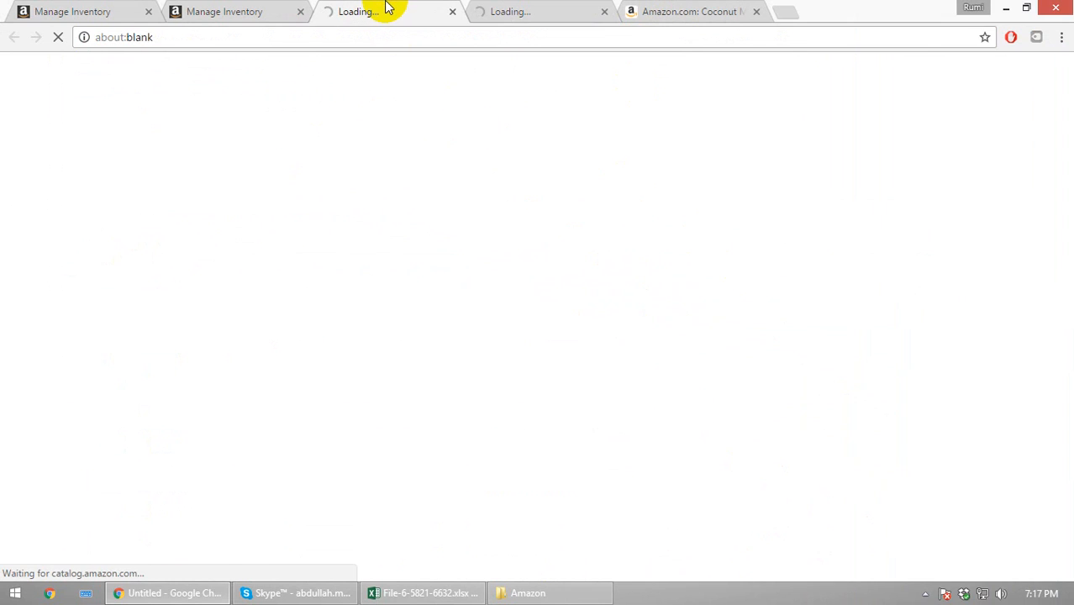
pyautogui.click(258, 8)
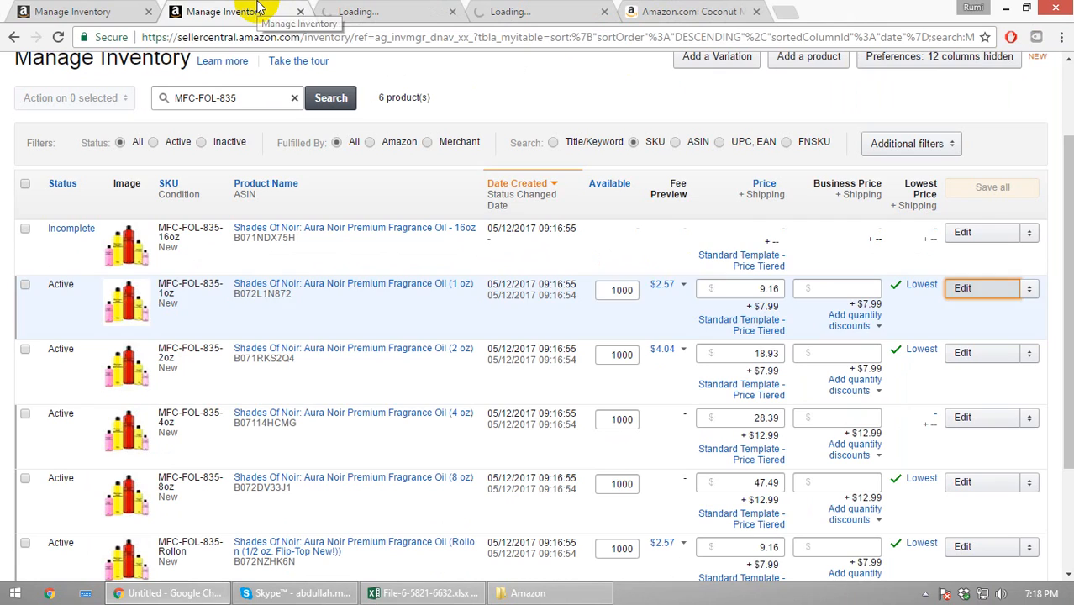
pyautogui.click(107, 10)
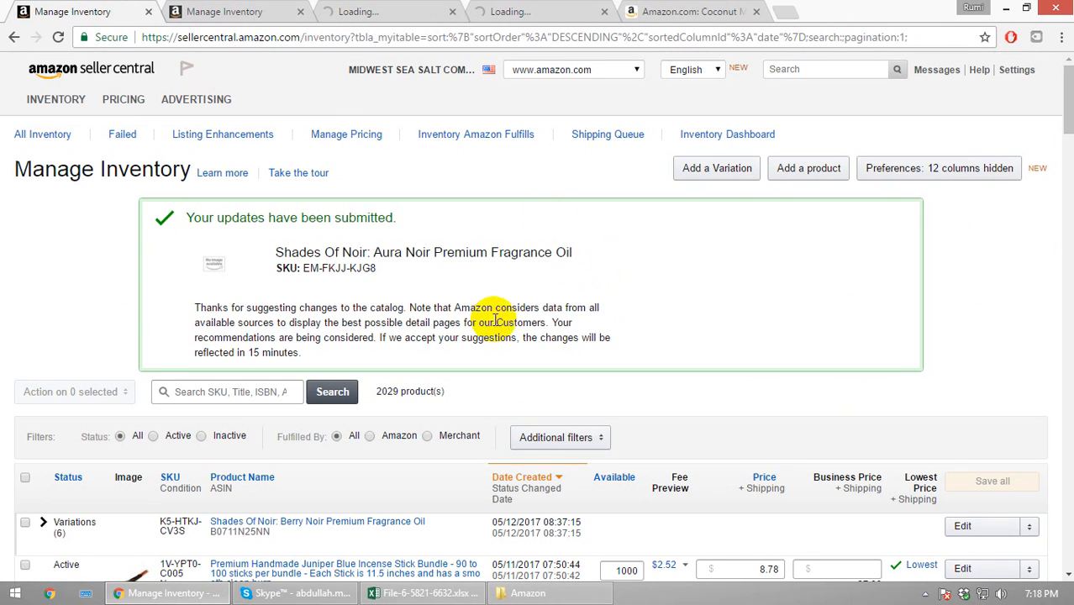
pyautogui.scroll(-3, 565, 320)
pyautogui.scroll(3, 566, 326)
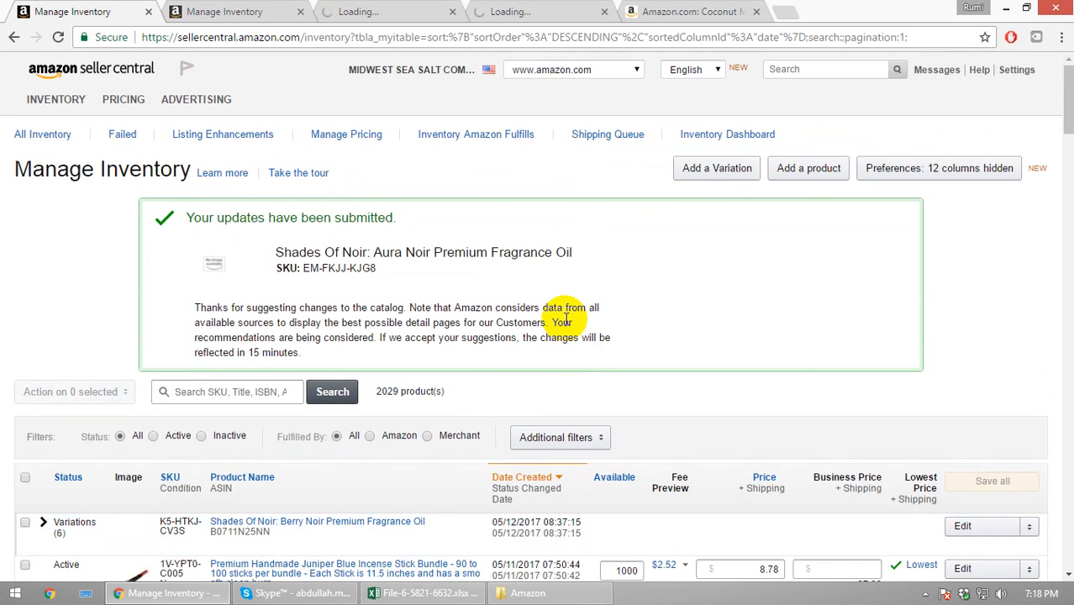
pyautogui.click(394, 592)
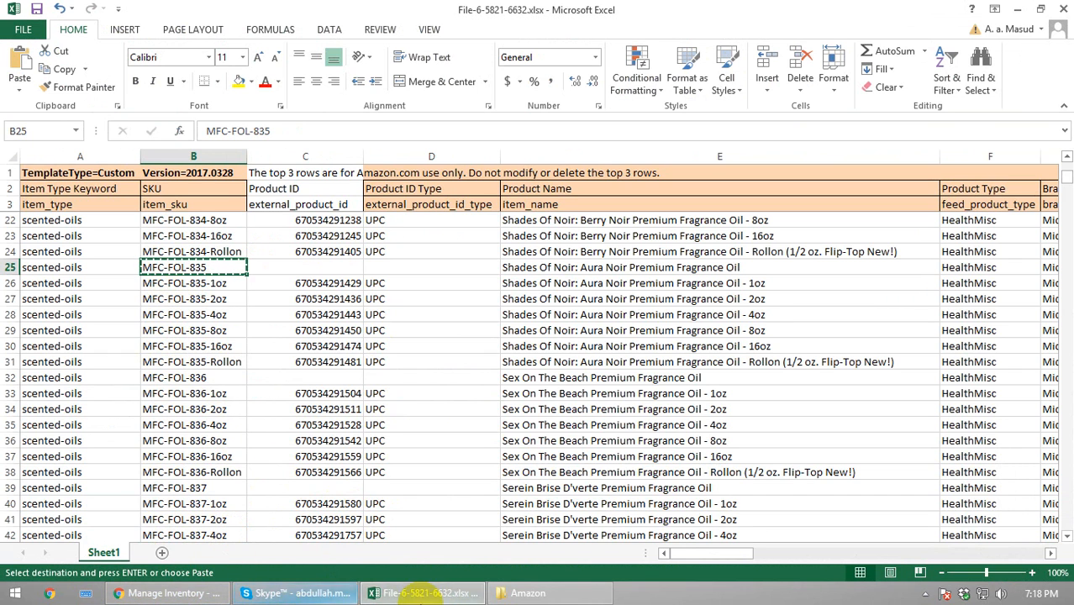
pyautogui.click(165, 593)
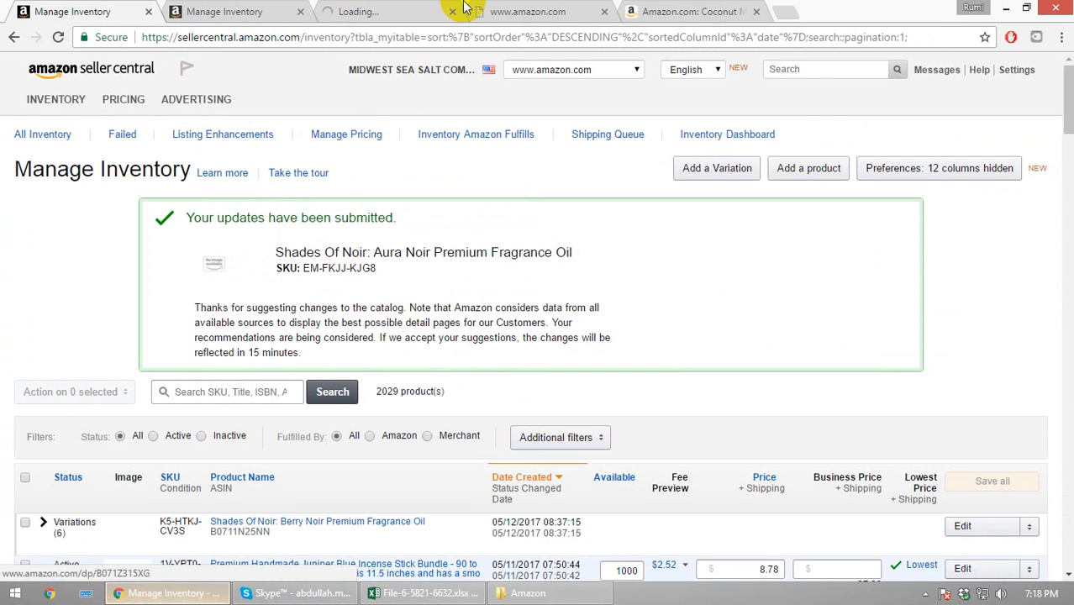
pyautogui.click(530, 13)
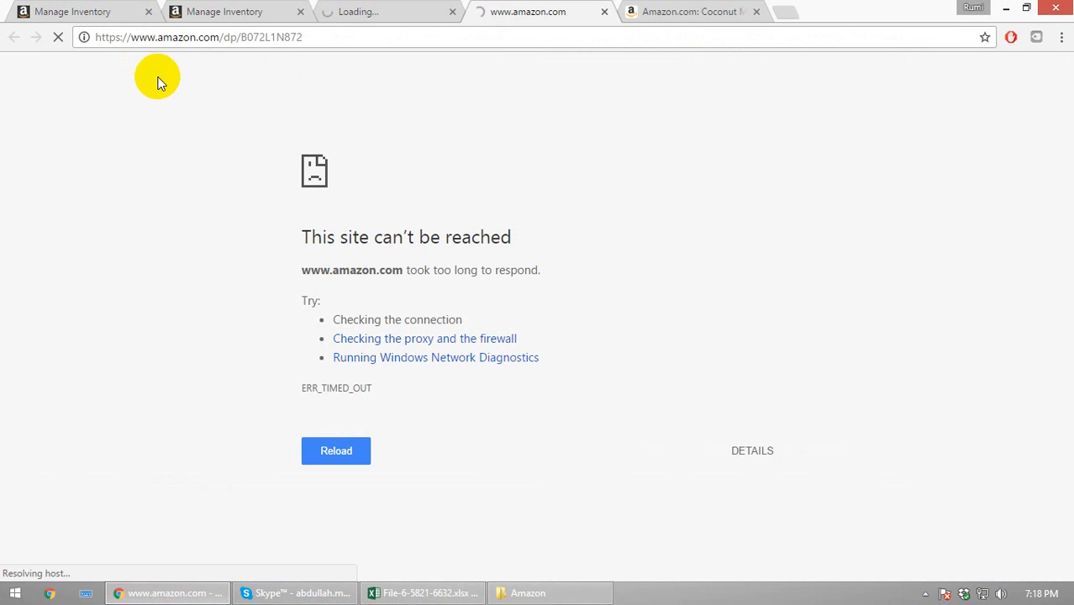
# Review the offer details of the 1 oz variation, including its price, quantity, shipping template and production time
pyautogui.click(367, 10)
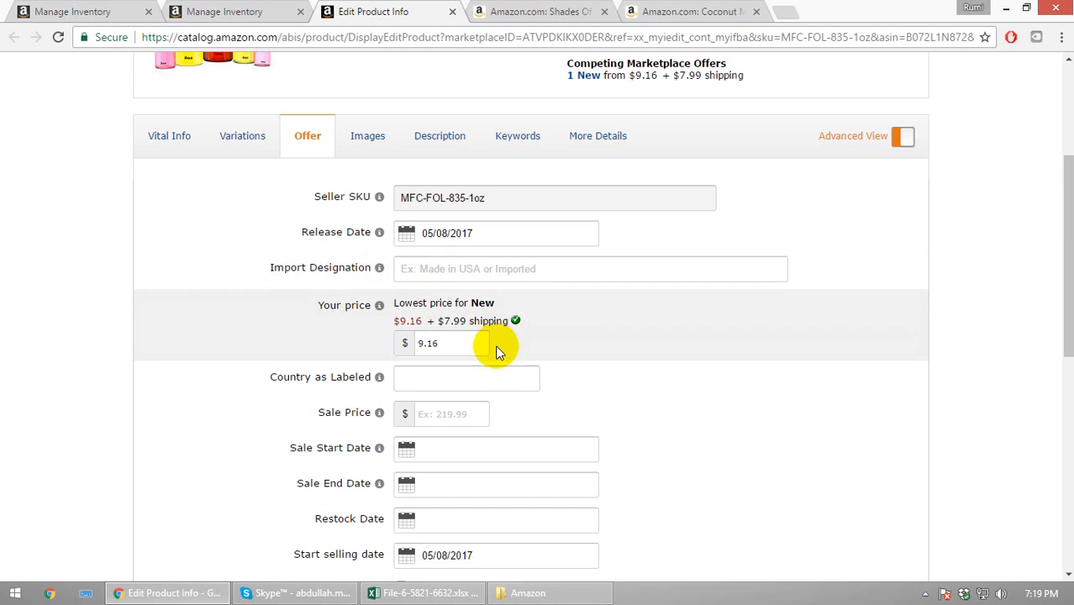
pyautogui.scroll(-3, 493, 344)
pyautogui.scroll(-4, 495, 370)
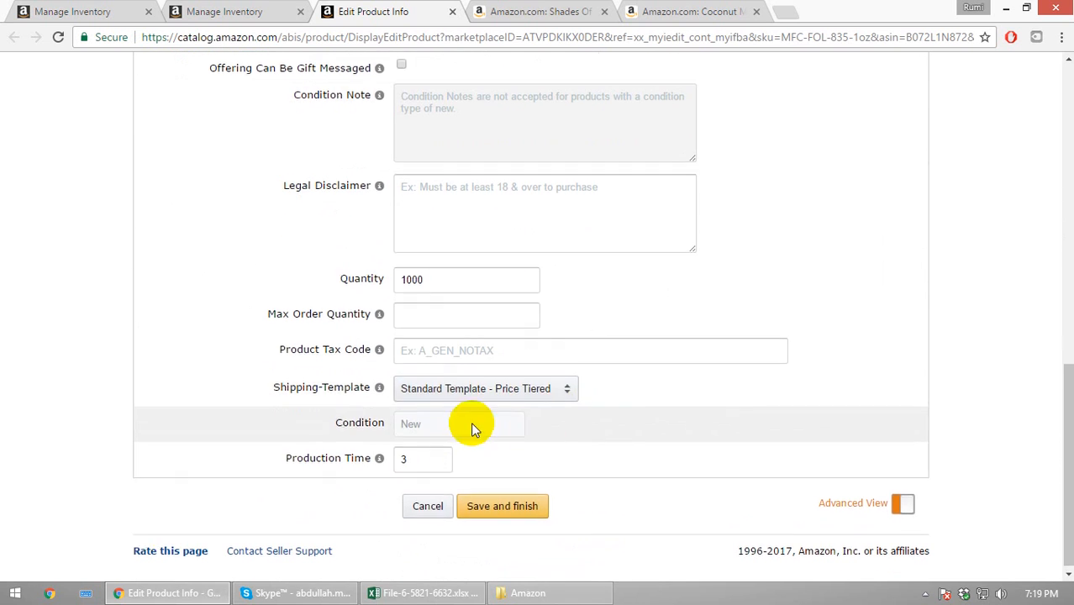
pyautogui.scroll(9, 439, 288)
# Examine the variation theme and vital info of the 1 oz variation, including its size, unit count and product ID
pyautogui.click(249, 291)
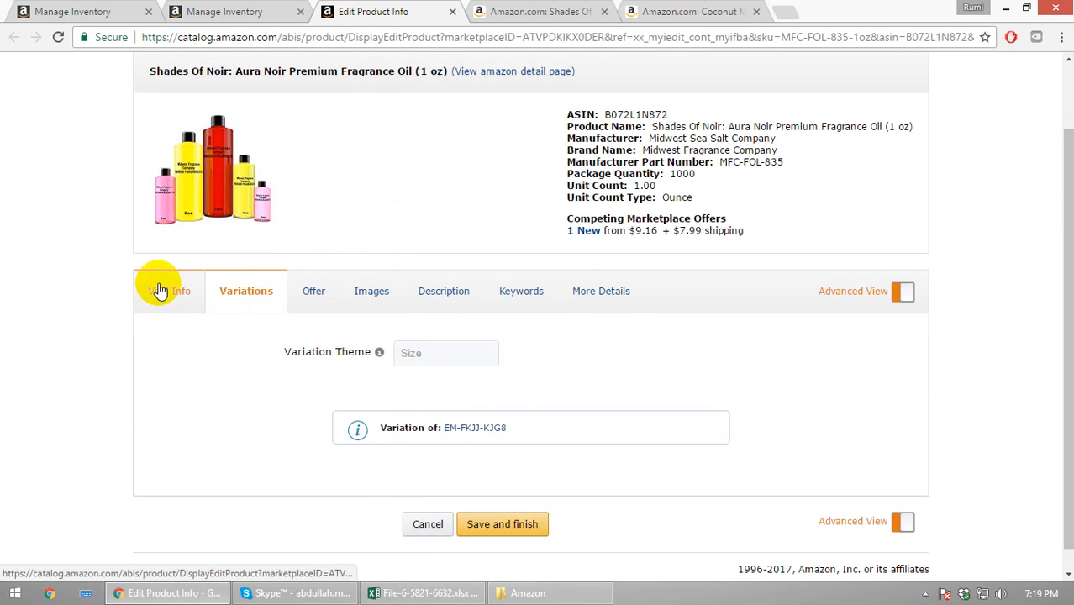
pyautogui.click(165, 291)
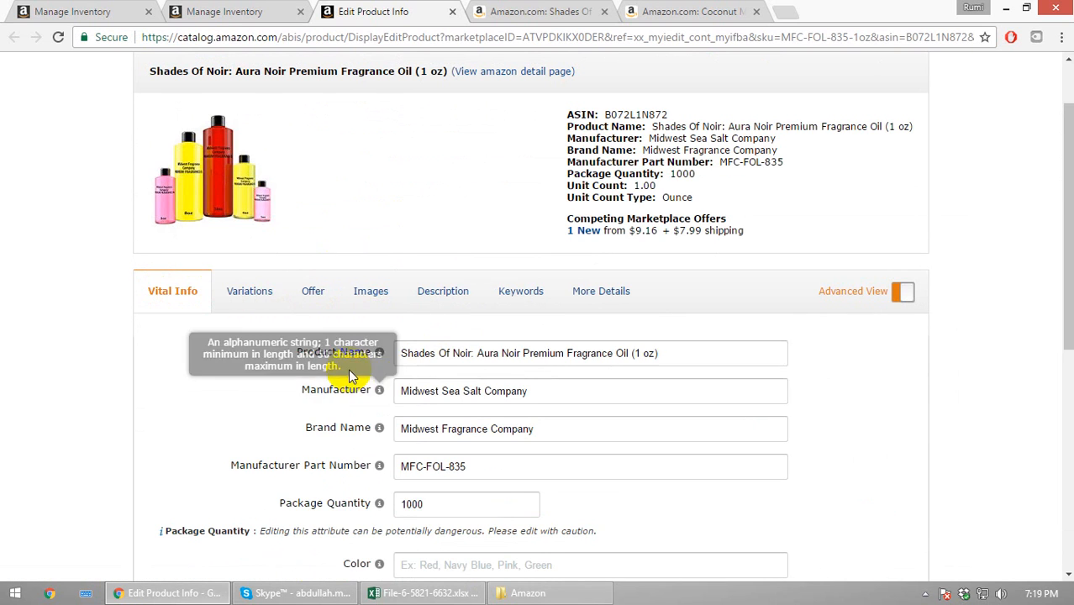
pyautogui.scroll(-3, 347, 369)
pyautogui.scroll(2, 347, 369)
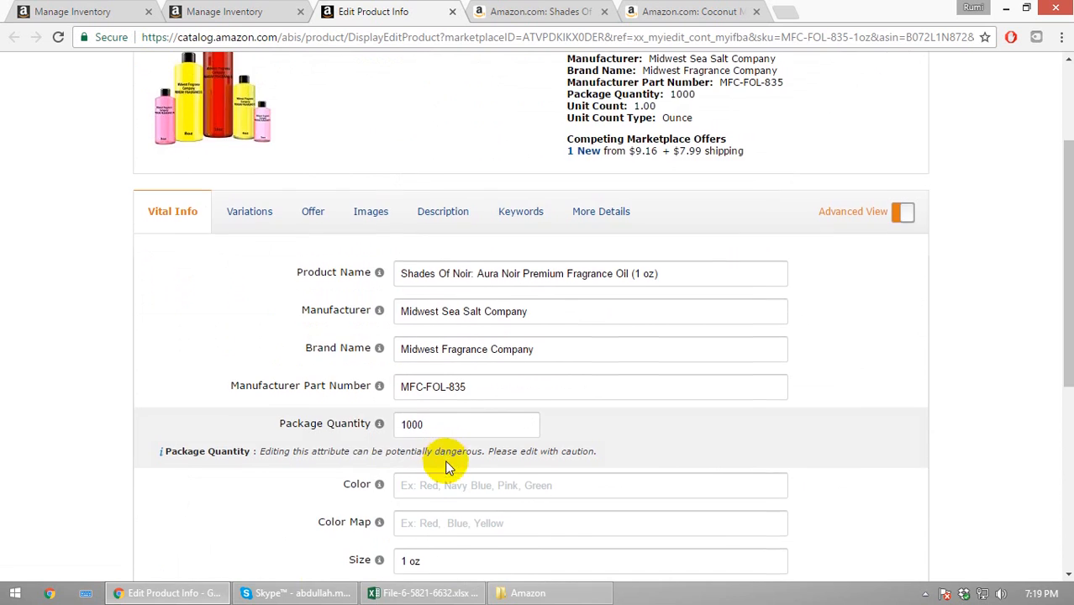
pyautogui.scroll(-4, 449, 454)
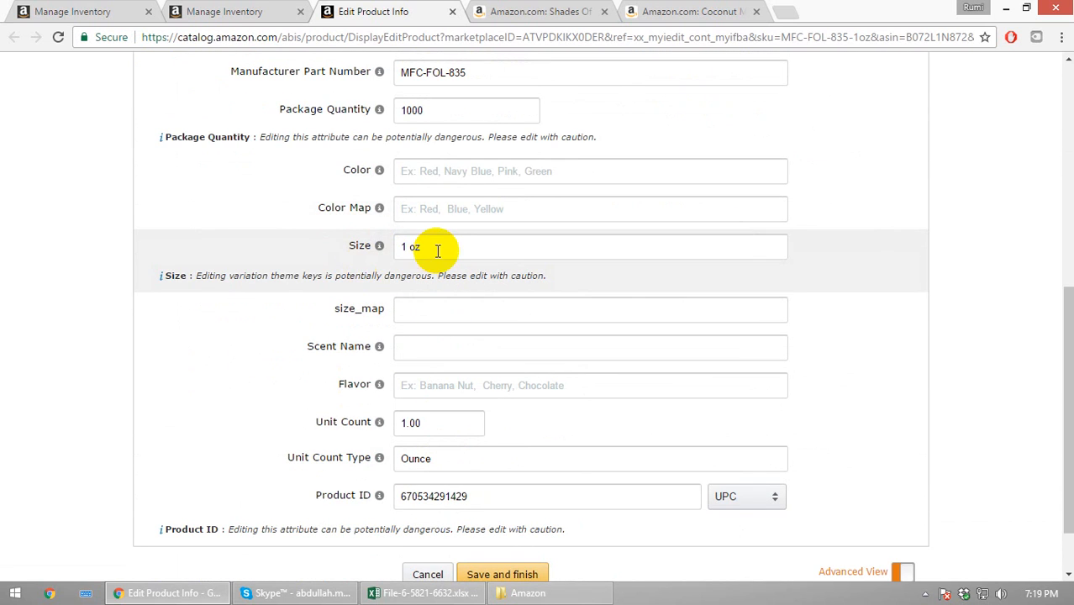
pyautogui.scroll(-1, 506, 464)
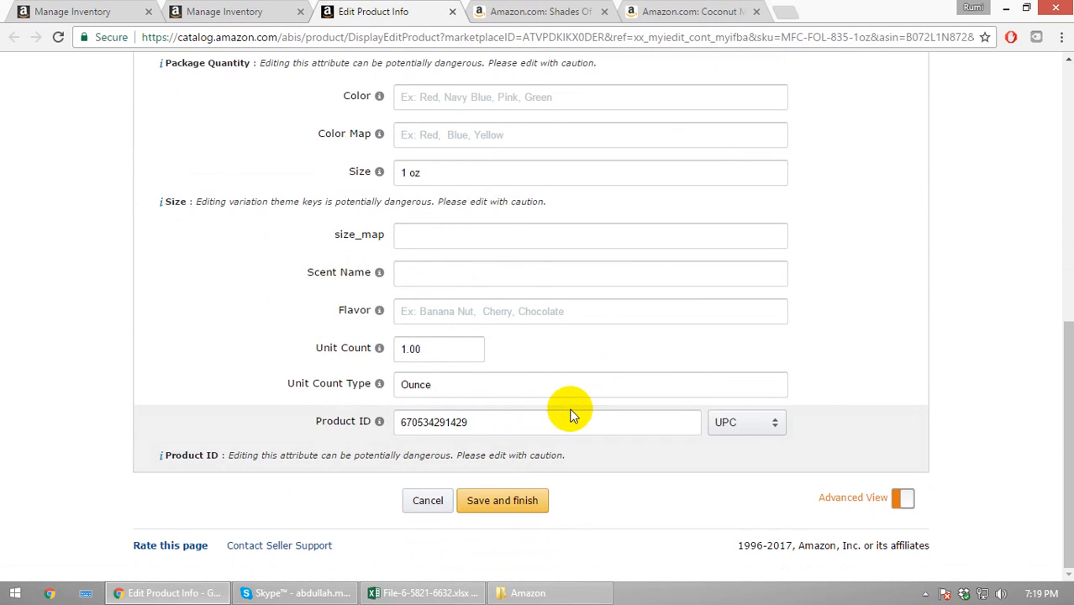
pyautogui.scroll(8, 663, 491)
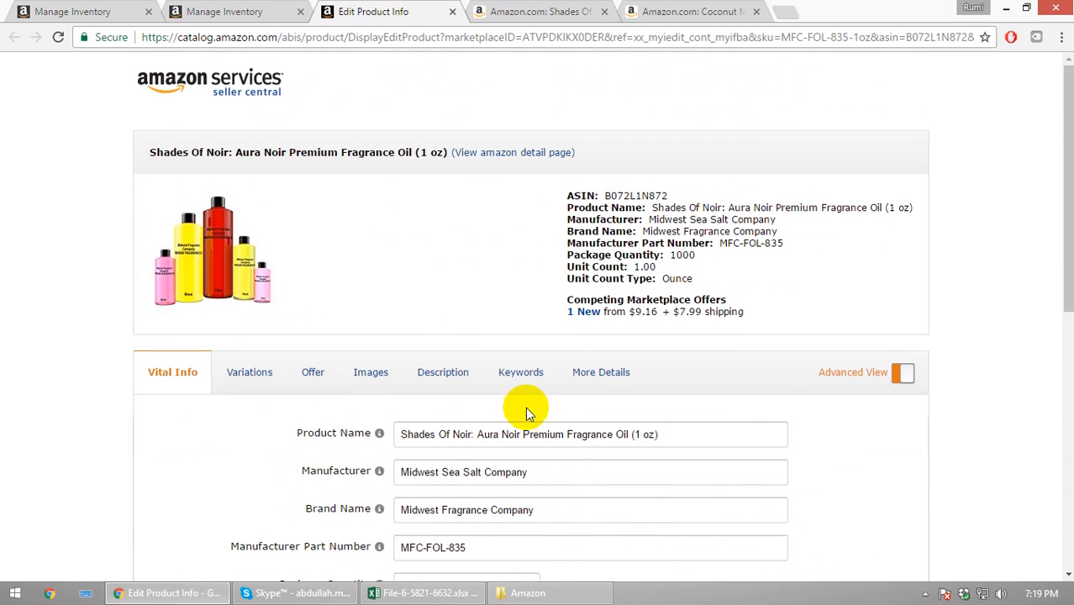
# Reload the 1 oz variation's edit page and check its variation theme and parent SKU
pyautogui.click(239, 378)
pyautogui.scroll(-2, 484, 441)
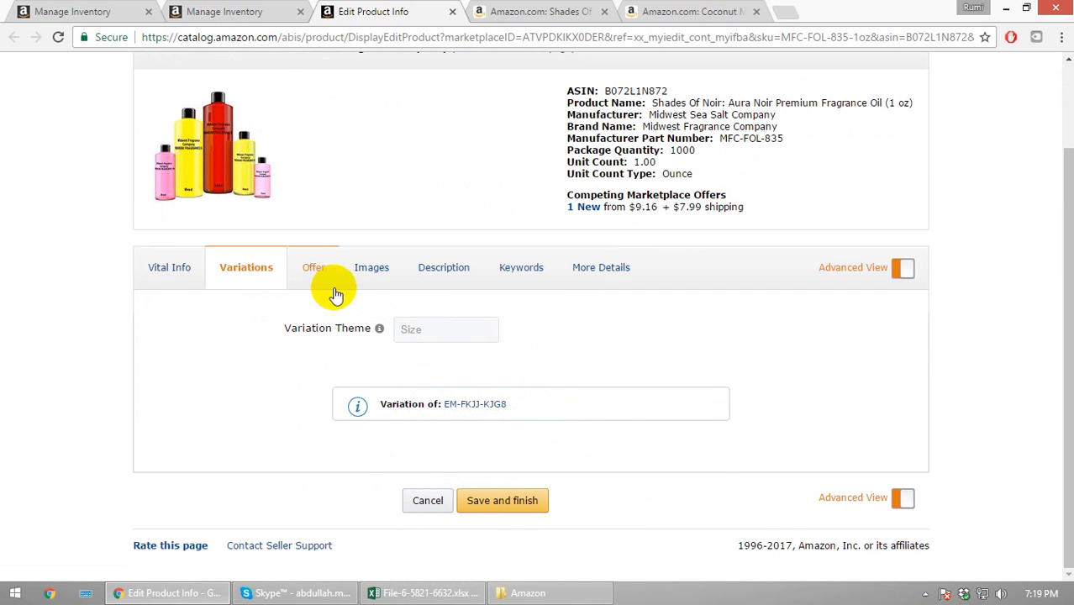
pyautogui.click(404, 35)
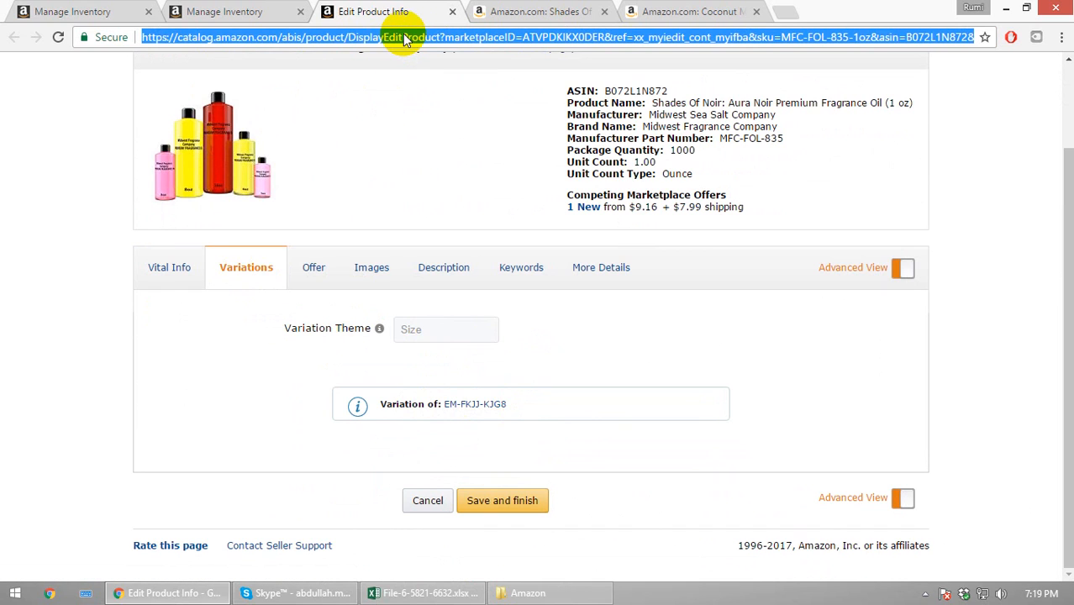
pyautogui.press('Return')
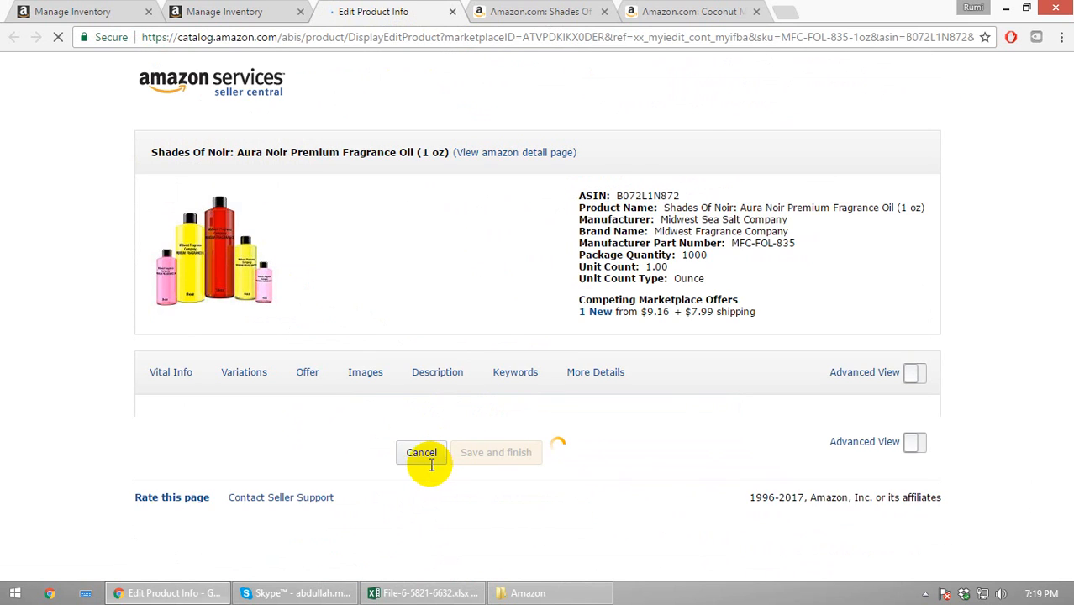
pyautogui.scroll(-6, 429, 467)
pyautogui.scroll(5, 428, 467)
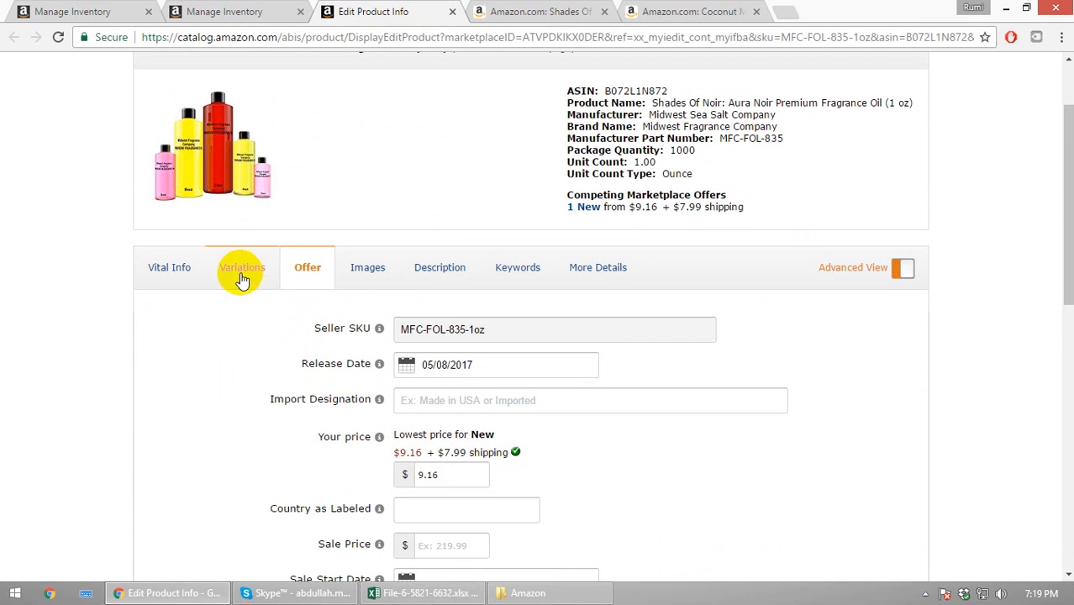
pyautogui.click(241, 275)
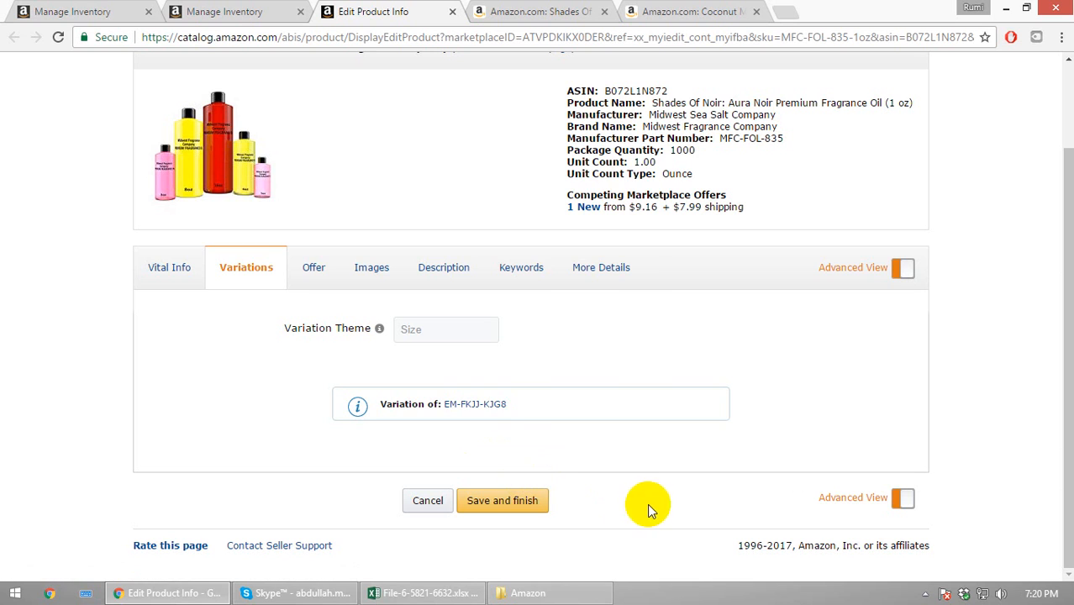
# Open the parent listing EM-FKJJ-KJG8 from the 1 oz variation, and close both product edit pages
pyautogui.click(467, 407)
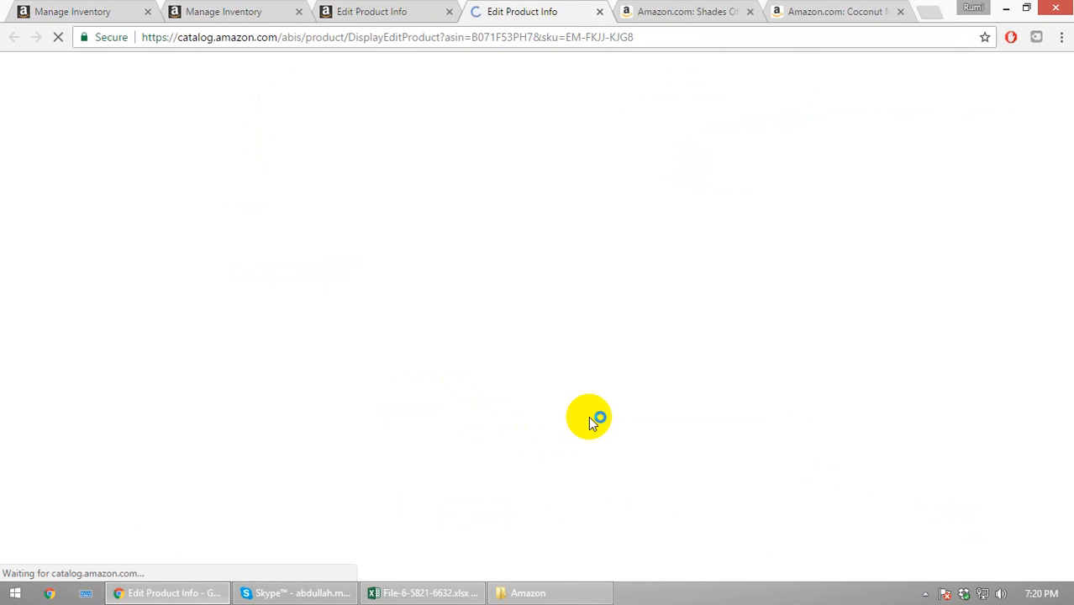
pyautogui.click(419, 15)
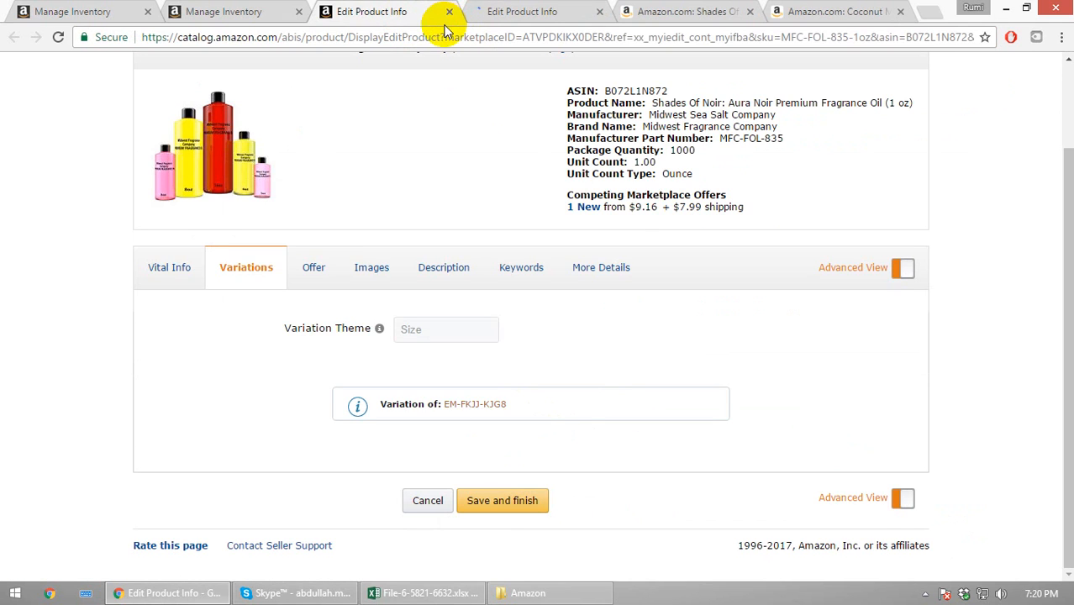
pyautogui.click(448, 15)
pyautogui.click(448, 15)
# View the 16 oz Aura Noir variation's product page from the MFC-FOL-835 inventory results, and return to the results
pyautogui.click(244, 12)
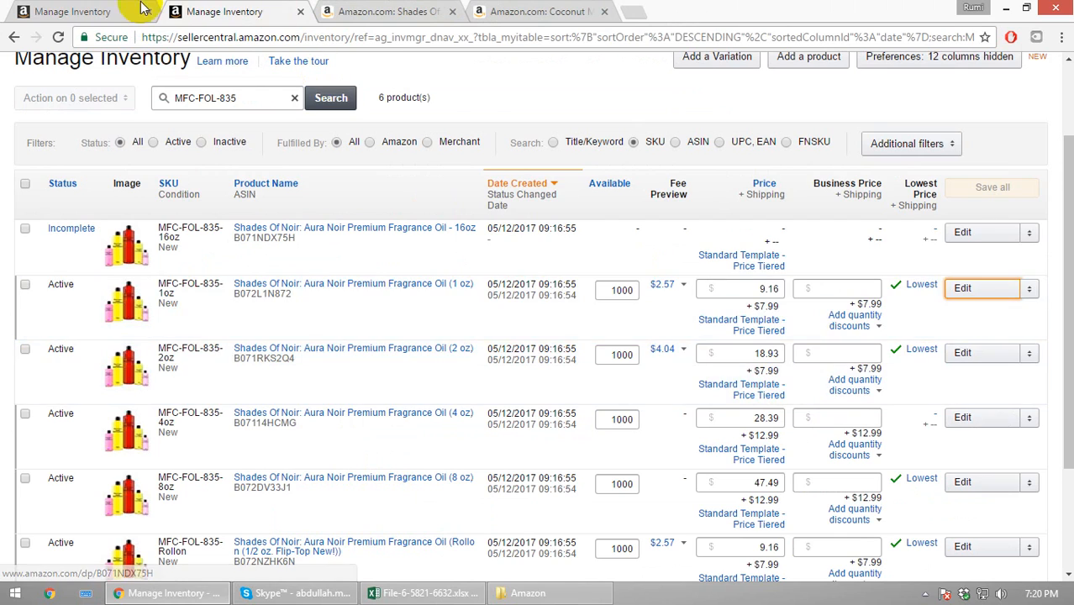
pyautogui.click(110, 11)
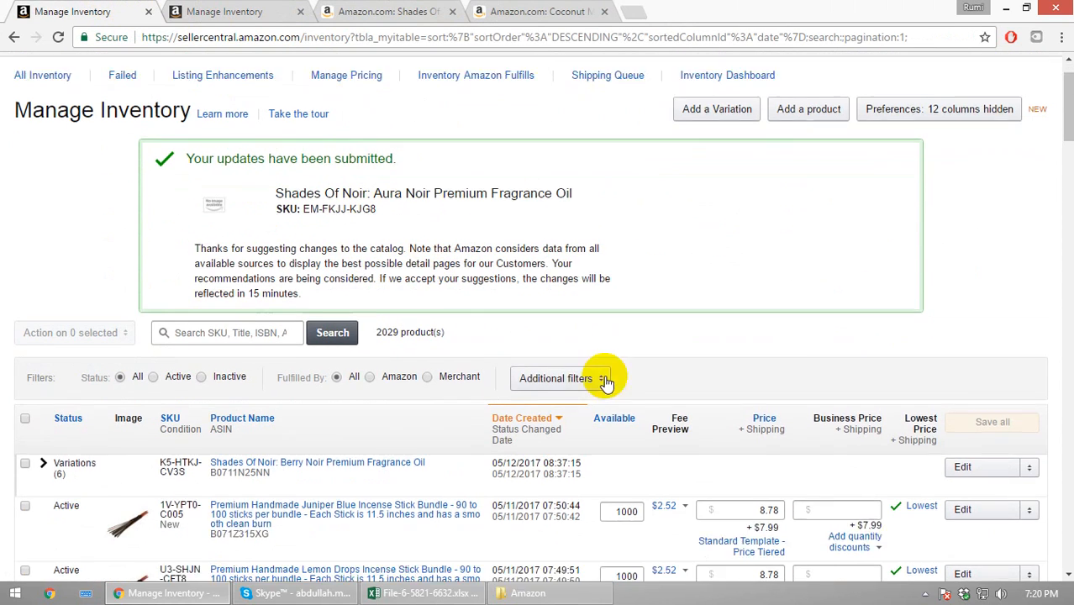
pyautogui.scroll(-3, 605, 380)
pyautogui.click(244, 12)
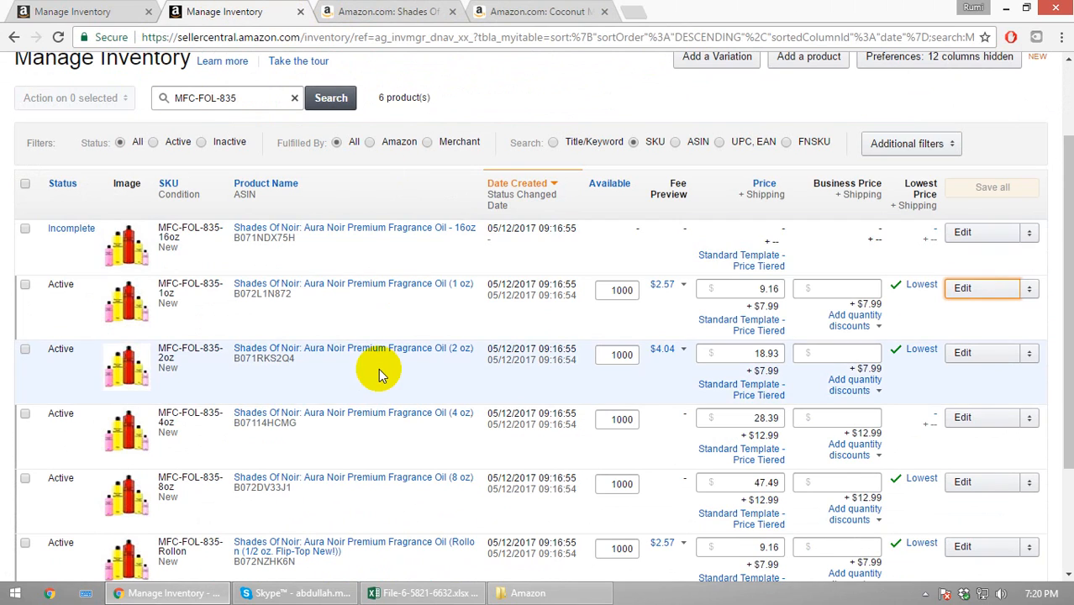
pyautogui.click(397, 230)
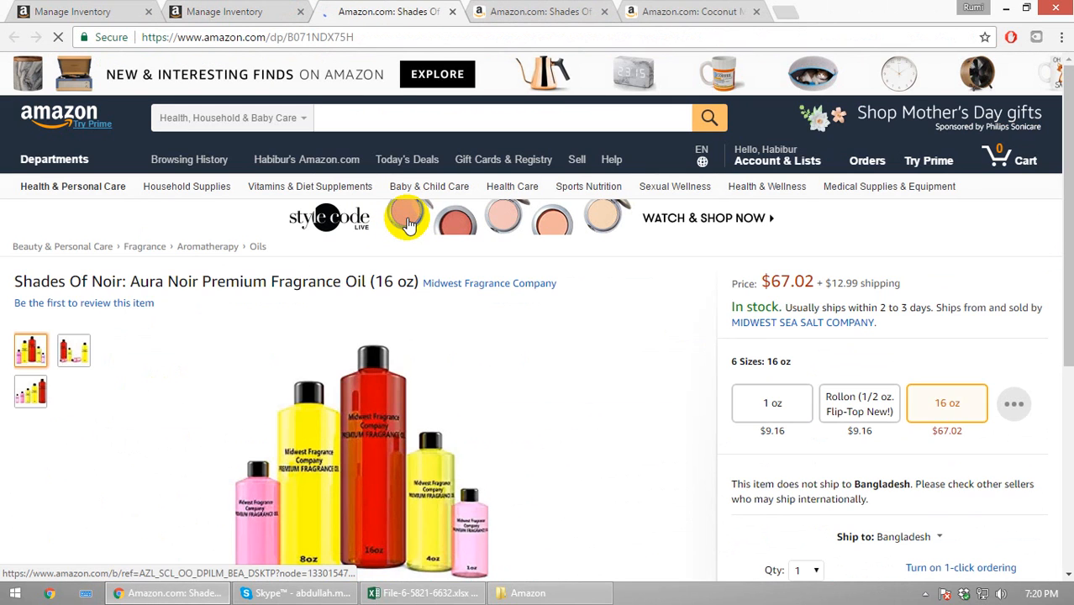
pyautogui.hotkey('ctrl', 'shift', 'Tab')
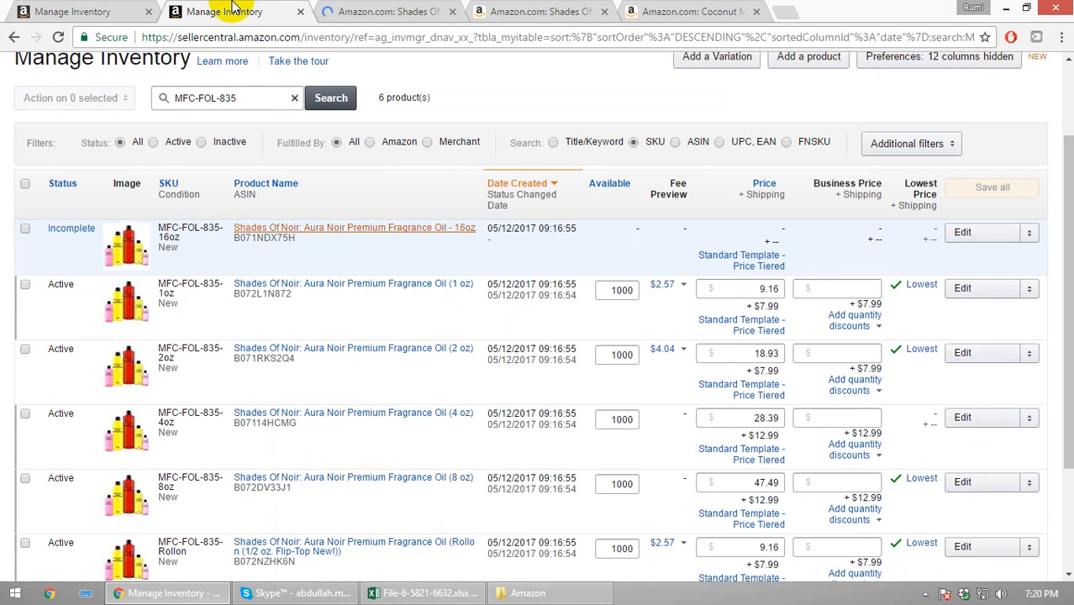
# Open the 1 oz variation for editing and follow its variation details to the parent listing EM-FKJJ-KJG8
pyautogui.click(979, 288)
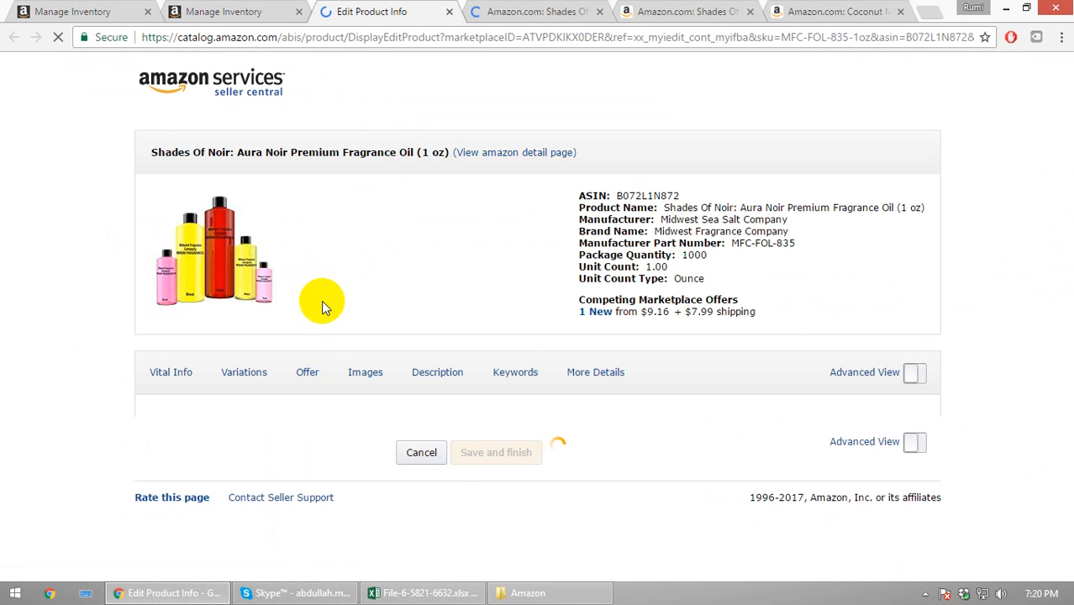
pyautogui.click(244, 375)
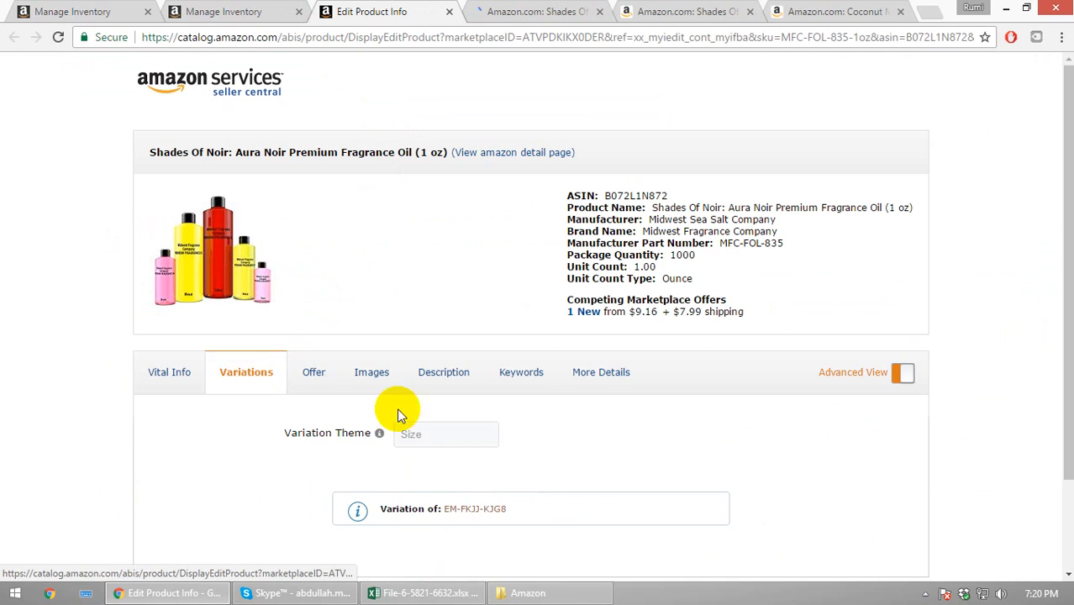
pyautogui.scroll(-2, 511, 436)
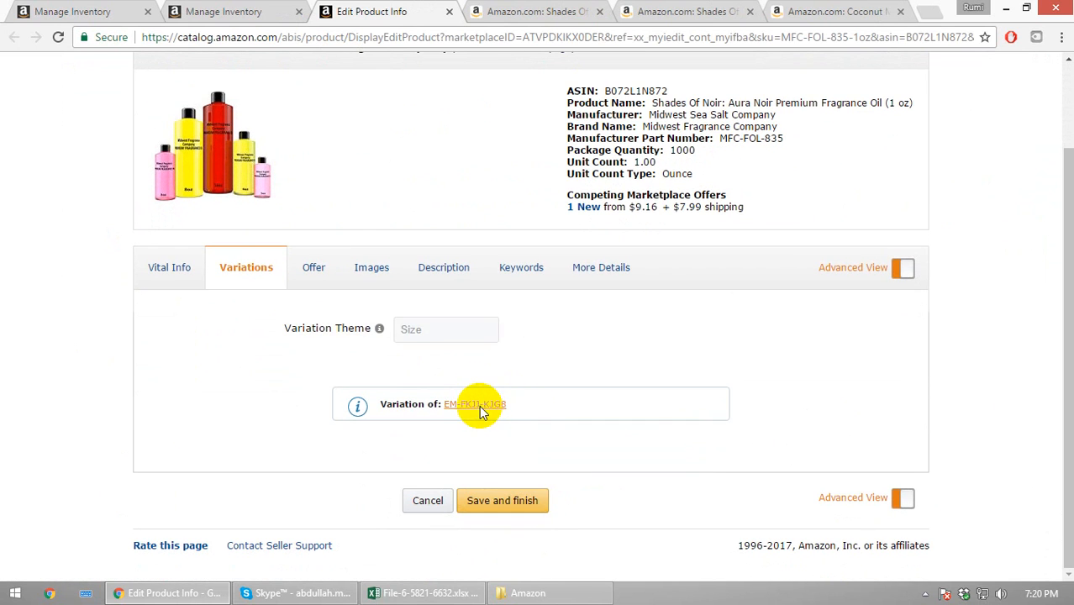
pyautogui.click(477, 405)
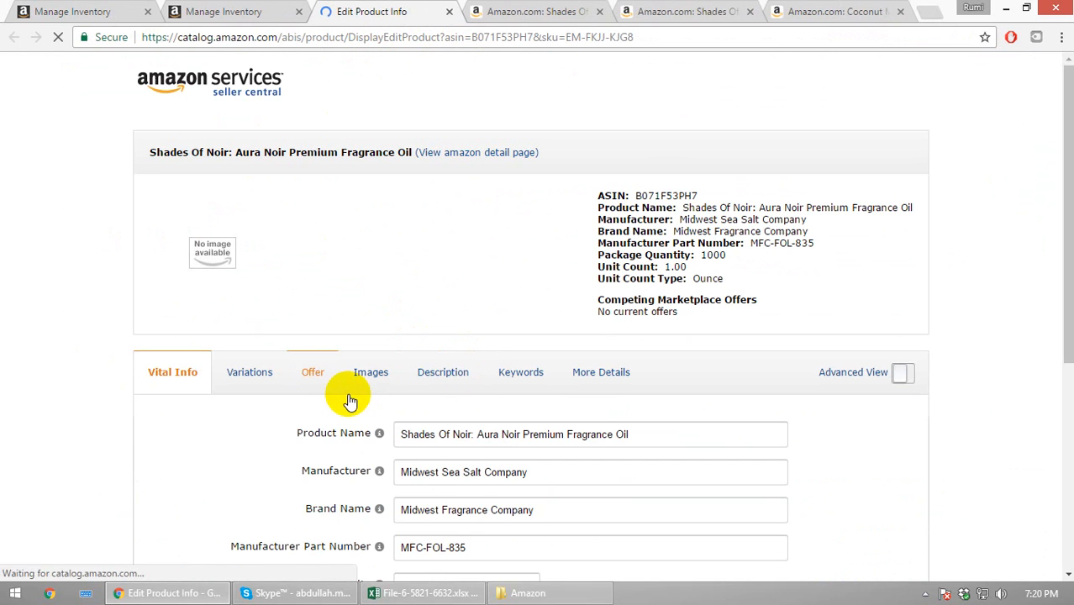
# Examine the parent listing's vital info and its table of size variations with SKUs, product IDs, prices and quantities
pyautogui.scroll(-3, 350, 401)
pyautogui.scroll(2, 343, 278)
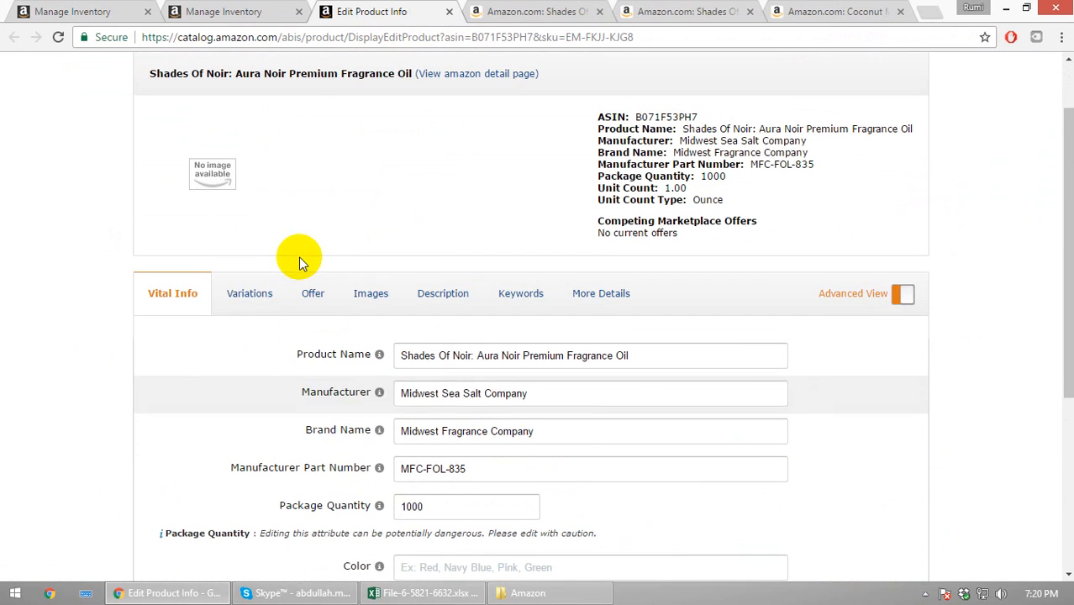
pyautogui.click(248, 294)
pyautogui.scroll(-6, 395, 413)
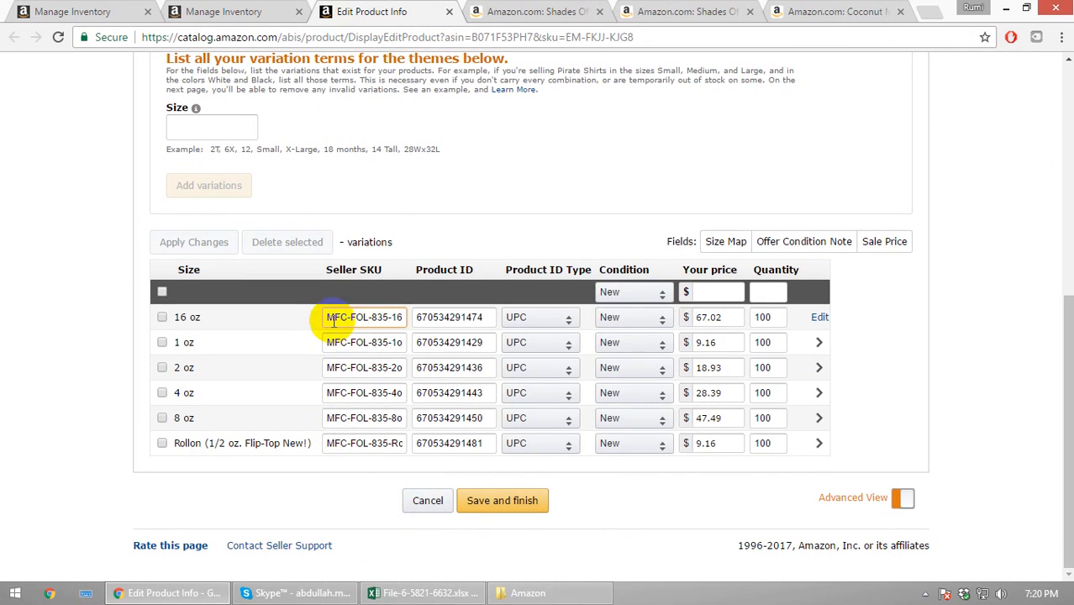
# Using the MFC-FOL-835-1oz SKU copied from the Excel workbook, re-enter the 16 oz and 1 oz seller SKUs as MFC-FOL-835-16oz and MFC-FOL-835-1oz
pyautogui.moveTo(332, 317); pyautogui.dragTo(419, 317)
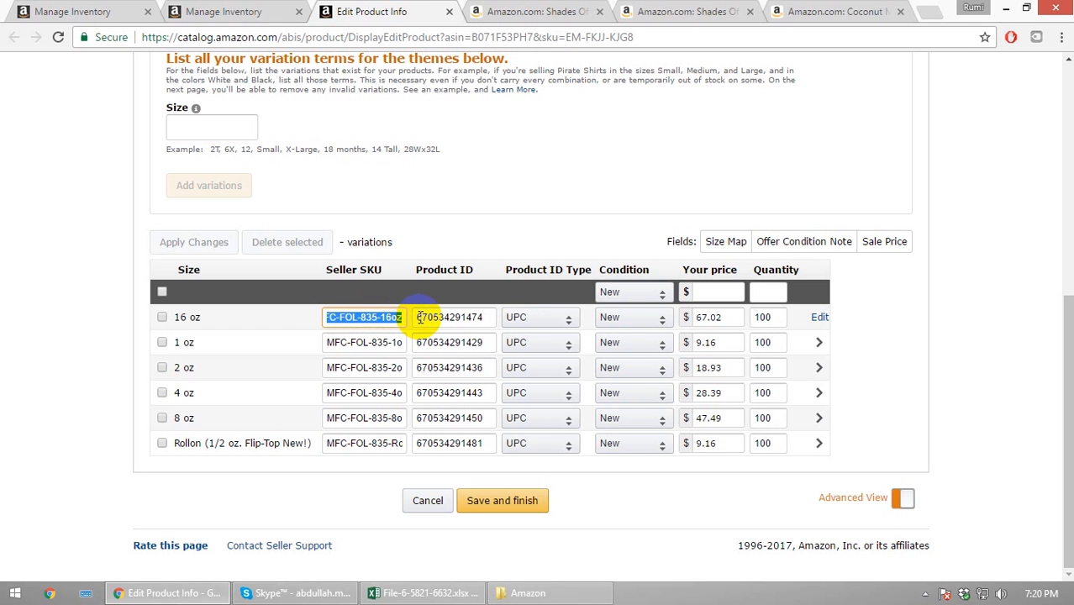
pyautogui.click(424, 592)
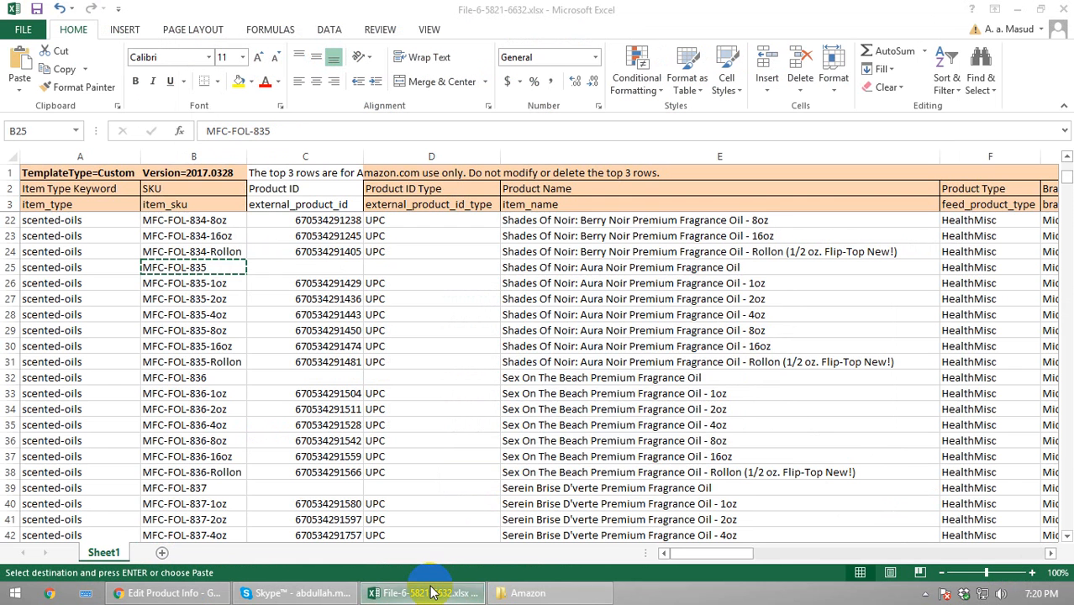
pyautogui.click(211, 283)
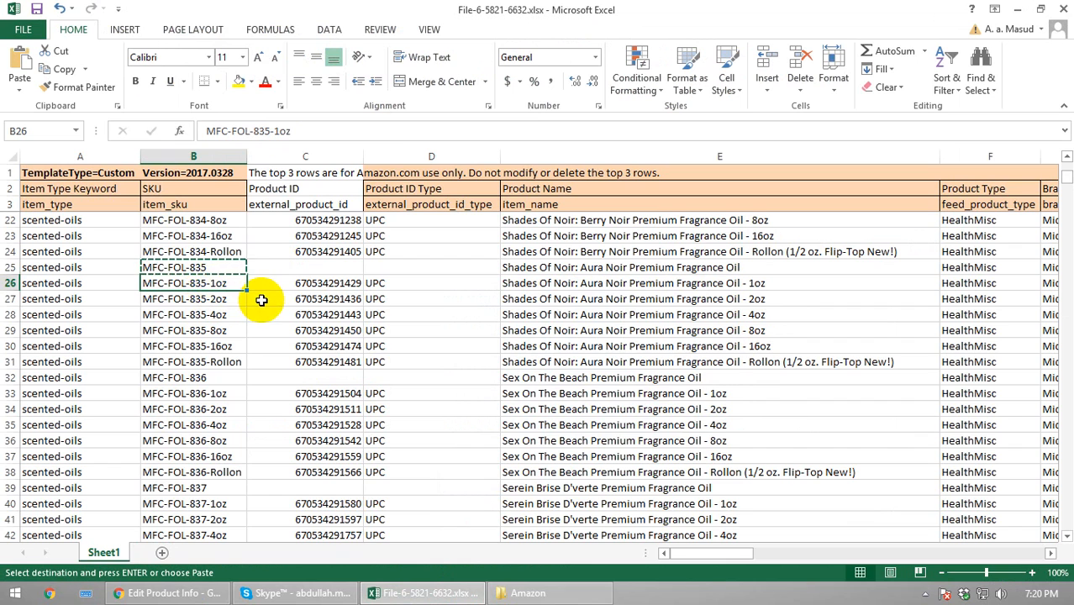
pyautogui.hotkey('ctrl', 'c')
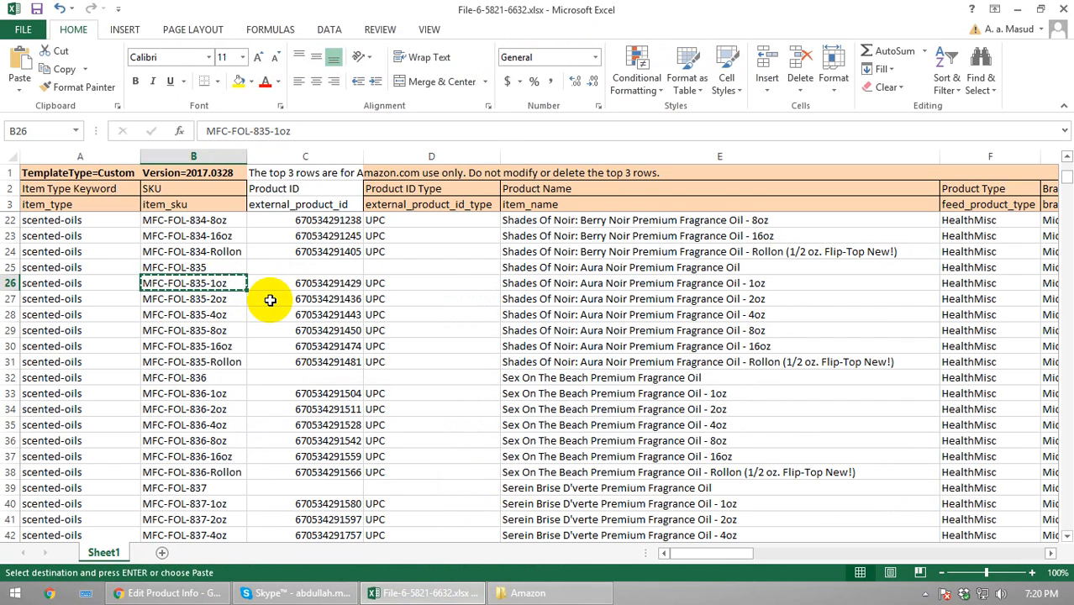
pyautogui.hotkey('alt', 'Tab')
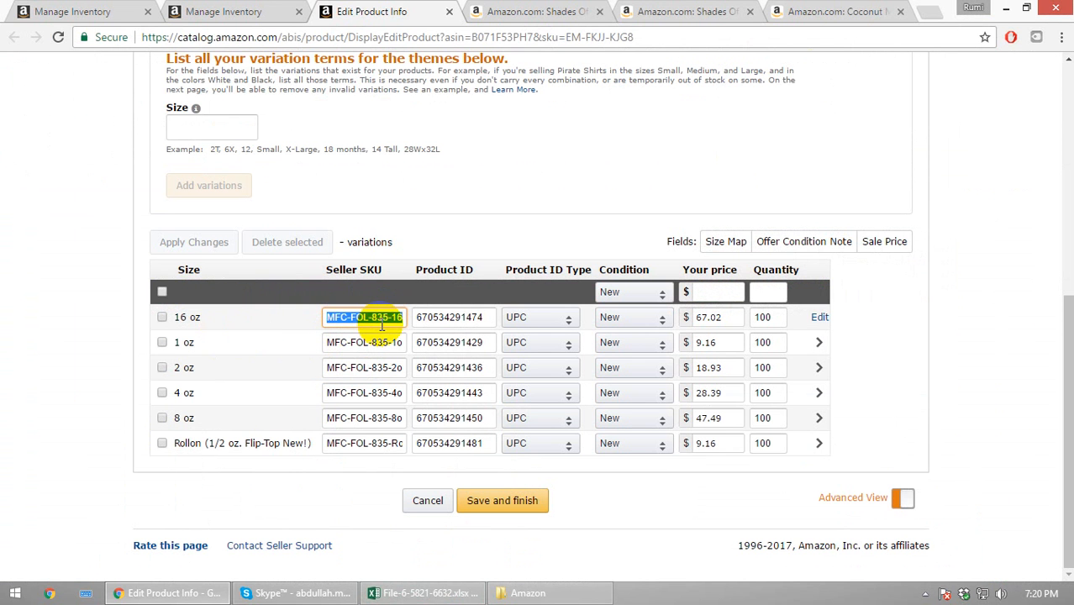
pyautogui.hotkey('ctrl', 'v')
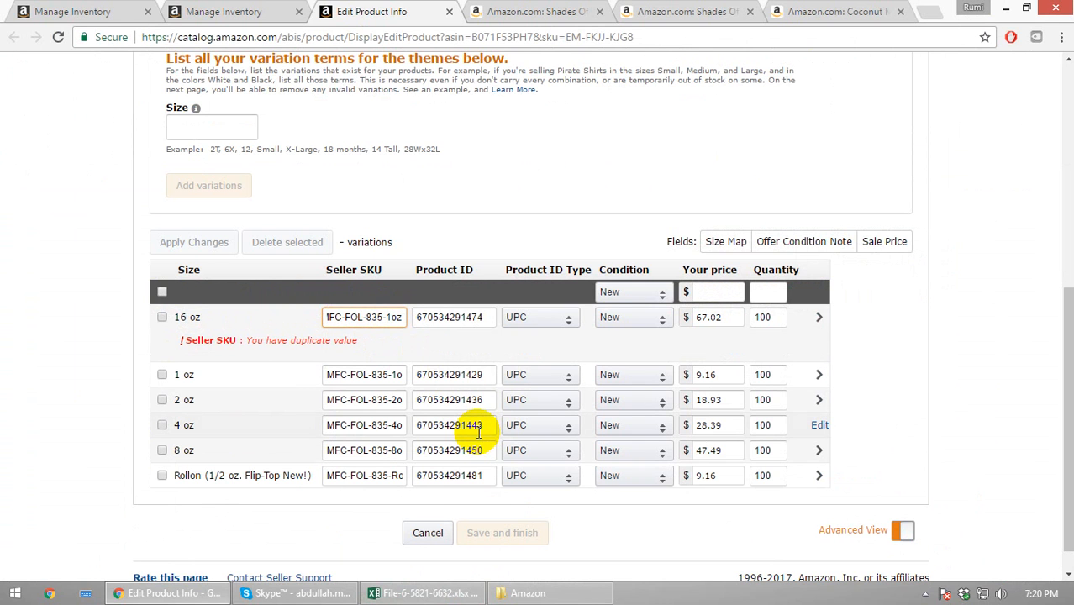
pyautogui.hotkey('alt', 'Tab')
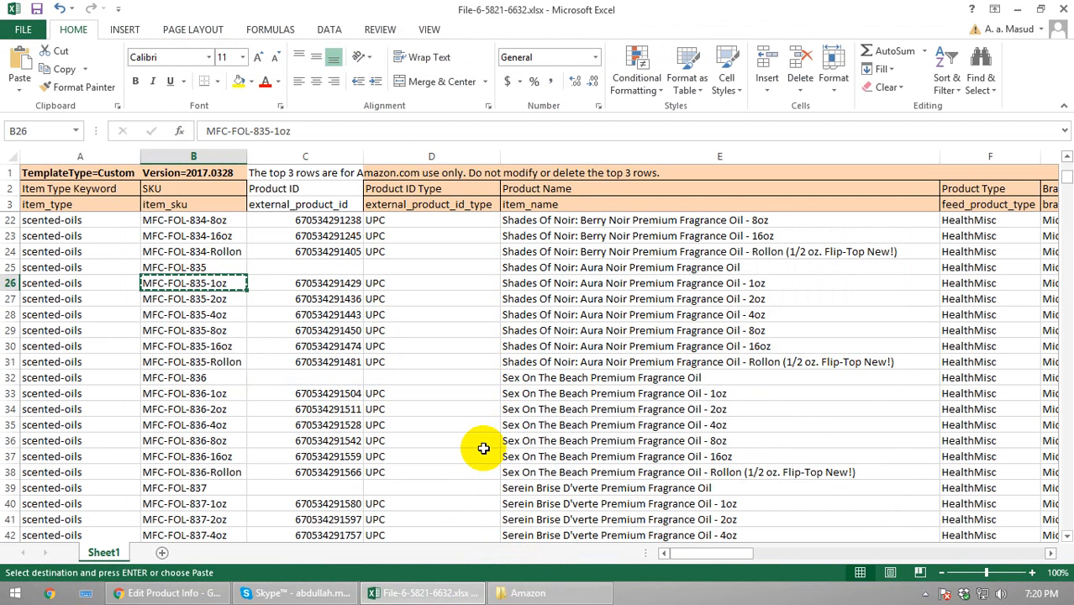
pyautogui.click(193, 299)
pyautogui.hotkey('alt', 'Tab')
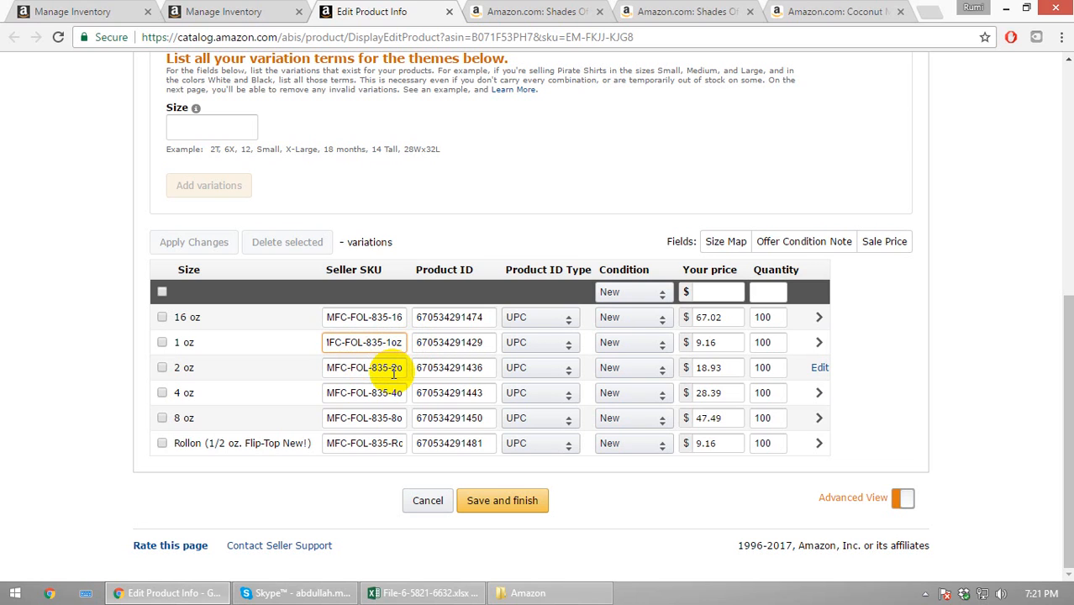
# Re-enter the 2 oz variation's seller SKU as MFC-FOL-835-2oz by pasting the copied SKU and adjusting its size
pyautogui.click(366, 367)
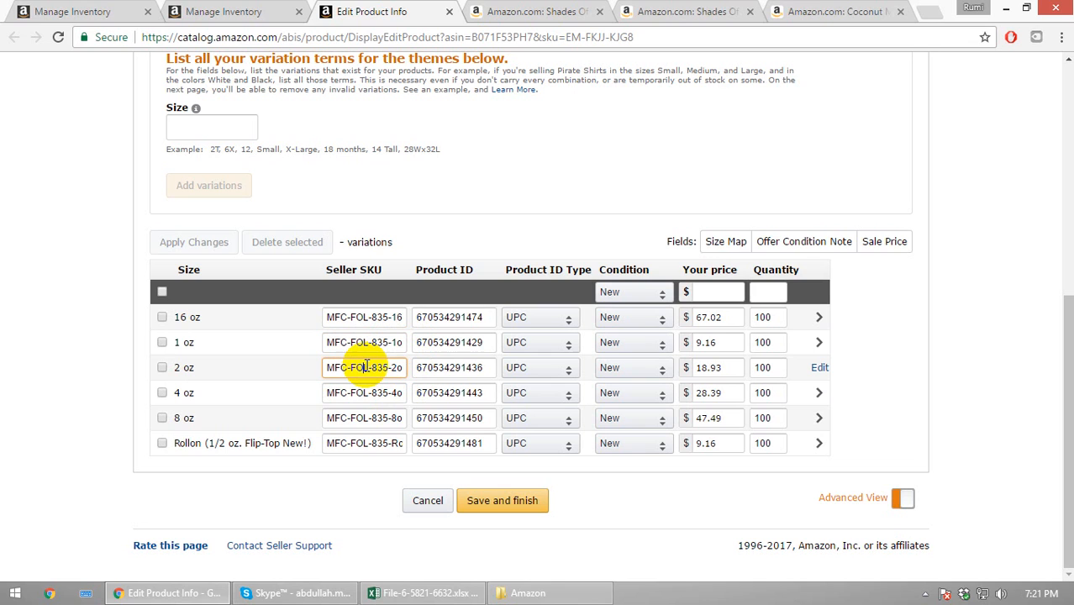
pyautogui.hotkey('ctrl', 'v')
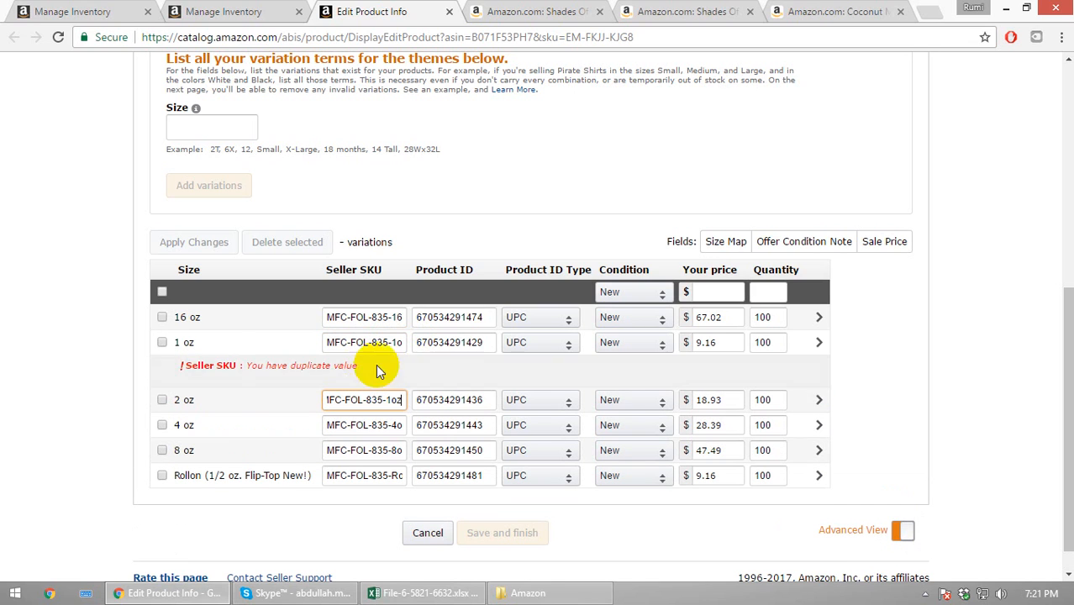
pyautogui.click(393, 399)
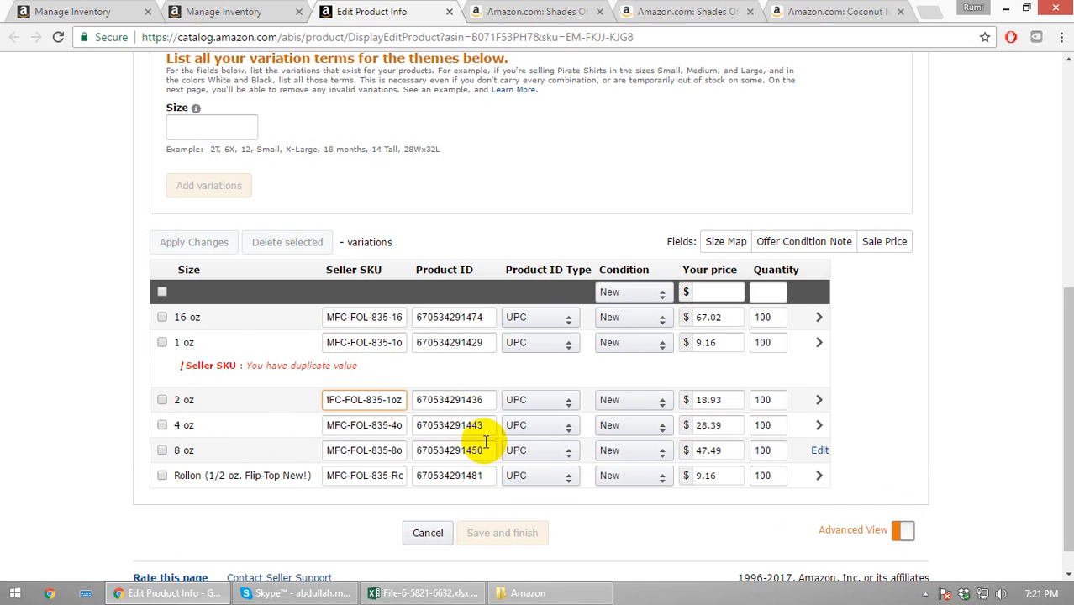
pyautogui.press('BackSpace')
pyautogui.write('2')
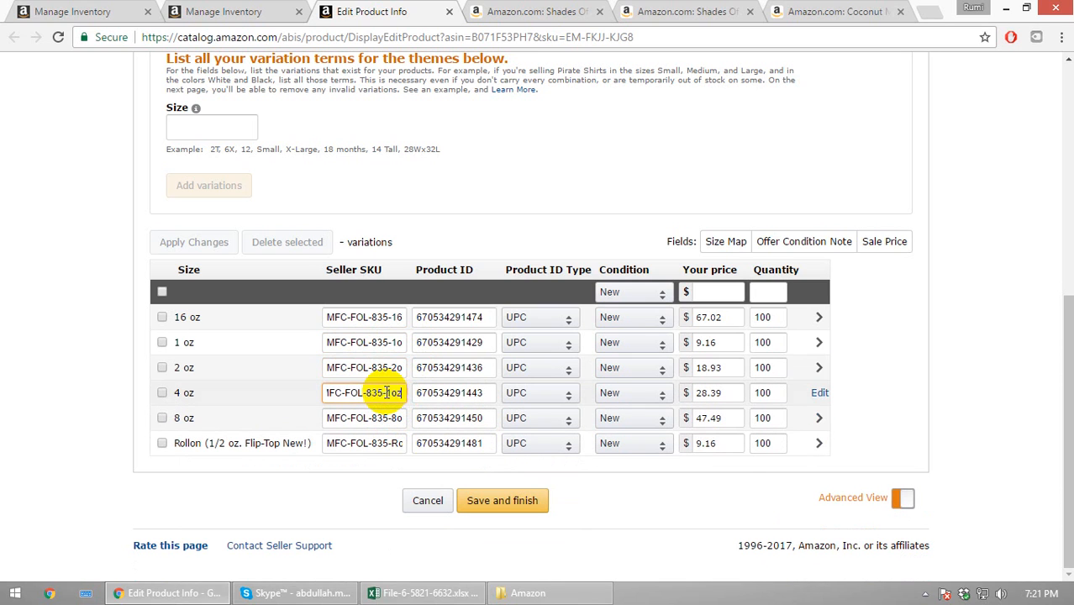
# Re-enter the seller SKUs of the 4 oz and 8 oz variations as MFC-FOL-835-4oz and MFC-FOL-835-8oz
pyautogui.click(392, 426)
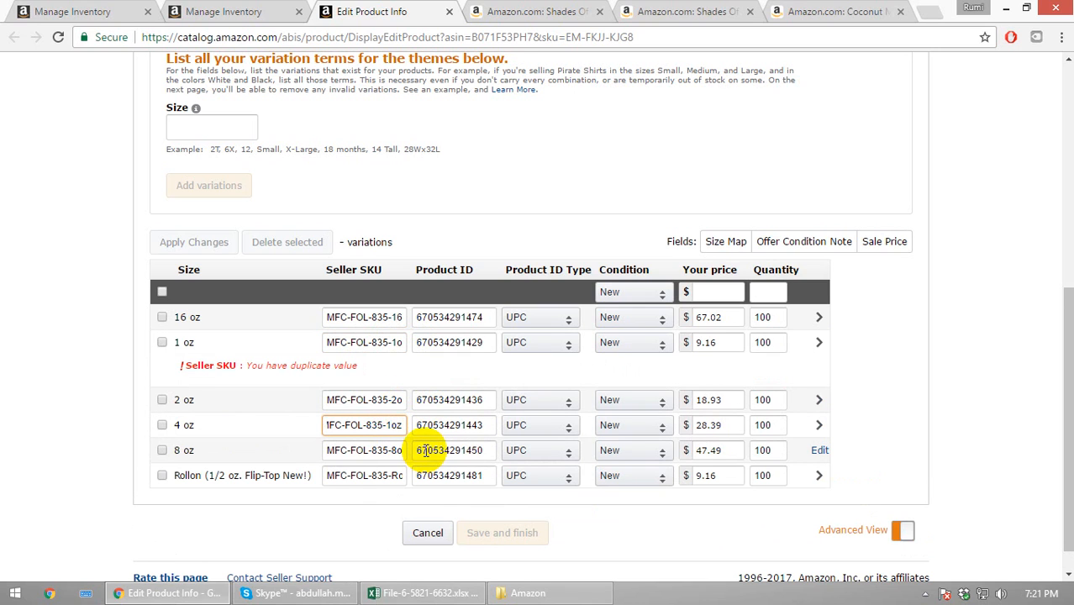
pyautogui.press('BackSpace')
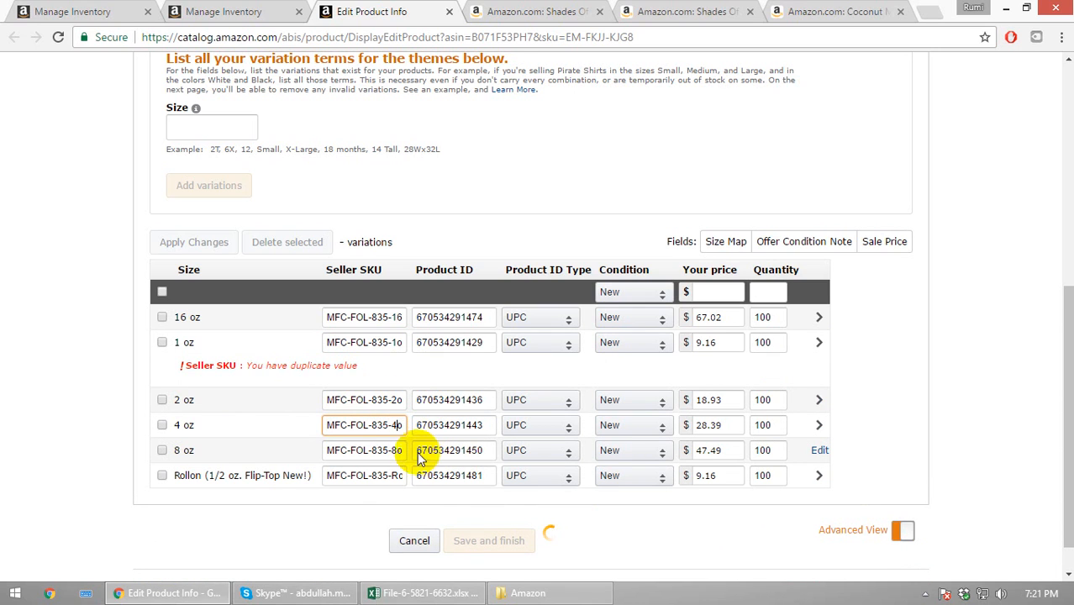
pyautogui.write('4')
pyautogui.click(383, 449)
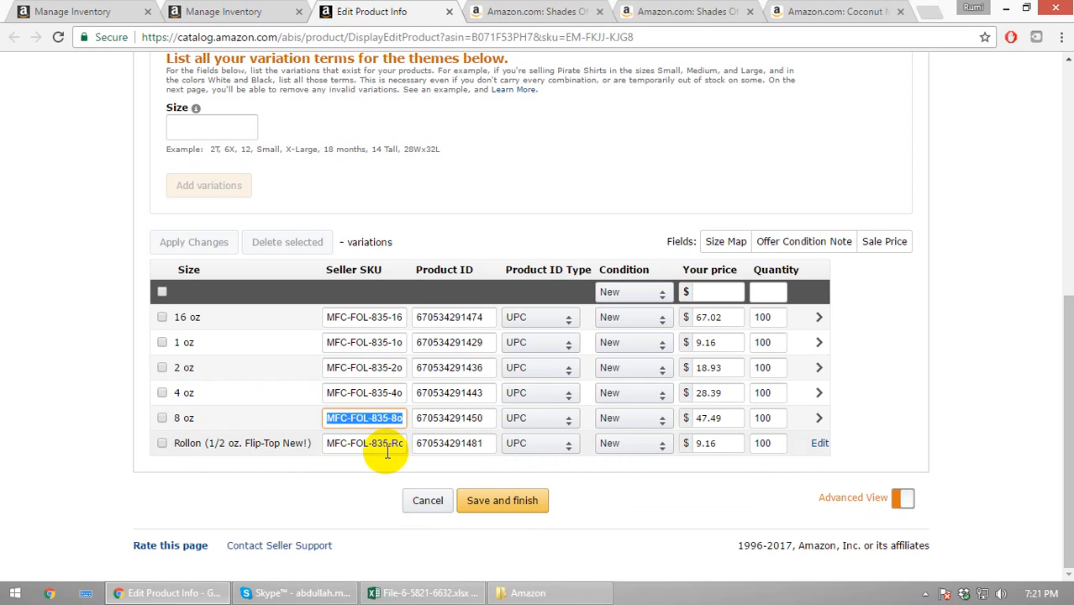
pyautogui.hotkey('ctrl', 'v')
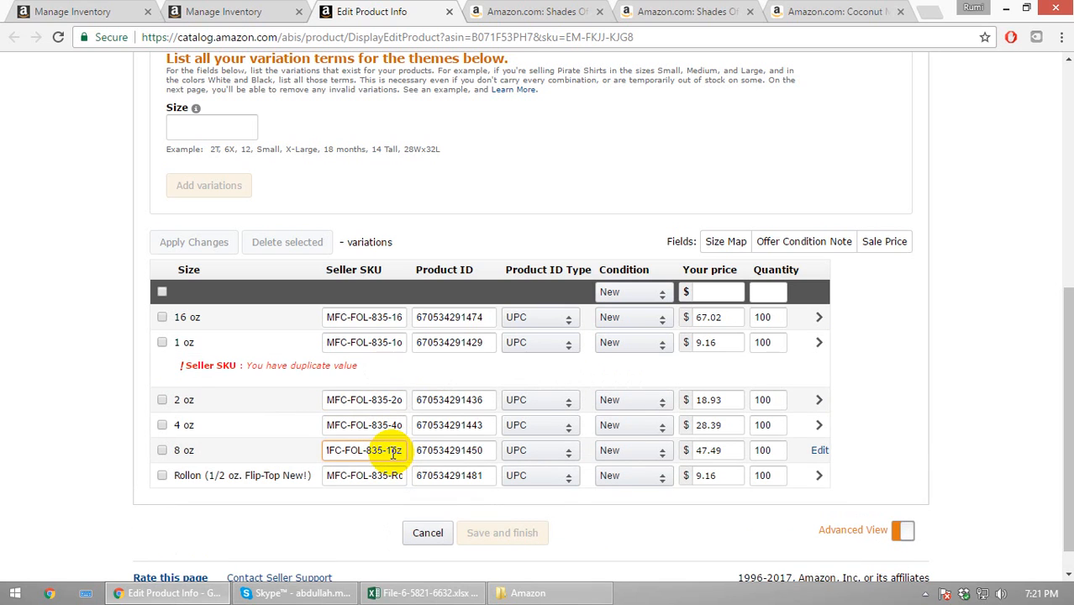
pyautogui.press('BackSpace')
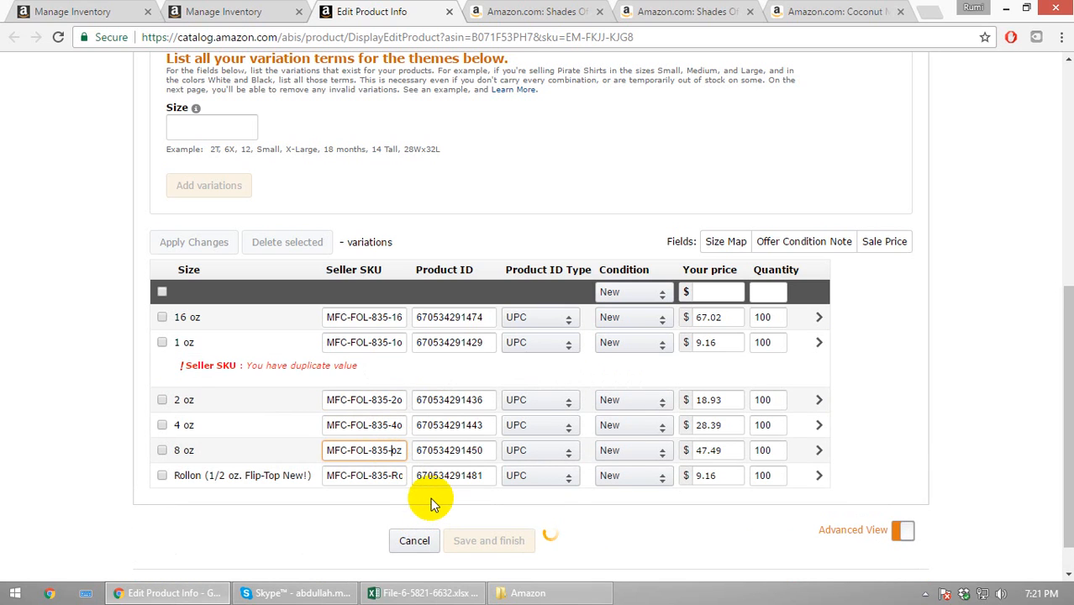
# Copy MFC-FOL-835-Rollon from the Excel workbook and paste it as the Rollon variation's seller SKU in the parent listing
pyautogui.click(376, 443)
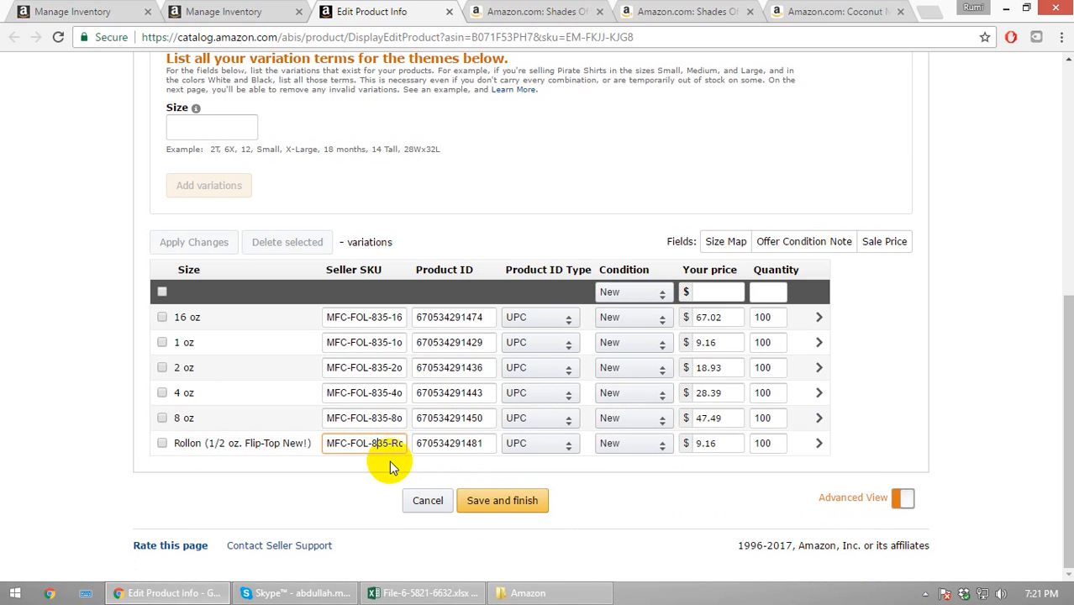
pyautogui.press('End')
pyautogui.press('Home')
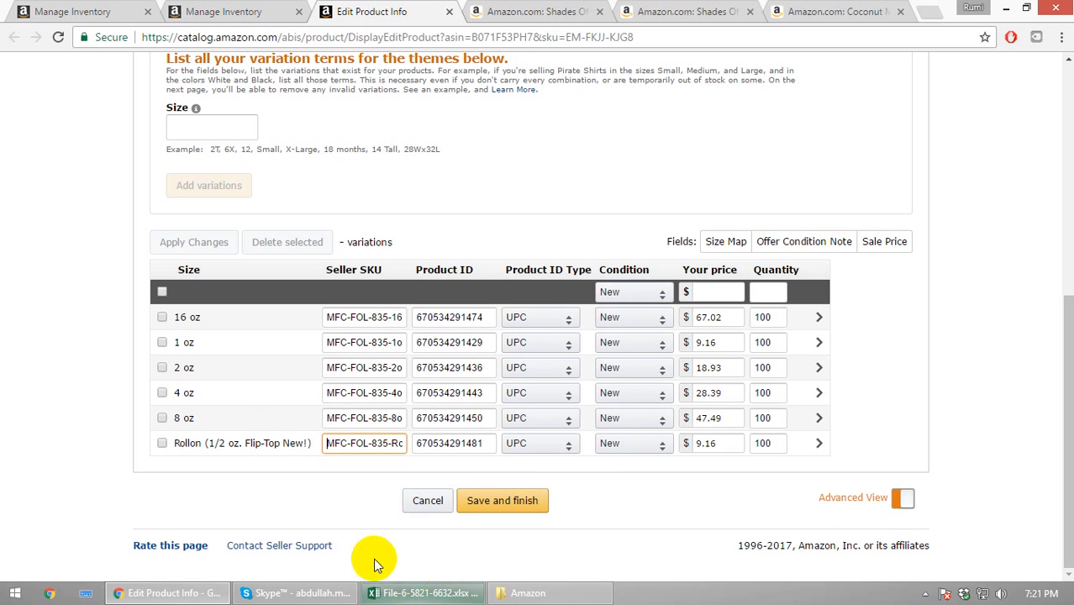
pyautogui.click(420, 592)
pyautogui.click(217, 363)
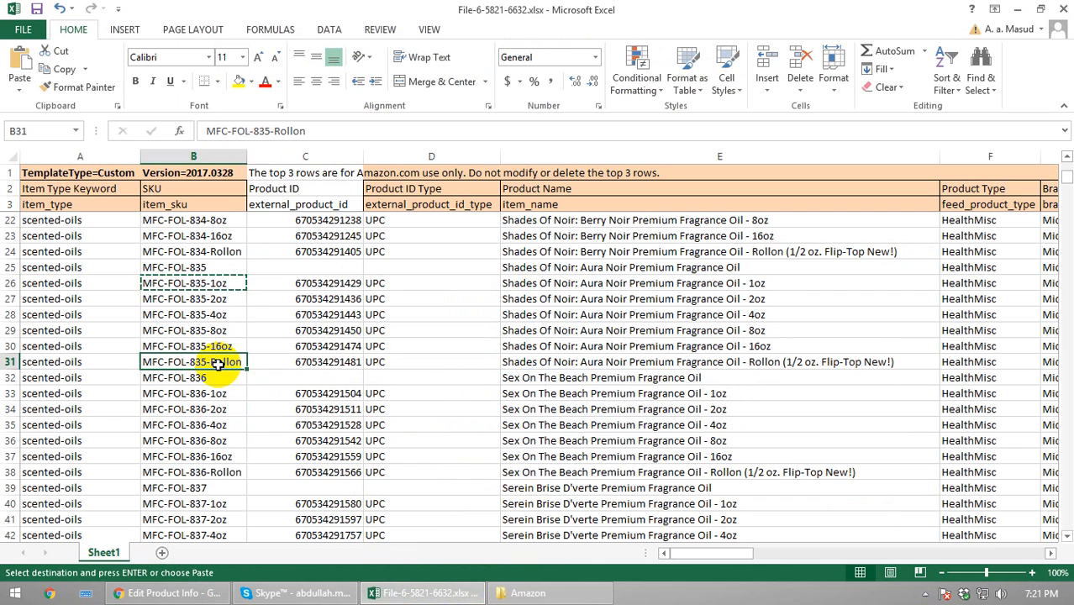
pyautogui.hotkey('ctrl', 'c')
pyautogui.hotkey('alt', 'Tab')
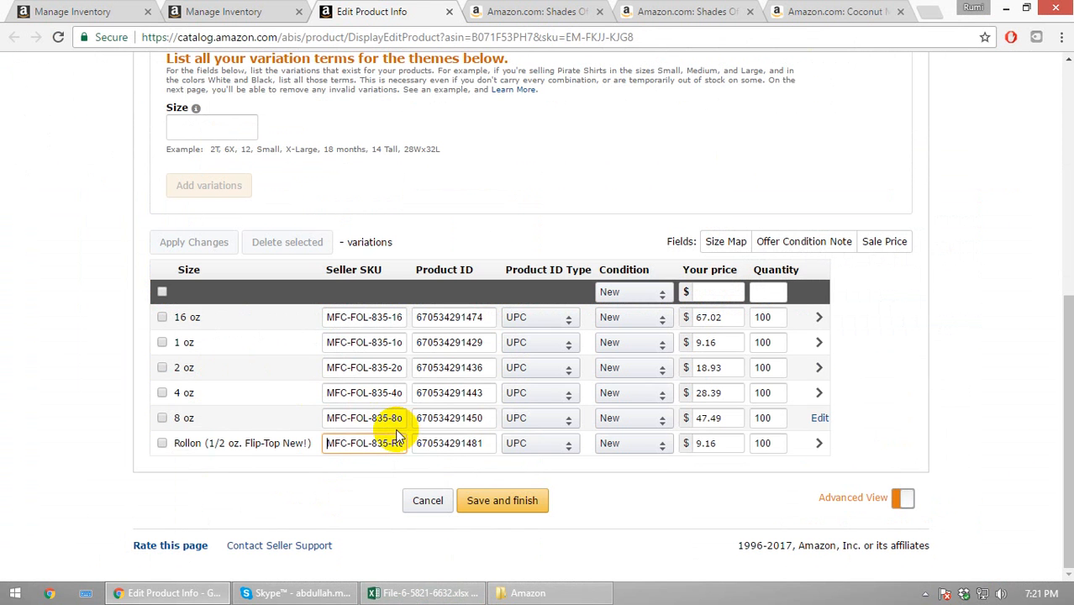
pyautogui.click(359, 472)
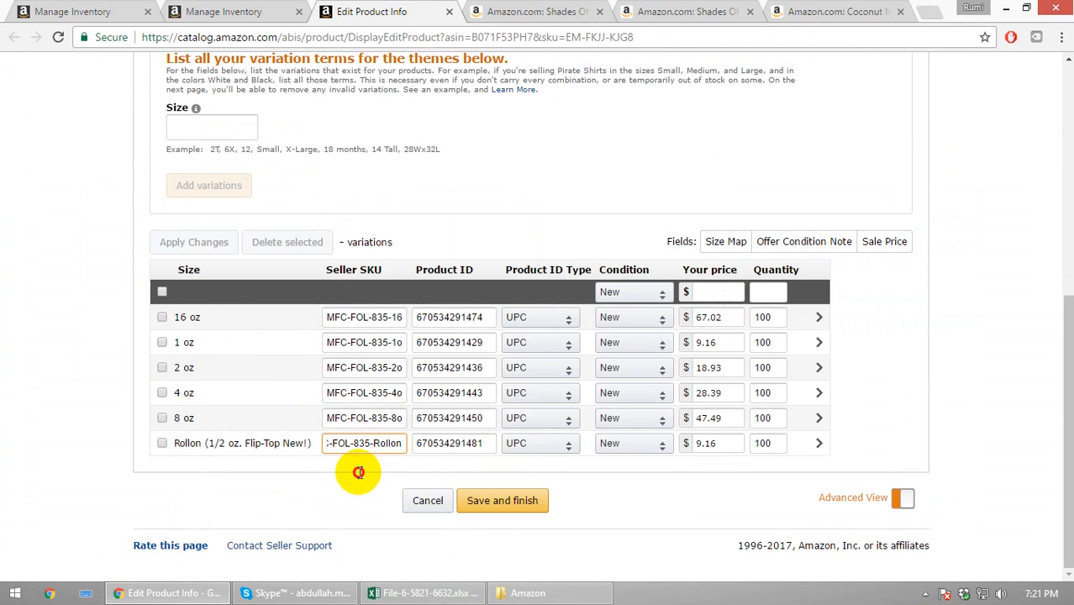
# Examine the parent listing's offer settings and its main and additional product image slots
pyautogui.scroll(5, 558, 383)
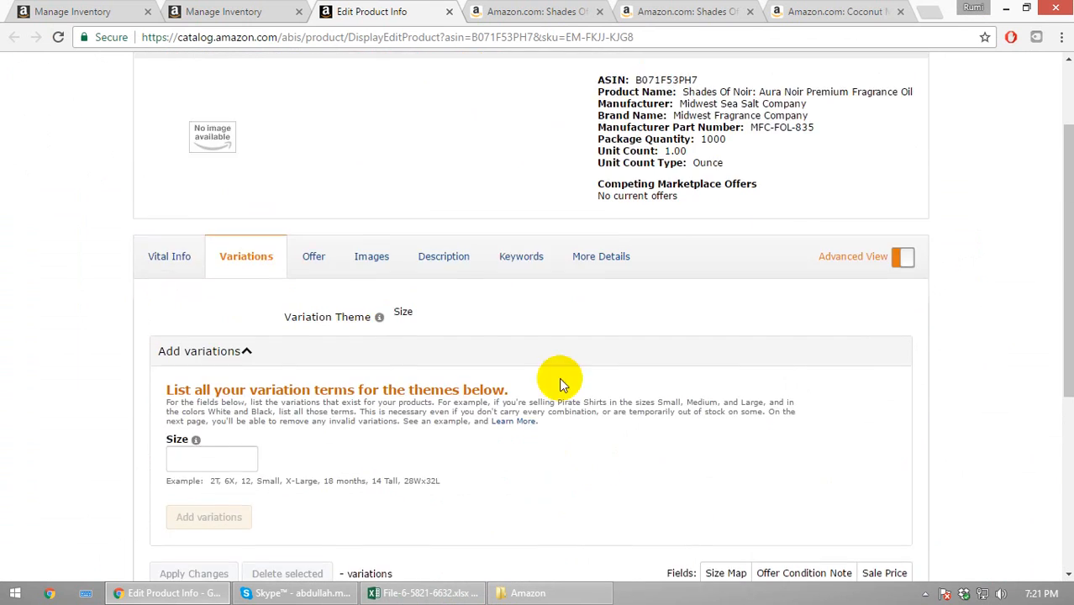
pyautogui.click(311, 371)
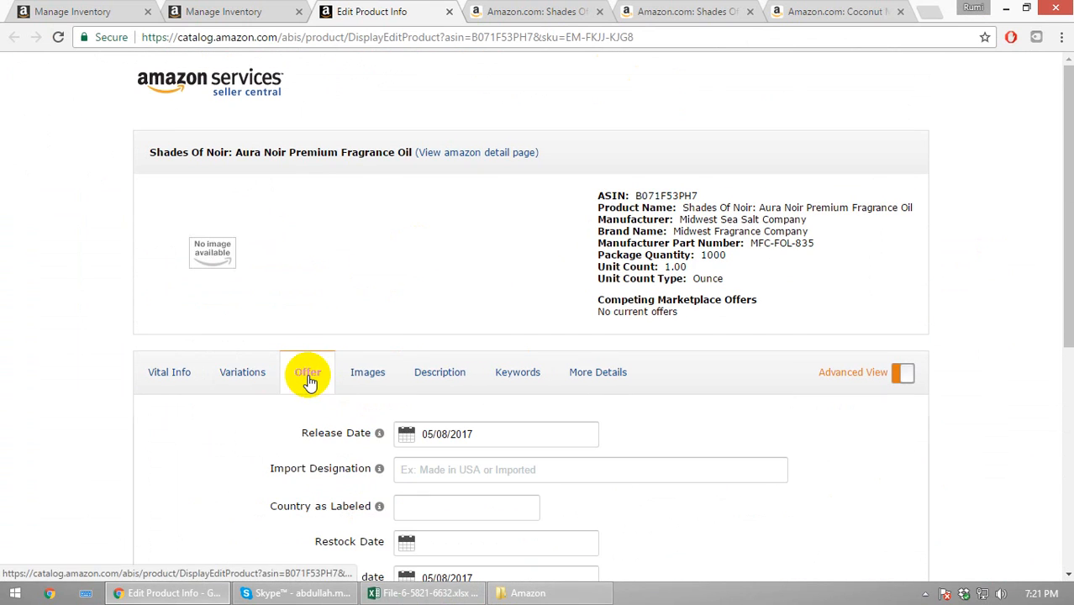
pyautogui.scroll(-1, 389, 437)
pyautogui.scroll(-5, 389, 437)
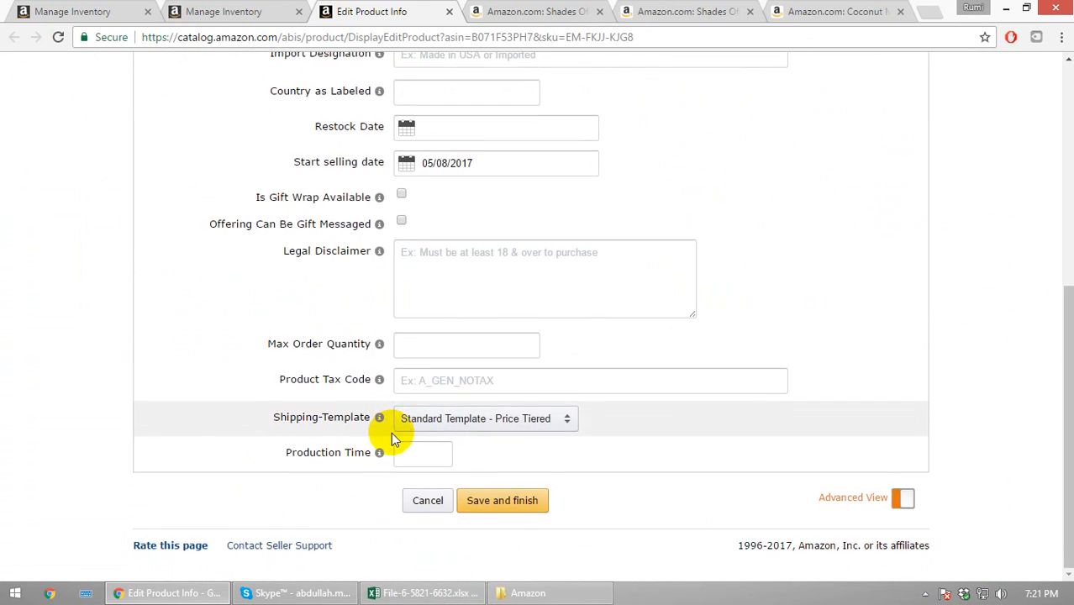
pyautogui.scroll(4, 391, 432)
pyautogui.scroll(1, 390, 432)
pyautogui.click(371, 374)
pyautogui.scroll(-3, 556, 492)
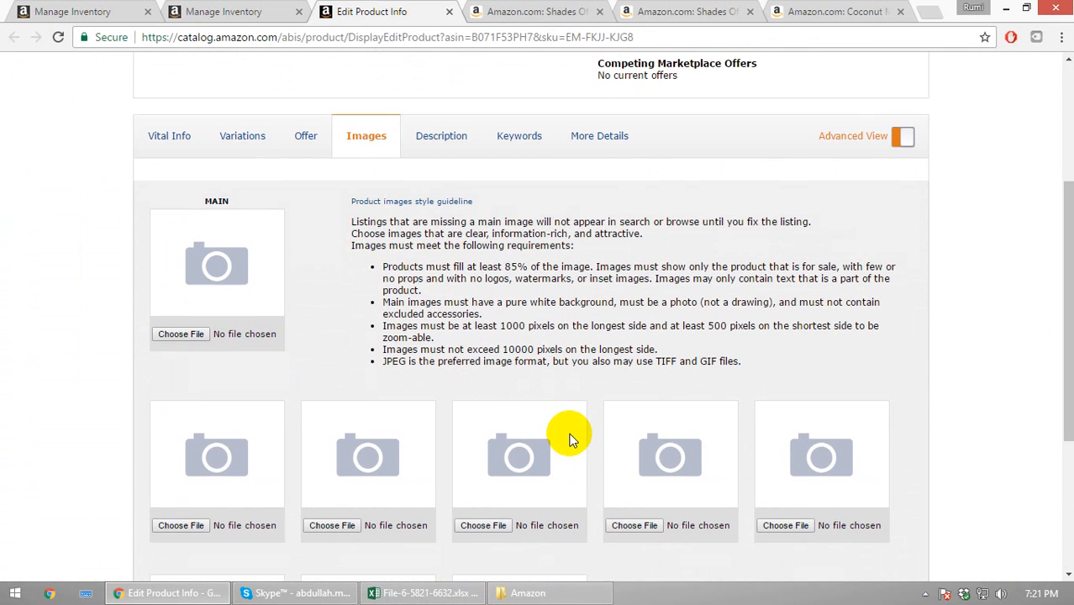
pyautogui.scroll(-3, 568, 437)
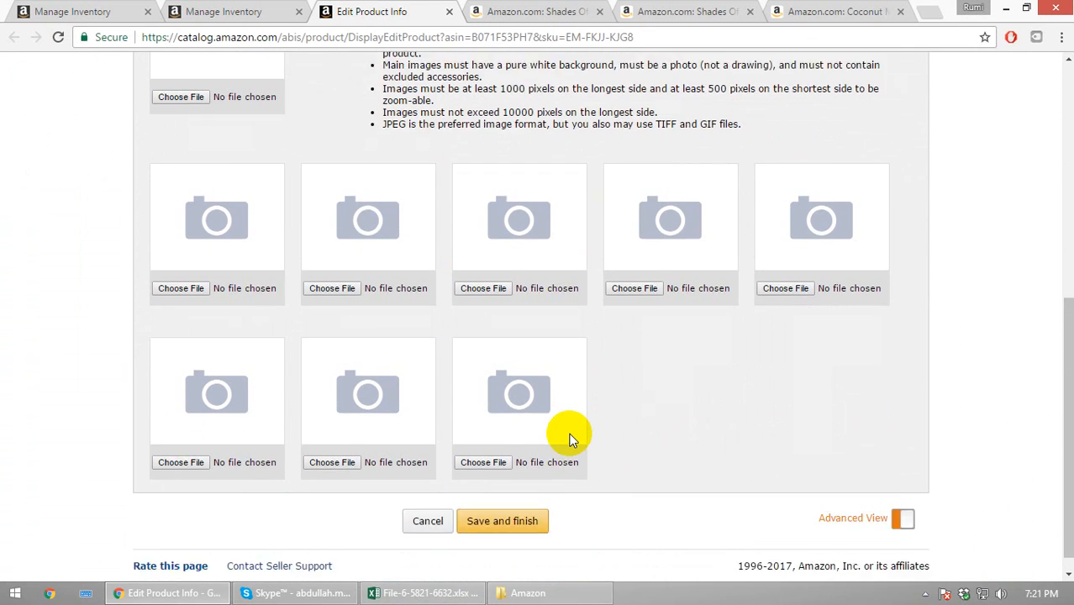
pyautogui.scroll(3, 569, 437)
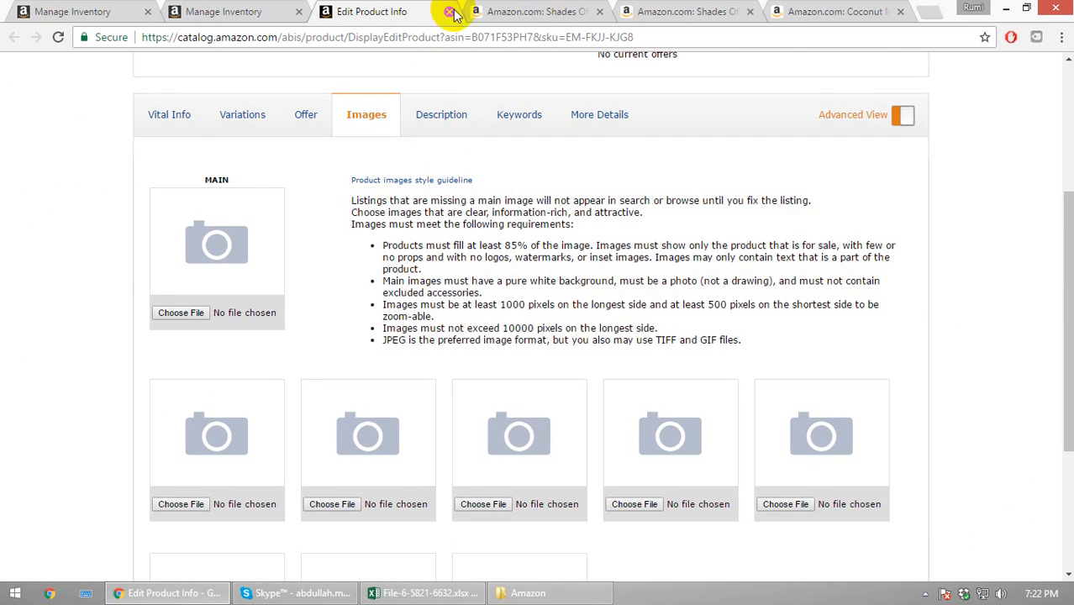
# View the 1 oz and Rollon sizes on the Aura Noir product page, and return to the parent listing's images
pyautogui.click(514, 11)
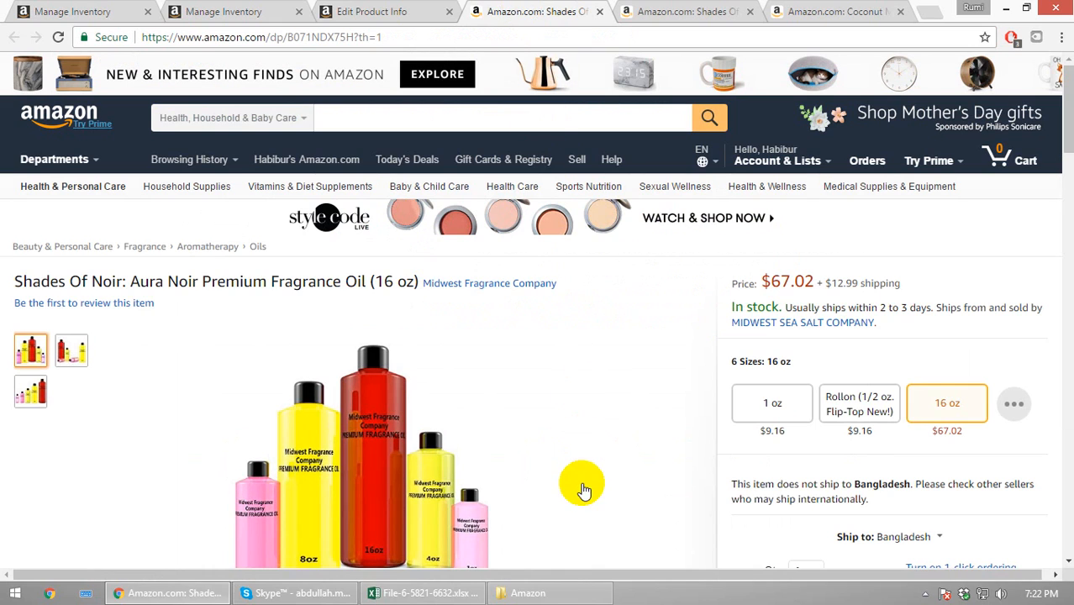
pyautogui.click(778, 405)
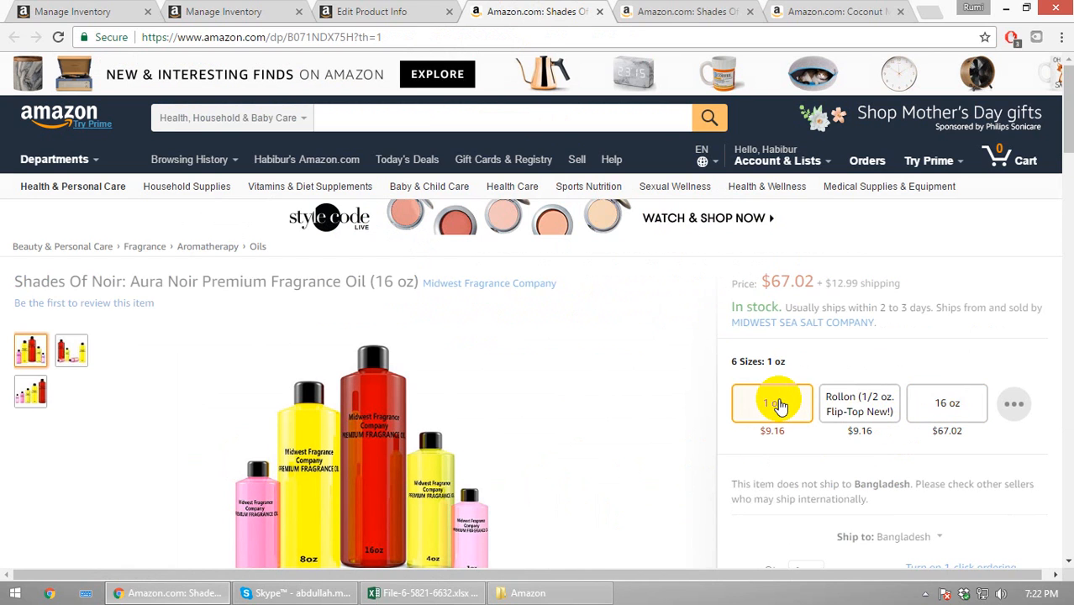
pyautogui.click(844, 406)
pyautogui.click(385, 9)
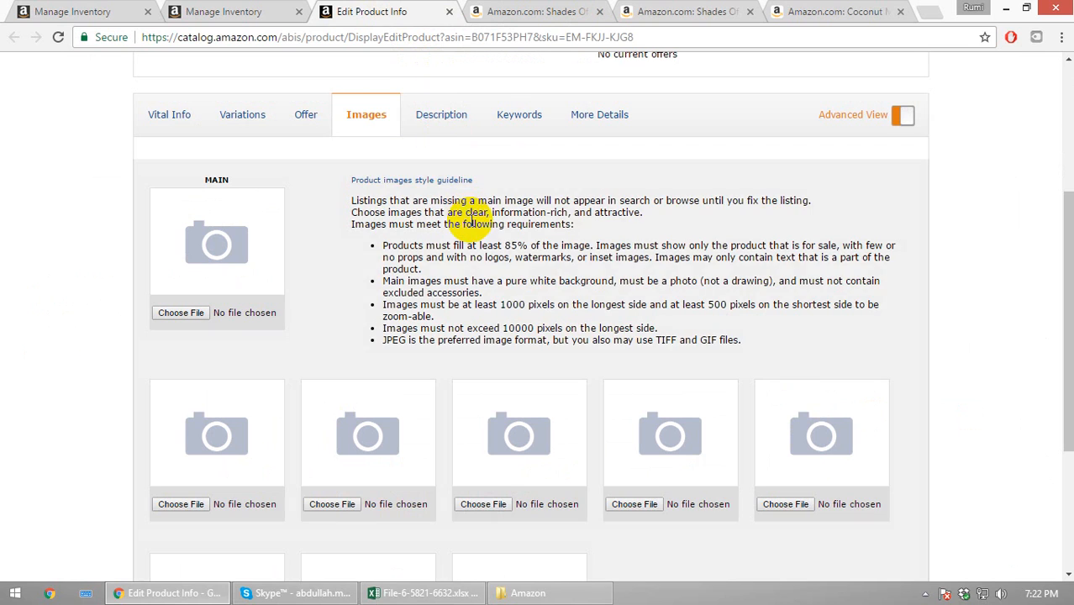
# Upload 711Km7FYH9L._SX522_.jpg from the Amazon folder as the parent listing's main image
pyautogui.scroll(3, 512, 235)
pyautogui.scroll(1, 534, 255)
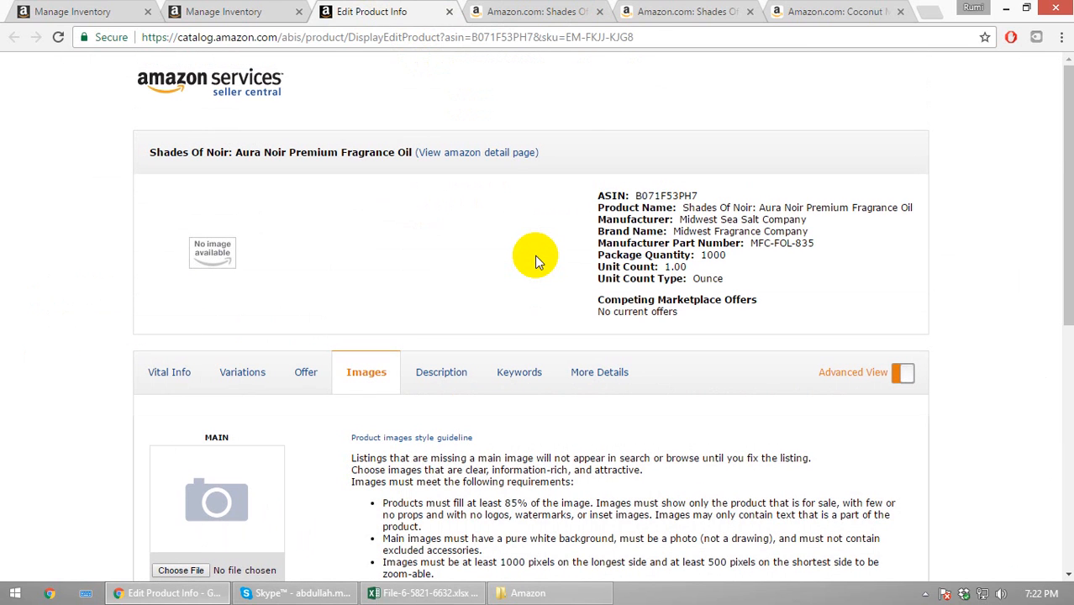
pyautogui.scroll(-3, 525, 374)
pyautogui.scroll(1, 528, 375)
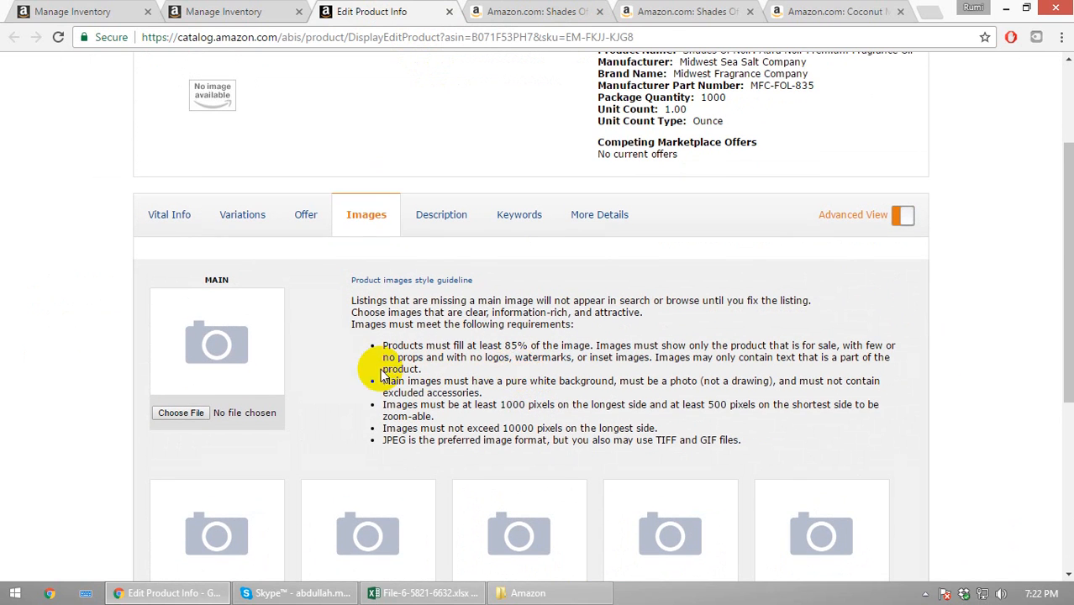
pyautogui.scroll(-3, 304, 362)
pyautogui.click(190, 182)
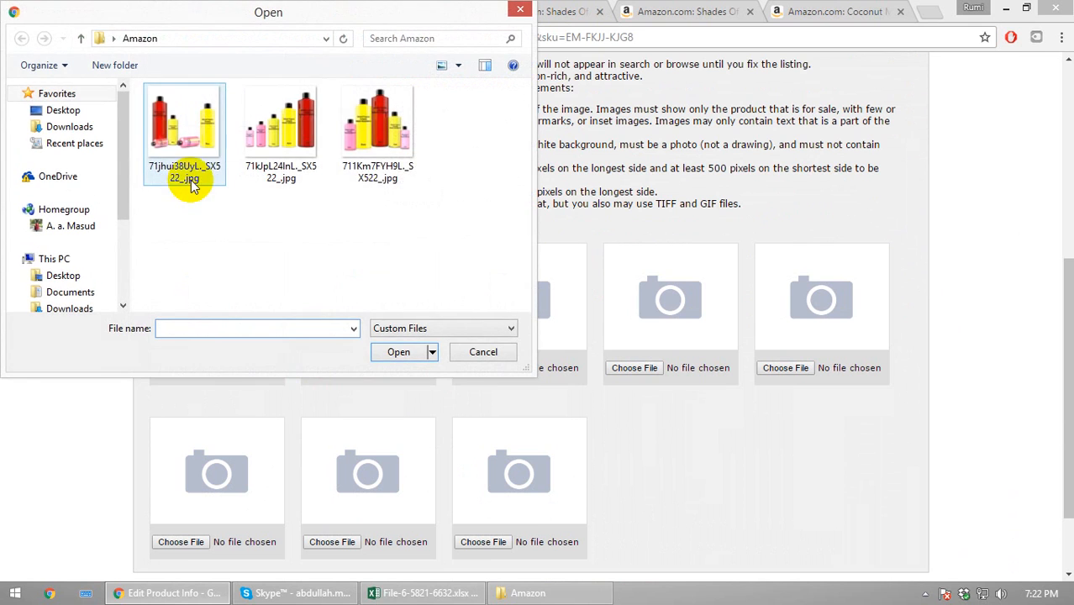
pyautogui.click(380, 151)
pyautogui.click(398, 353)
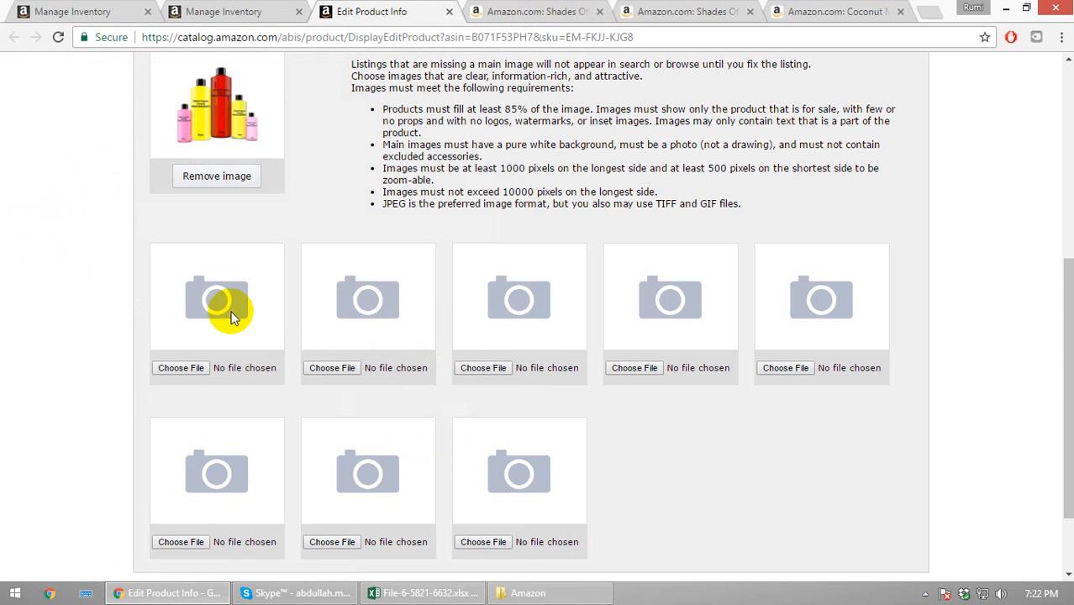
# Upload 71kJpL24InL._SX522_.jpg and 71jhui38UyL._SX522_.jpg from the Amazon folder as the parent listing's first and second additional images
pyautogui.click(193, 370)
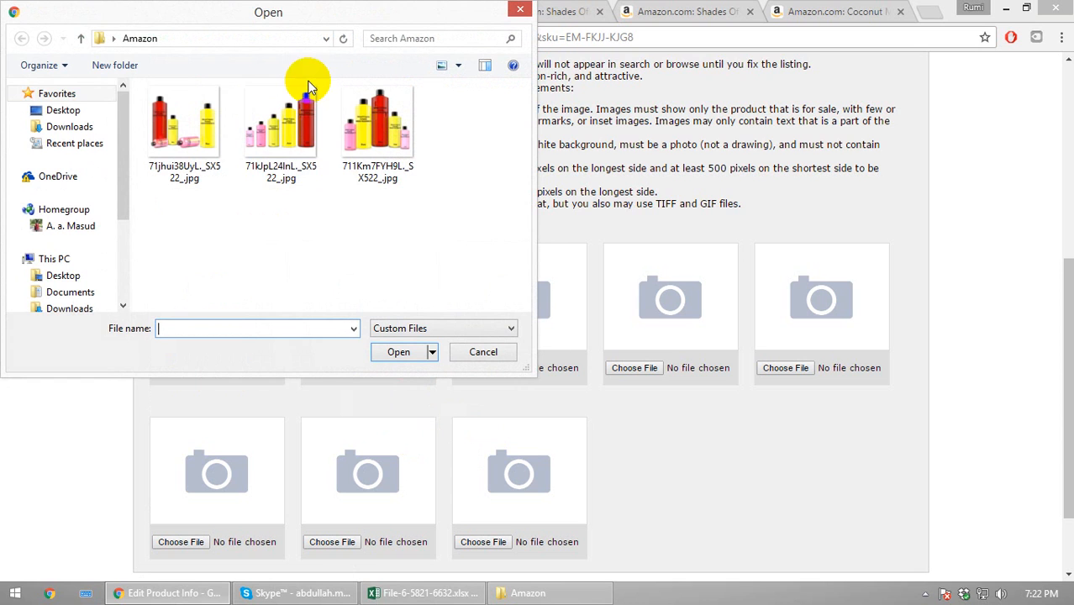
pyautogui.click(294, 126)
pyautogui.click(399, 352)
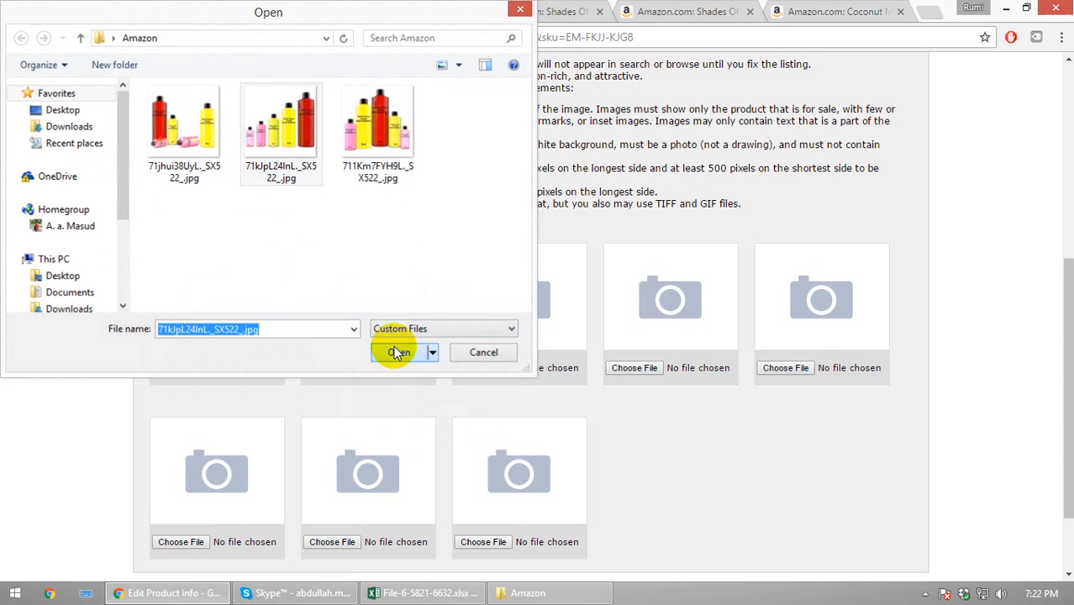
pyautogui.click(355, 368)
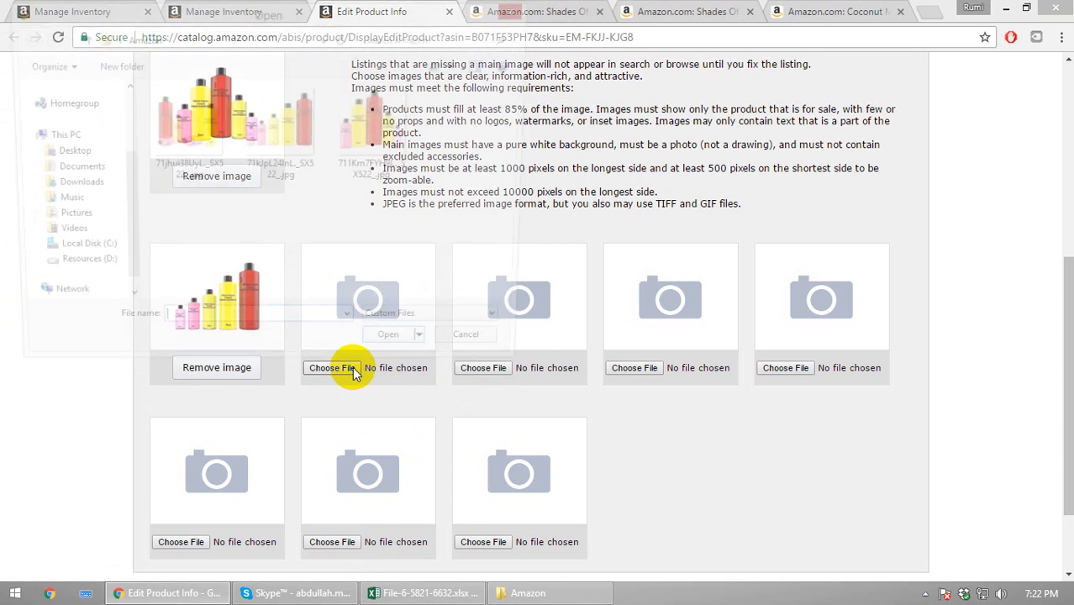
pyautogui.click(193, 139)
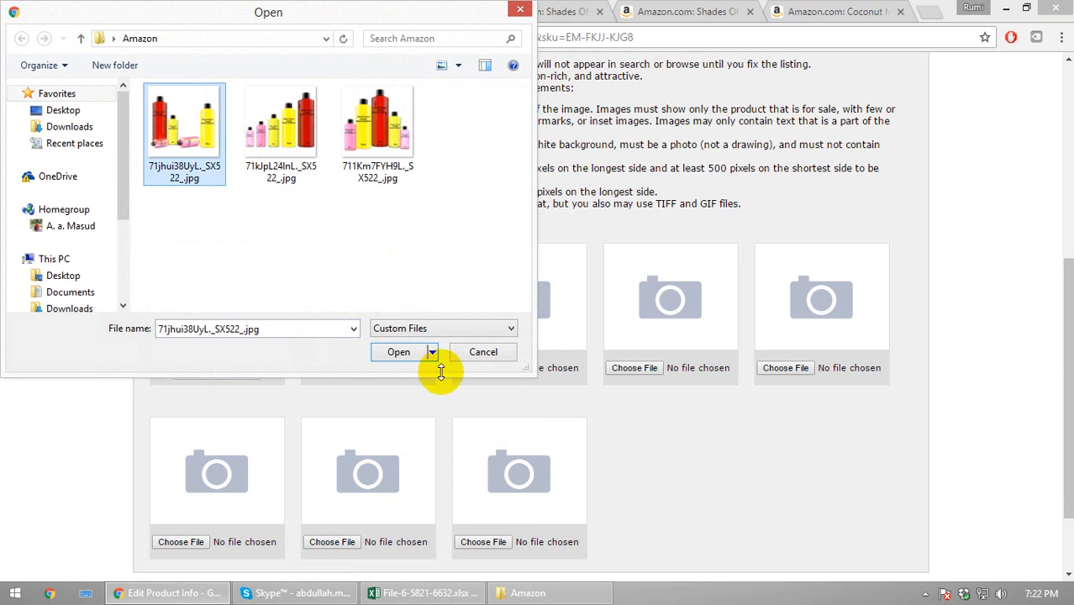
pyautogui.click(400, 352)
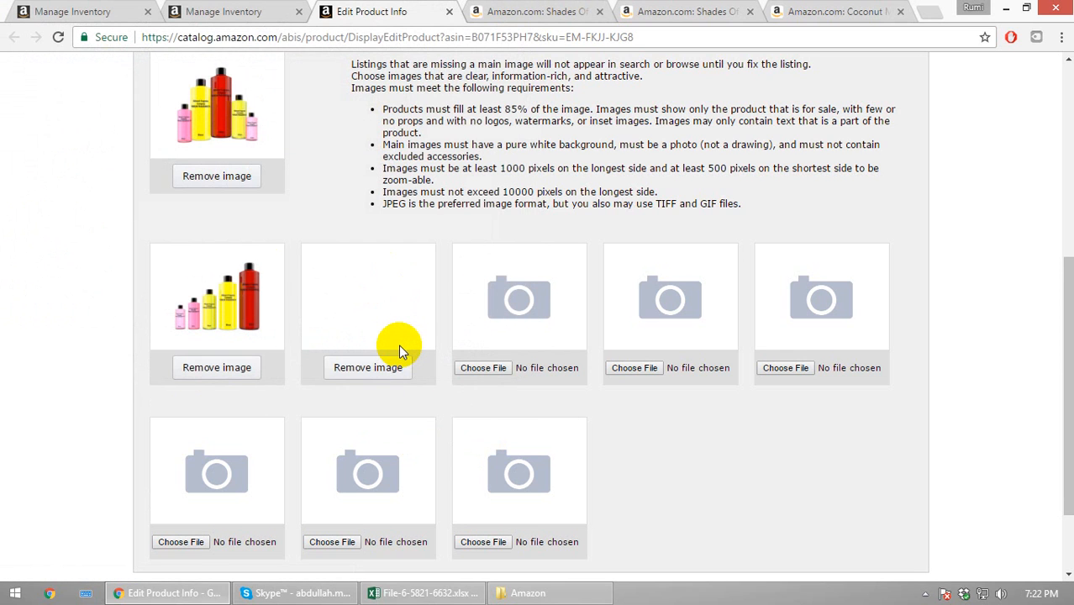
# Check the parent listing's uploaded images, its key product features and description, and its platinum keywords and search terms
pyautogui.scroll(-3, 386, 403)
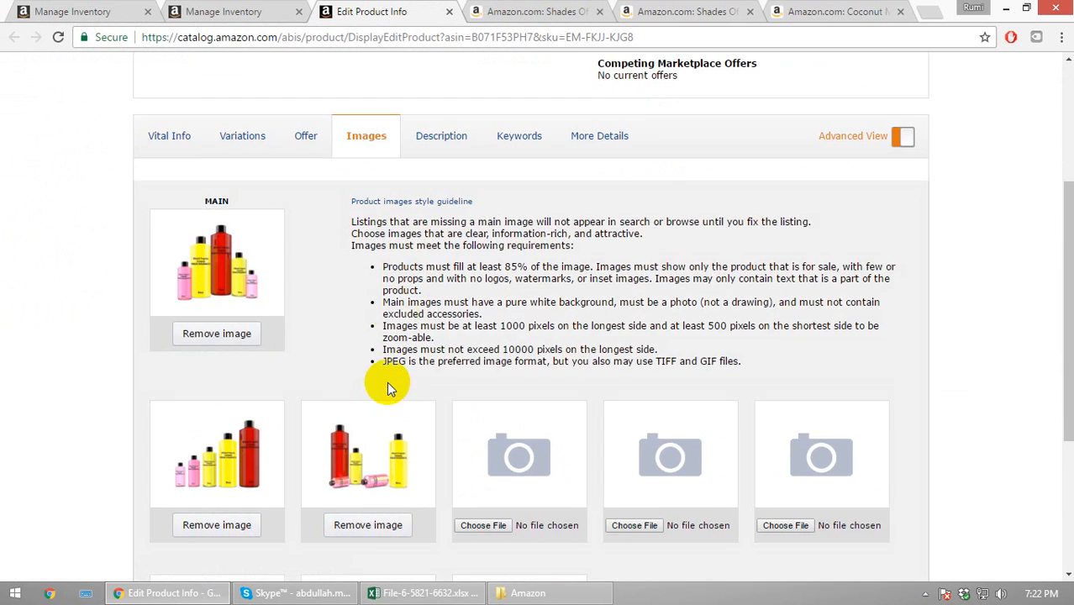
pyautogui.click(439, 145)
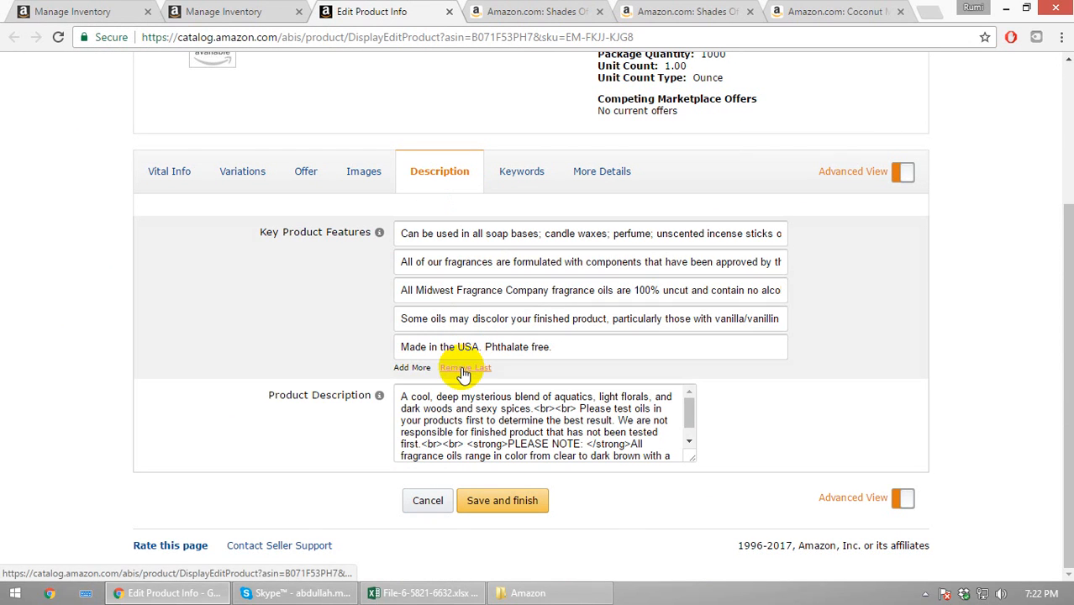
pyautogui.click(525, 172)
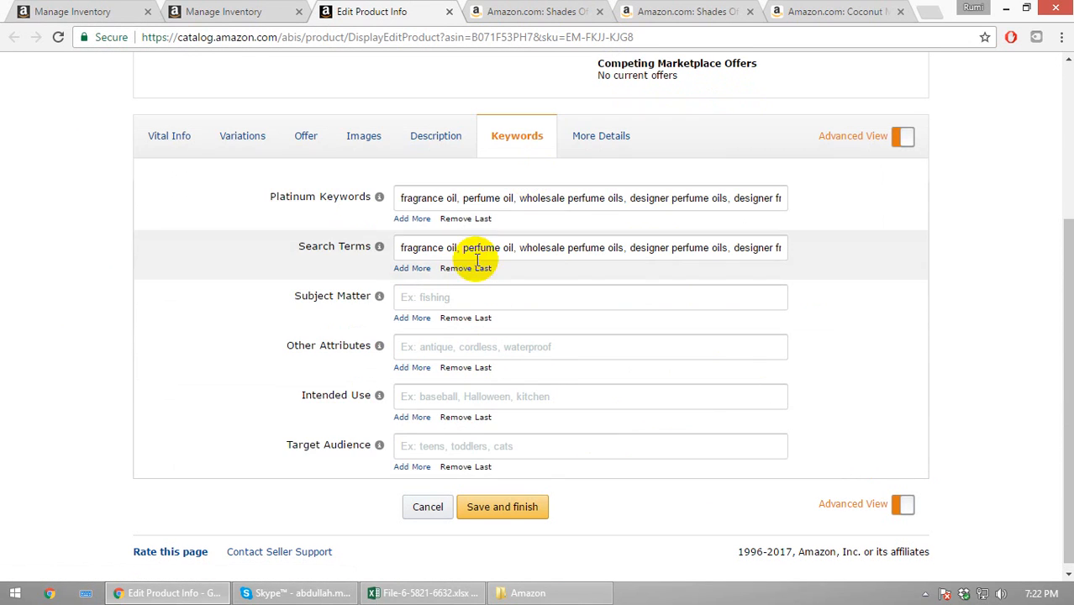
pyautogui.scroll(3, 532, 336)
pyautogui.scroll(-1, 588, 353)
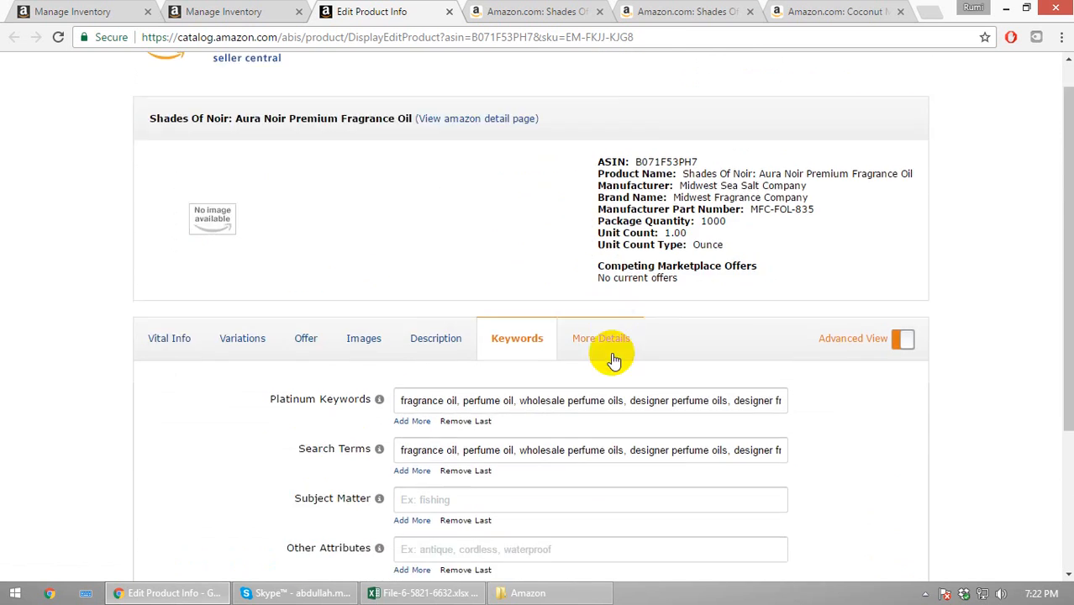
pyautogui.scroll(-2, 613, 360)
# Review the parent listing's additional details, such as dimensions and indications, and save the finished listing
pyautogui.click(589, 138)
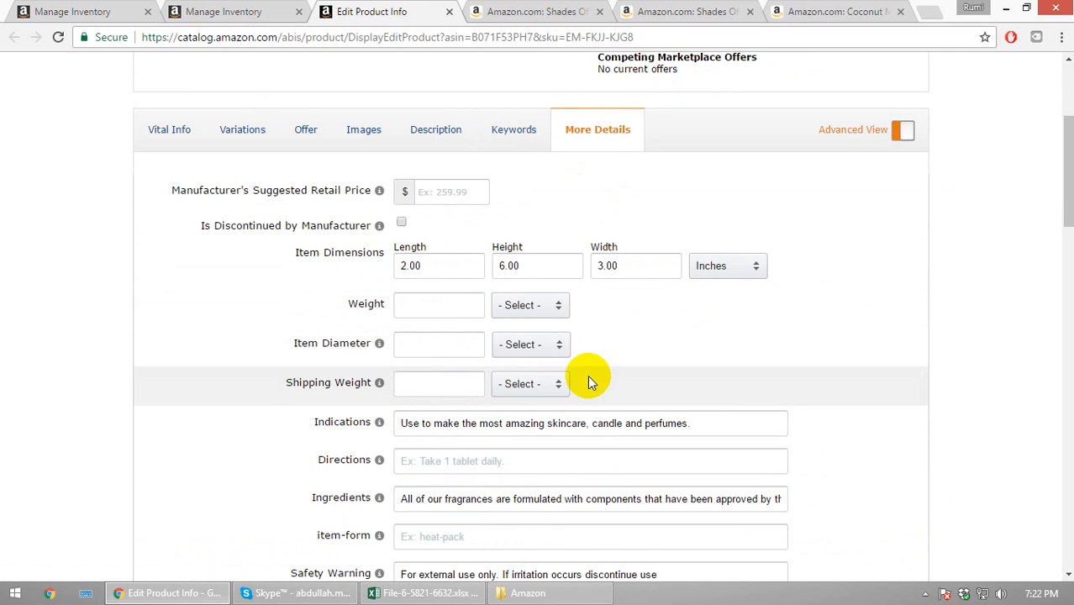
pyautogui.scroll(-4, 659, 410)
pyautogui.scroll(1, 664, 410)
pyautogui.scroll(-15, 664, 410)
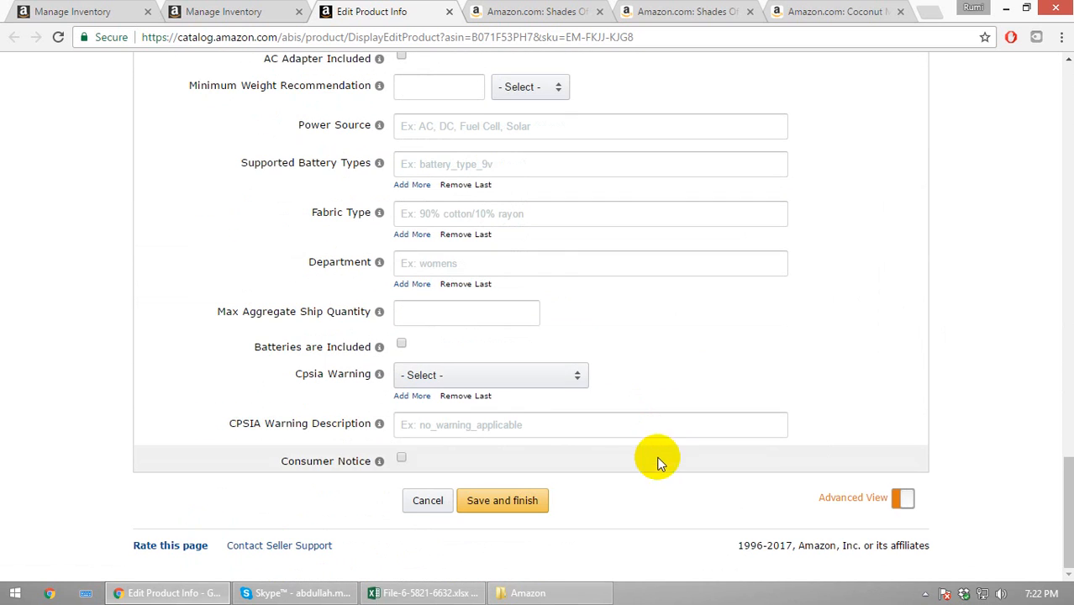
pyautogui.click(511, 501)
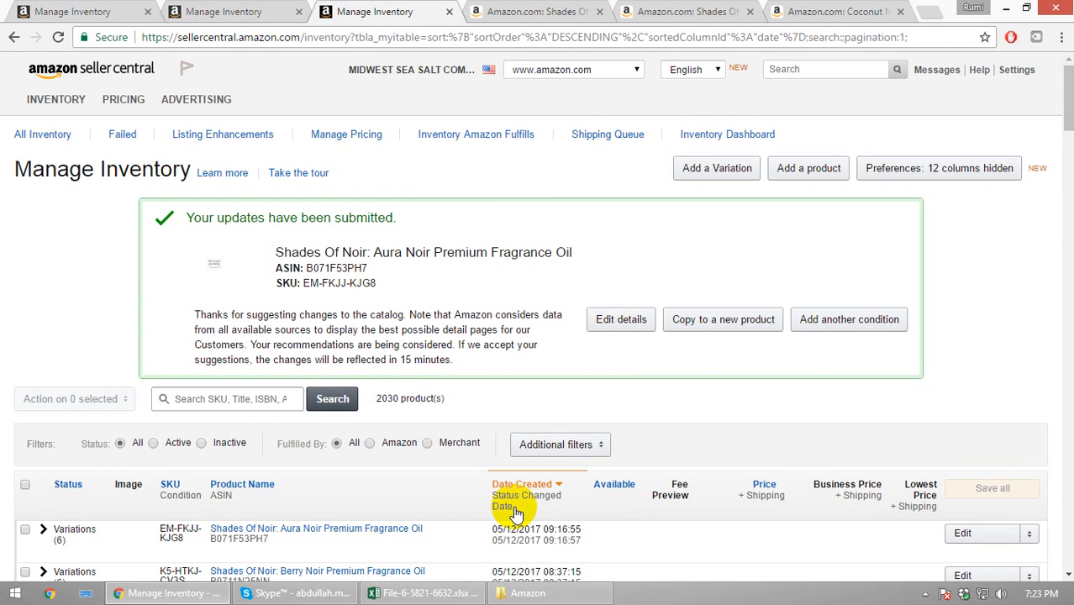
# Copy the parent SKU MFC-FOL-835 from the Excel workbook, search the Seller Central inventory for it, and look through the listed variations
pyautogui.scroll(-2, 481, 514)
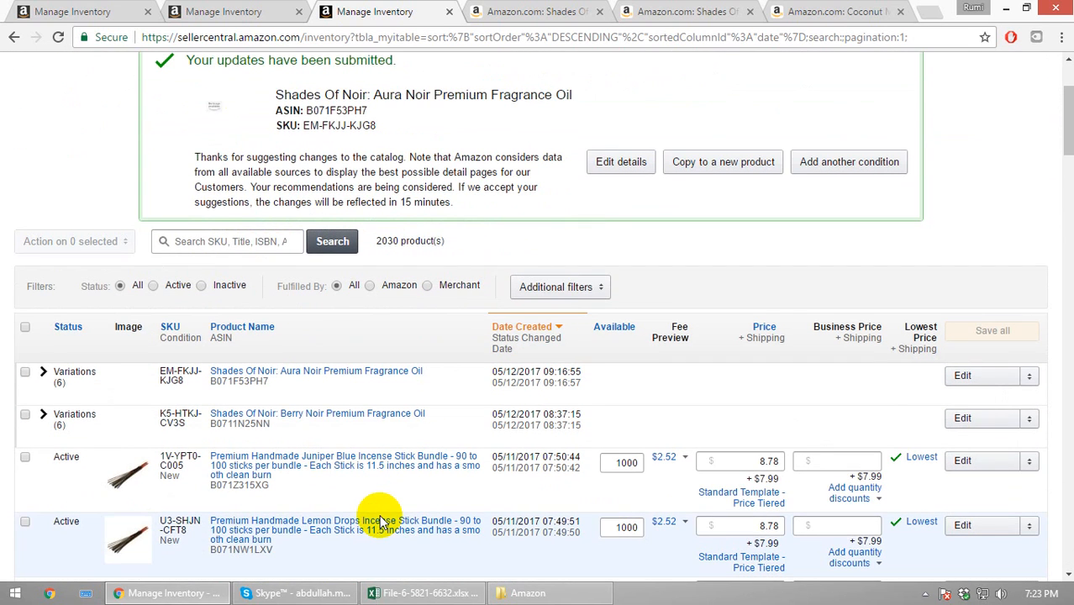
pyautogui.scroll(-3, 382, 525)
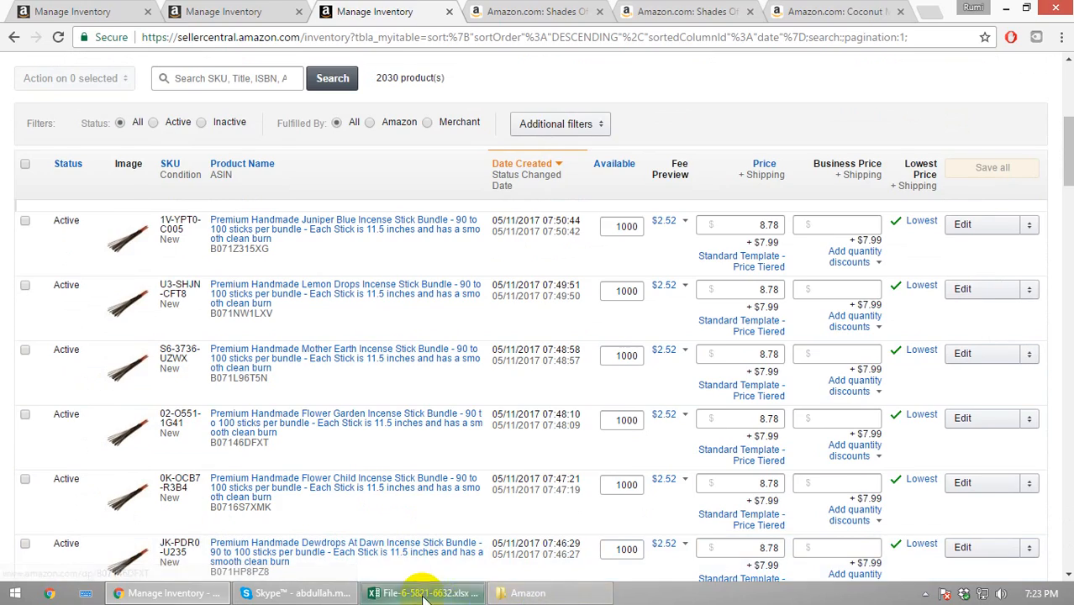
pyautogui.click(422, 593)
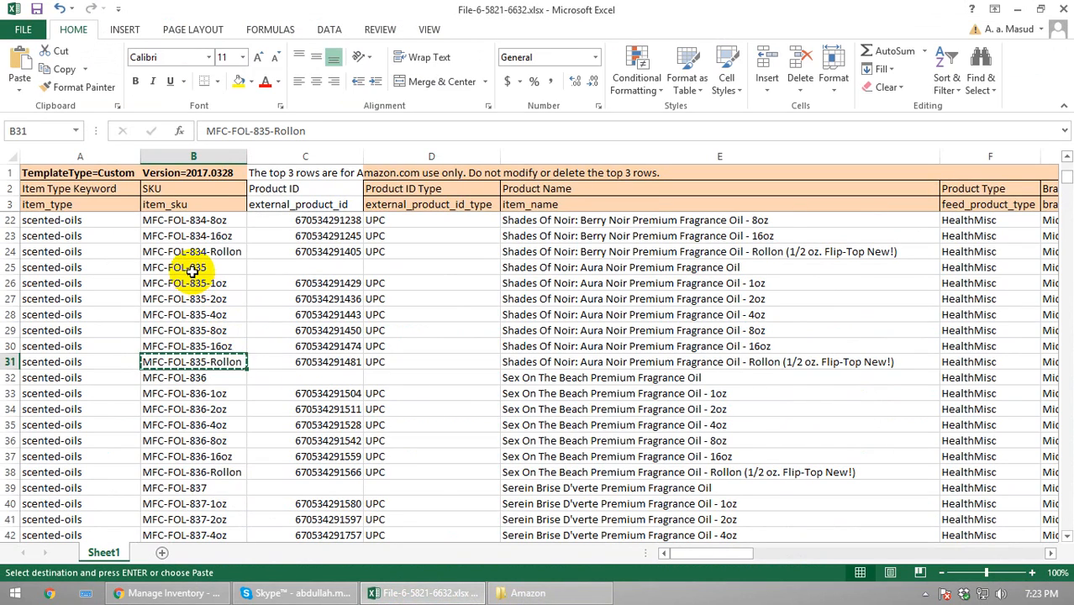
pyautogui.hotkey('alt', 'Tab')
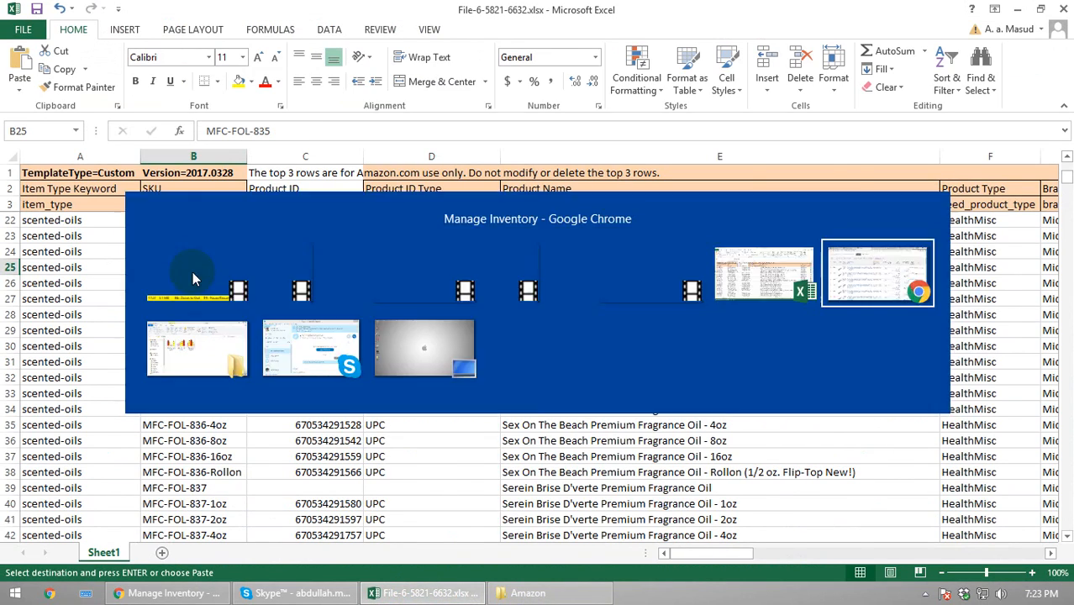
pyautogui.scroll(5, 325, 271)
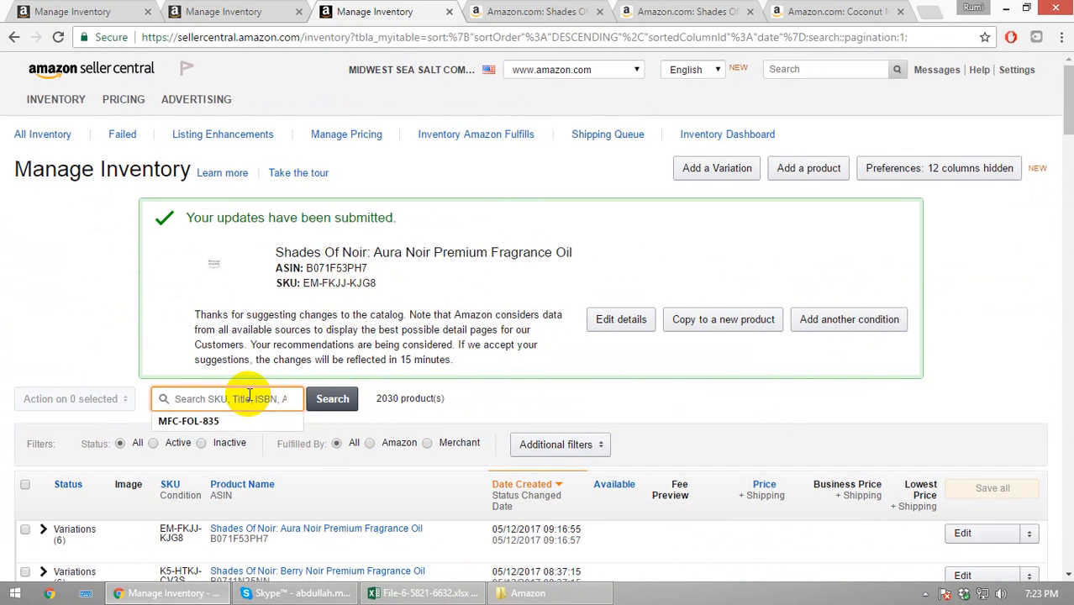
pyautogui.click(351, 411)
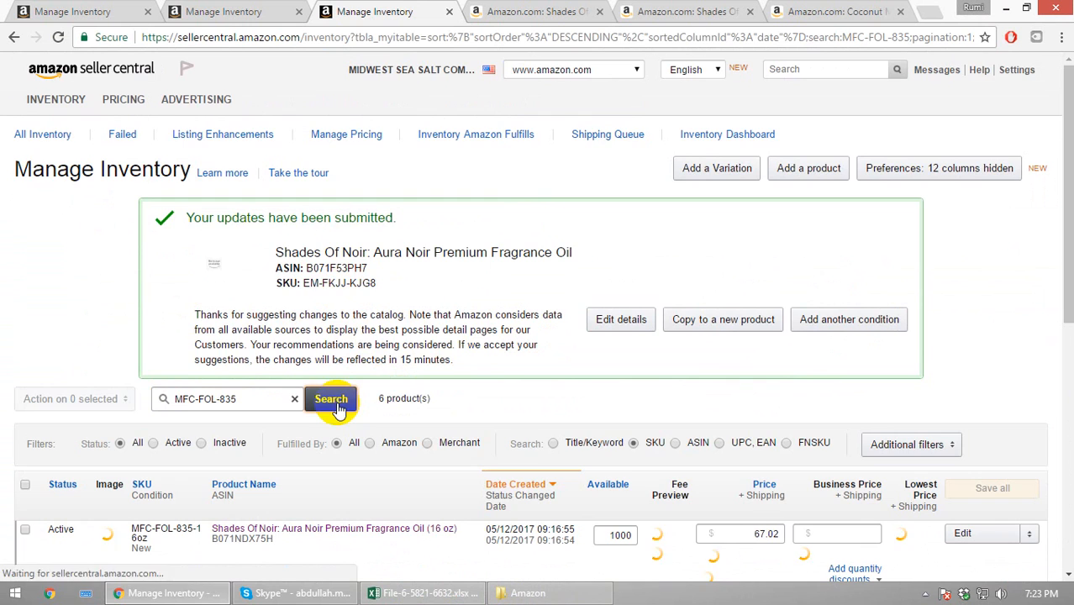
pyautogui.scroll(-4, 496, 472)
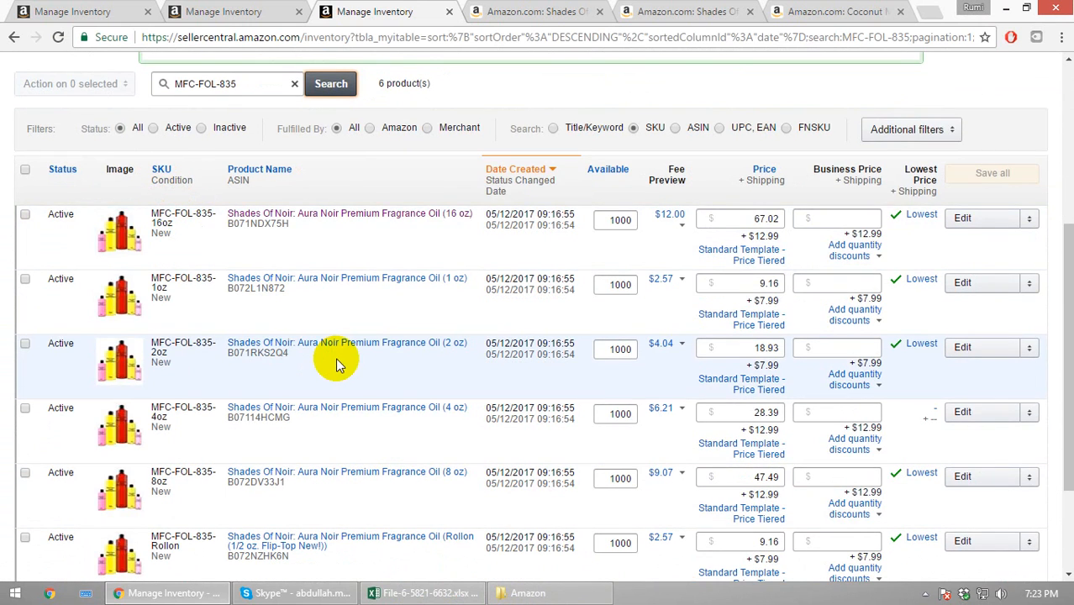
pyautogui.scroll(-2, 336, 358)
pyautogui.scroll(4, 334, 386)
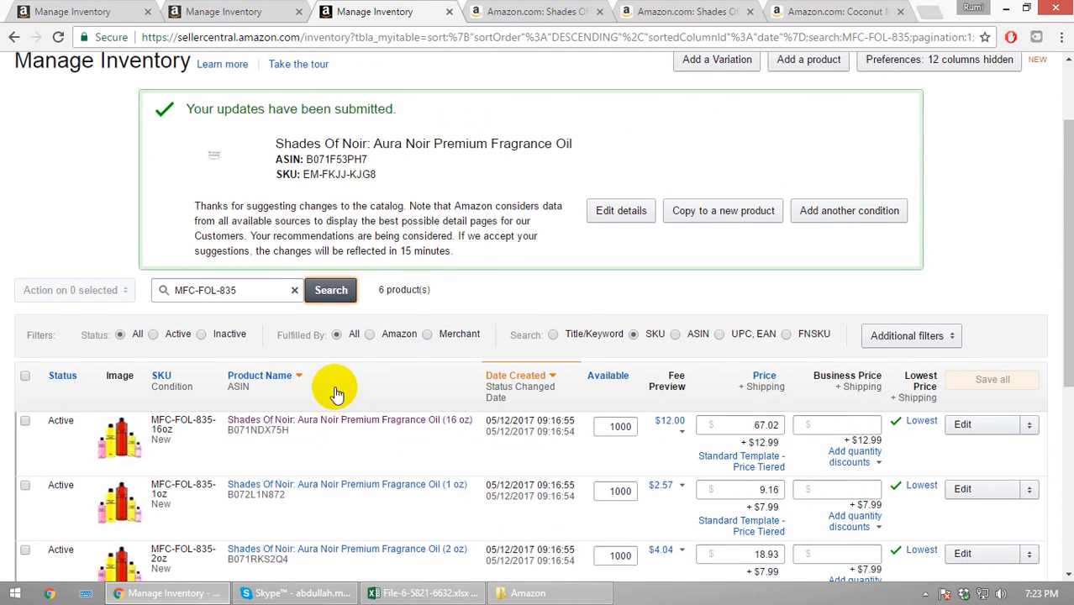
# Open the Amazon product page of the Aura Noir 1 oz variation and examine its images, sizes, description and product details
pyautogui.scroll(-1, 336, 389)
pyautogui.click(359, 411)
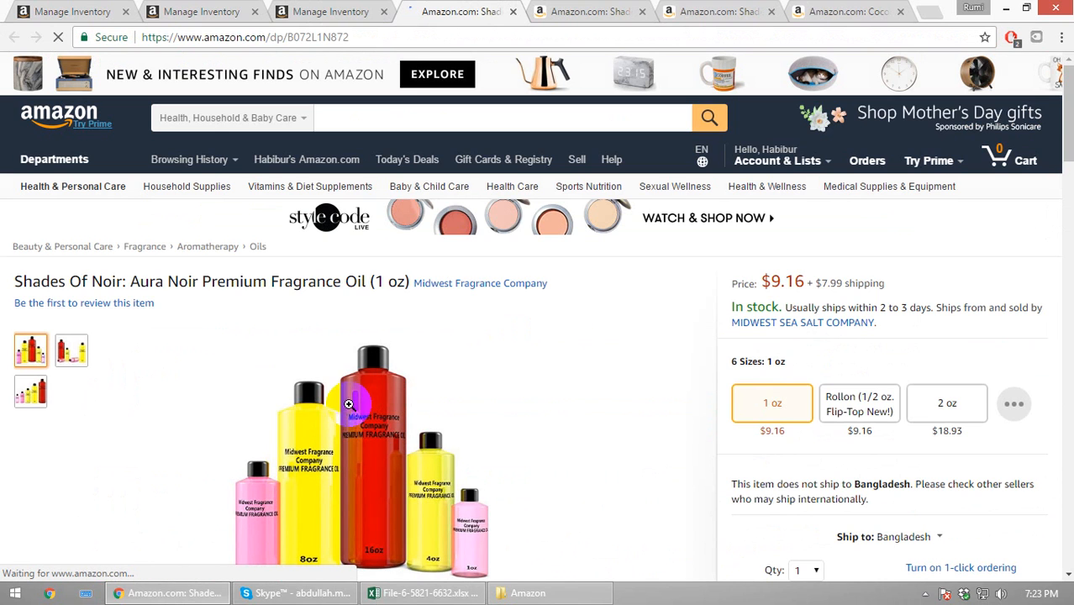
pyautogui.scroll(-3, 491, 408)
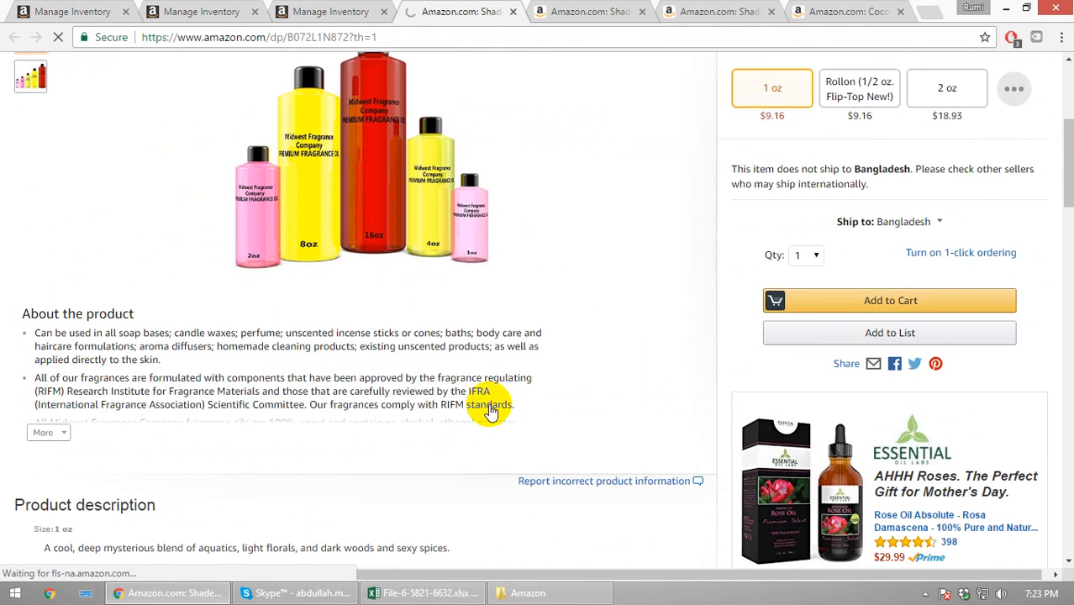
pyautogui.scroll(-4, 488, 407)
pyautogui.scroll(-3, 491, 409)
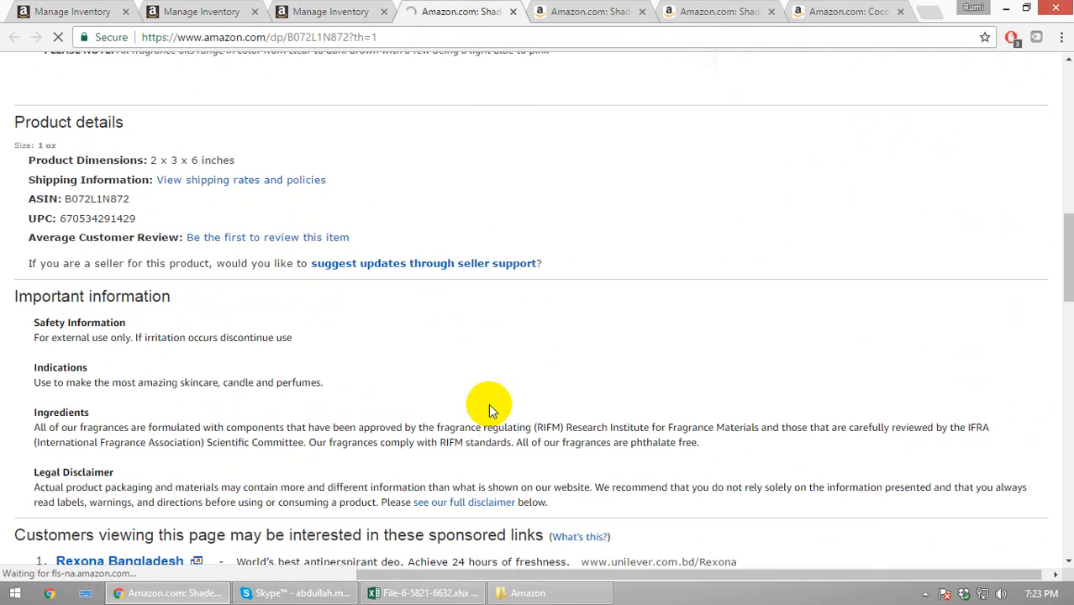
pyautogui.scroll(-6, 488, 404)
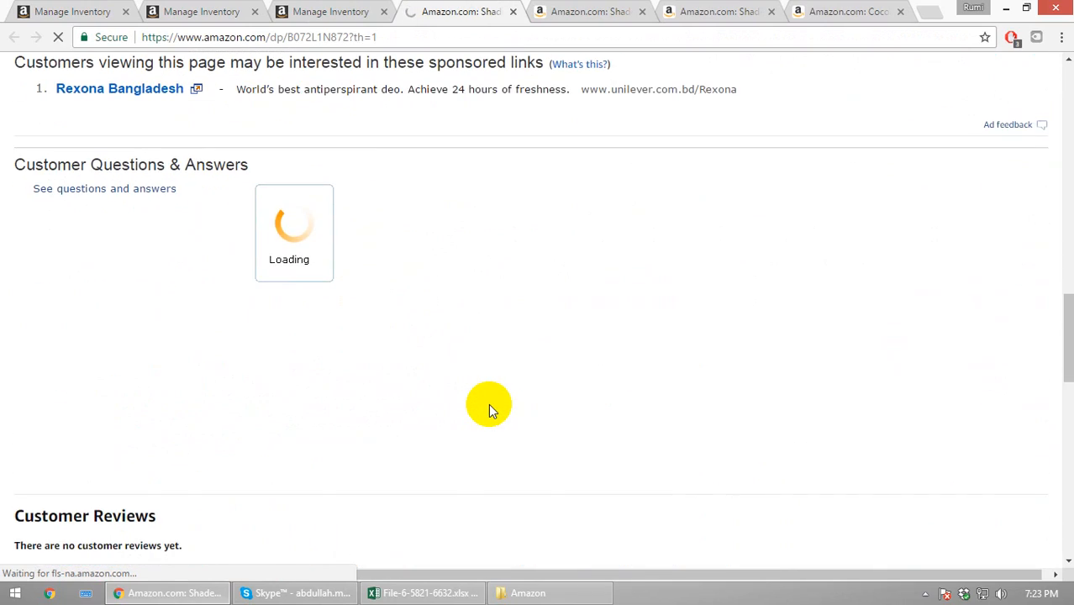
pyautogui.scroll(-6, 488, 403)
pyautogui.scroll(6, 489, 403)
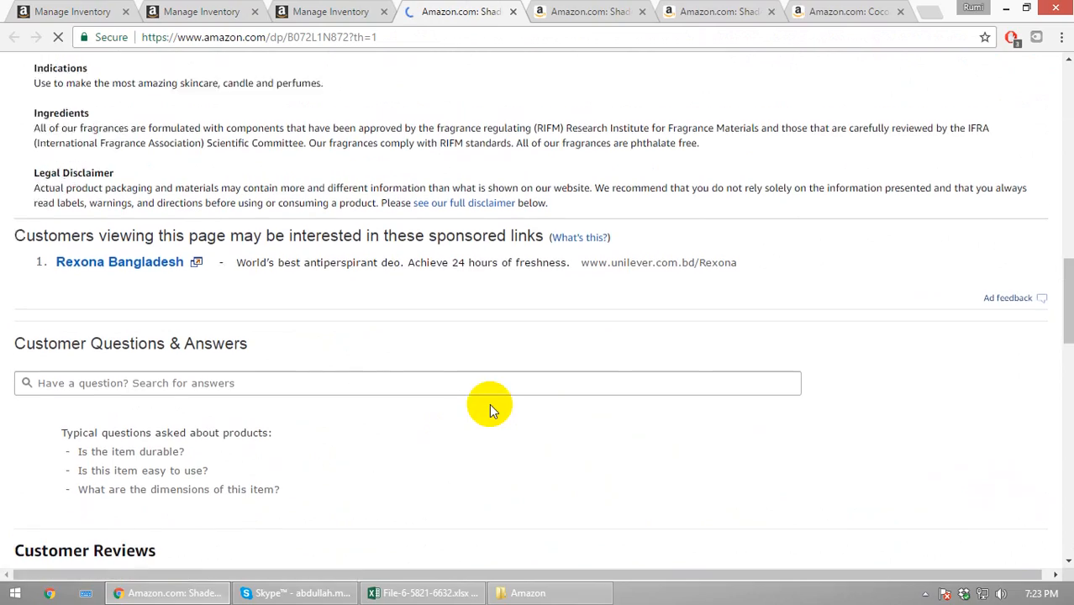
pyautogui.scroll(15, 489, 403)
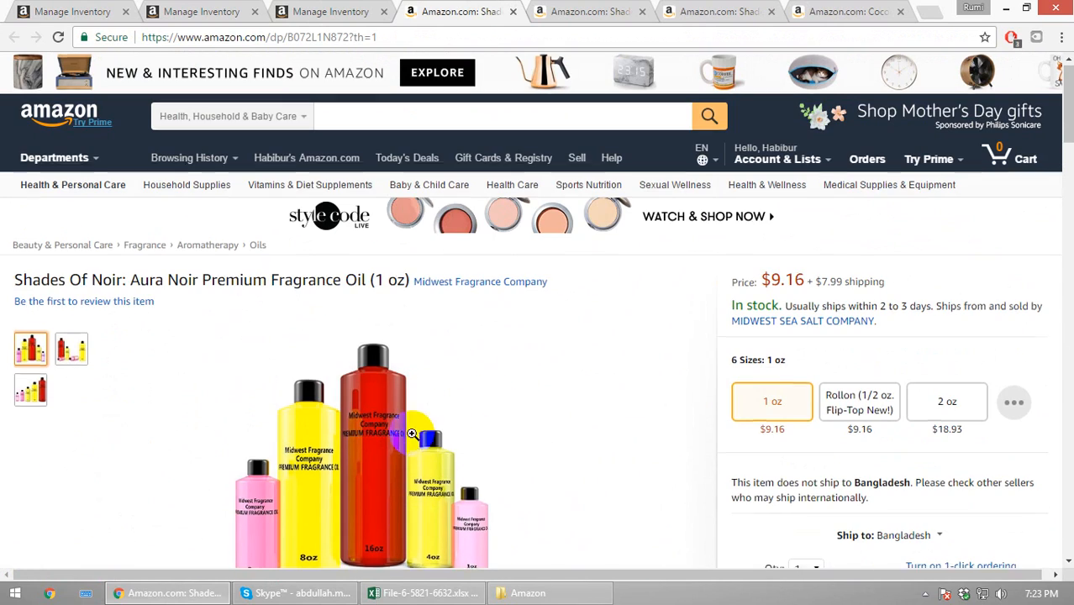
pyautogui.scroll(-3, 426, 416)
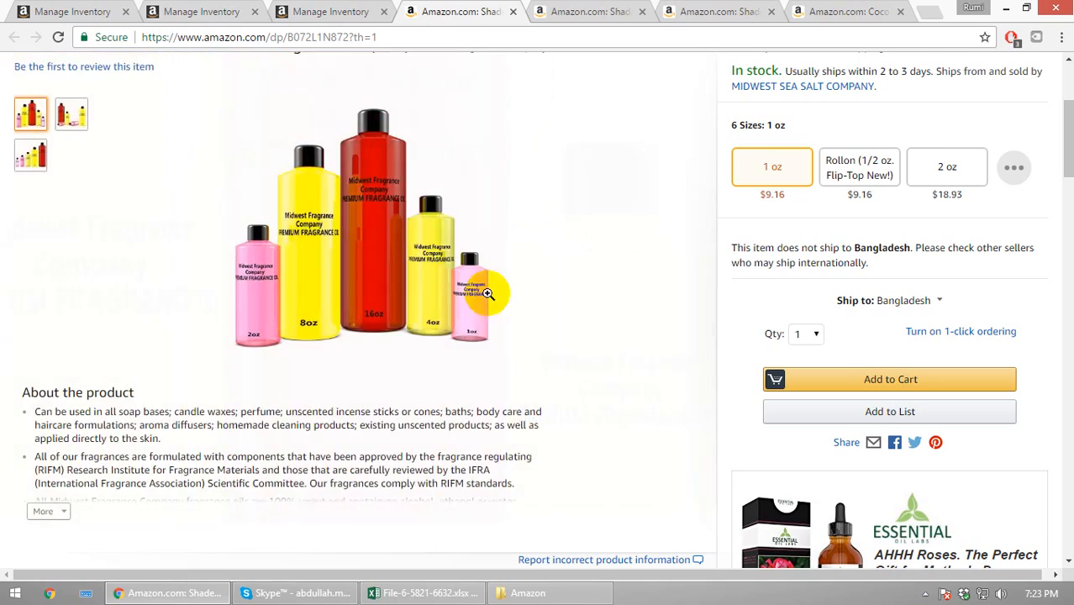